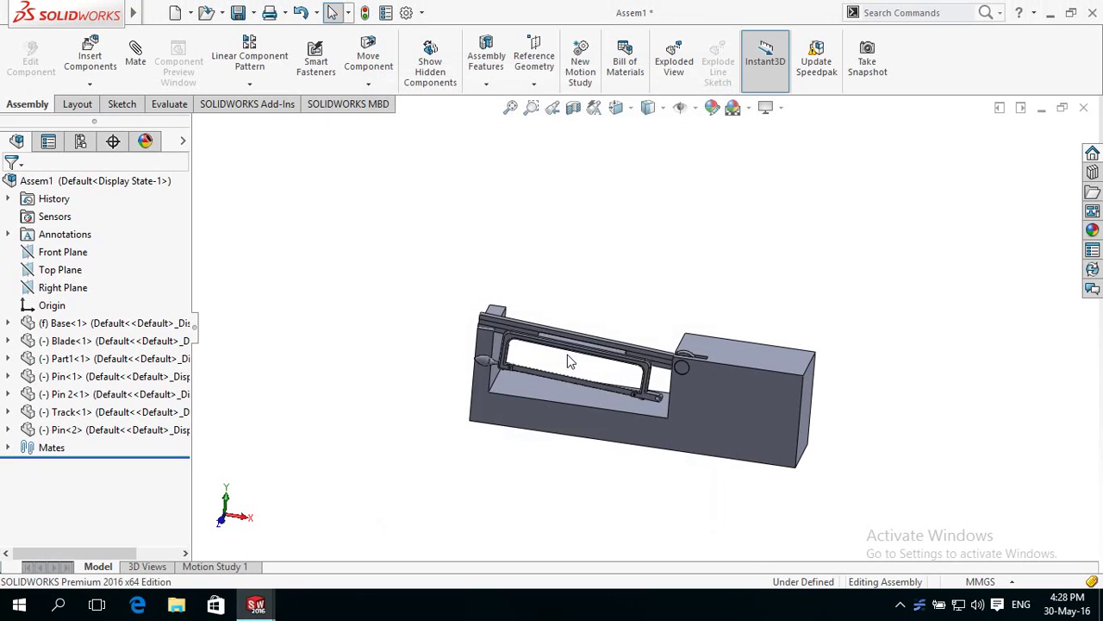
- Open the Base part in its own window and select its left upright's end face
mouse_move(679, 255)
middle_down()
mouse_move(623, 279)
mouse_move(650, 319)
mouse_move(682, 291)
mouse_move(724, 305)
mouse_move(653, 313)
middle_up()
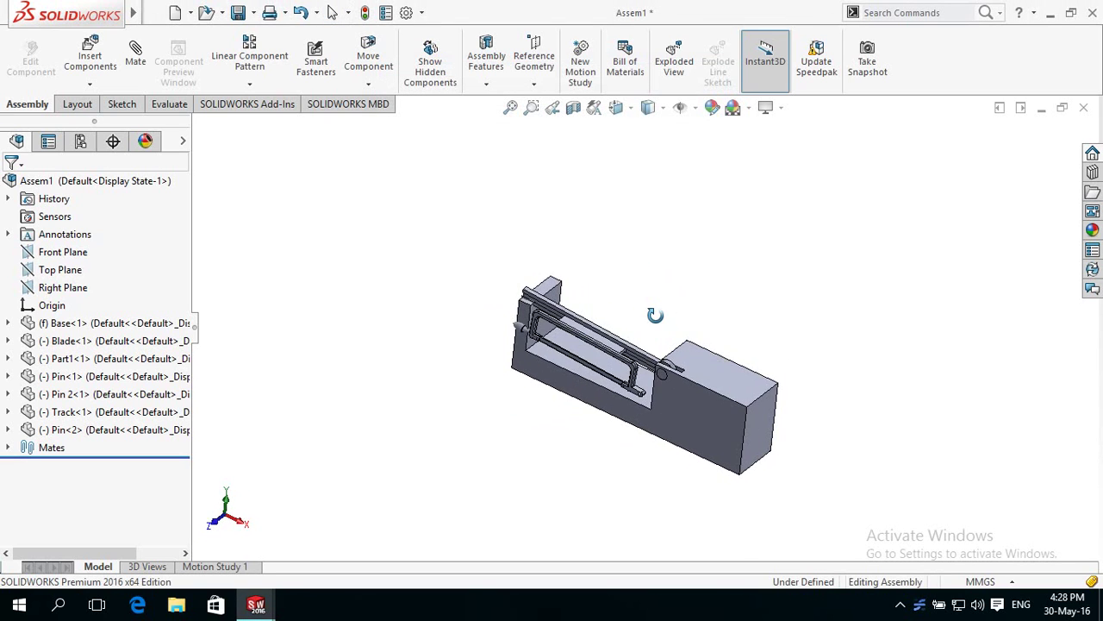
scroll(673, 314, down, 3)
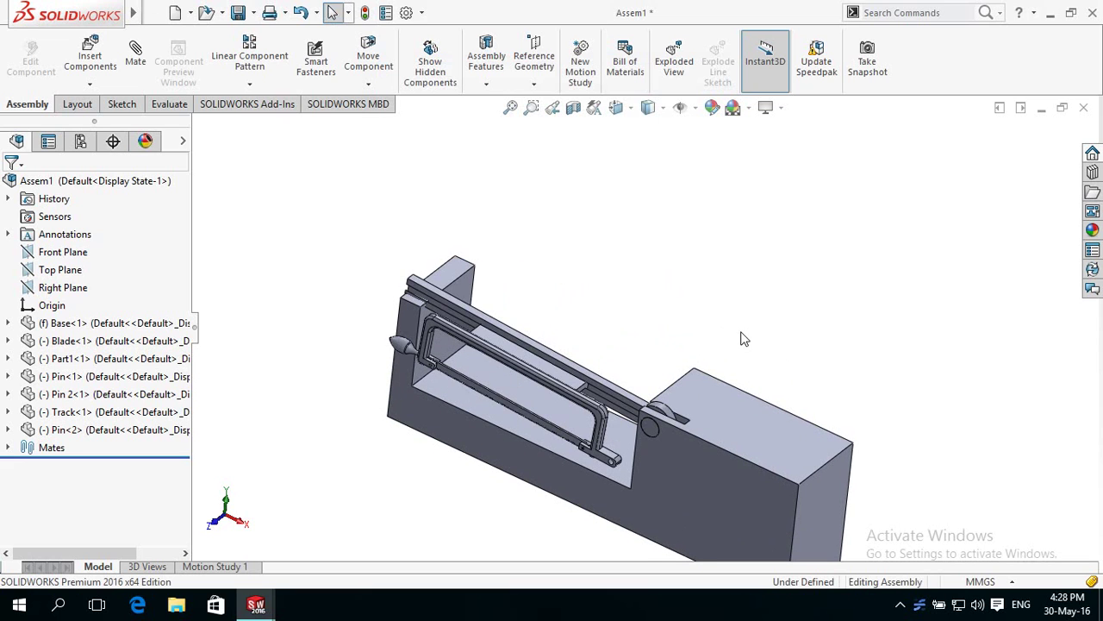
mouse_move(741, 337)
middle_down()
mouse_move(714, 374)
mouse_move(718, 431)
middle_up()
scroll(746, 393, down, 2)
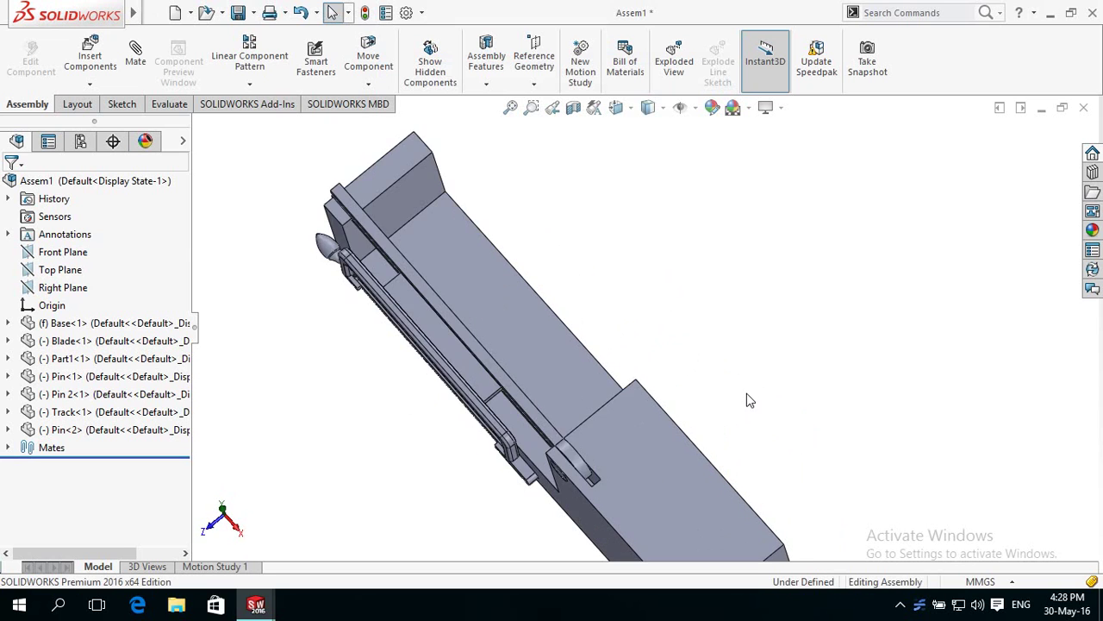
scroll(746, 393, down, 1)
scroll(743, 389, up, 1)
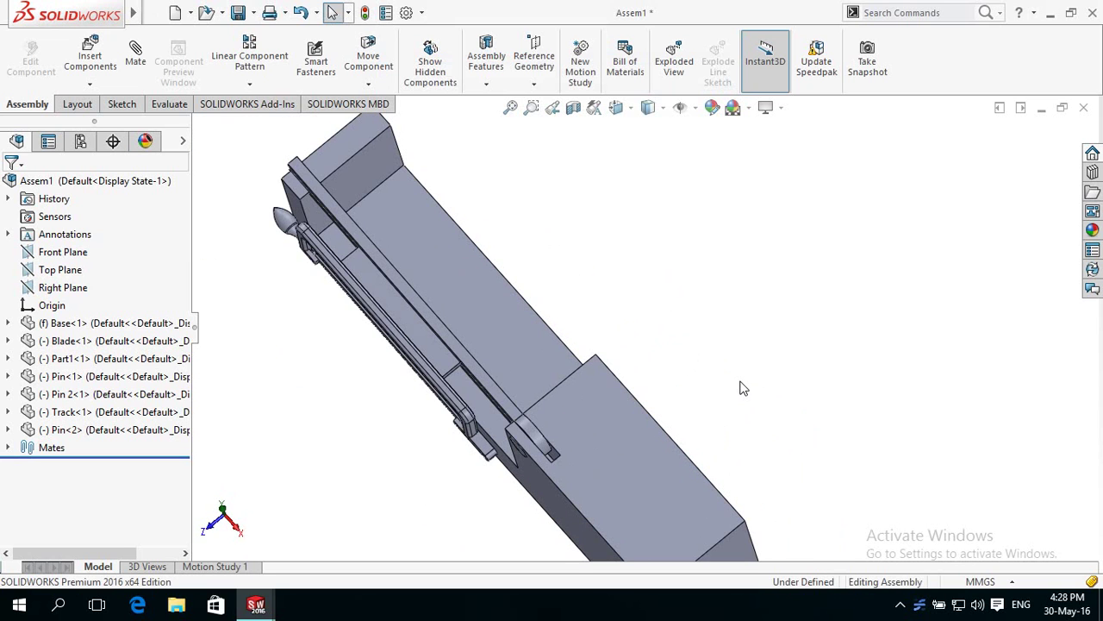
scroll(743, 389, up, 1)
mouse_move(742, 387)
middle_down()
mouse_move(697, 346)
mouse_move(699, 360)
mouse_move(712, 308)
mouse_move(748, 274)
middle_up()
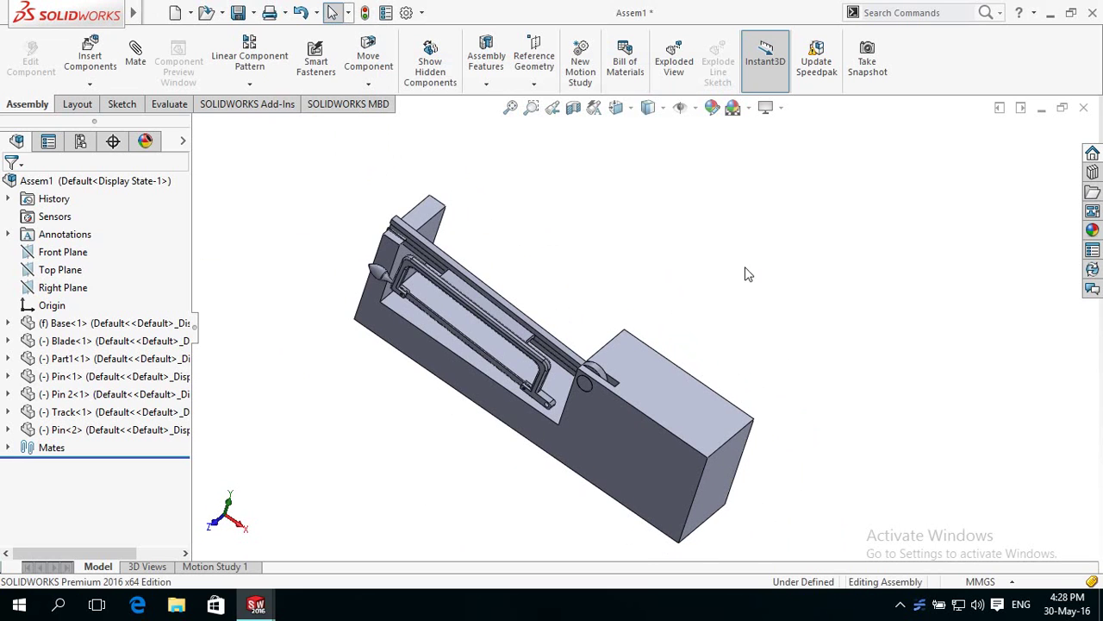
click(710, 408)
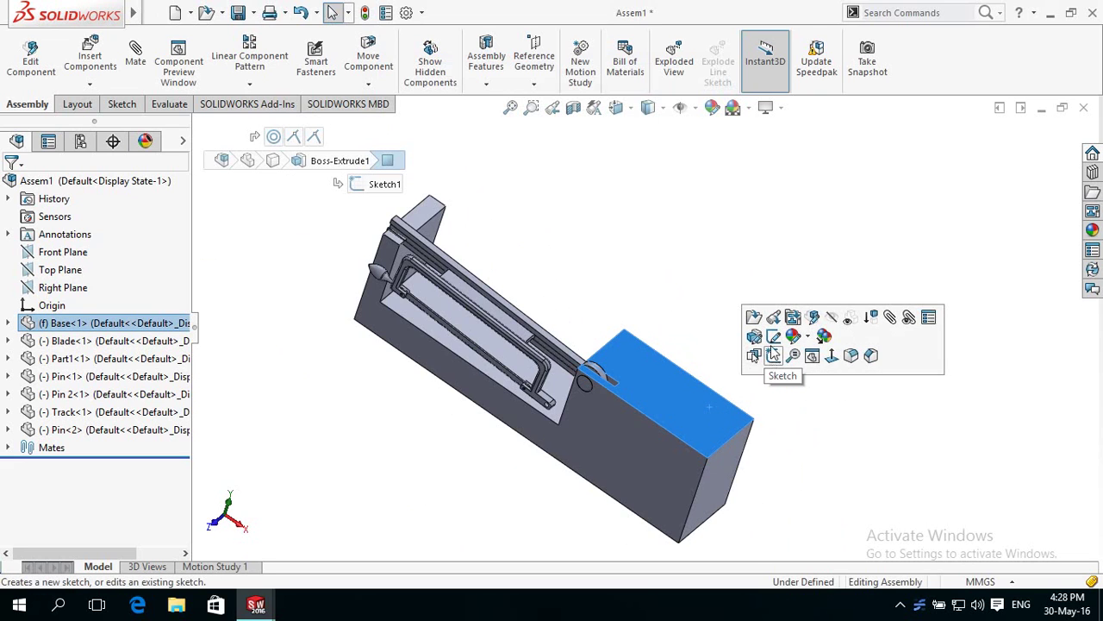
click(754, 319)
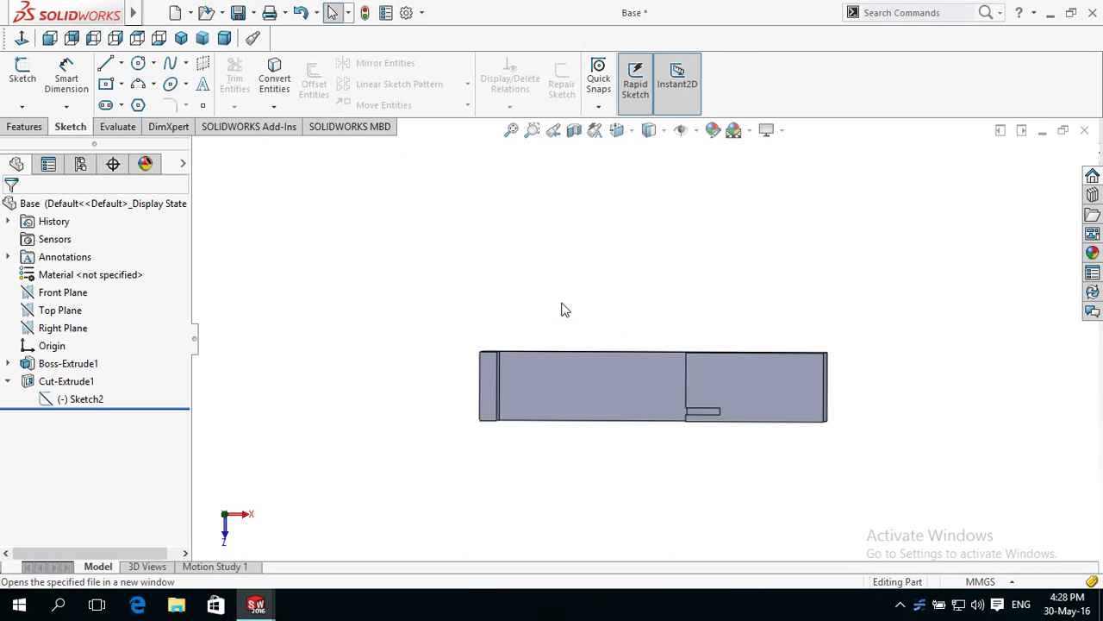
middle_drag(562, 227, 620, 201)
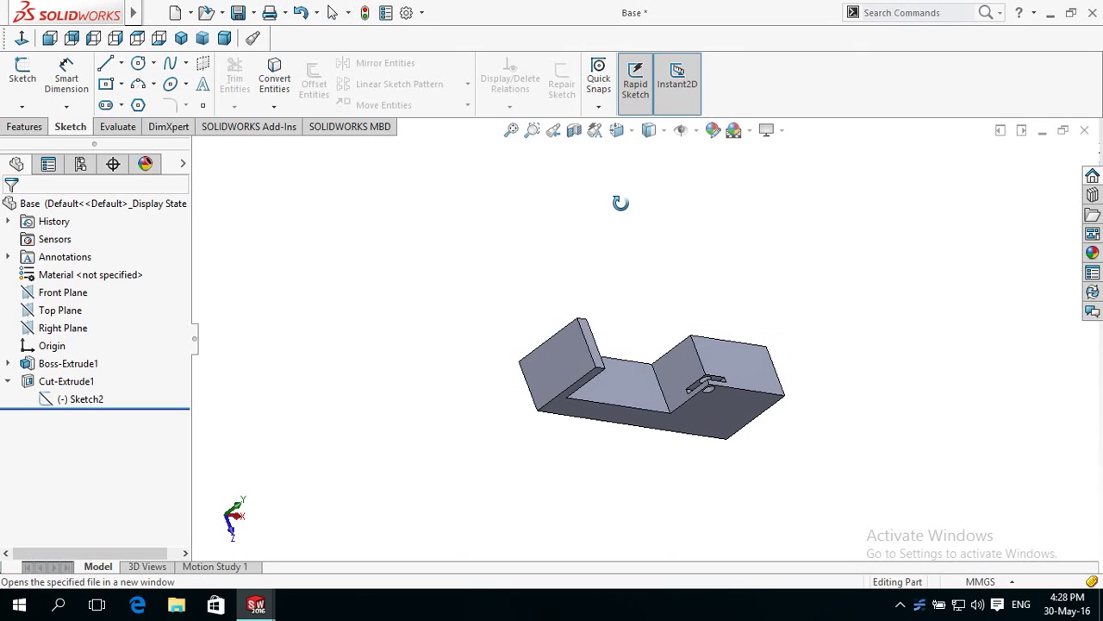
click(570, 356)
- Start a sketch on the end face, view it head-on, and show hidden lines dashed
click(635, 306)
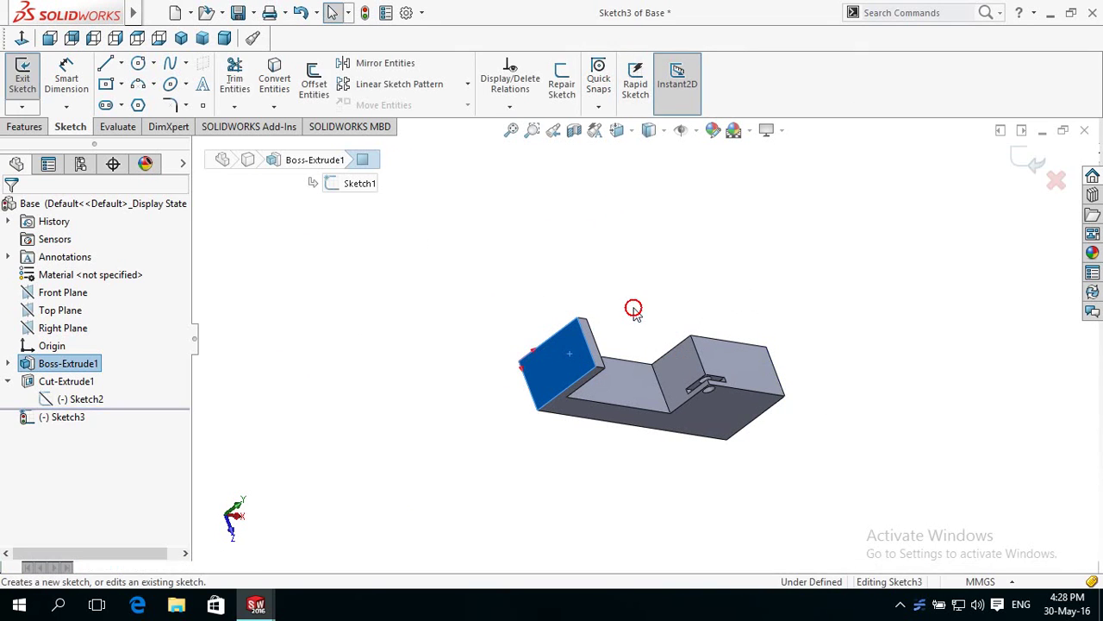
click(22, 37)
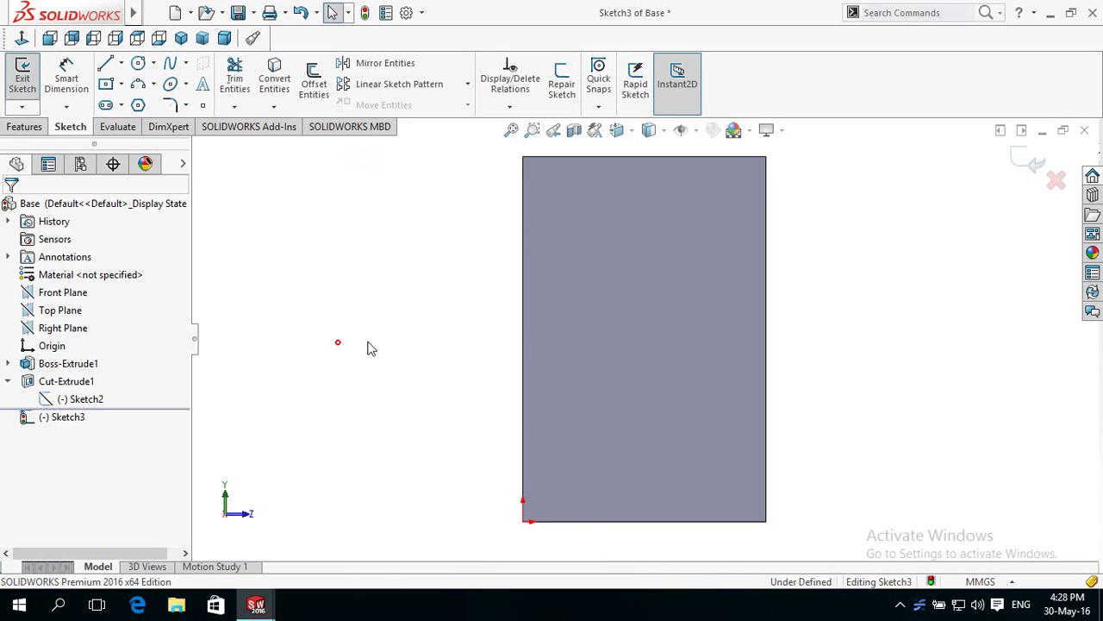
click(662, 131)
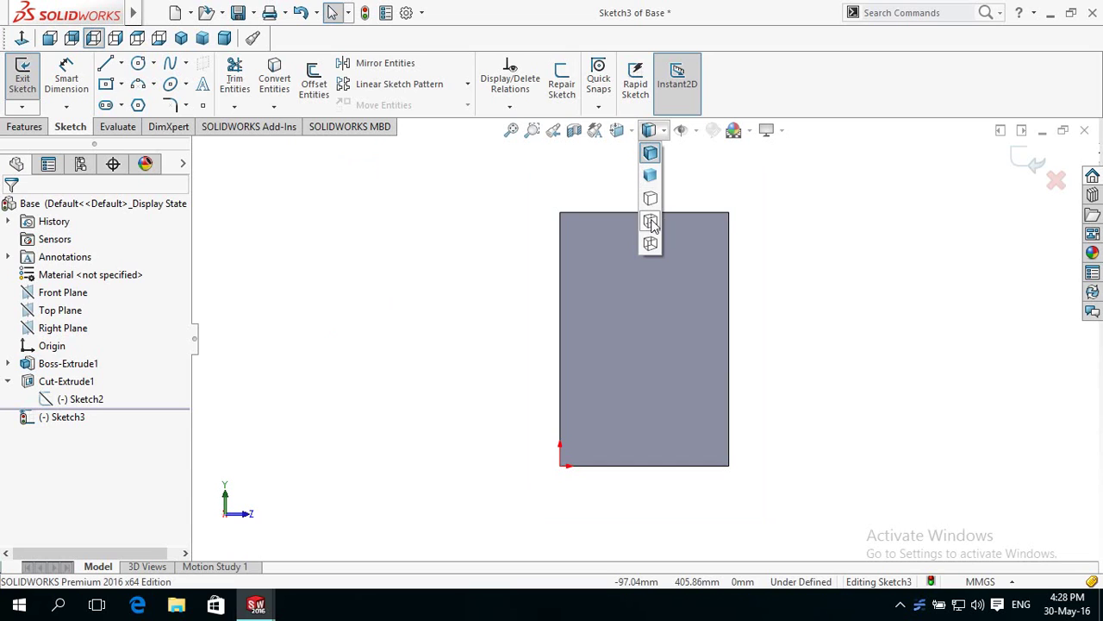
click(651, 222)
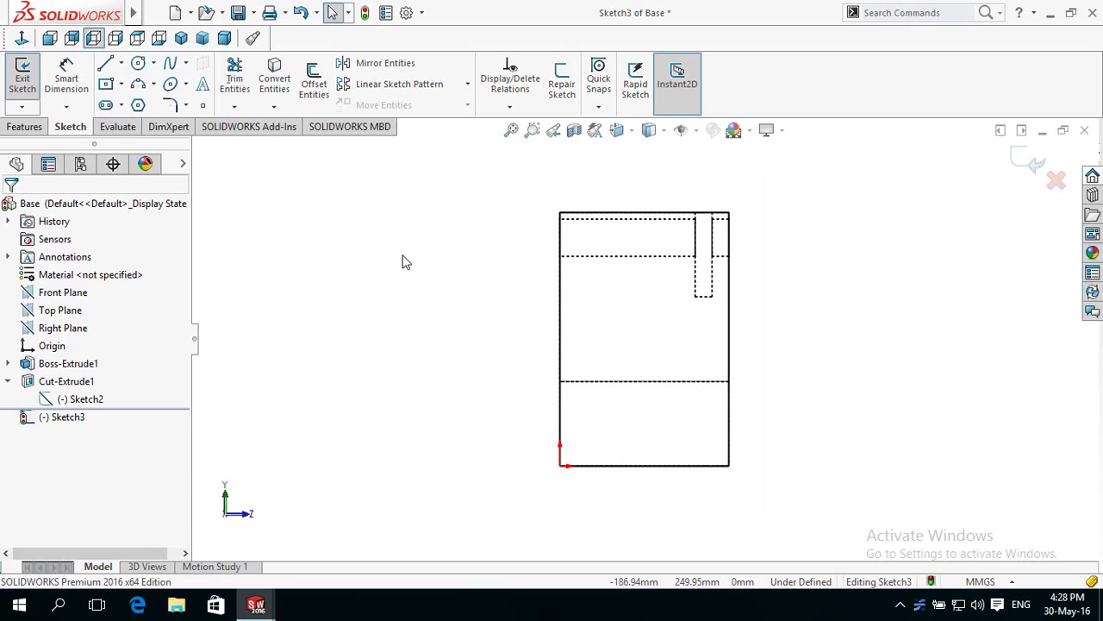
- Draw a circle near the face's middle and dimension its diameter to 25
click(138, 66)
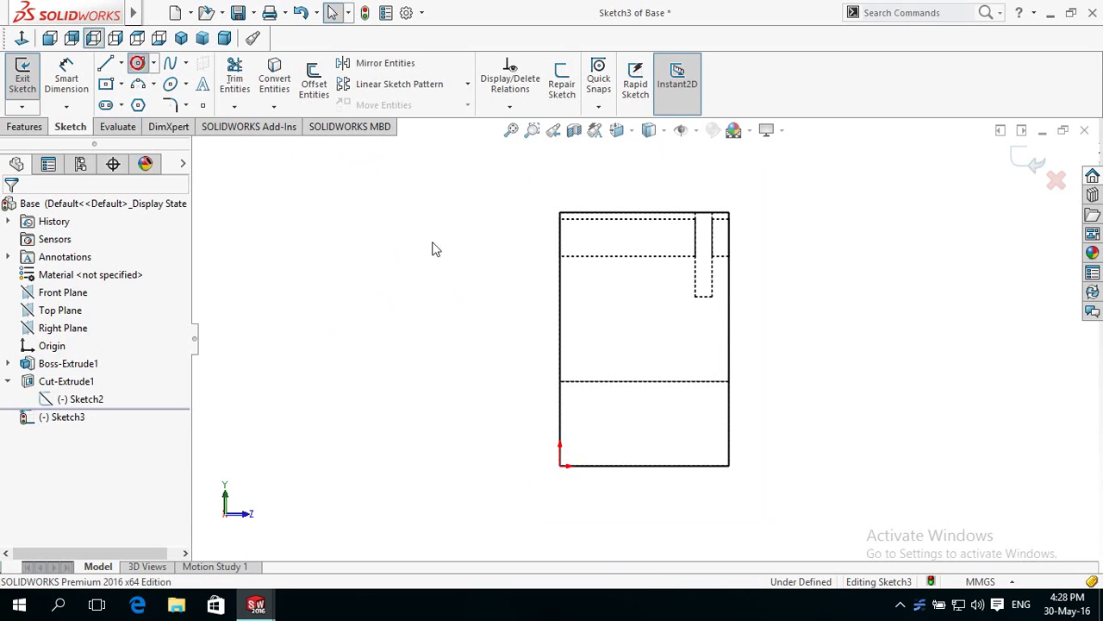
click(642, 330)
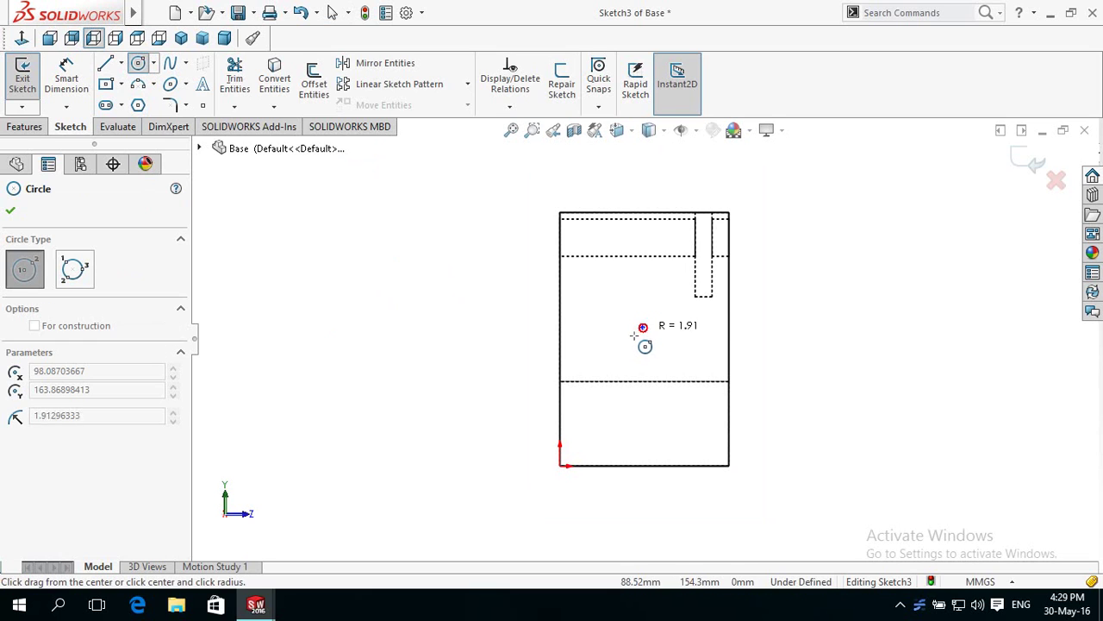
click(660, 328)
right_drag(377, 359, 376, 285)
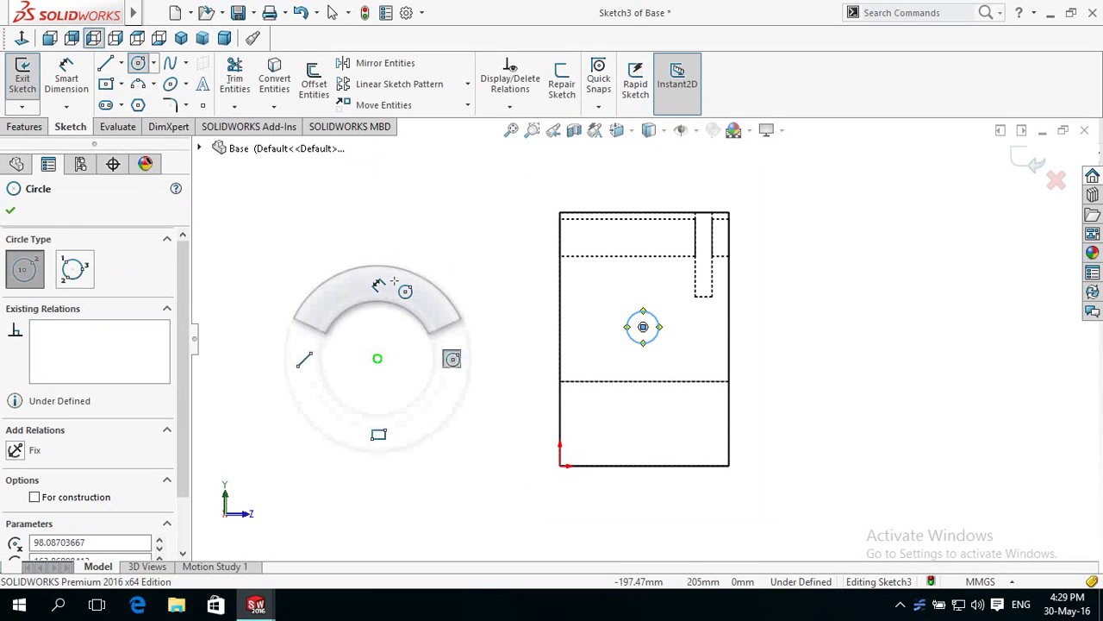
click(631, 339)
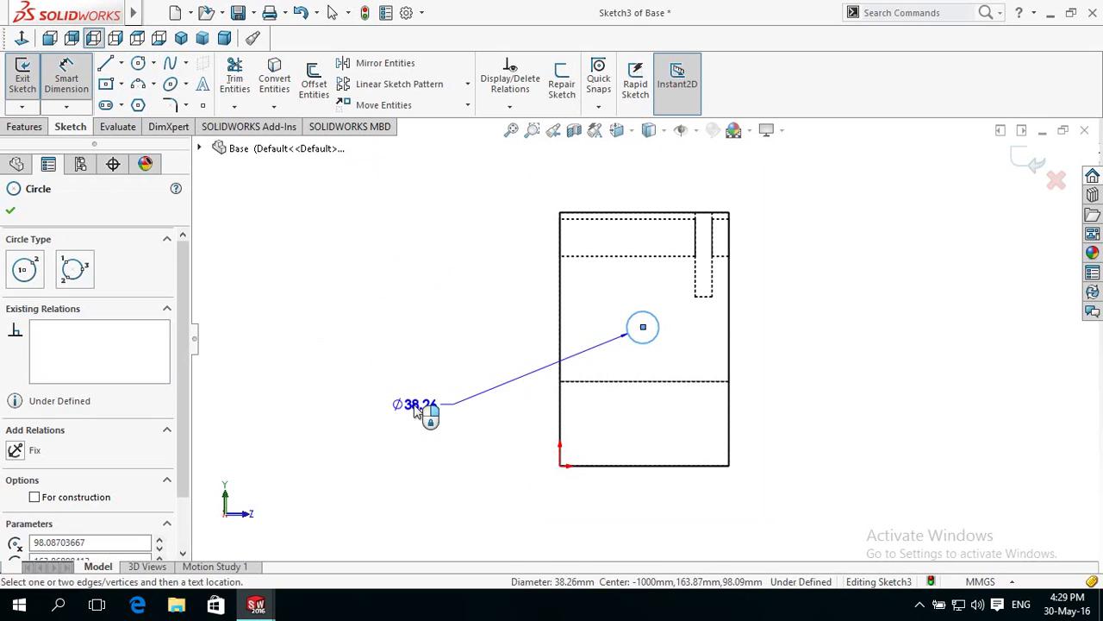
click(415, 410)
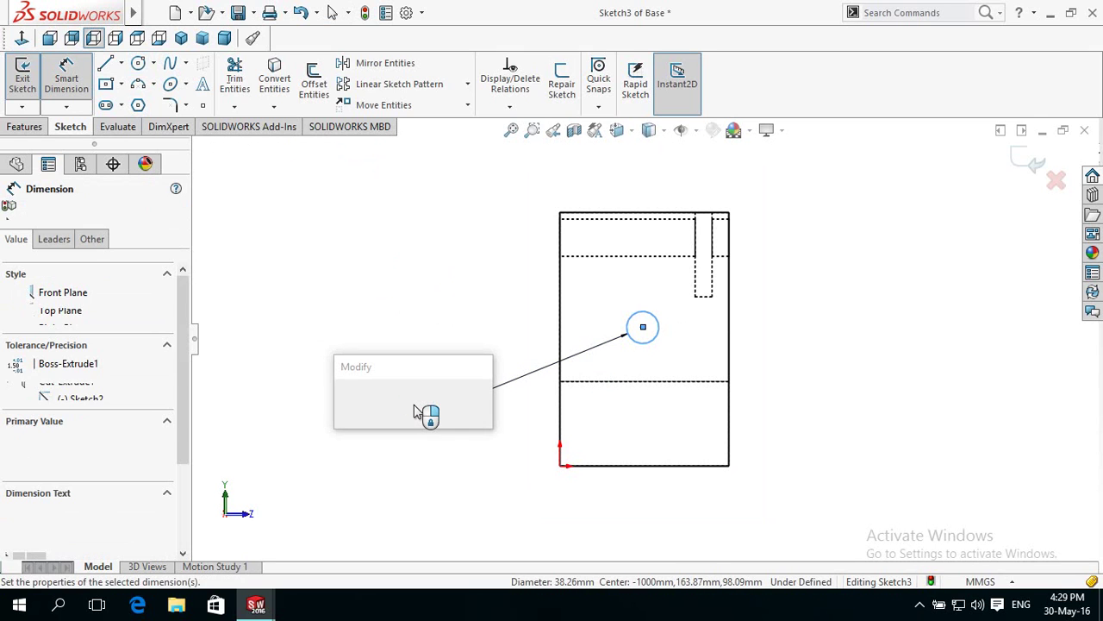
key(Return)
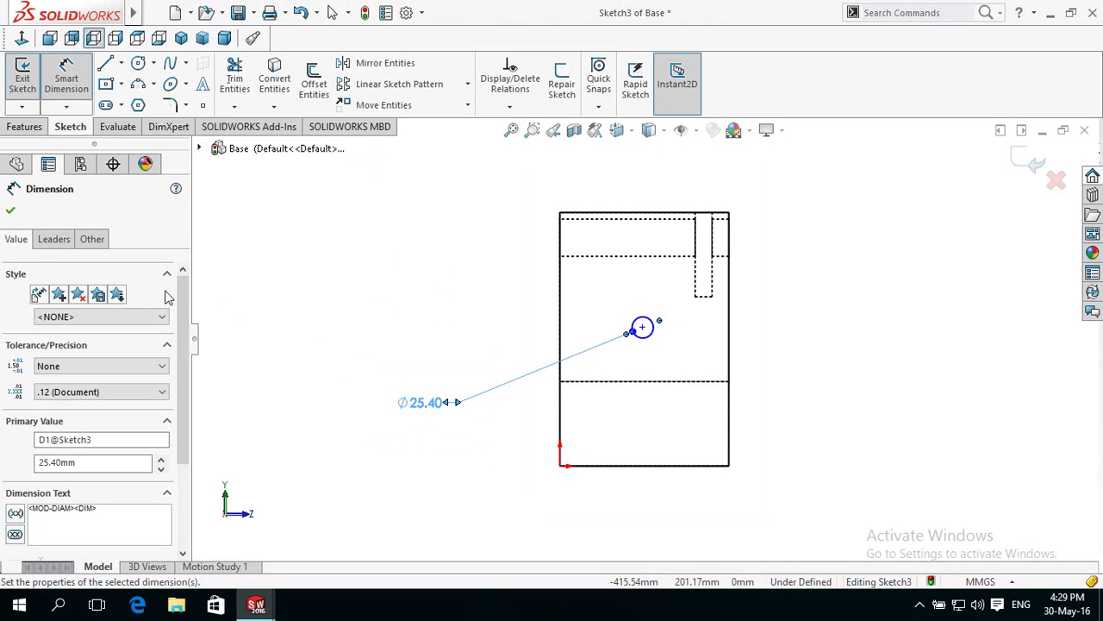
double_click(428, 407)
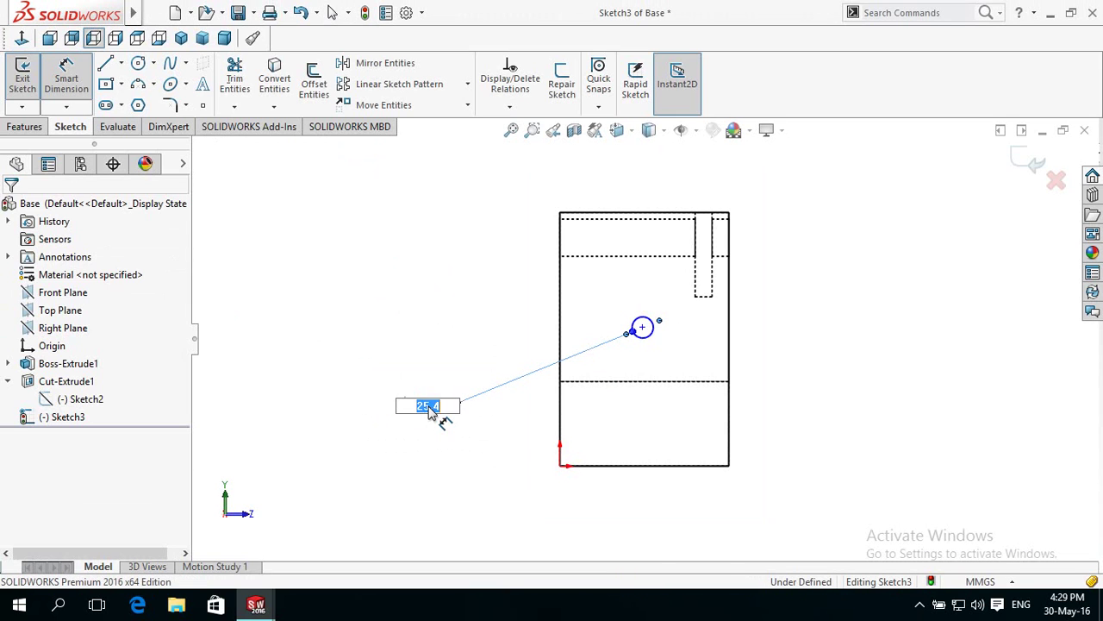
text(25)
key(Return)
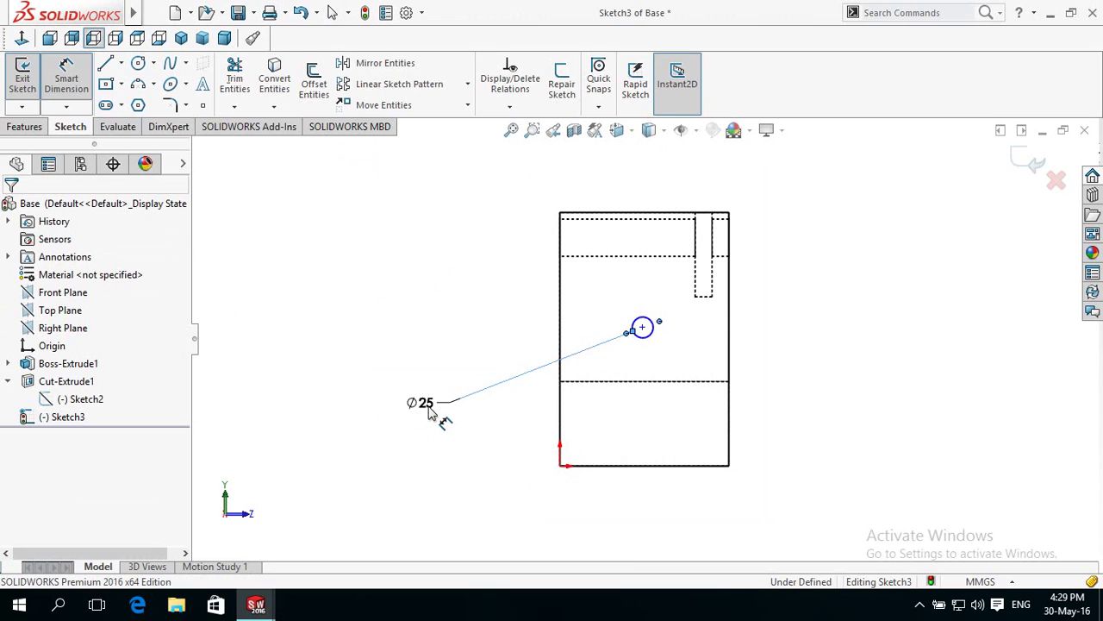
click(26, 126)
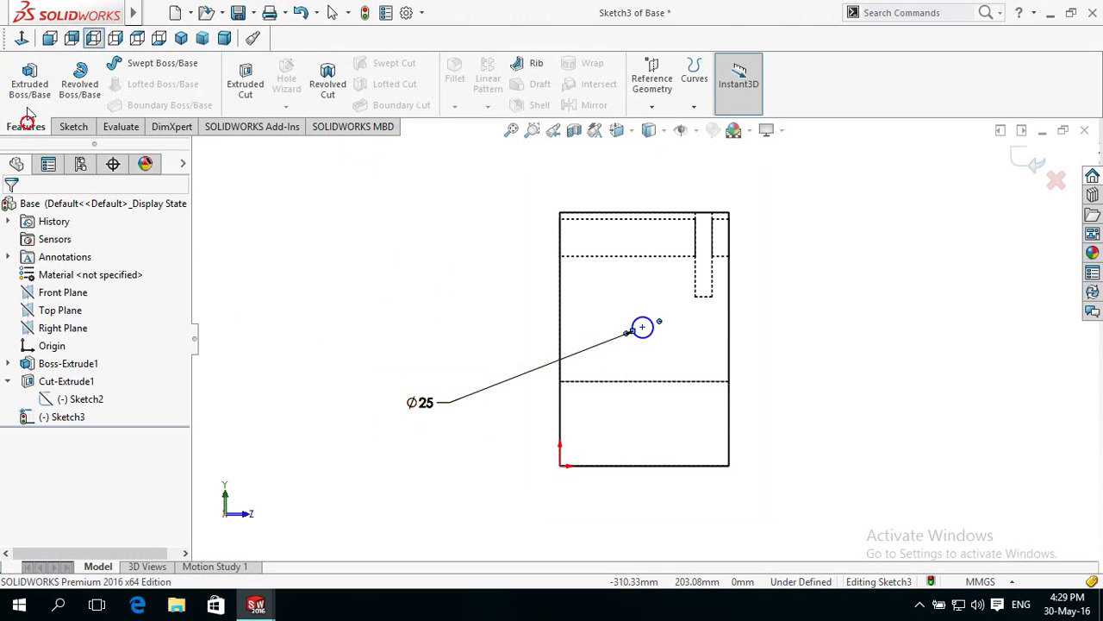
- Cut the 25 mm circle 200 mm blind through the left upright as Cut-Extrude2
click(238, 81)
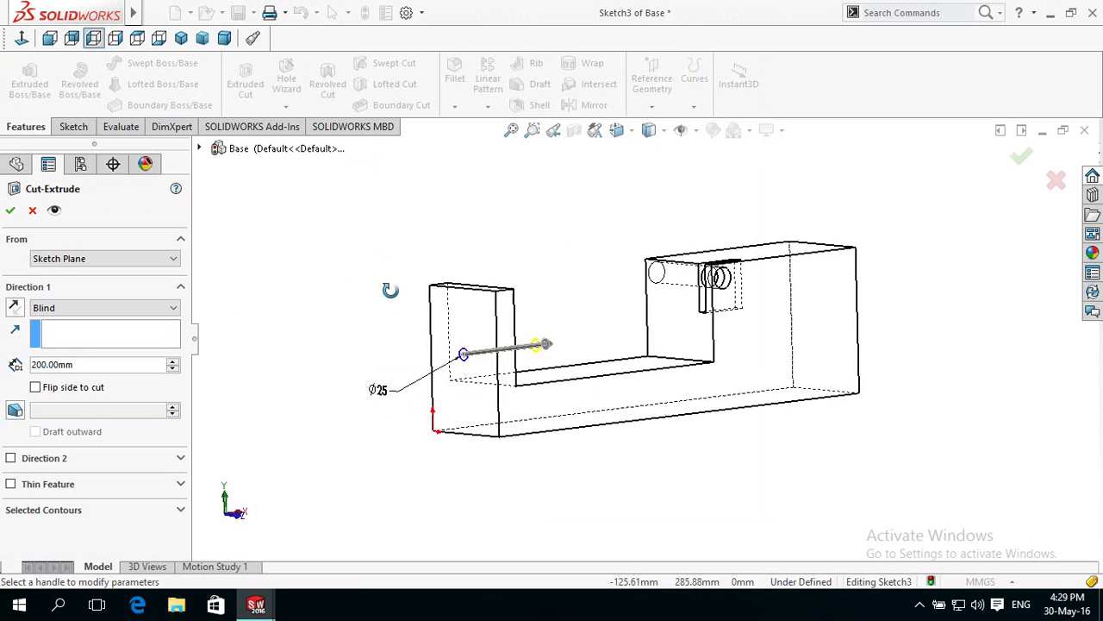
click(10, 217)
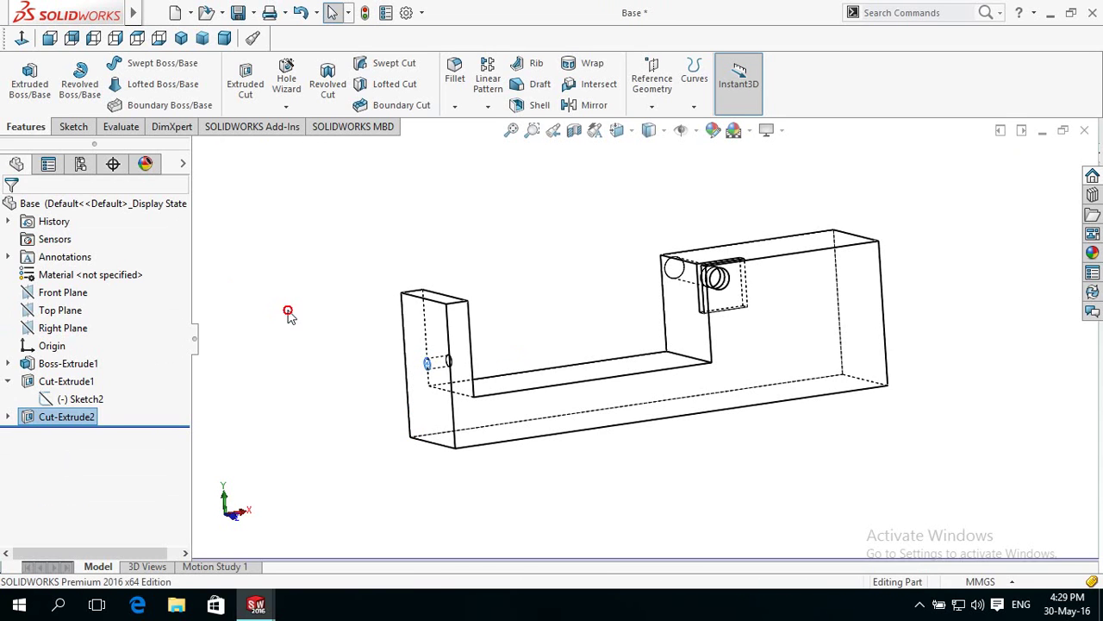
- Return the part to shaded display and orbit to a low frontal view
click(650, 131)
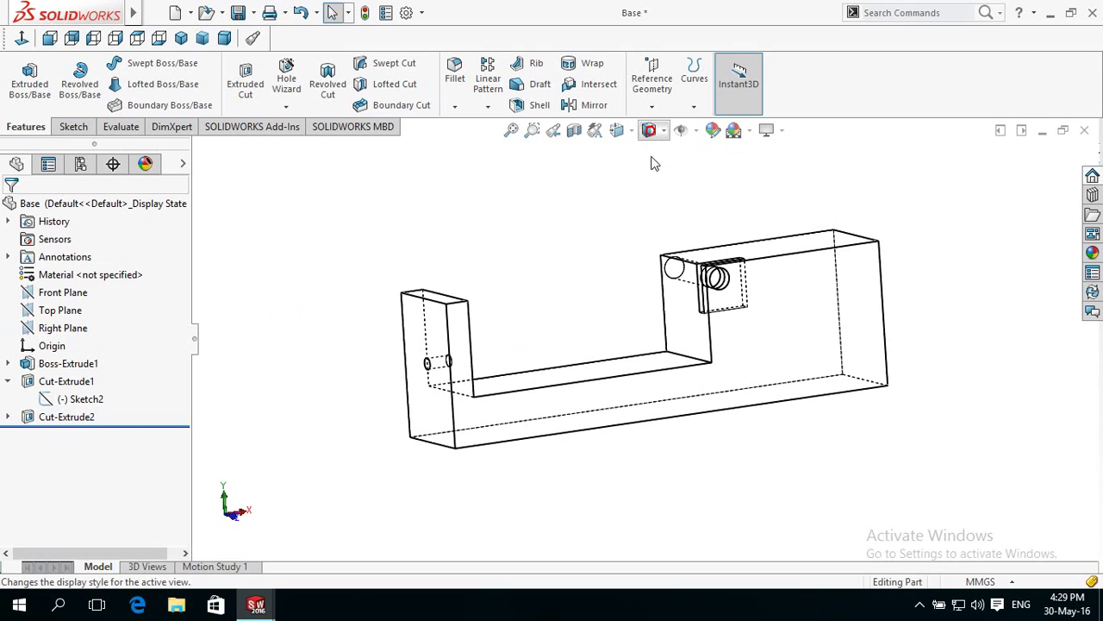
click(651, 154)
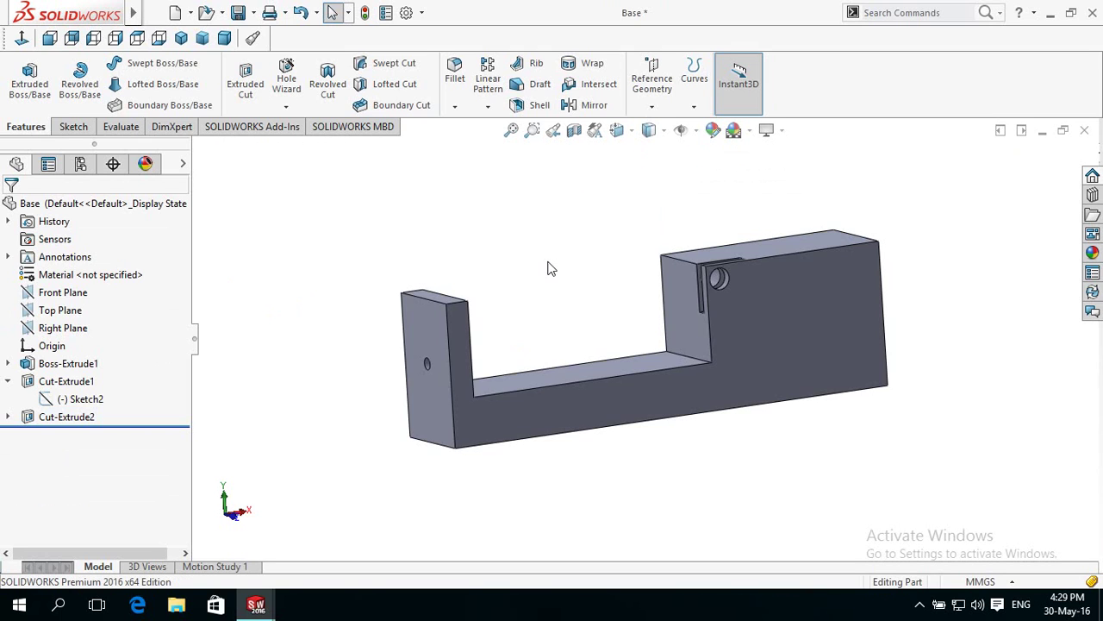
mouse_move(500, 251)
middle_down()
mouse_move(541, 226)
mouse_move(560, 233)
mouse_move(495, 250)
mouse_move(446, 290)
mouse_move(414, 352)
mouse_move(460, 388)
mouse_move(456, 337)
middle_up()
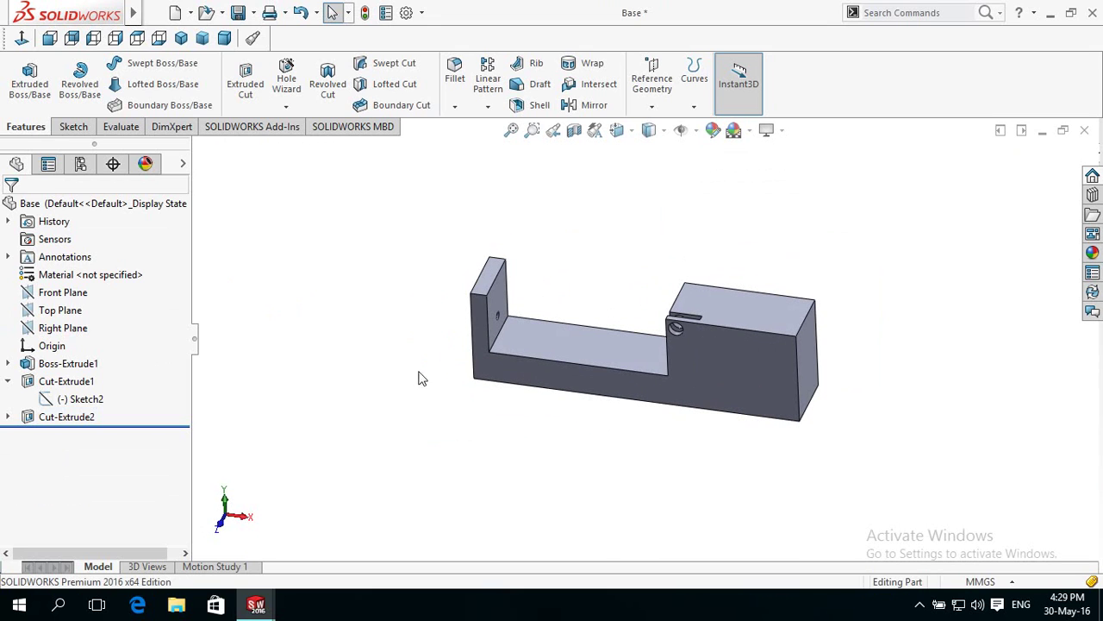
scroll(604, 260, down, 2)
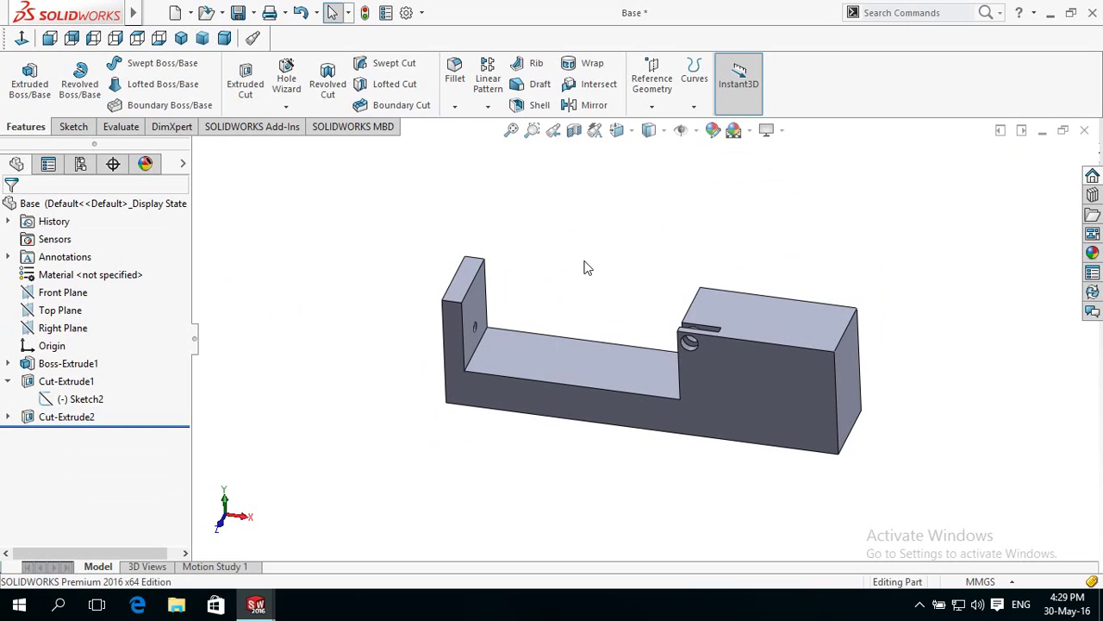
scroll(584, 268, up, 1)
scroll(587, 266, up, 1)
mouse_move(582, 258)
middle_down()
mouse_move(557, 198)
mouse_move(564, 205)
middle_up()
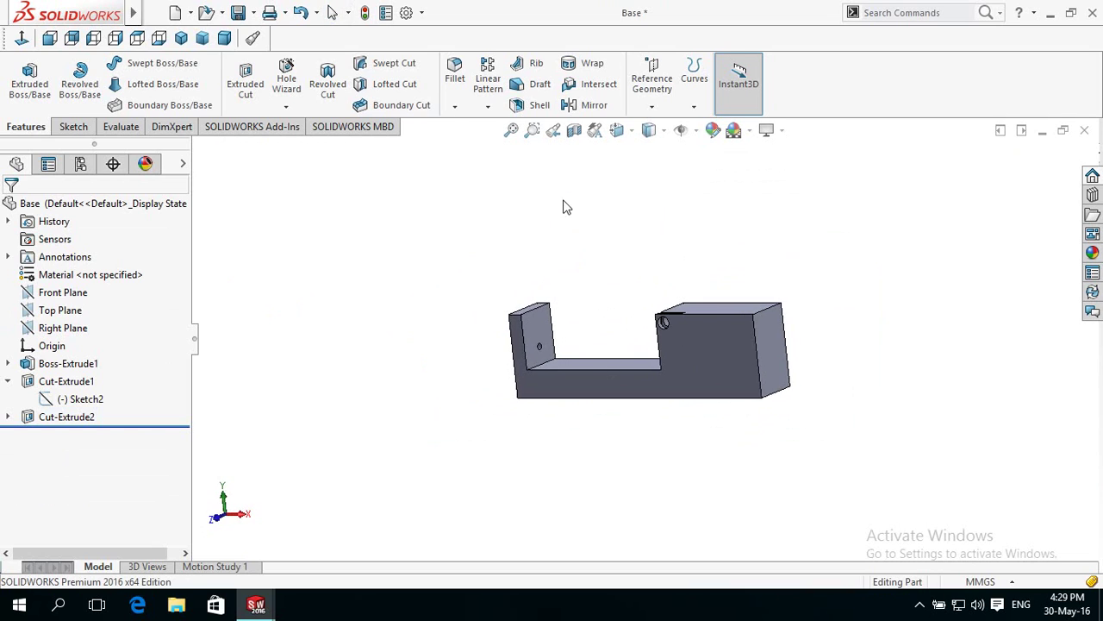
- Start dimensioning the hole from the upright's base edge, then cancel it
click(70, 127)
click(66, 77)
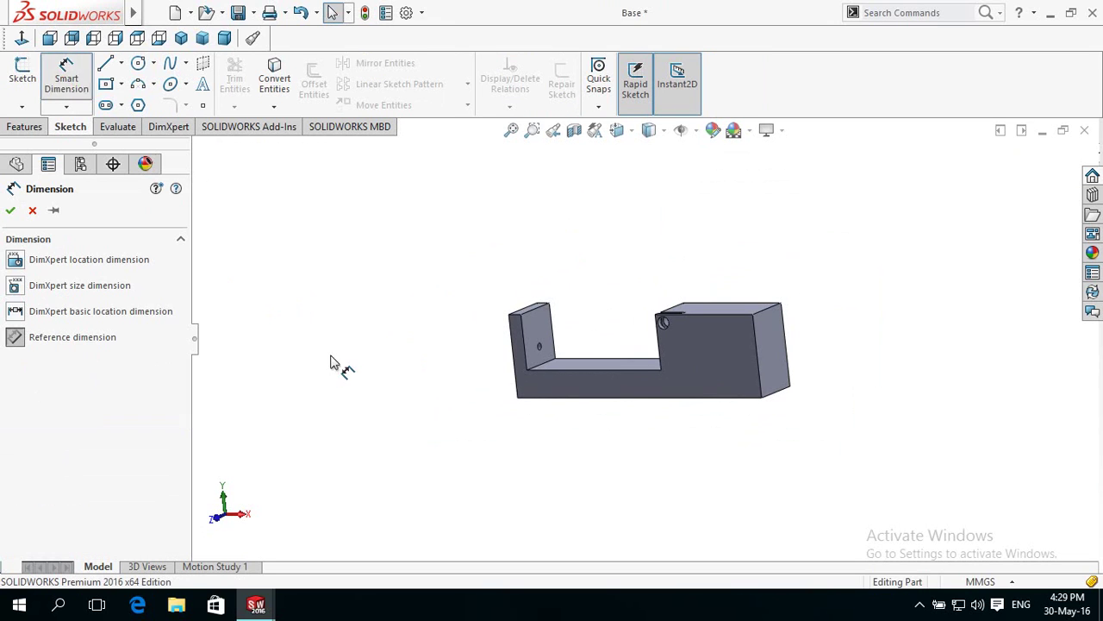
scroll(481, 386, down, 3)
scroll(481, 386, down, 2)
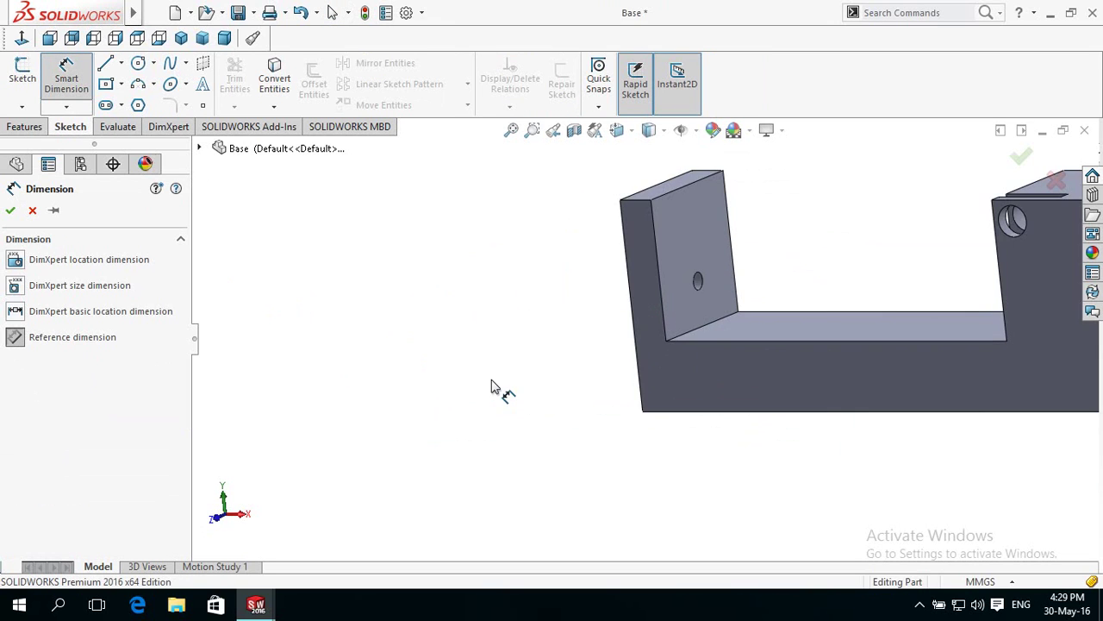
click(699, 334)
click(698, 292)
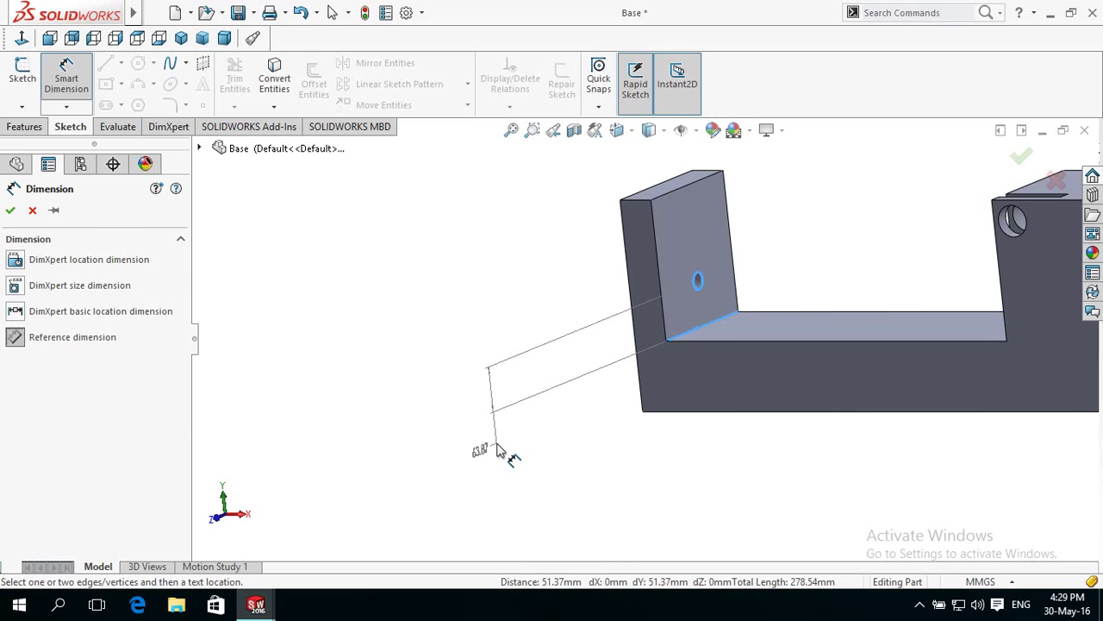
key(Escape)
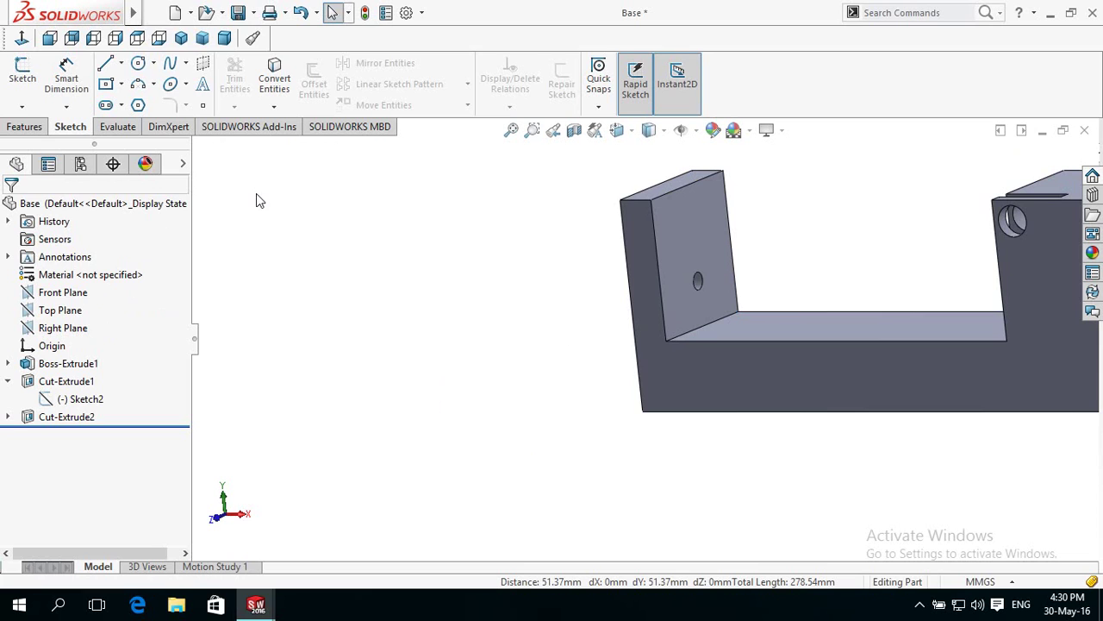
click(176, 12)
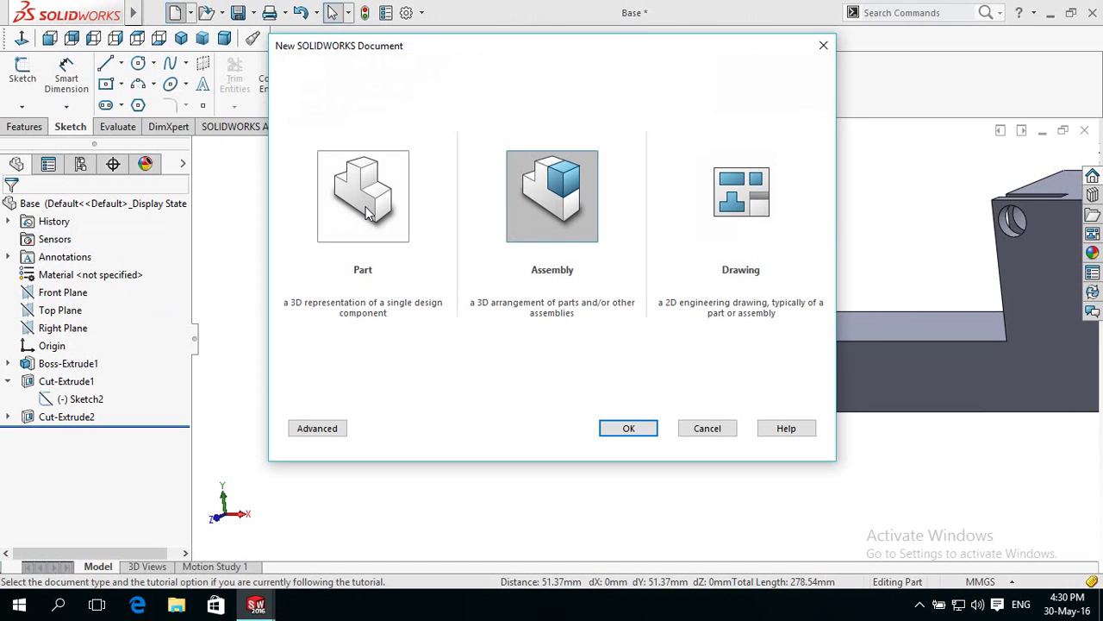
- Create a new part, Part7, and start Sketch1 on its Front Plane
double_click(366, 208)
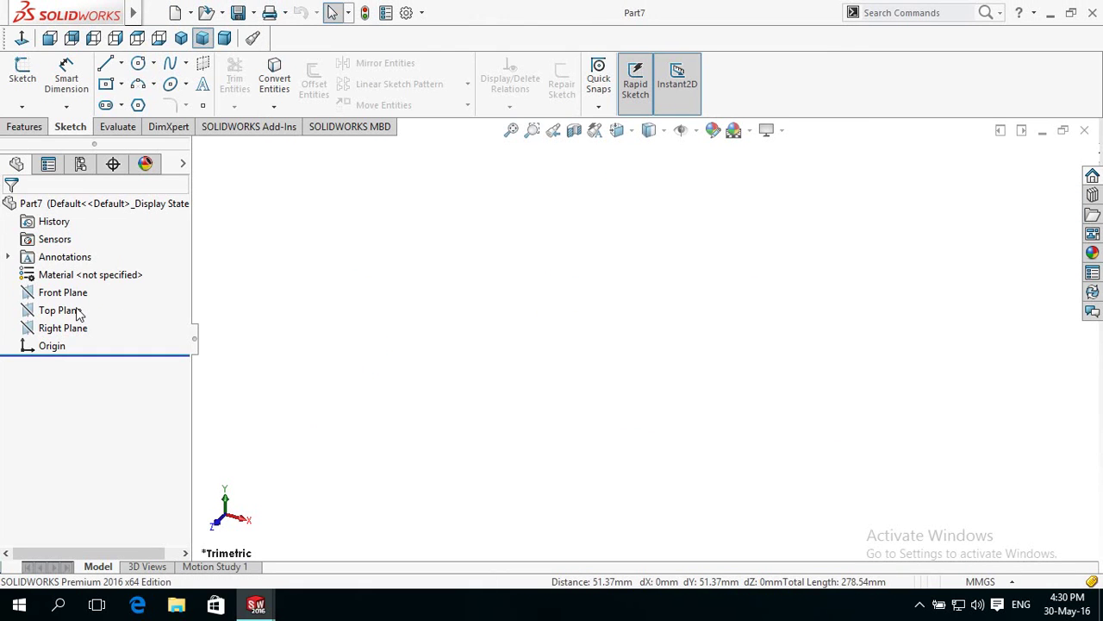
click(29, 296)
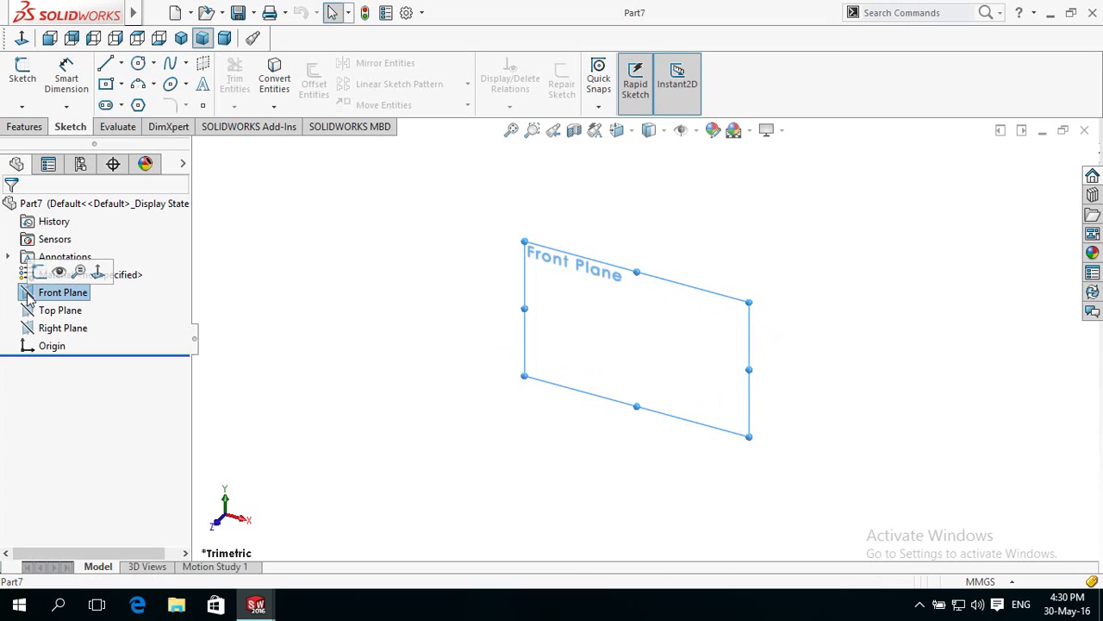
click(38, 272)
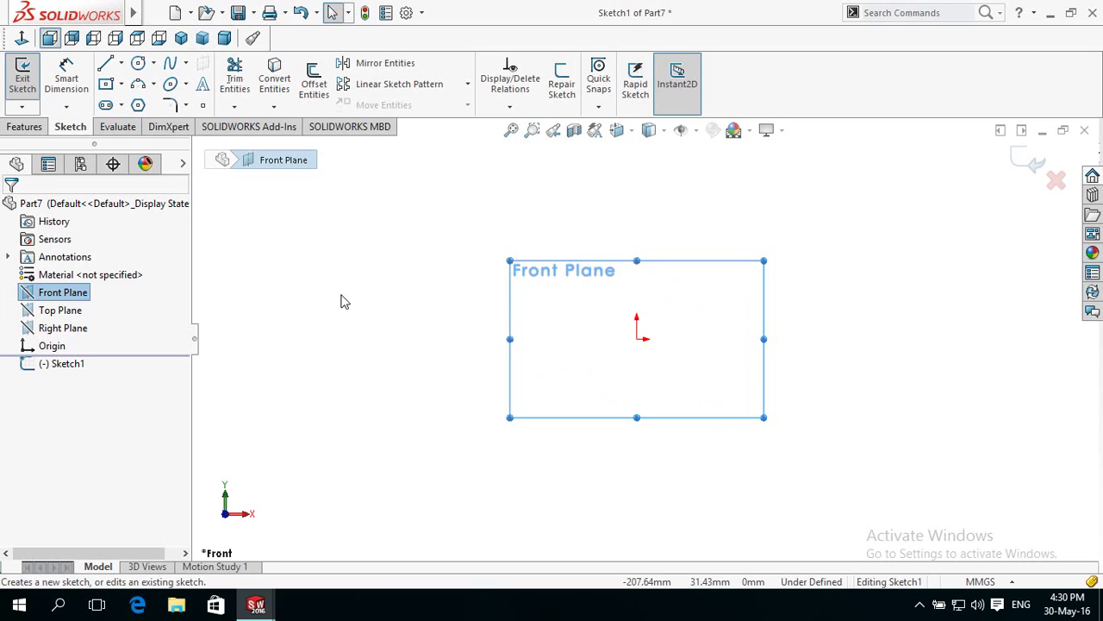
- Draw a corner rectangle starting at the origin
click(341, 301)
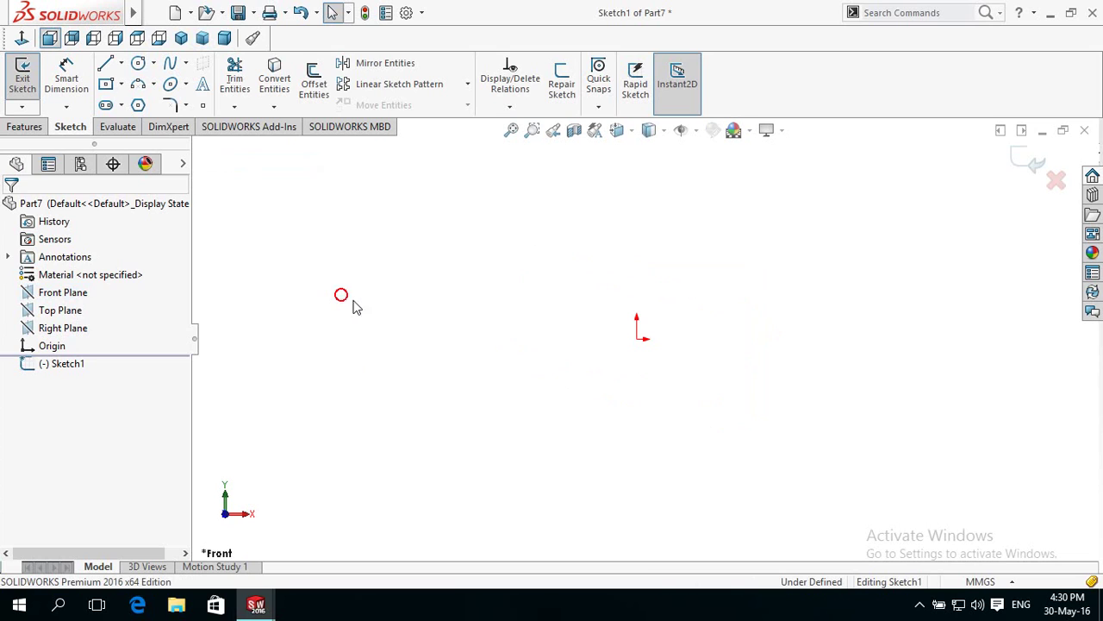
click(122, 84)
click(138, 103)
click(636, 338)
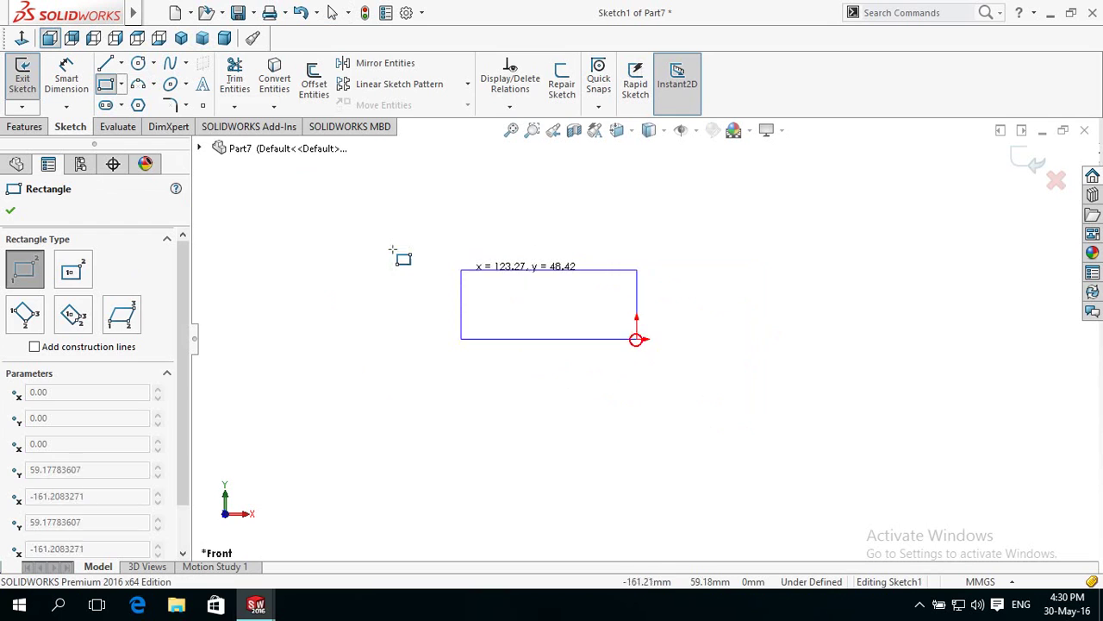
click(392, 249)
right_drag(308, 369, 311, 307)
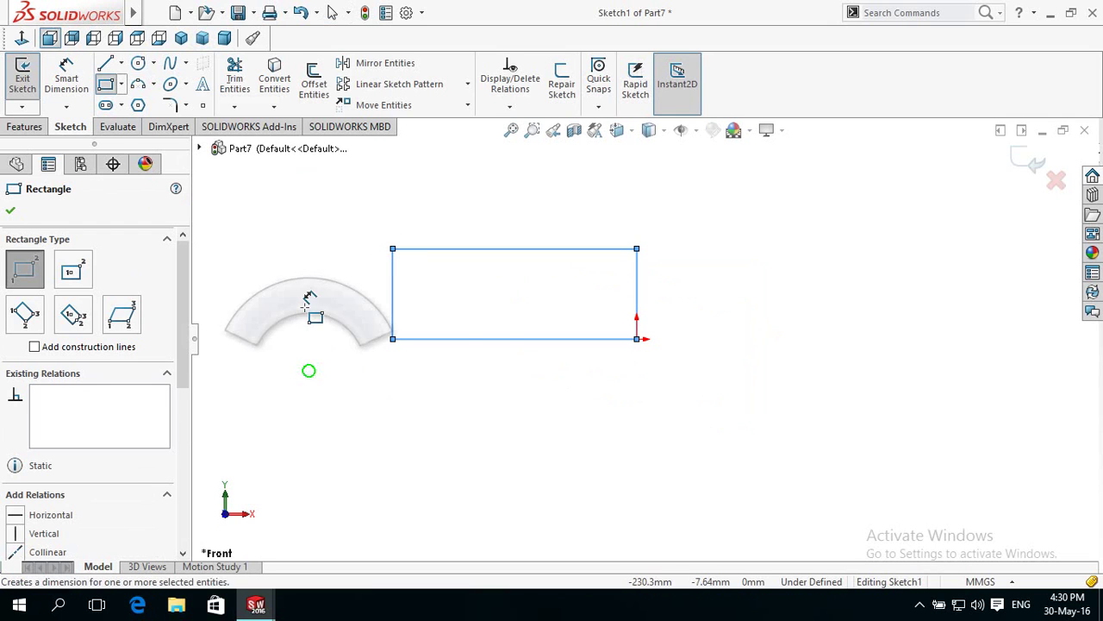
- Dimension the rectangle's bottom line to 200 and its left side to 75
click(451, 338)
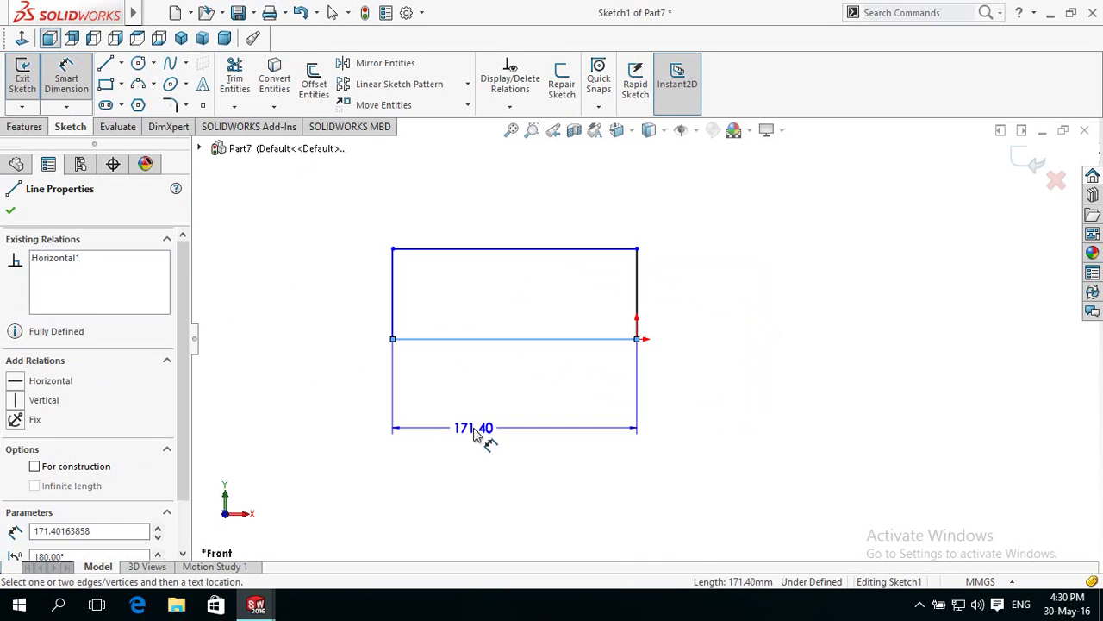
click(477, 434)
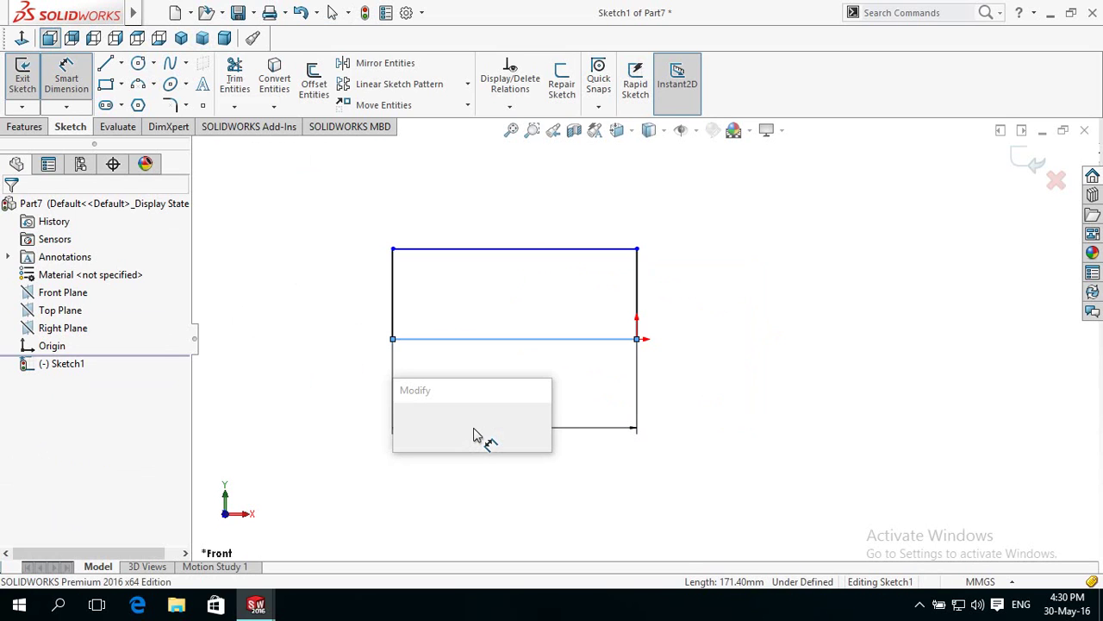
text(200)
key(Return)
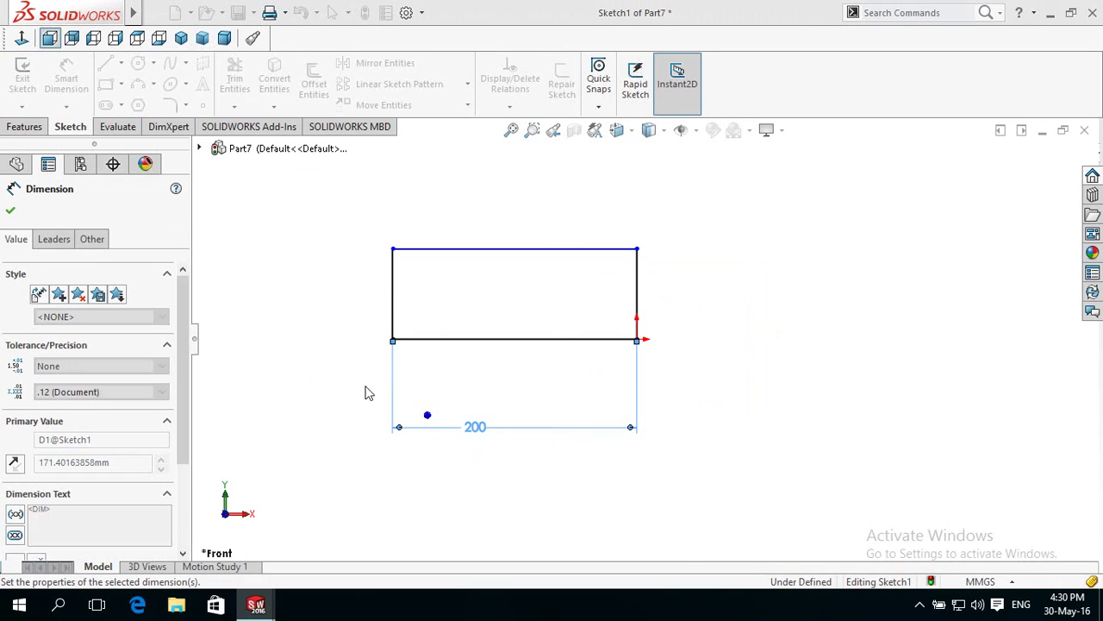
key(Escape)
click(393, 321)
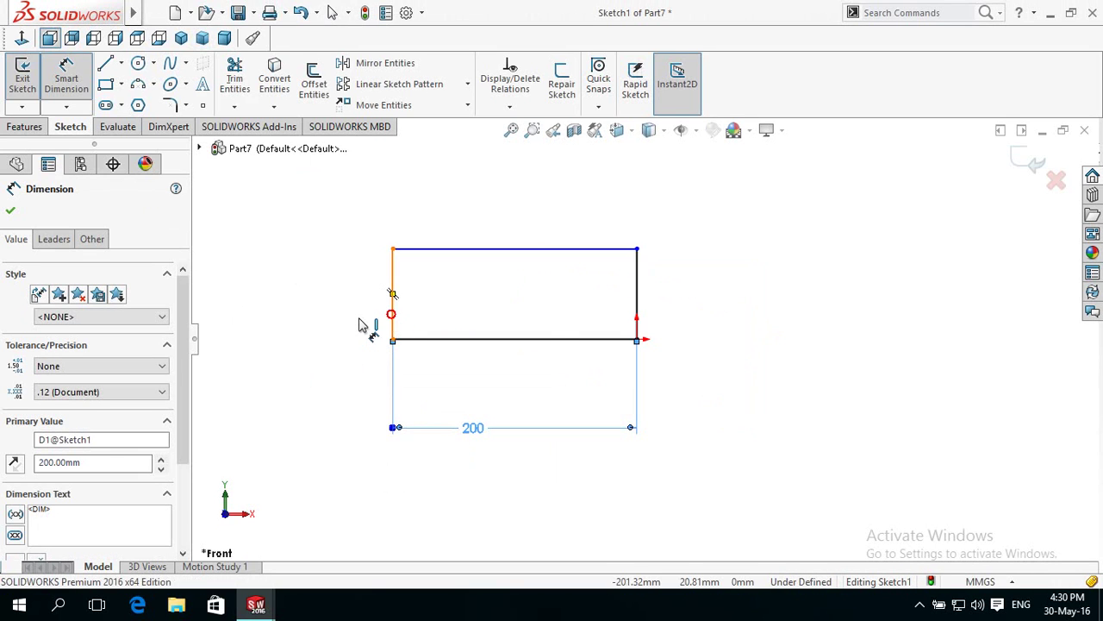
click(278, 320)
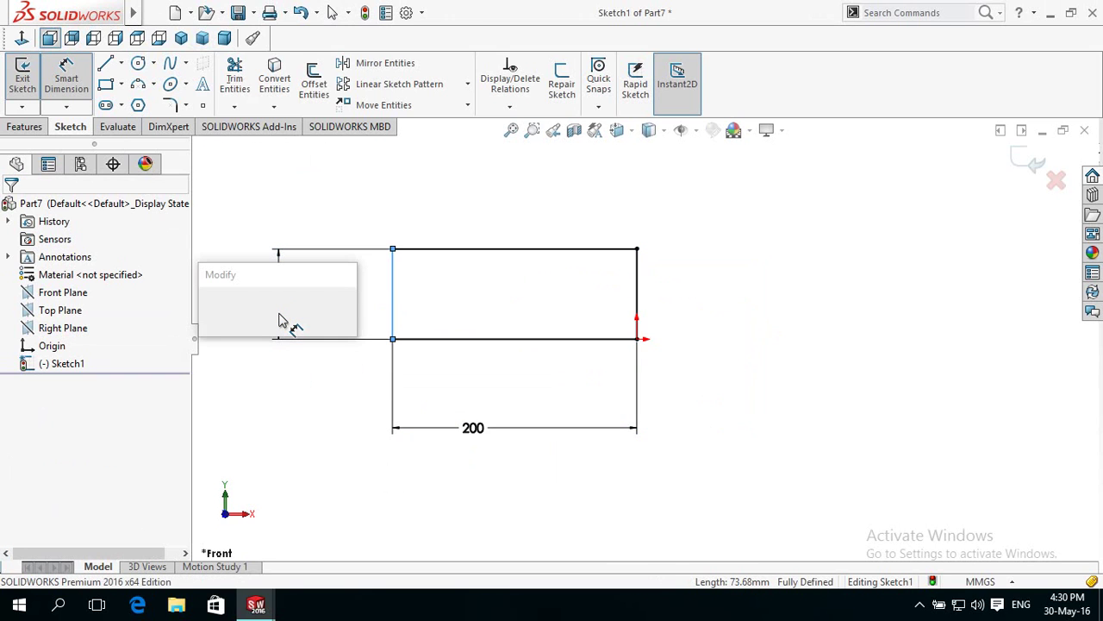
text(150)
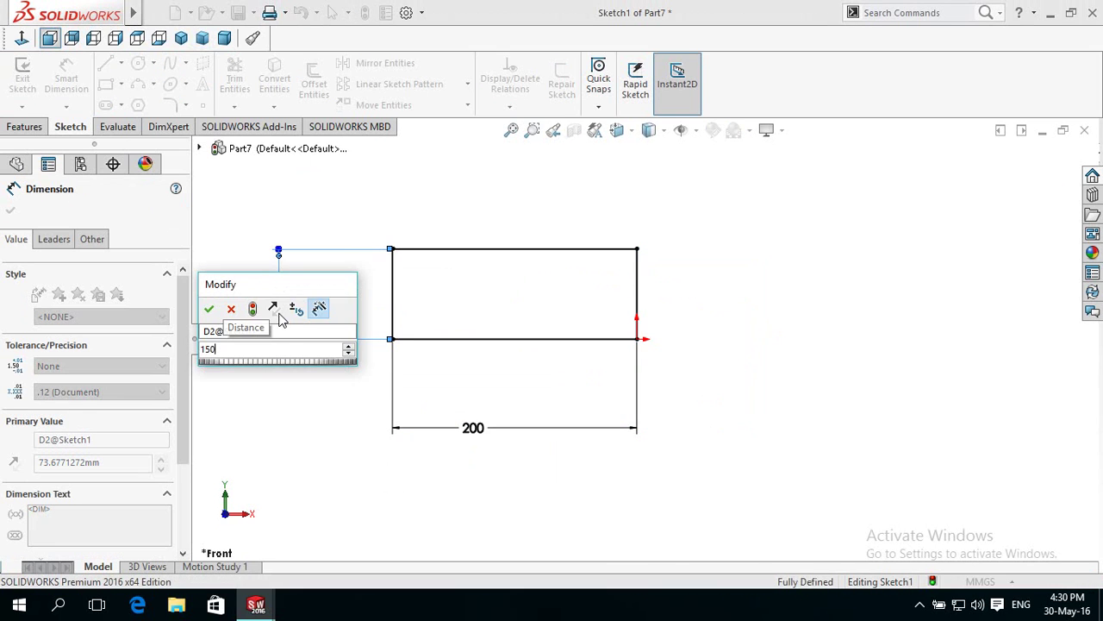
key(Return)
double_click(290, 295)
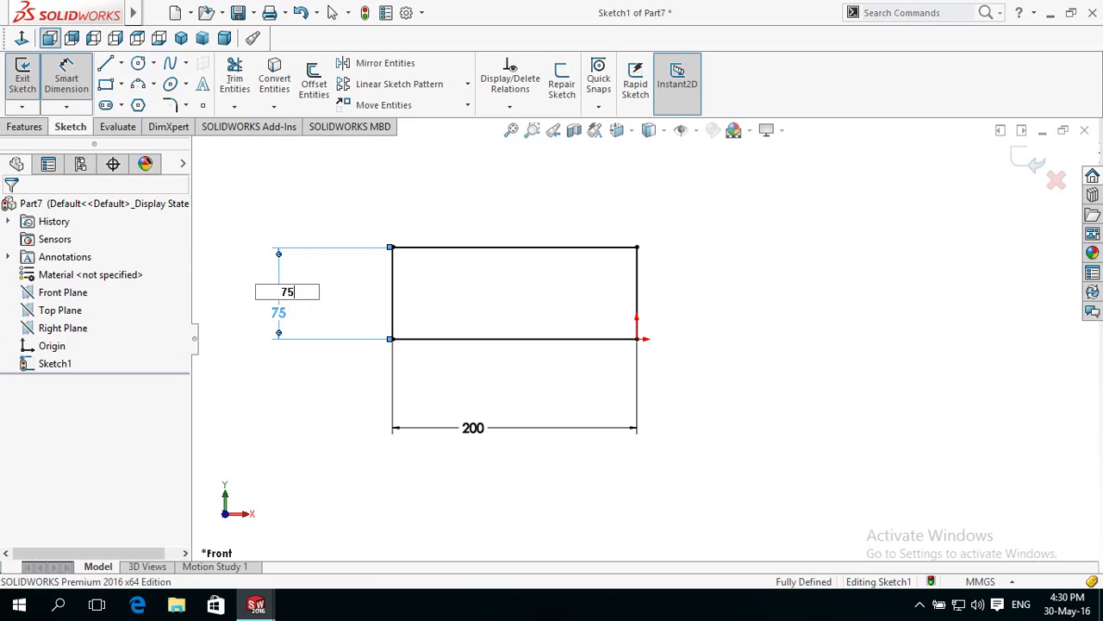
- Extrude the 200 × 75 rectangle 50 mm into a solid block and select its front face
click(17, 126)
click(19, 82)
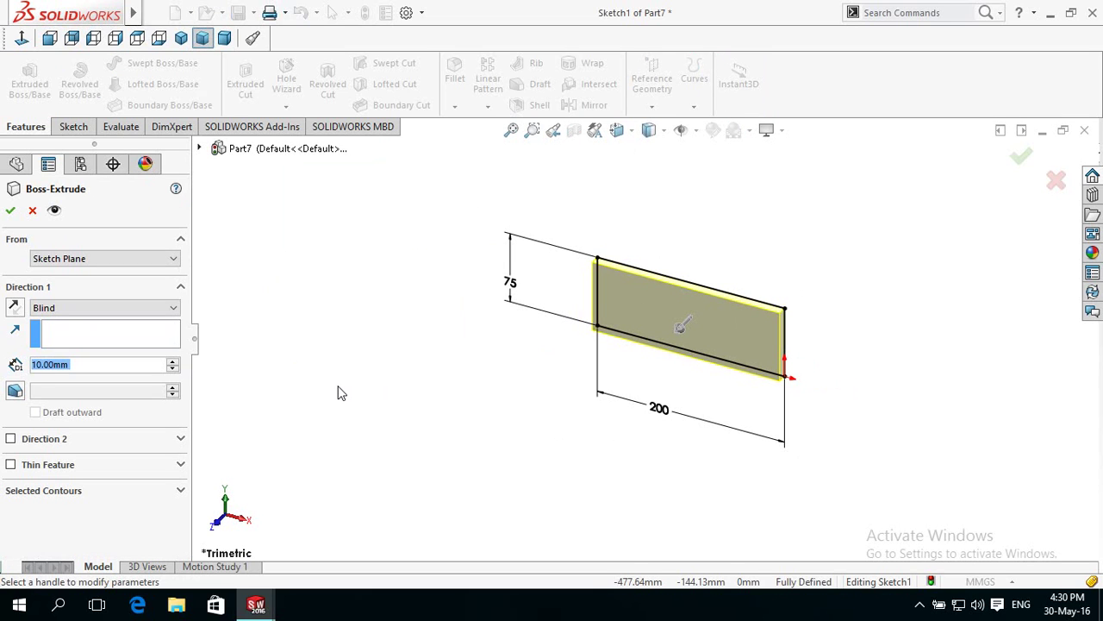
text(50)
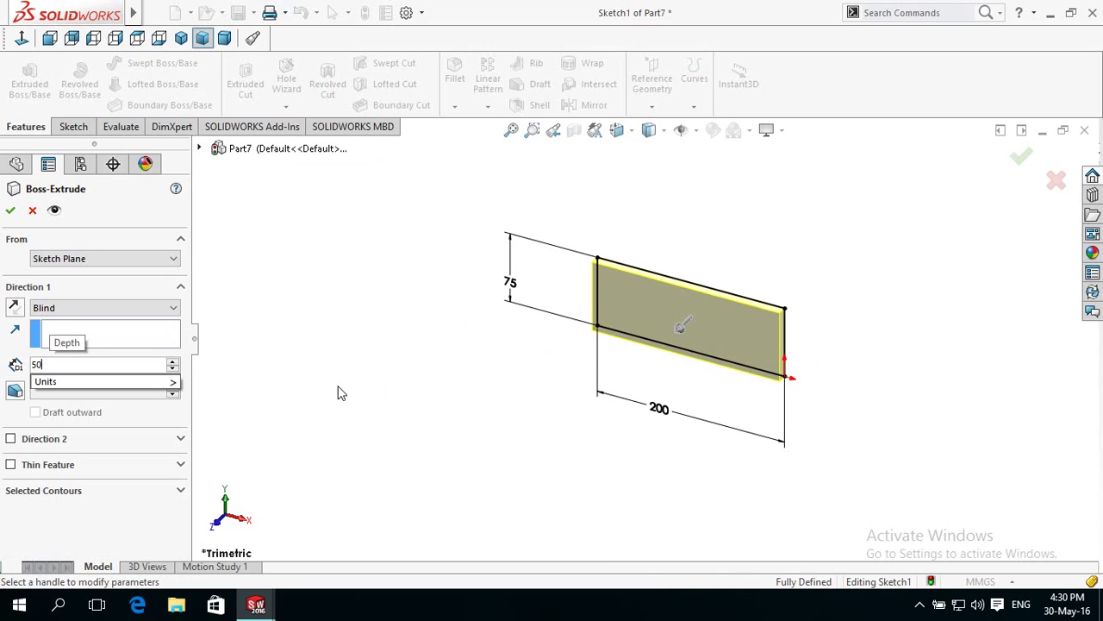
key(Return)
click(10, 211)
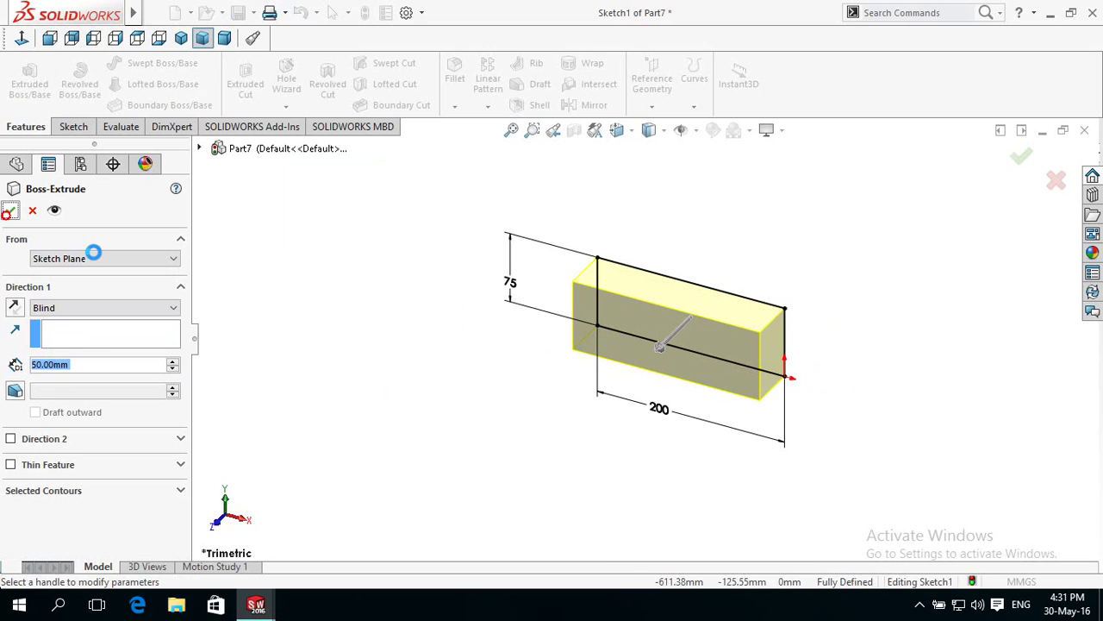
click(369, 386)
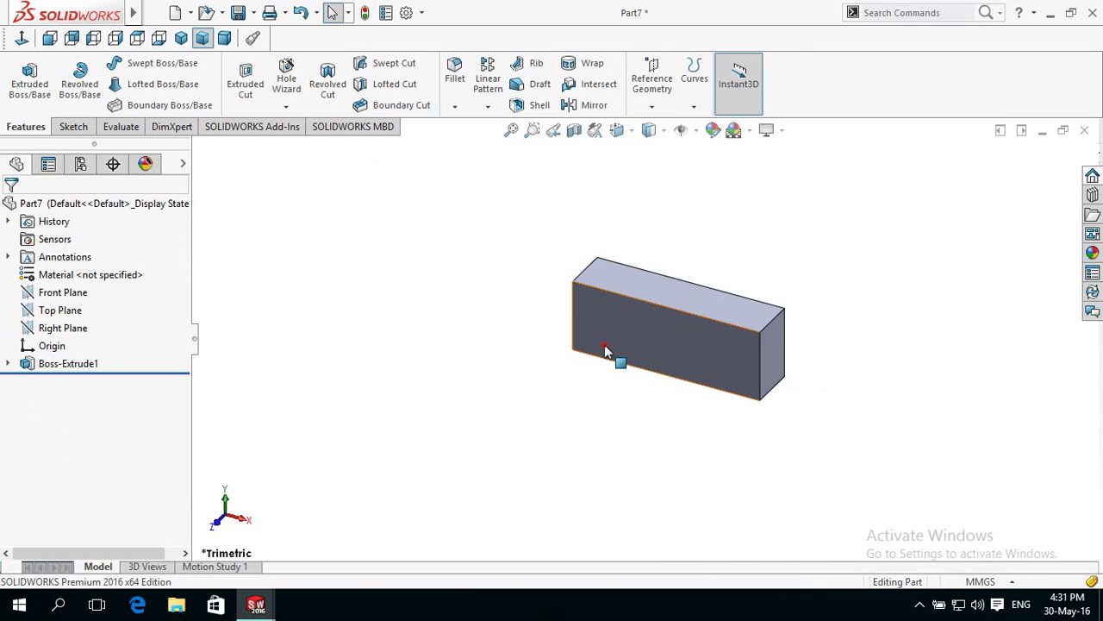
click(651, 317)
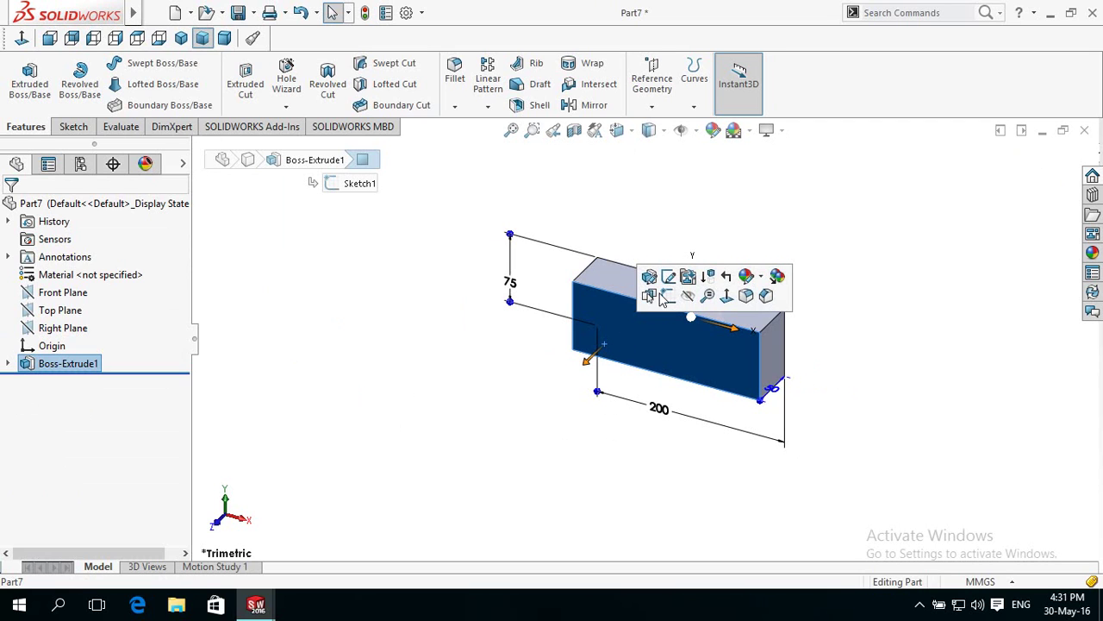
- Start a sketch on the block's front face and draw a circle on it
click(669, 297)
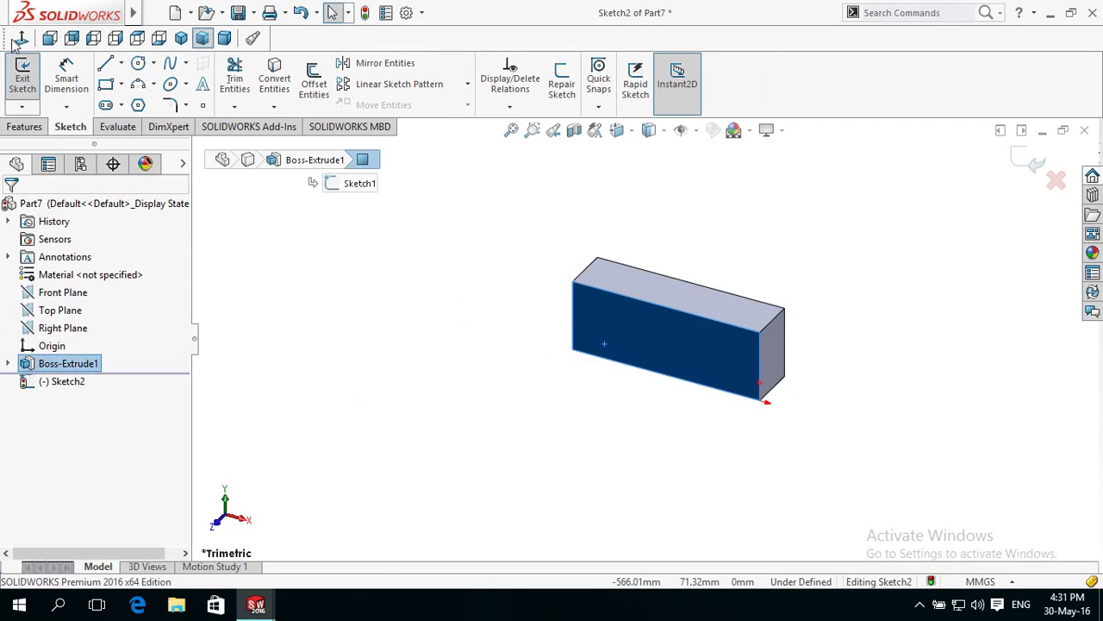
click(347, 371)
click(138, 63)
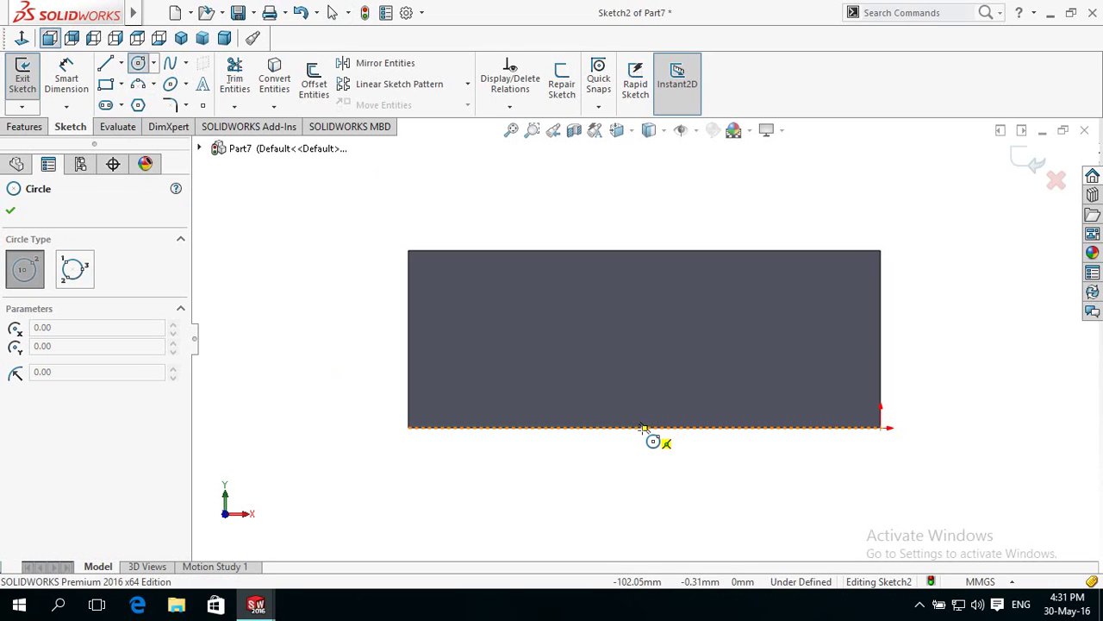
click(644, 350)
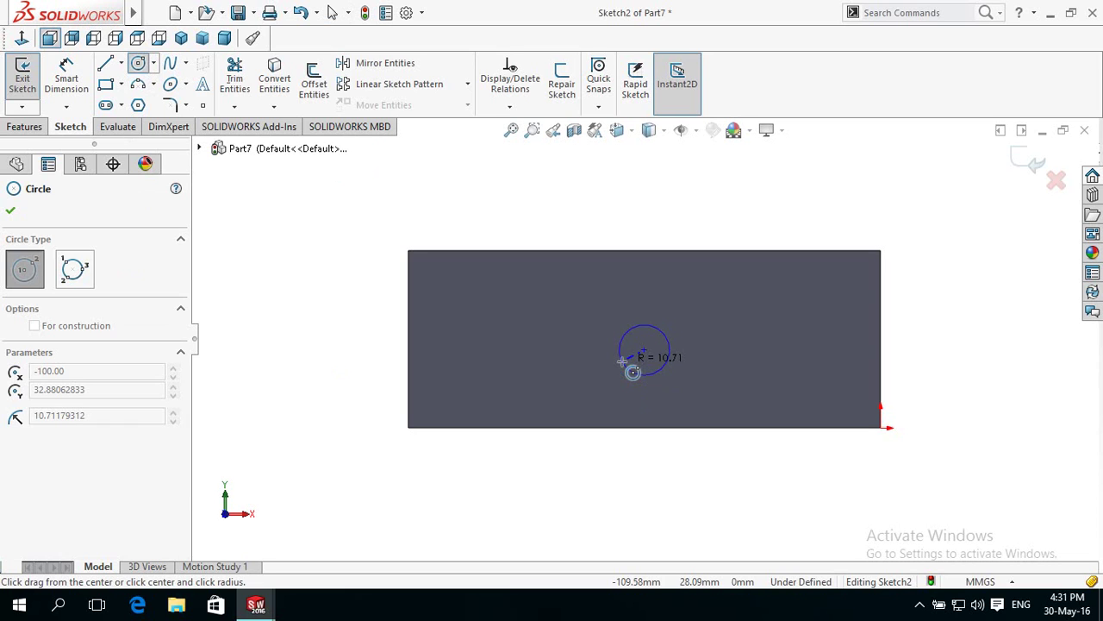
click(626, 366)
- Dimension the circle to Ø25 and 63.87 above the block's bottom edge
click(66, 78)
click(625, 369)
click(449, 509)
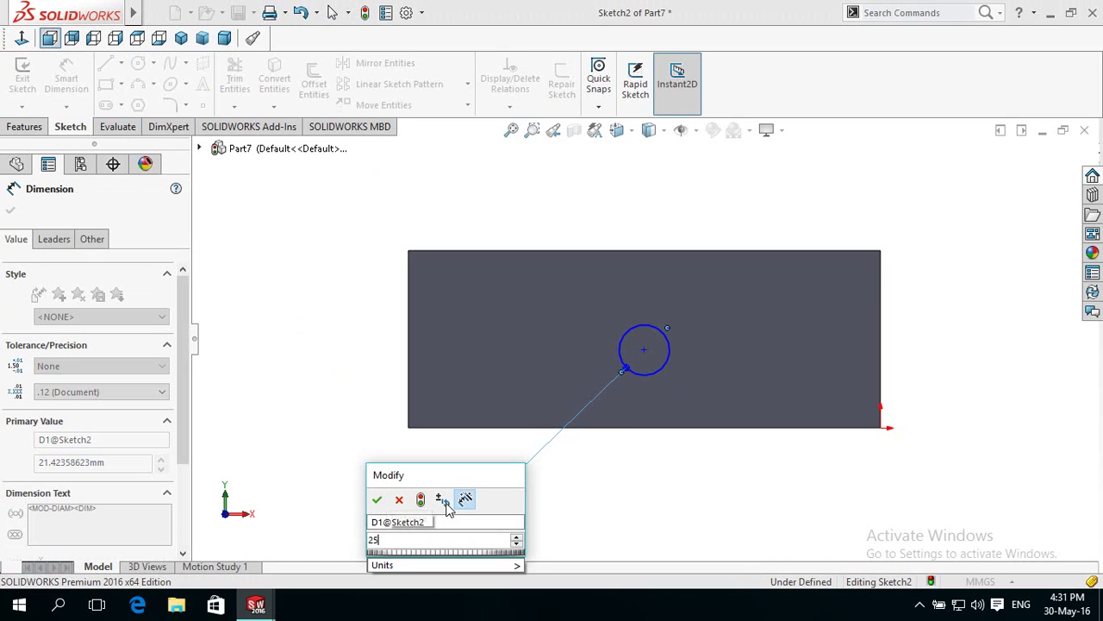
key(Return)
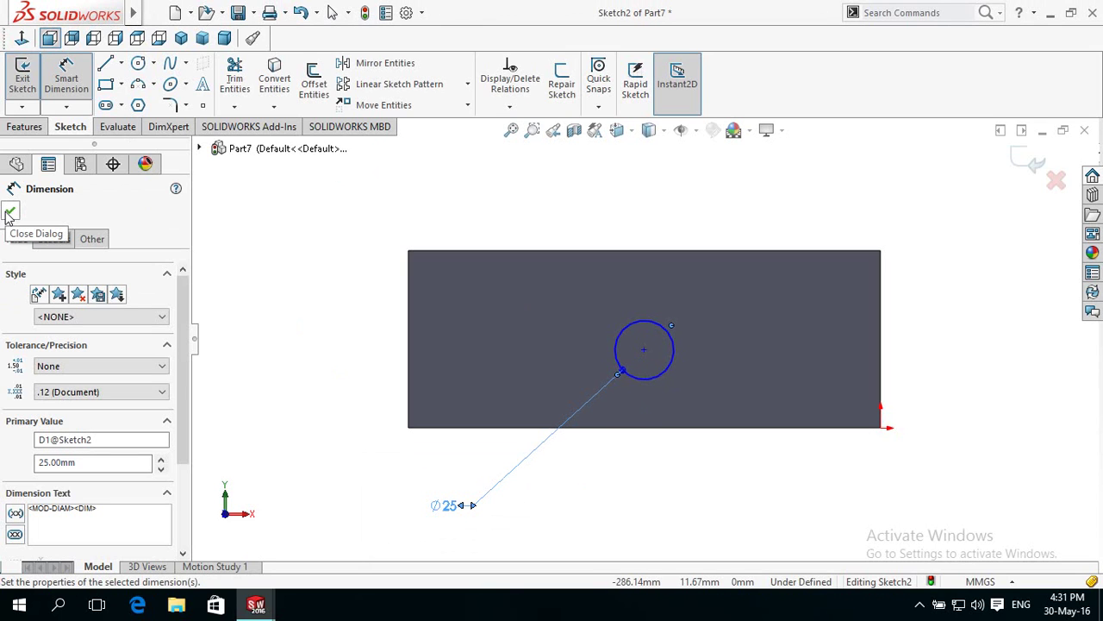
click(659, 377)
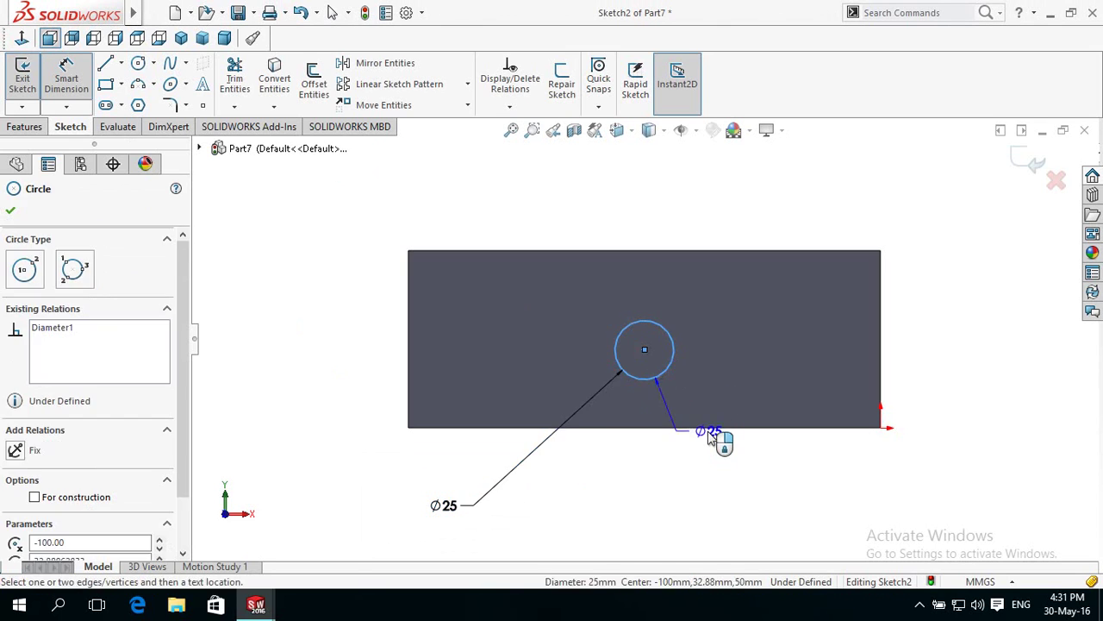
click(709, 435)
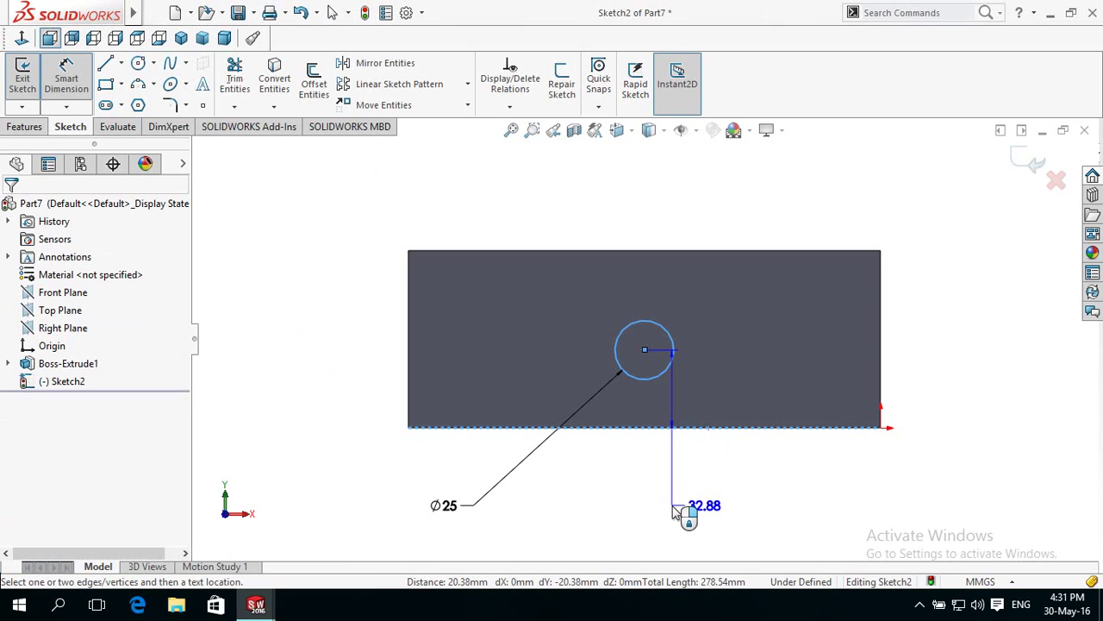
click(675, 508)
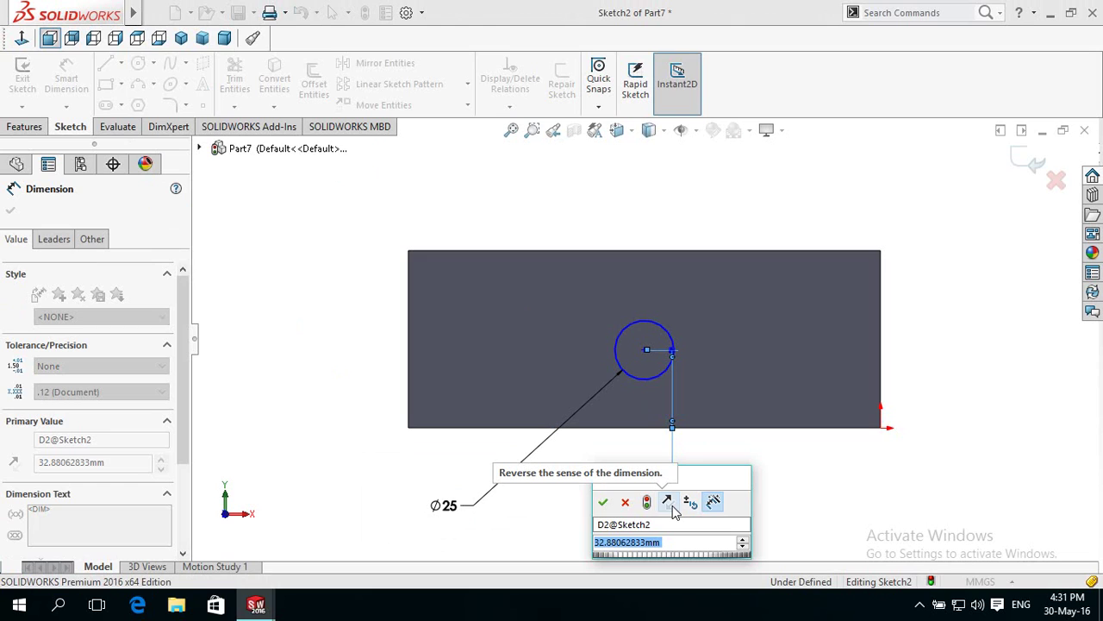
text(63.)
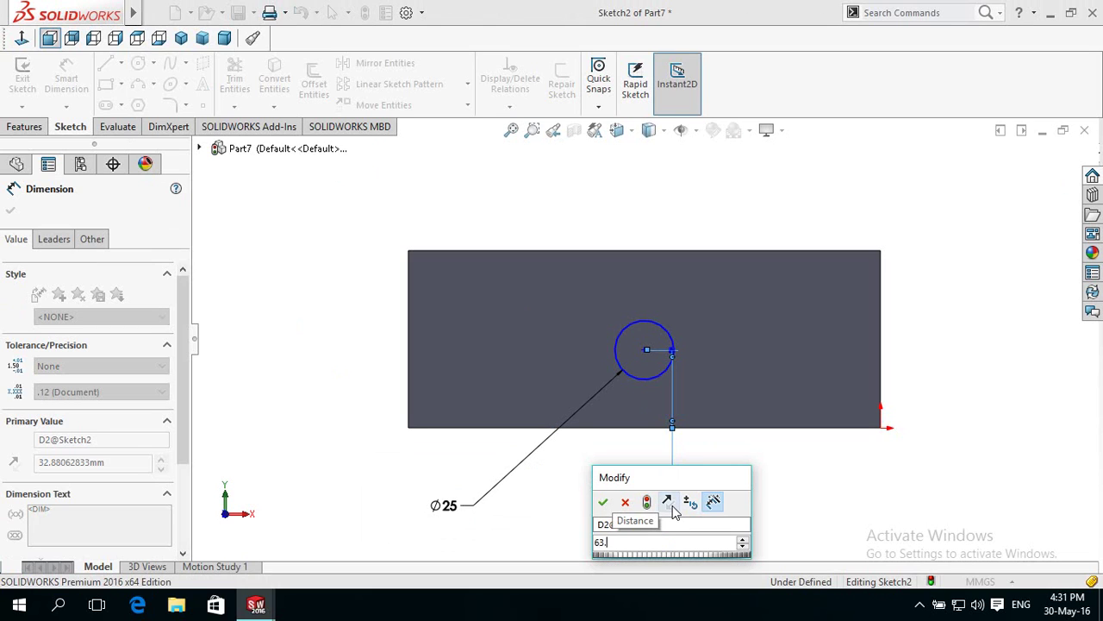
text(5)
key(Escape)
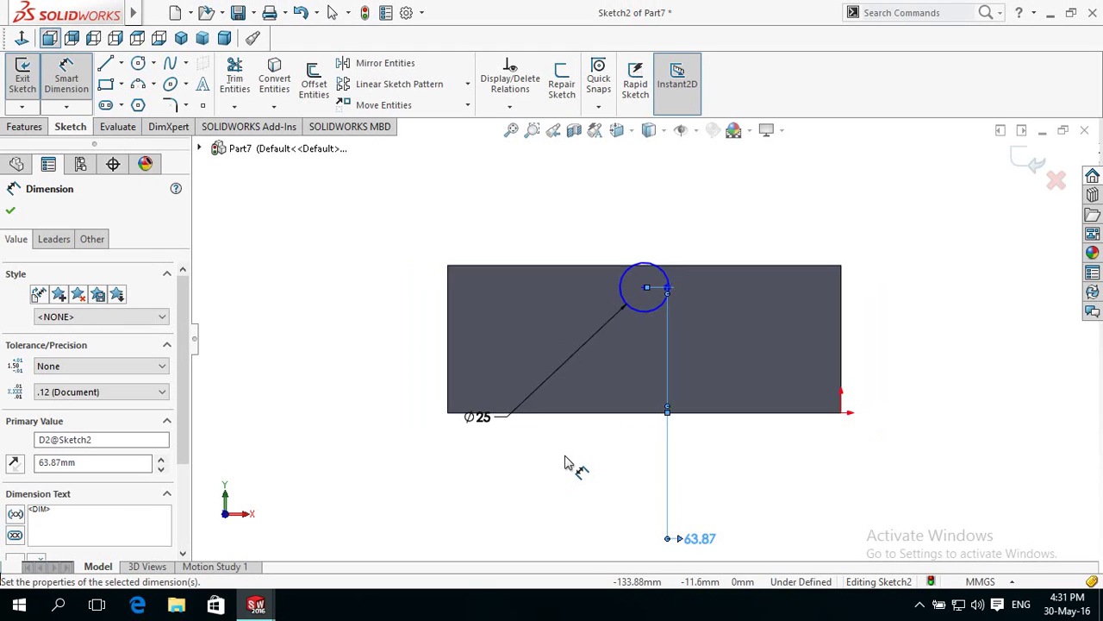
middle_drag(604, 456, 551, 474)
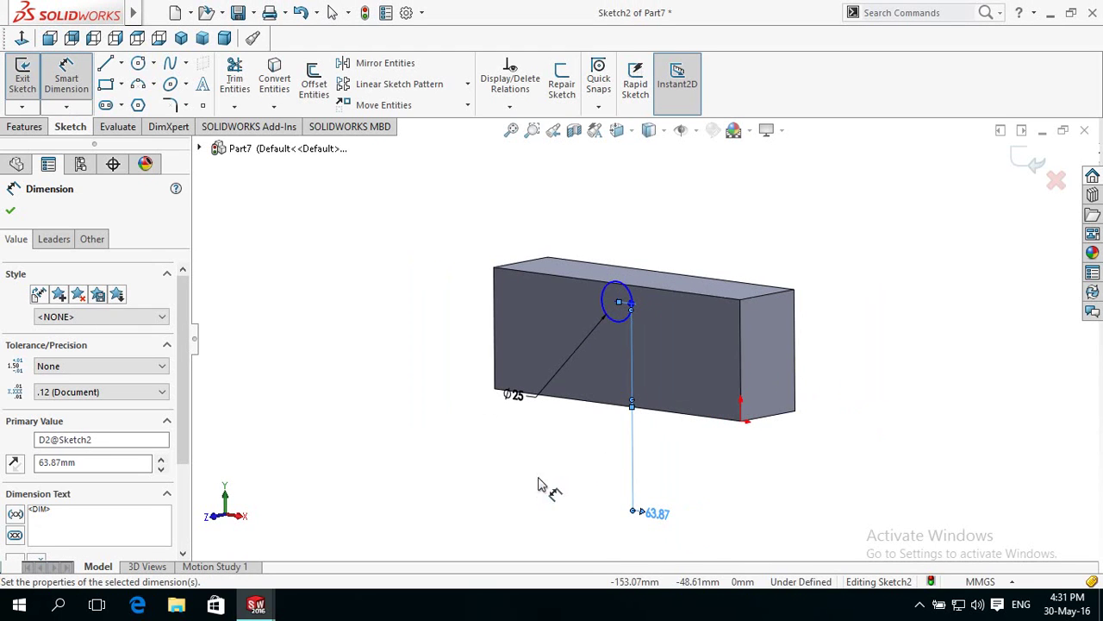
click(10, 211)
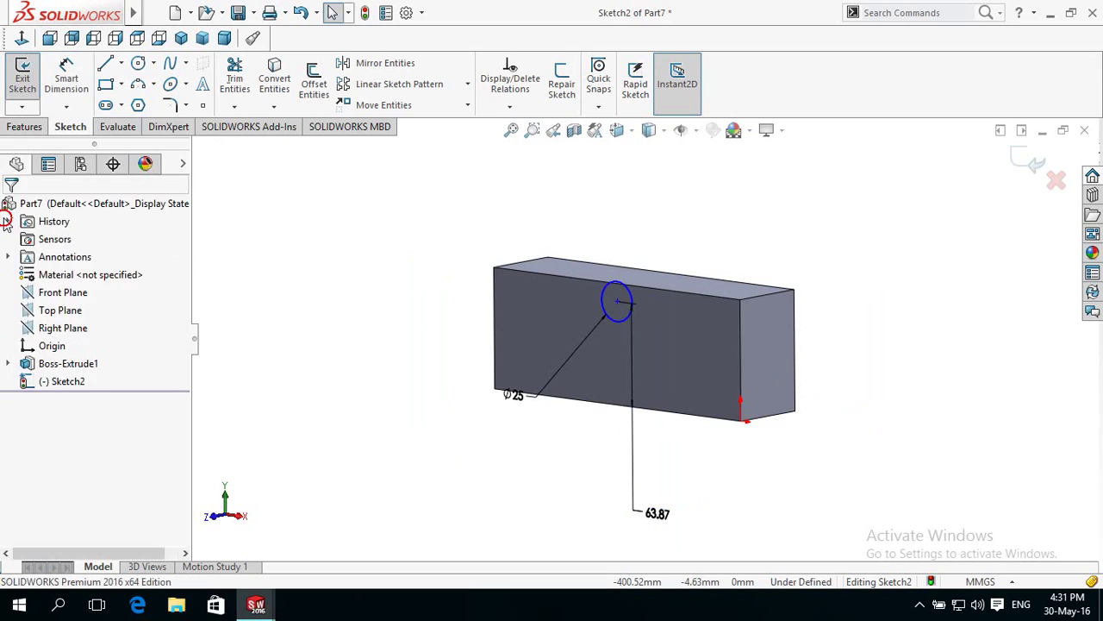
- Cut the Ø25 circle 104 mm blind, carving a half-round groove across the block's top
click(33, 129)
click(256, 87)
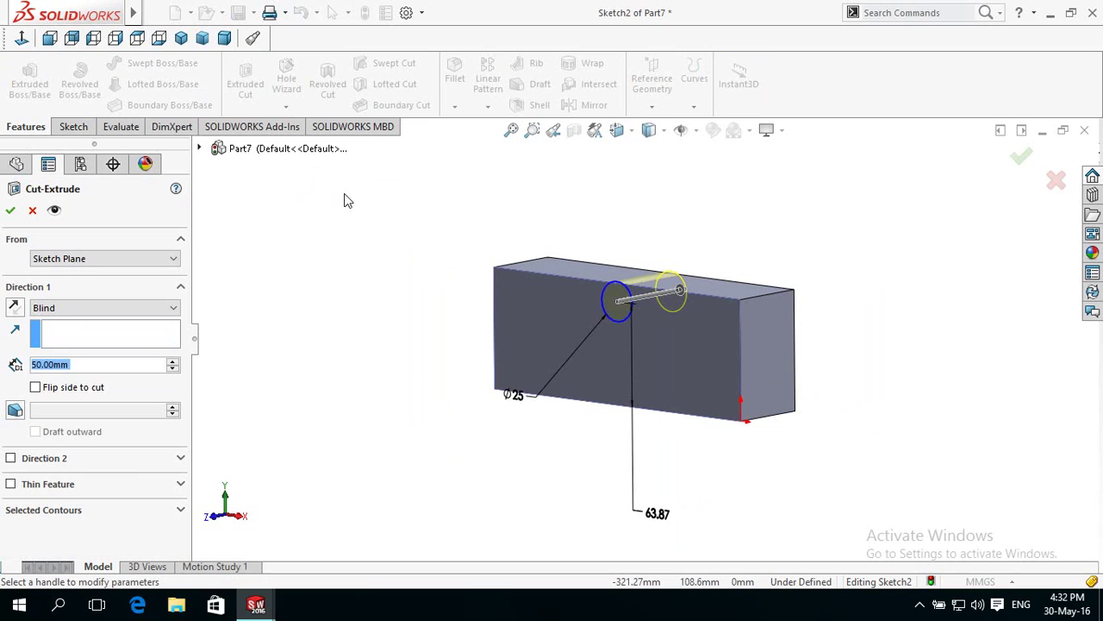
drag(680, 289, 739, 279)
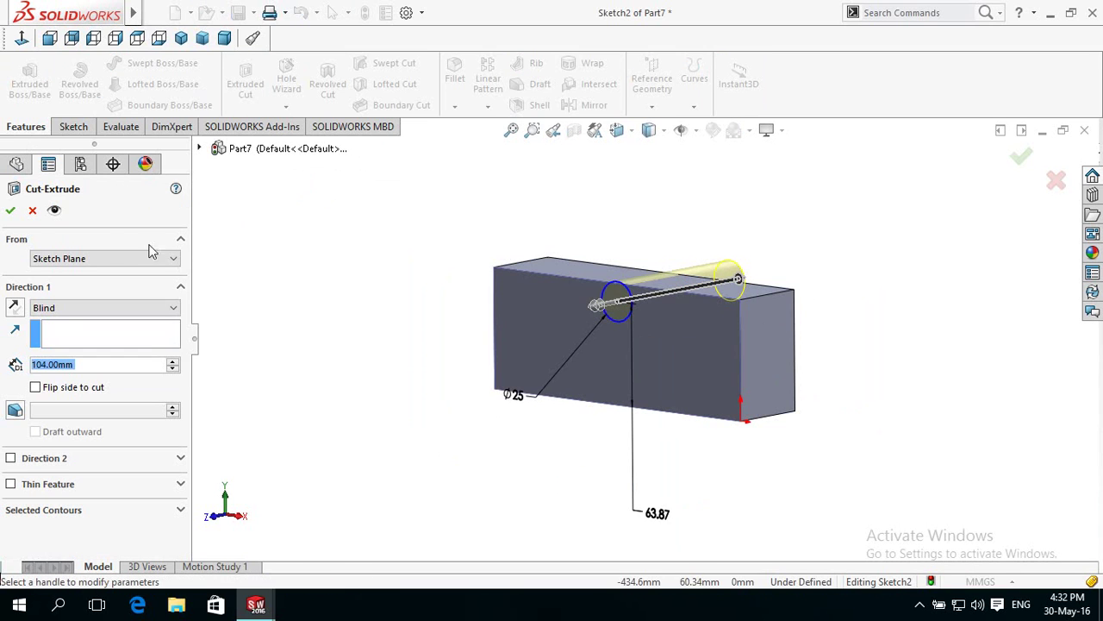
click(11, 211)
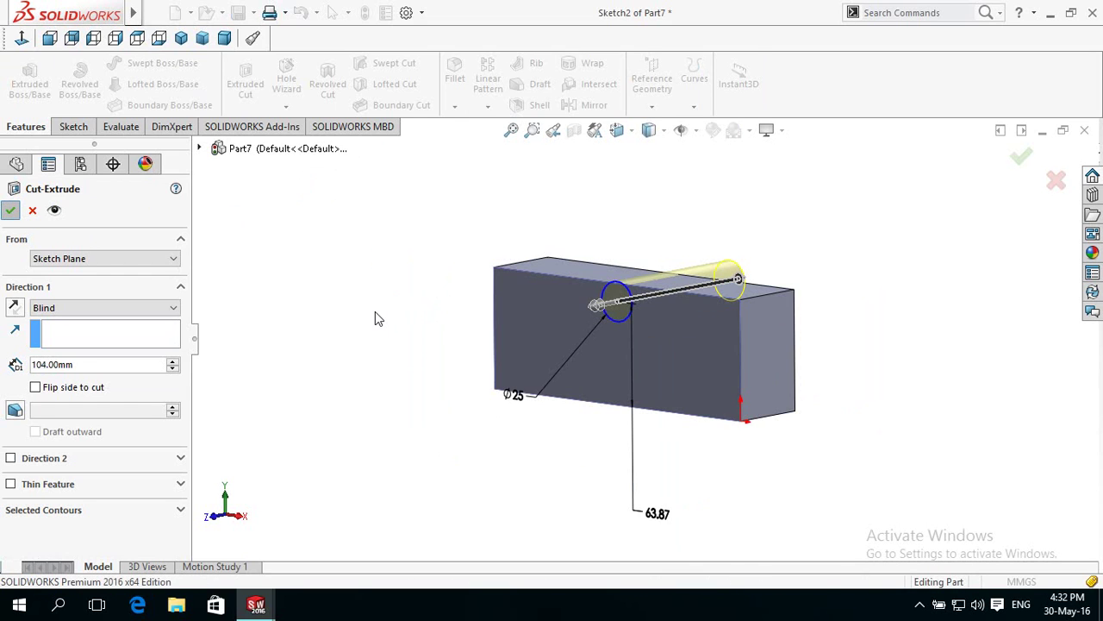
click(533, 328)
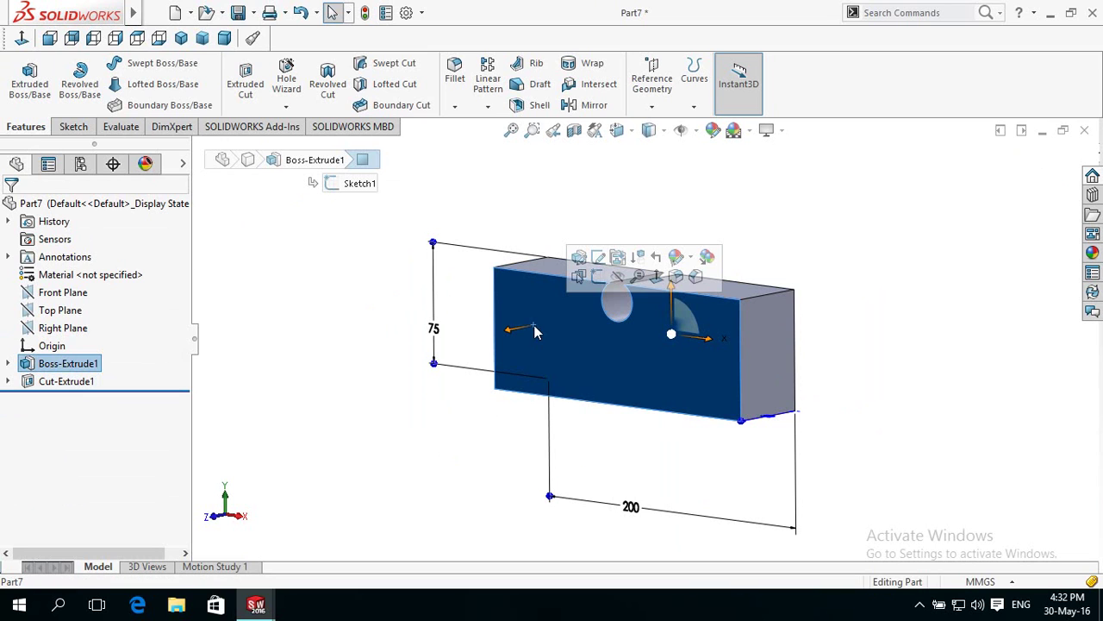
- Change the block's 75 height dimension in Sketch1 to 100 and rebuild the part
click(598, 257)
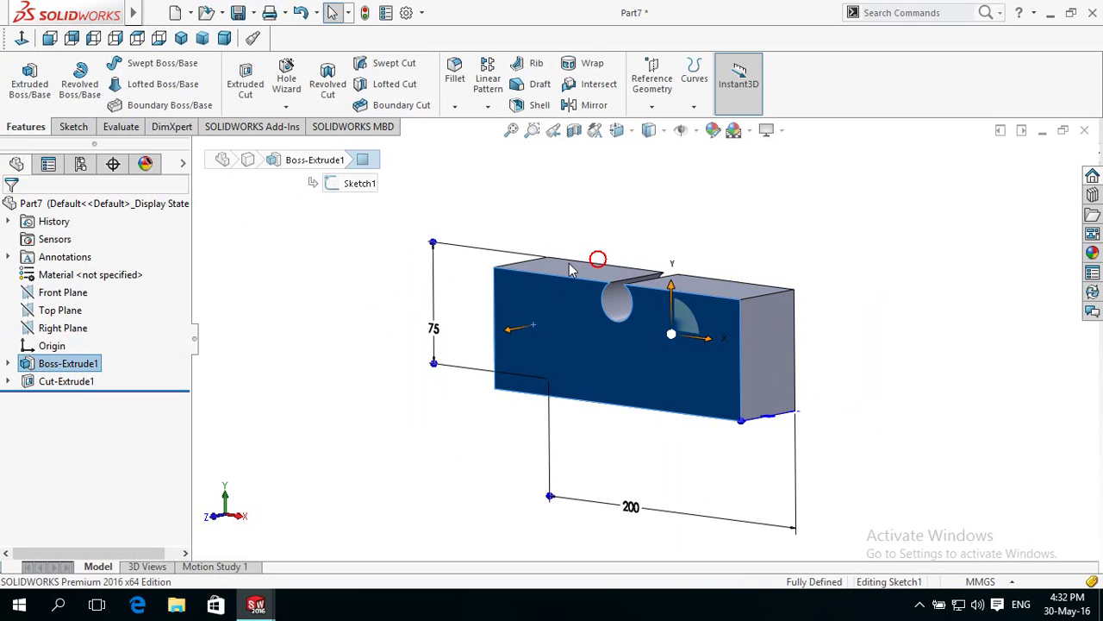
double_click(433, 330)
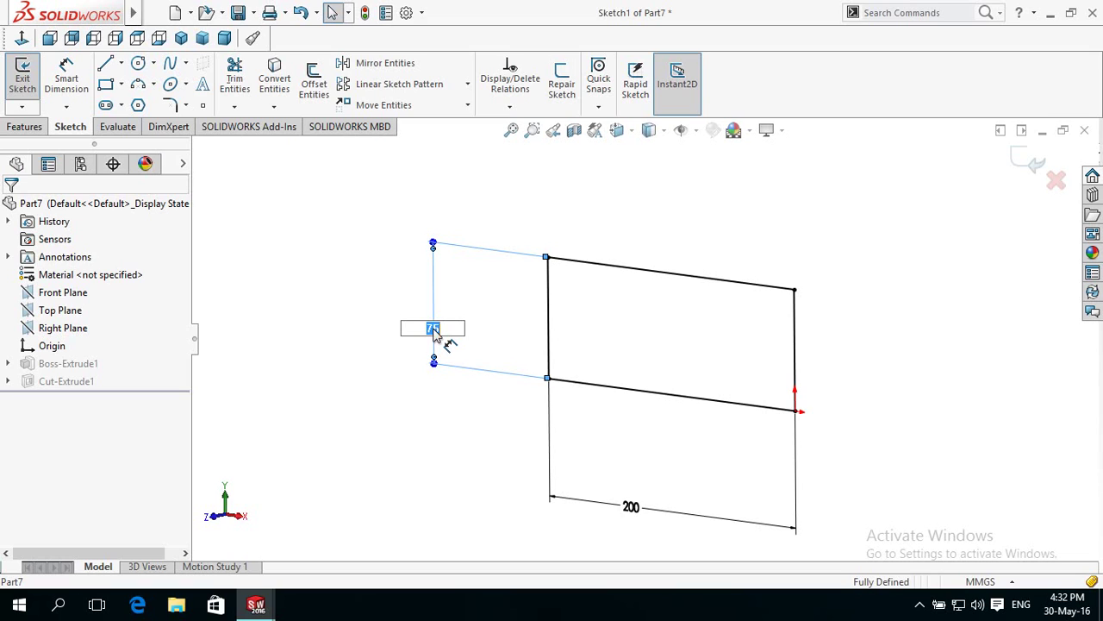
text(100)
key(Return)
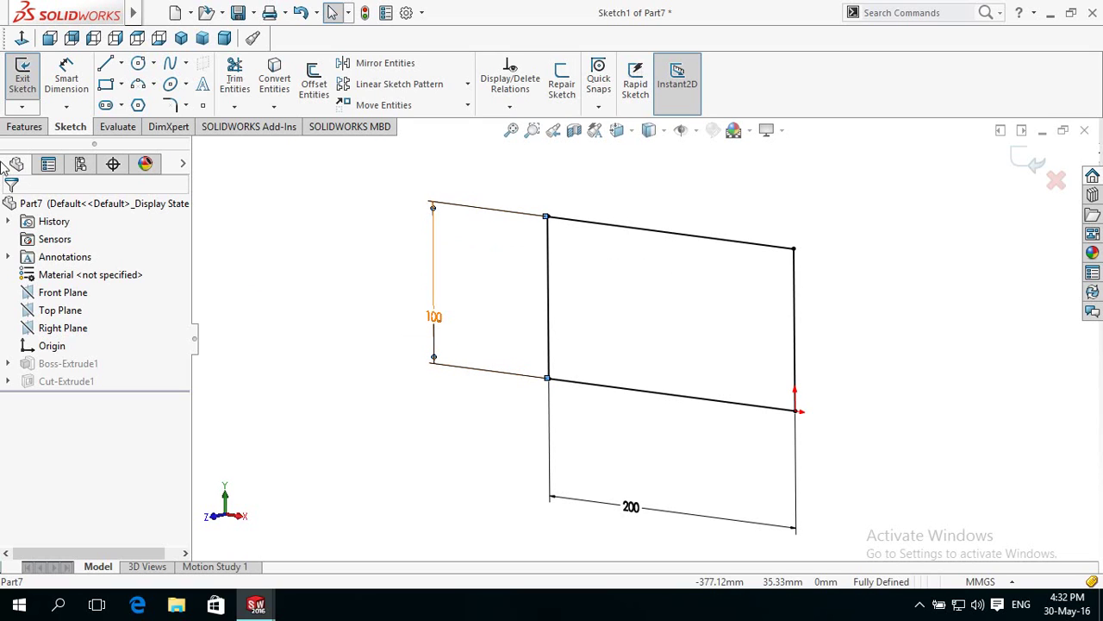
click(24, 127)
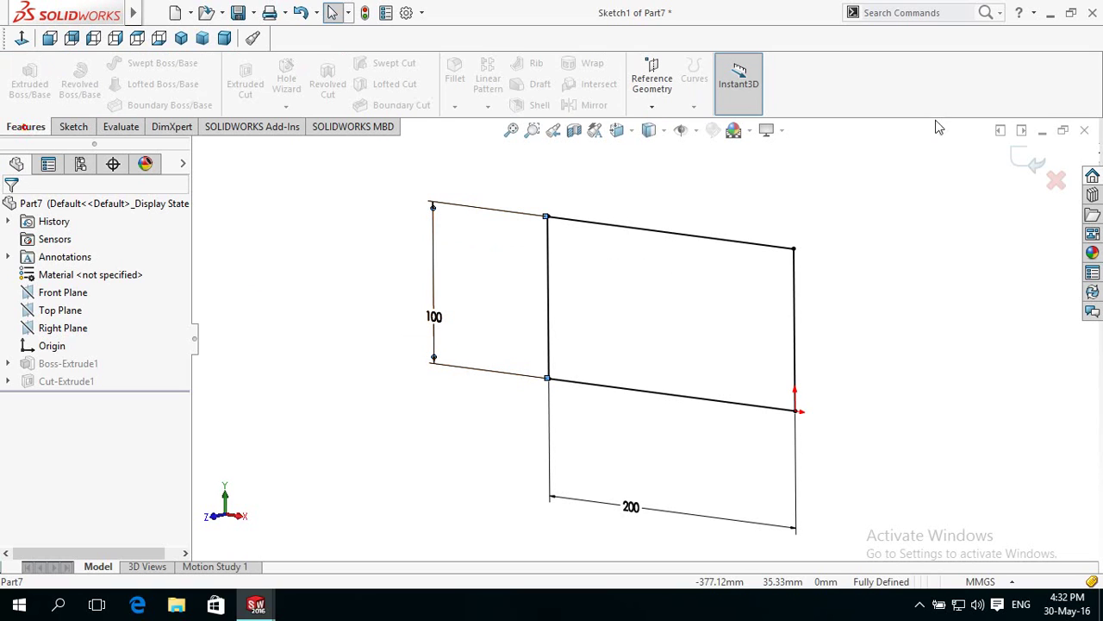
click(1024, 166)
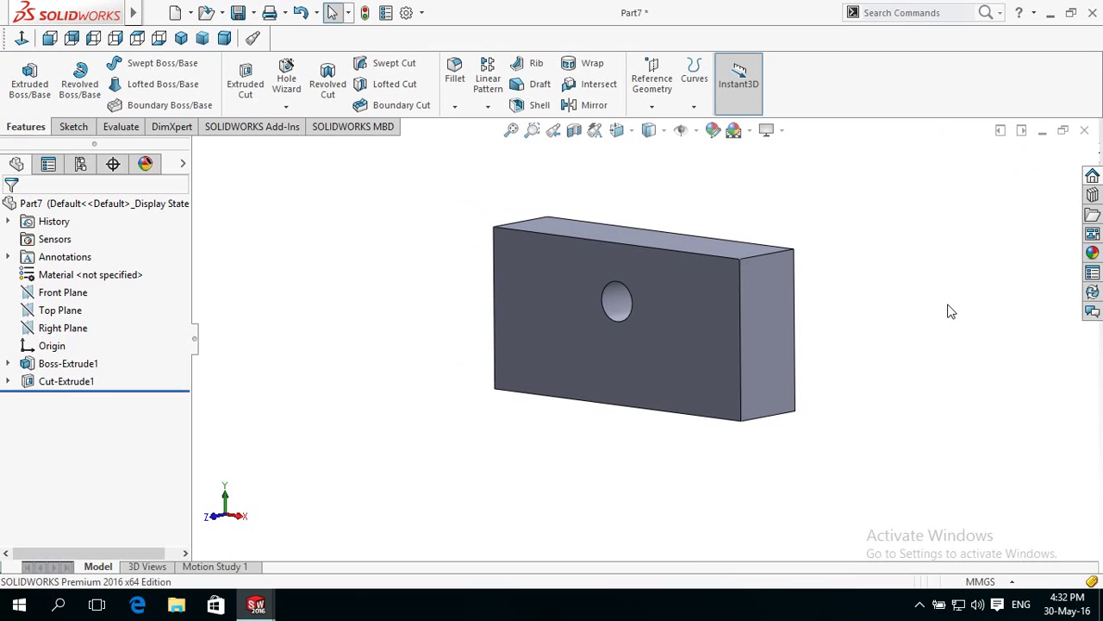
scroll(922, 318, up, 2)
scroll(927, 318, up, 2)
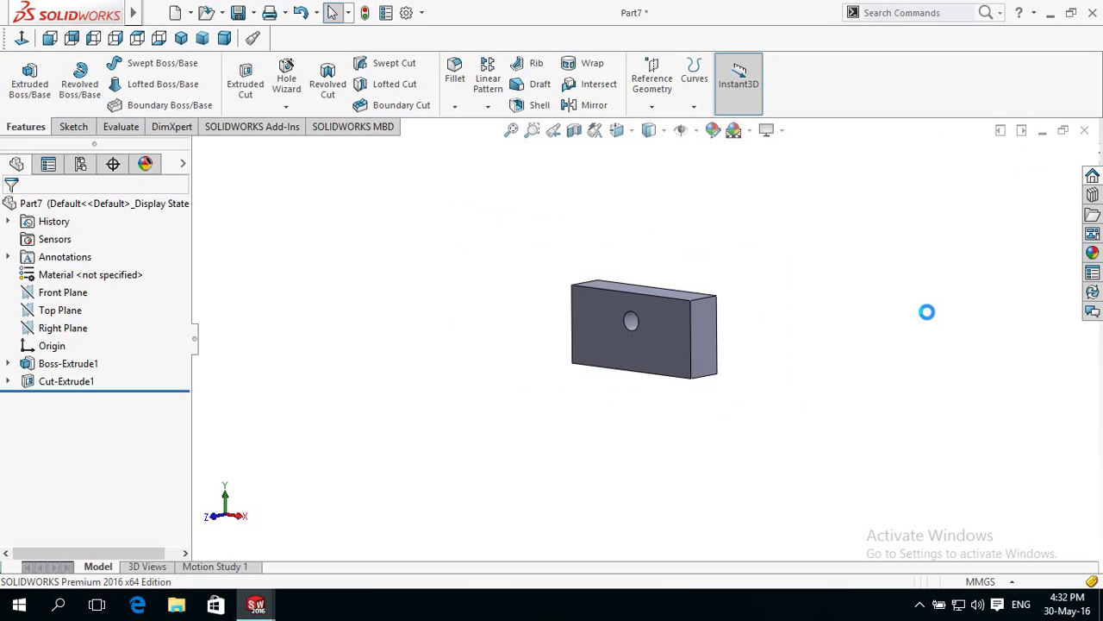
- Save the block part as Slide 1 and close its window
text(Slide 1)
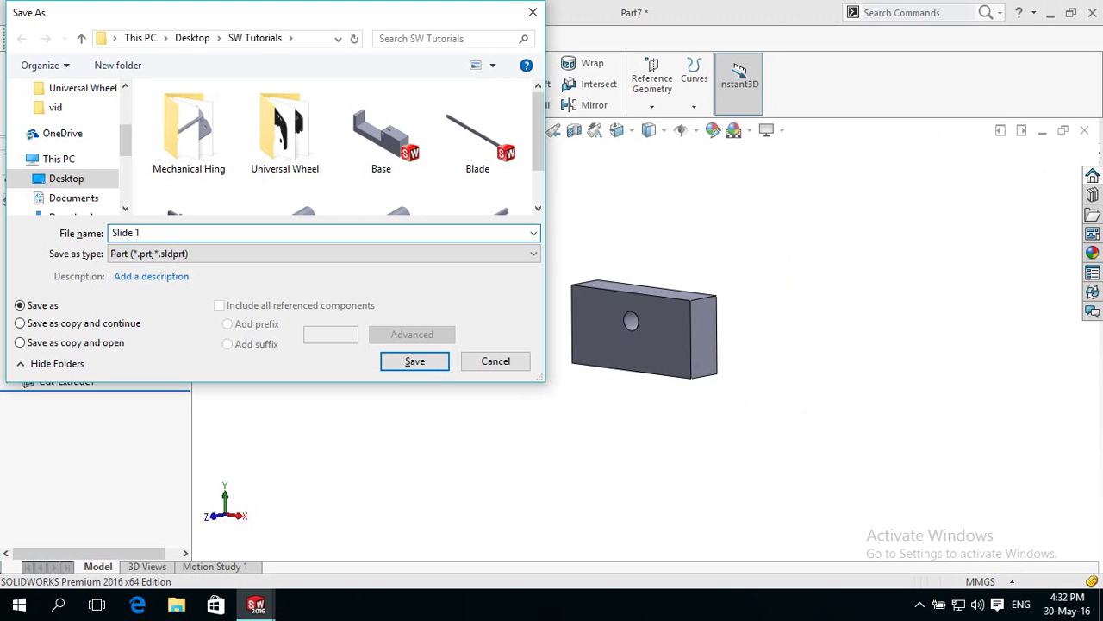
key(Return)
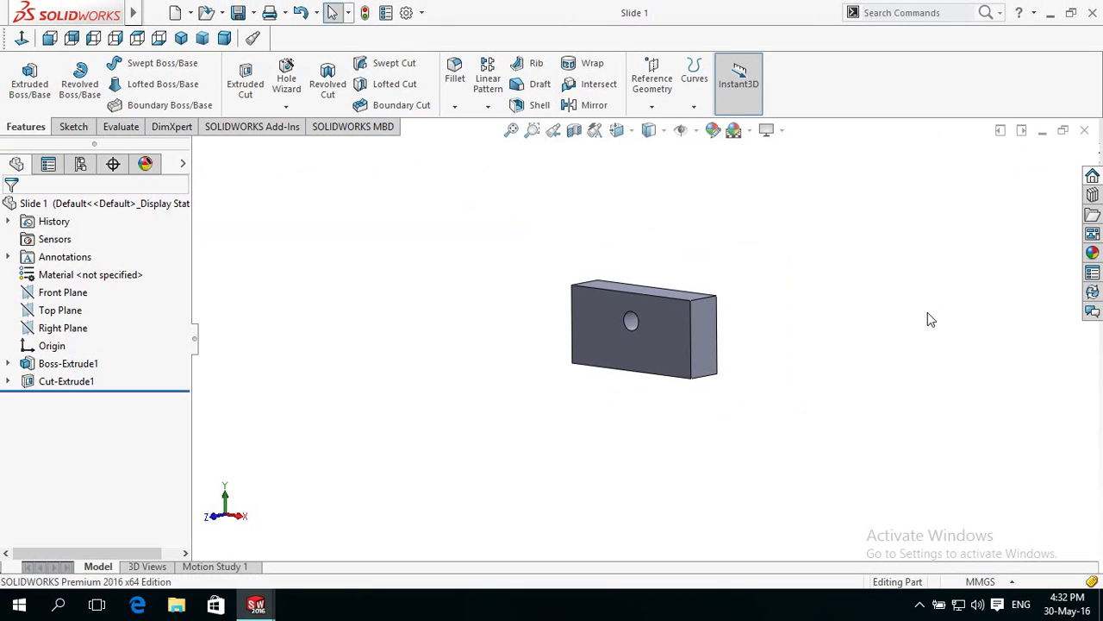
click(1084, 130)
- Set the Base window aside, make Assem1 the active assembly, and start Insert Components
click(1042, 130)
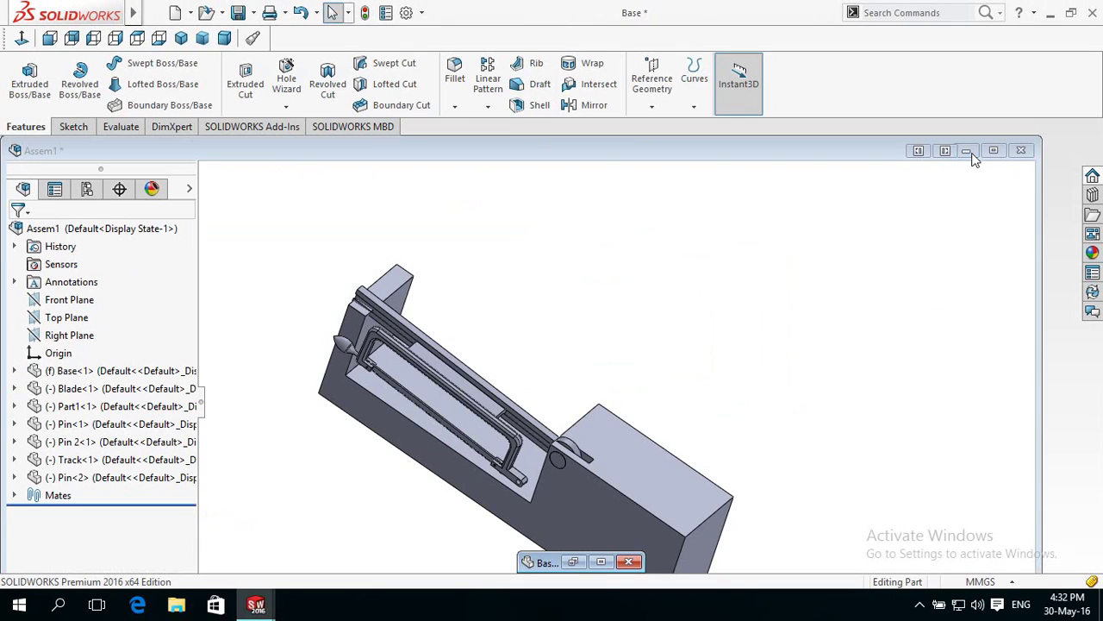
click(991, 151)
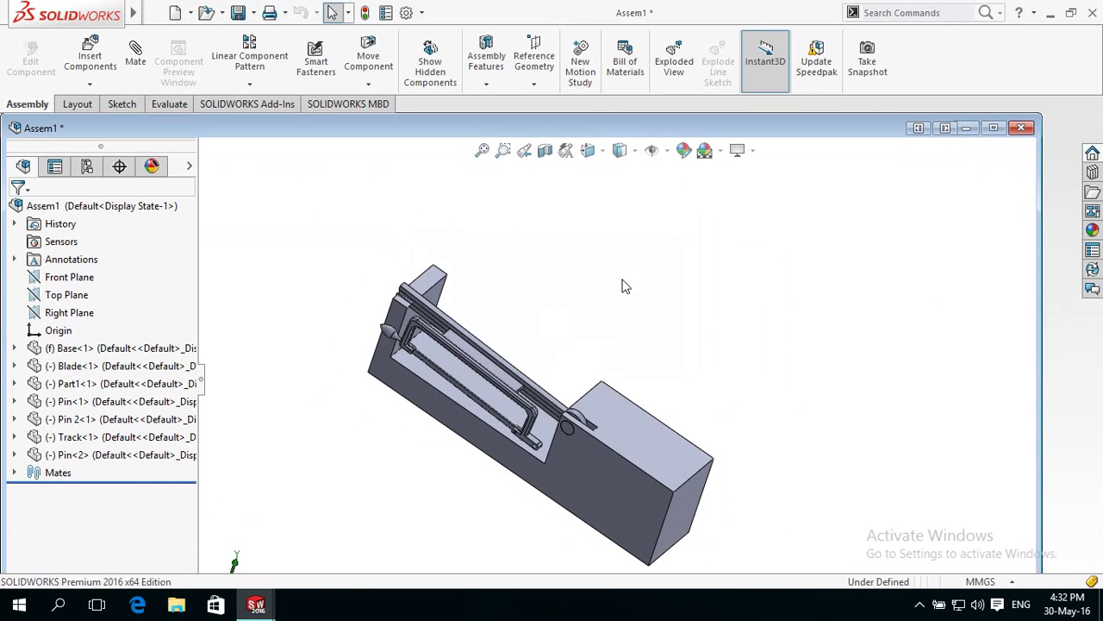
mouse_move(620, 289)
middle_down()
mouse_move(574, 337)
mouse_move(582, 330)
middle_up()
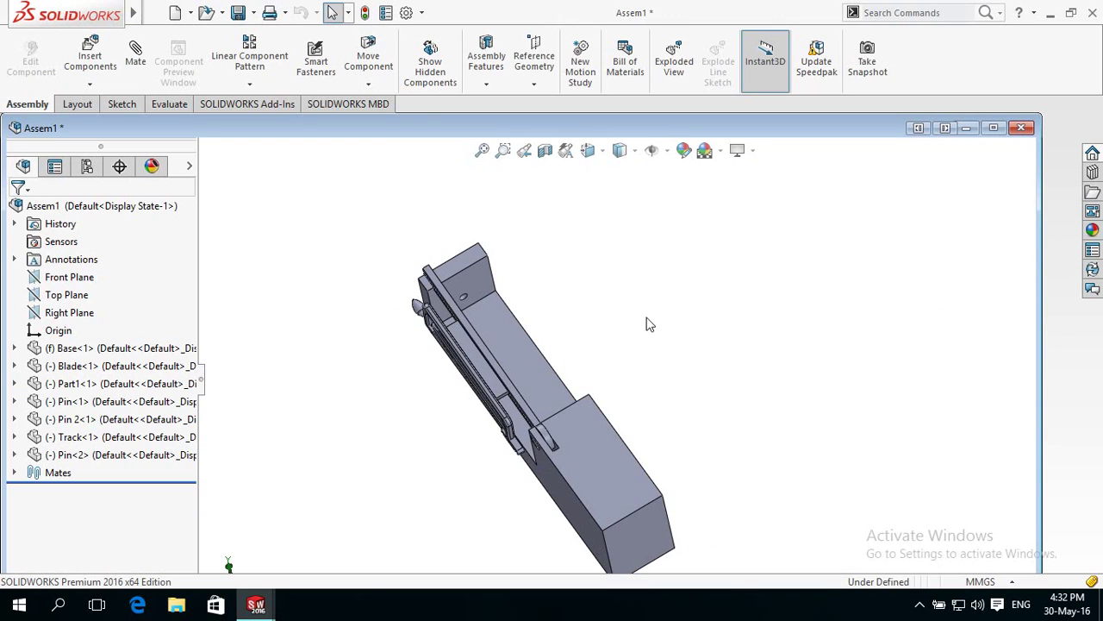
click(89, 64)
- Place Slide 1 from the open documents beside the track and maximize the Assem1 window
scroll(94, 414, down, 2)
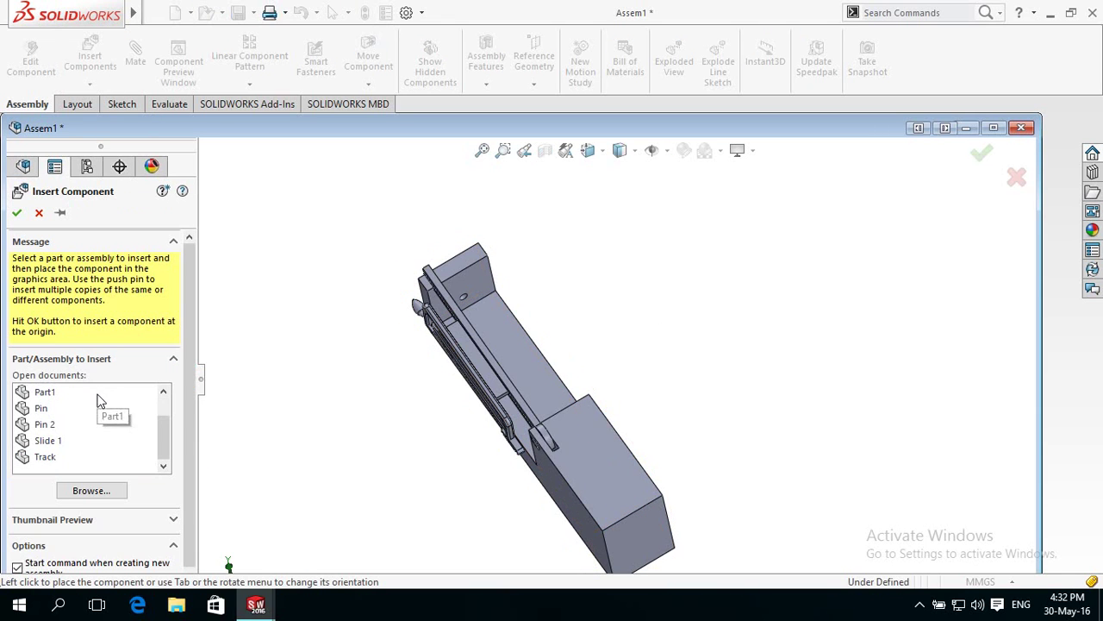
click(48, 441)
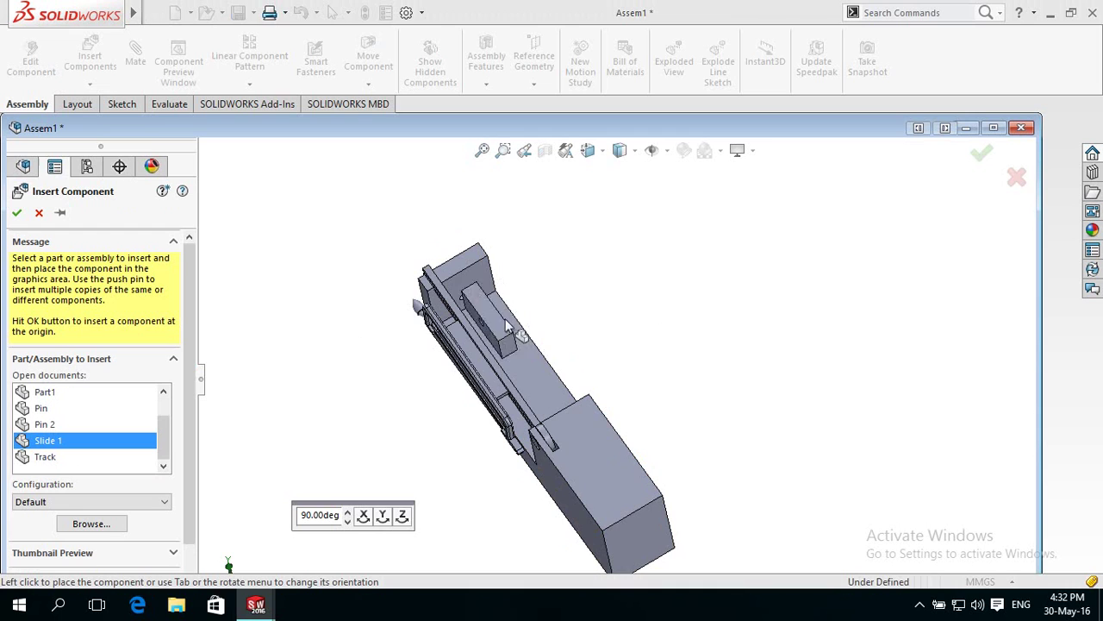
click(572, 309)
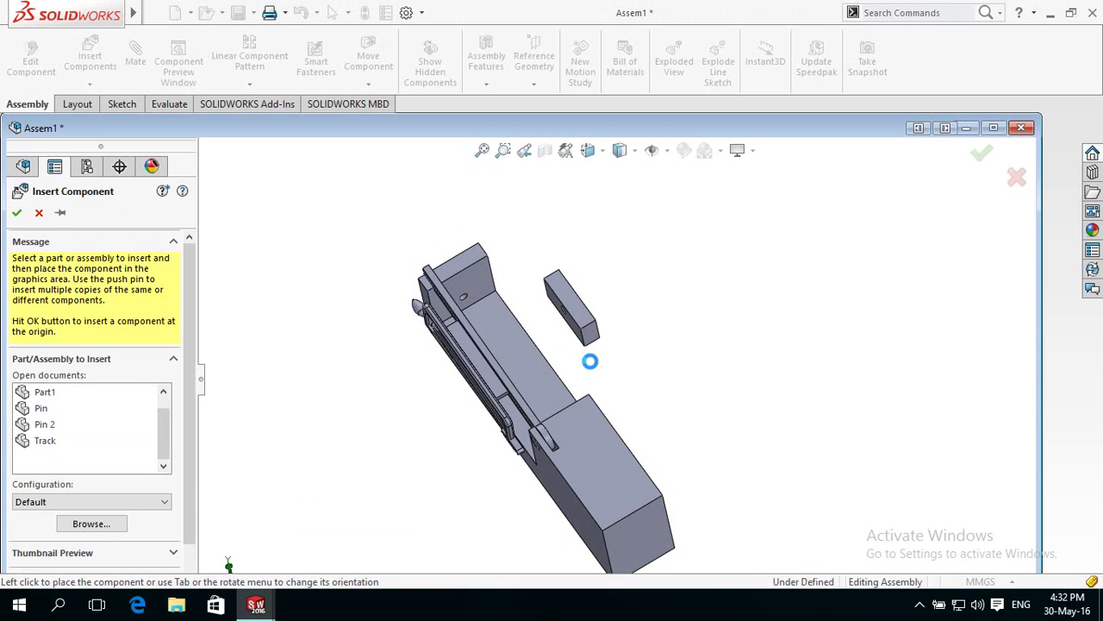
click(990, 131)
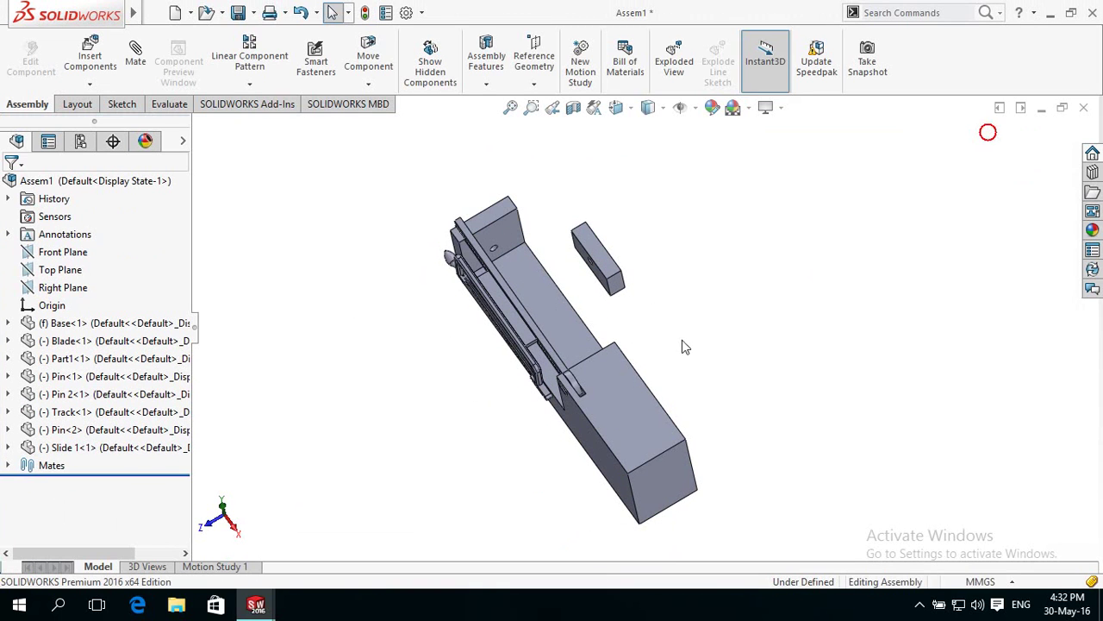
mouse_move(667, 318)
middle_down()
mouse_move(585, 415)
mouse_move(774, 412)
middle_up()
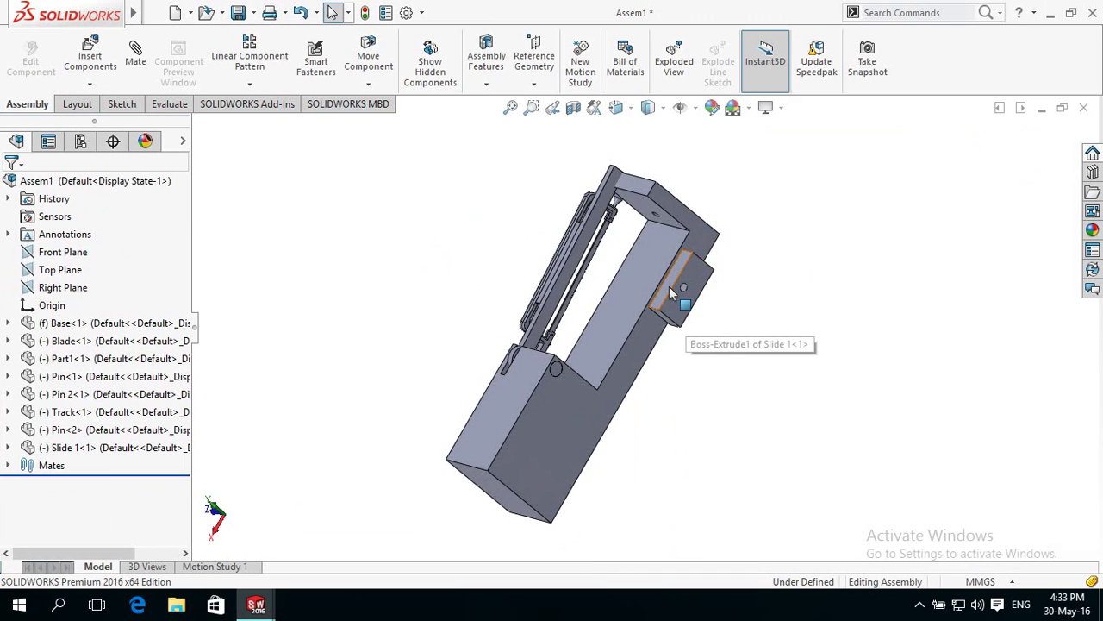
- Mate a Slide 1 face coincident with the Base's inner face
click(625, 304)
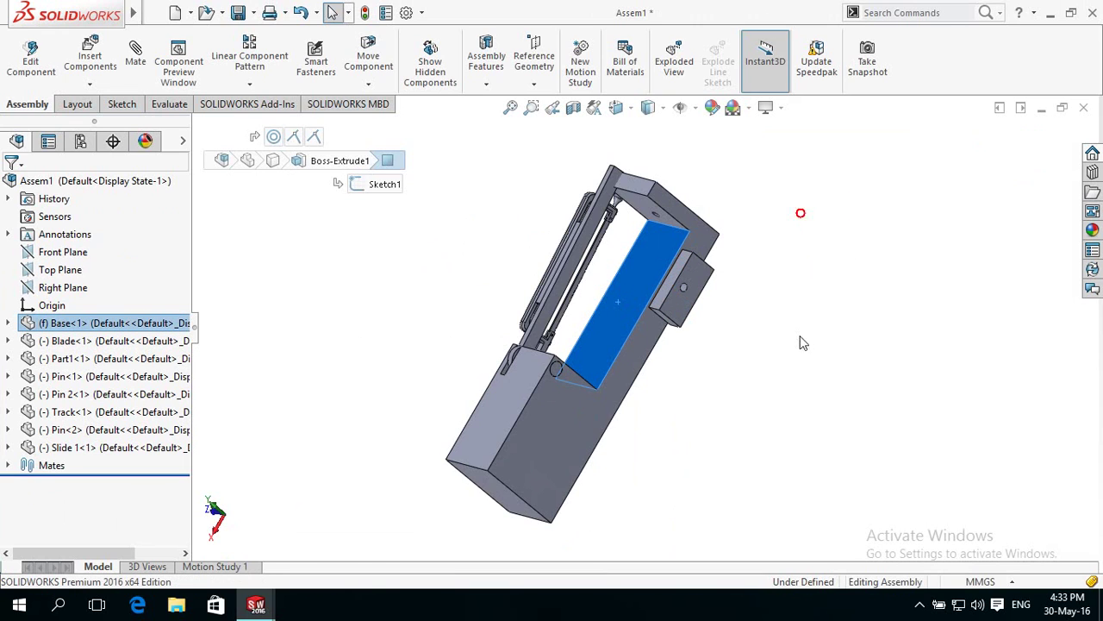
key(m)
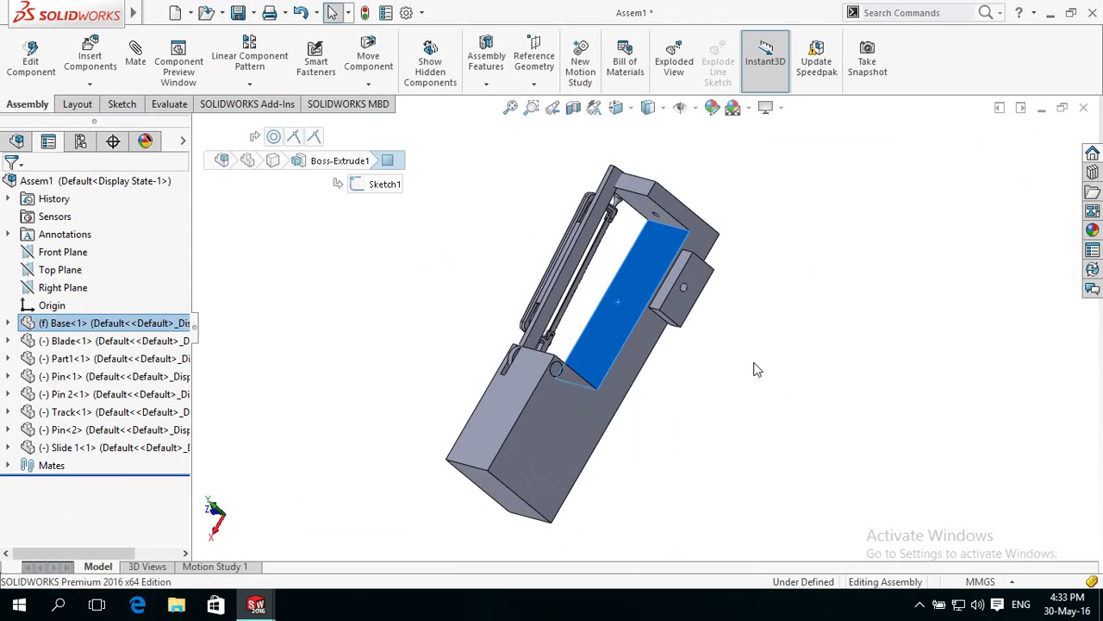
middle_drag(736, 318, 681, 276)
click(661, 265)
click(660, 263)
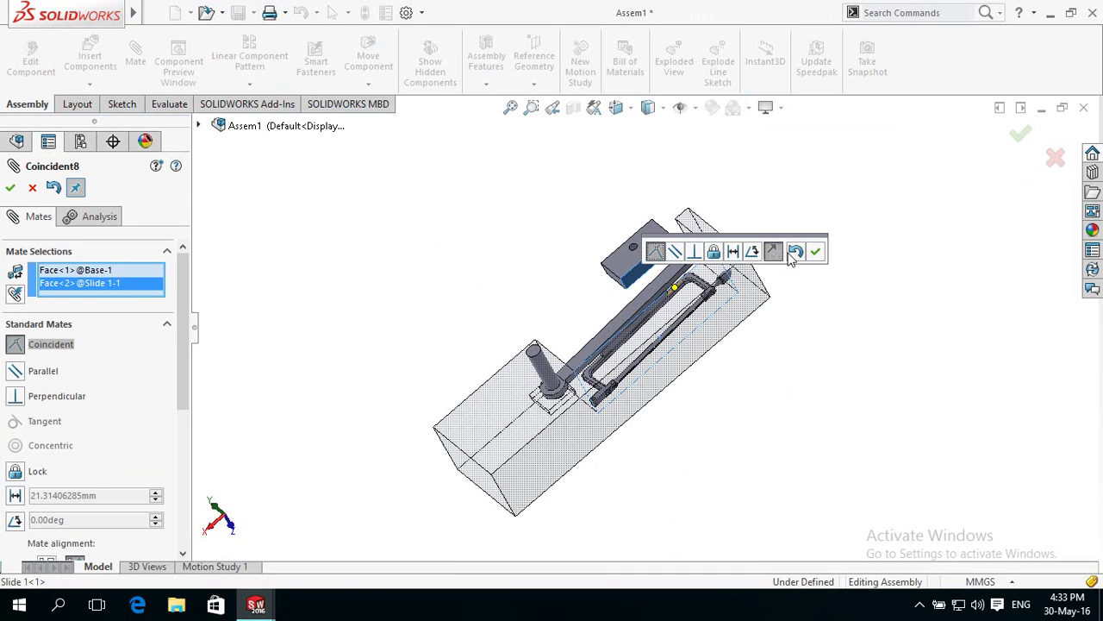
key(Return)
- Add a second coincident mate against the Base's side face, flipping alignment into the base
mouse_move(787, 404)
middle_down()
mouse_move(747, 412)
mouse_move(798, 456)
mouse_move(822, 431)
mouse_move(658, 315)
middle_up()
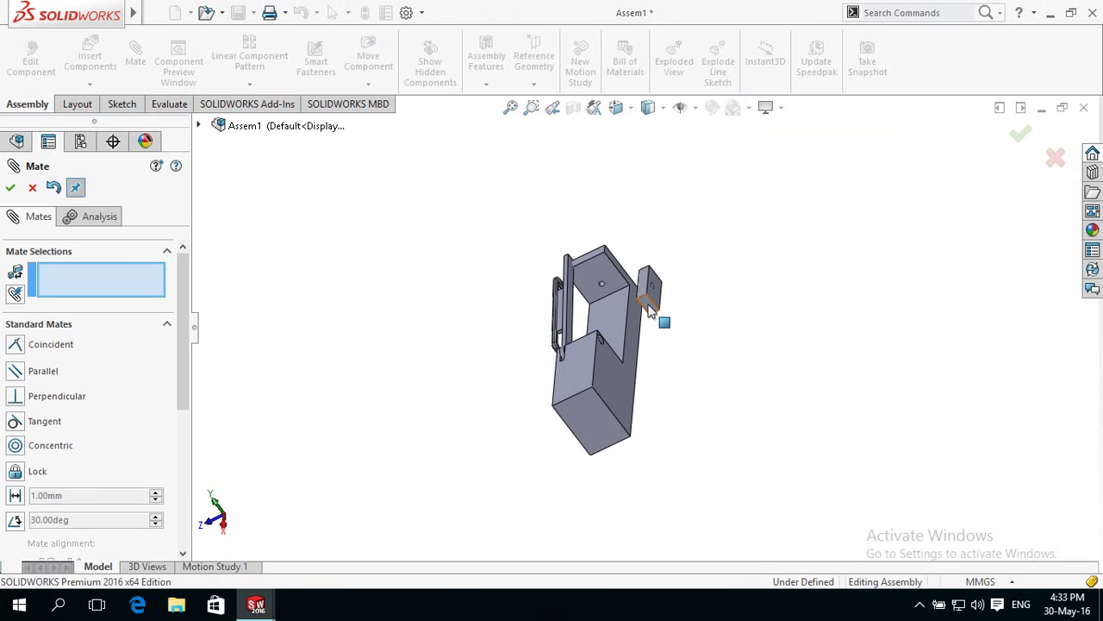
click(642, 347)
click(640, 349)
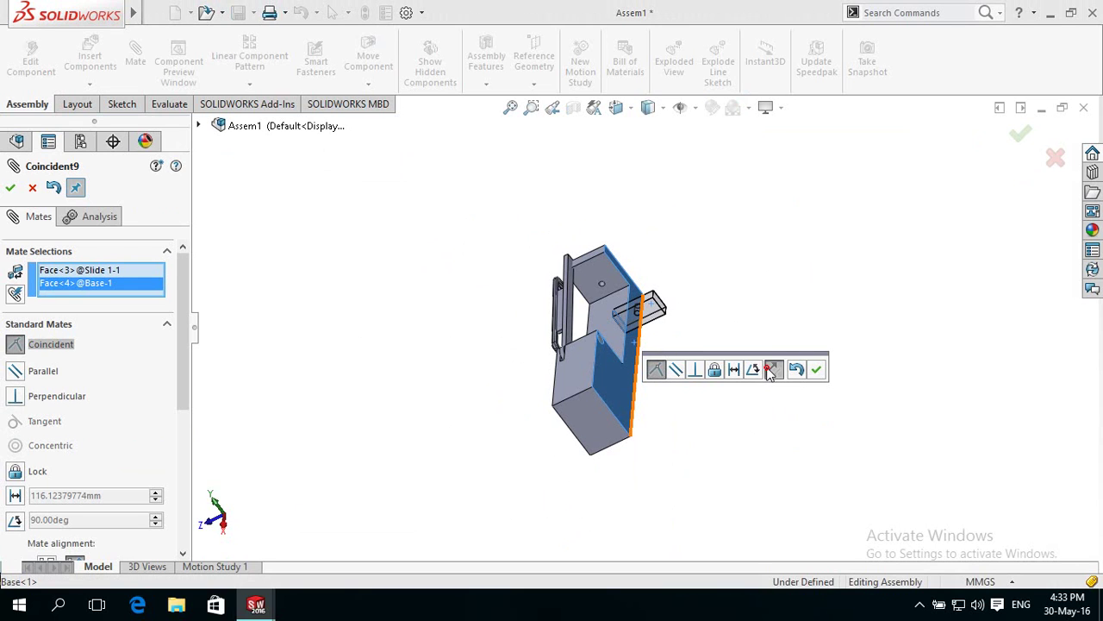
click(772, 370)
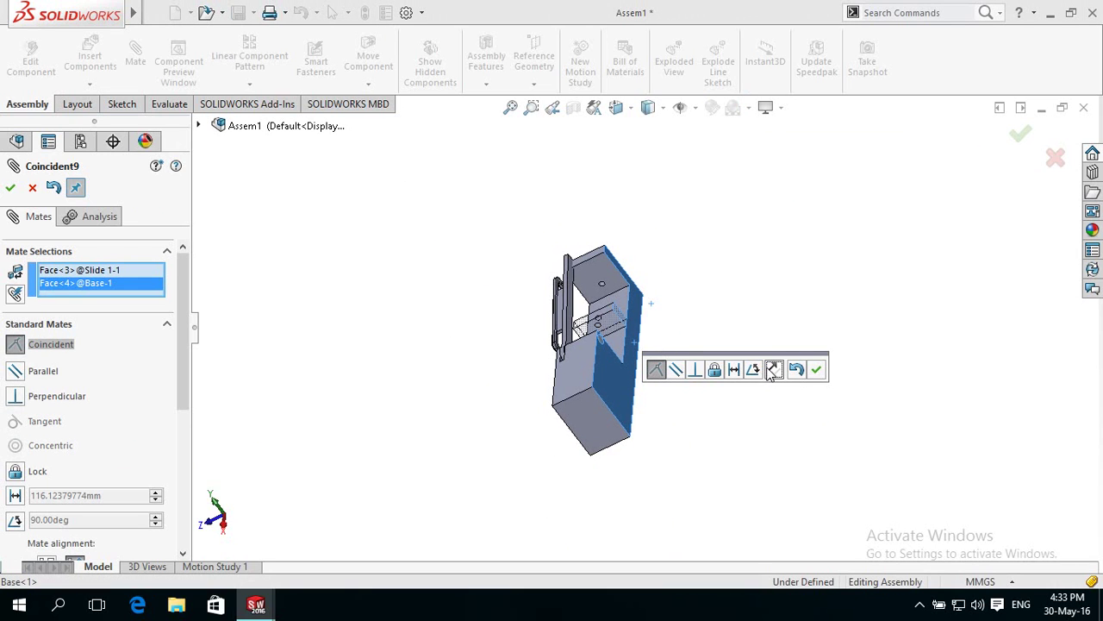
click(814, 370)
- Inspect the fit, finish mating, and select the Base's front face
mouse_move(712, 303)
middle_down()
mouse_move(558, 521)
mouse_move(678, 333)
mouse_move(677, 358)
middle_up()
scroll(672, 306, down, 3)
scroll(670, 301, up, 3)
scroll(682, 300, up, 2)
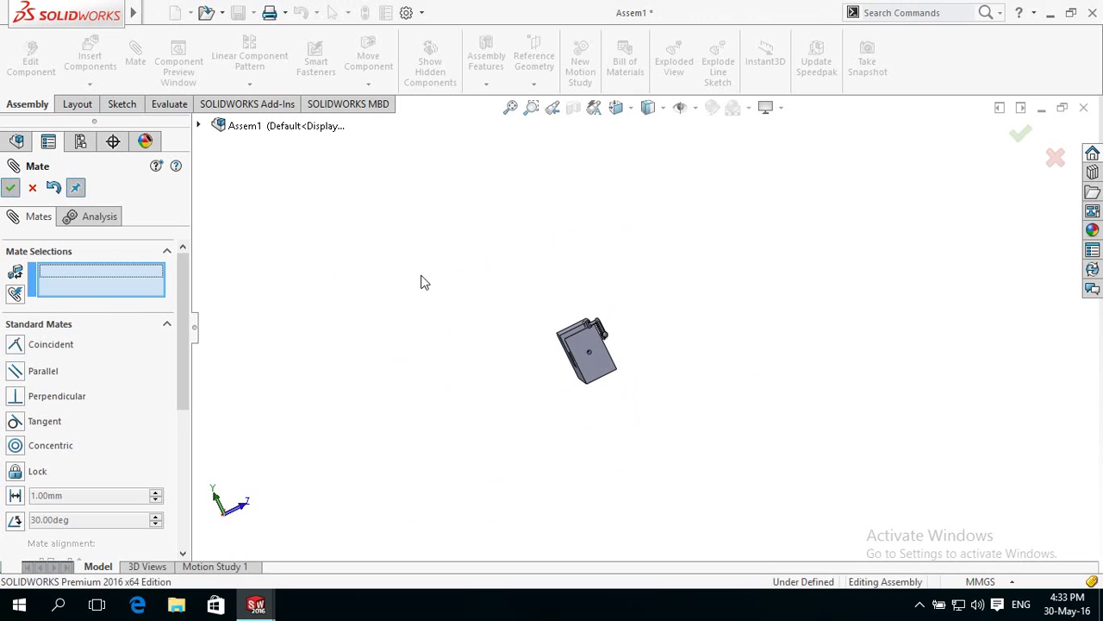
key(Escape)
scroll(560, 406, down, 4)
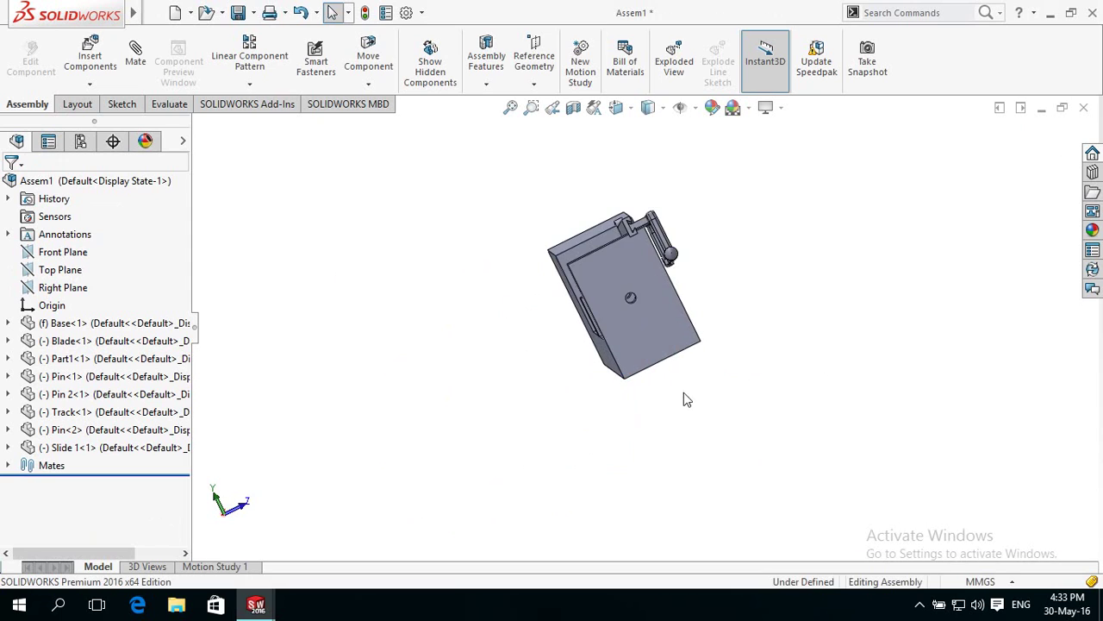
click(662, 345)
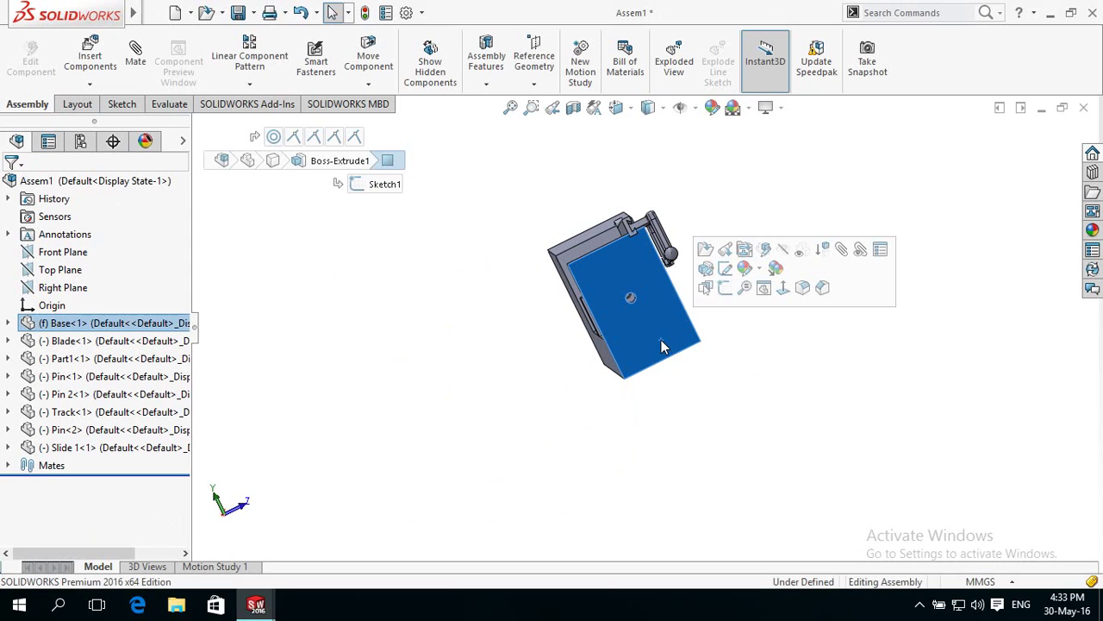
- Open the Base part alone and edit Sketch3 under Cut-Extrude2
click(705, 250)
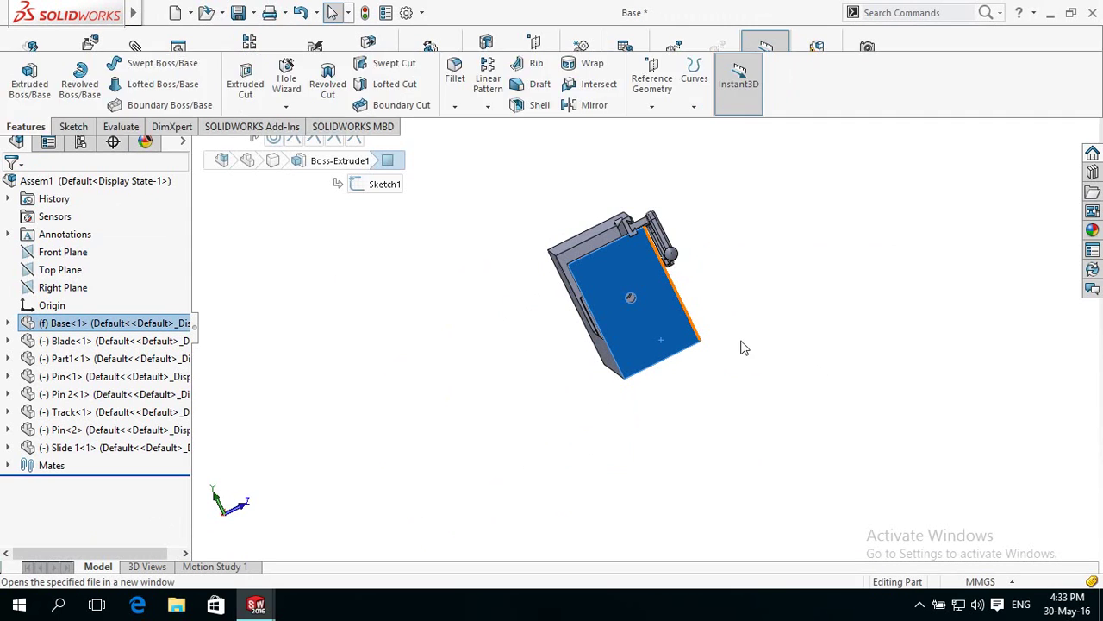
scroll(522, 330, up, 3)
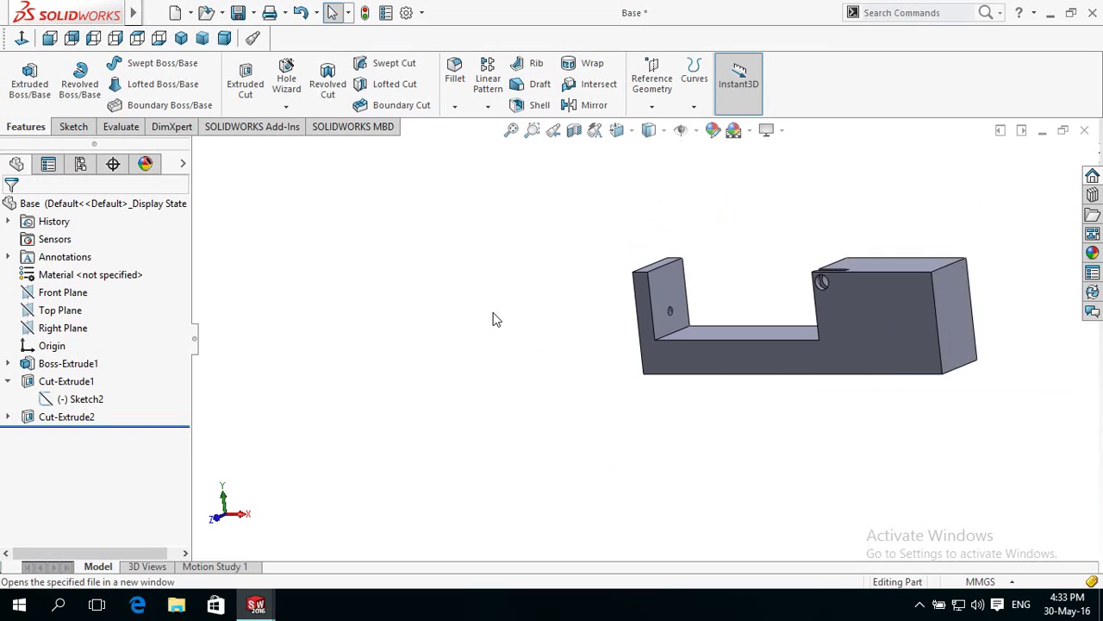
middle_drag(522, 330, 621, 322)
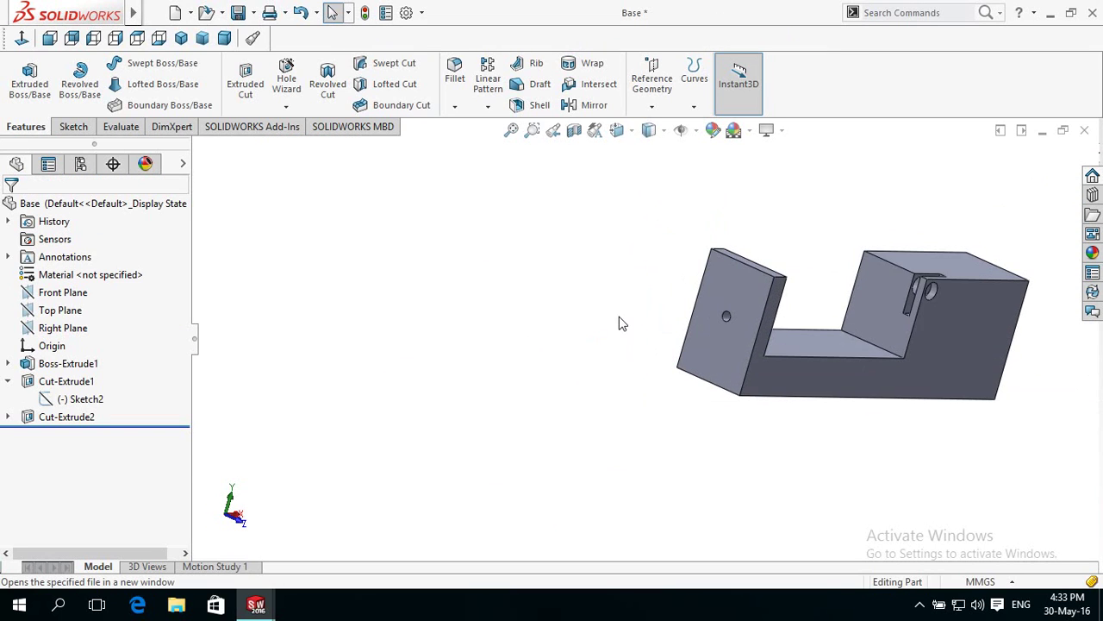
scroll(643, 328, down, 3)
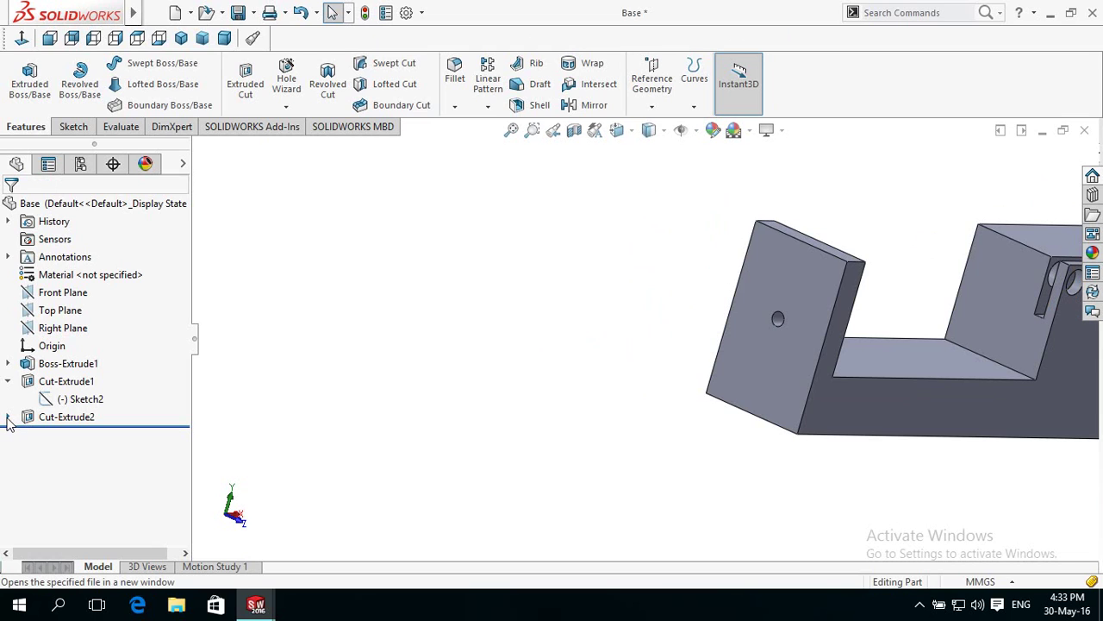
click(7, 418)
click(49, 436)
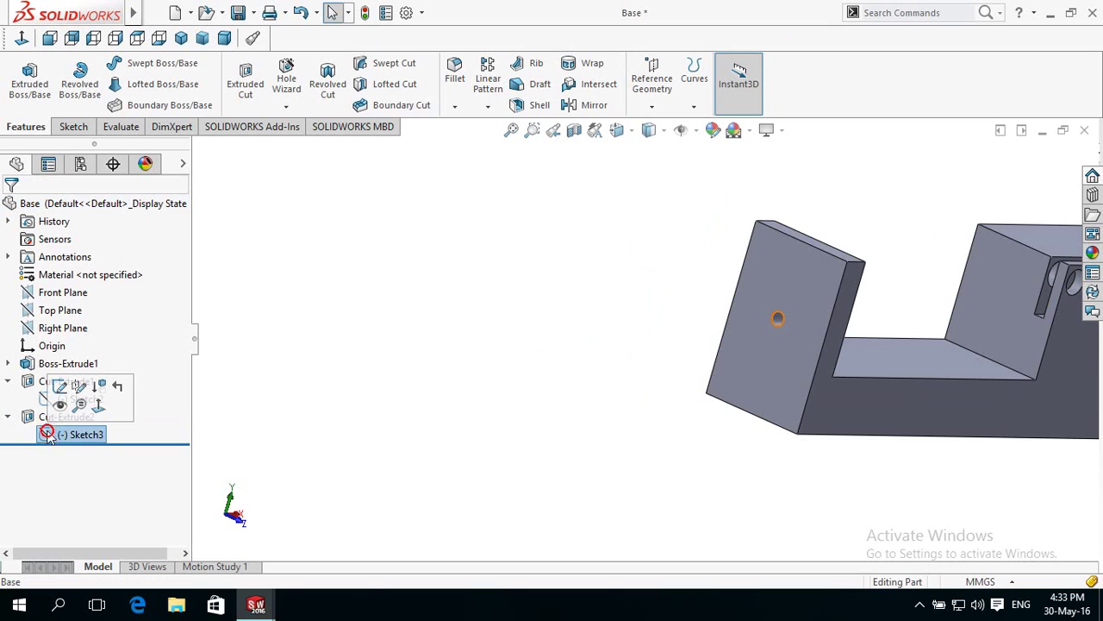
click(59, 389)
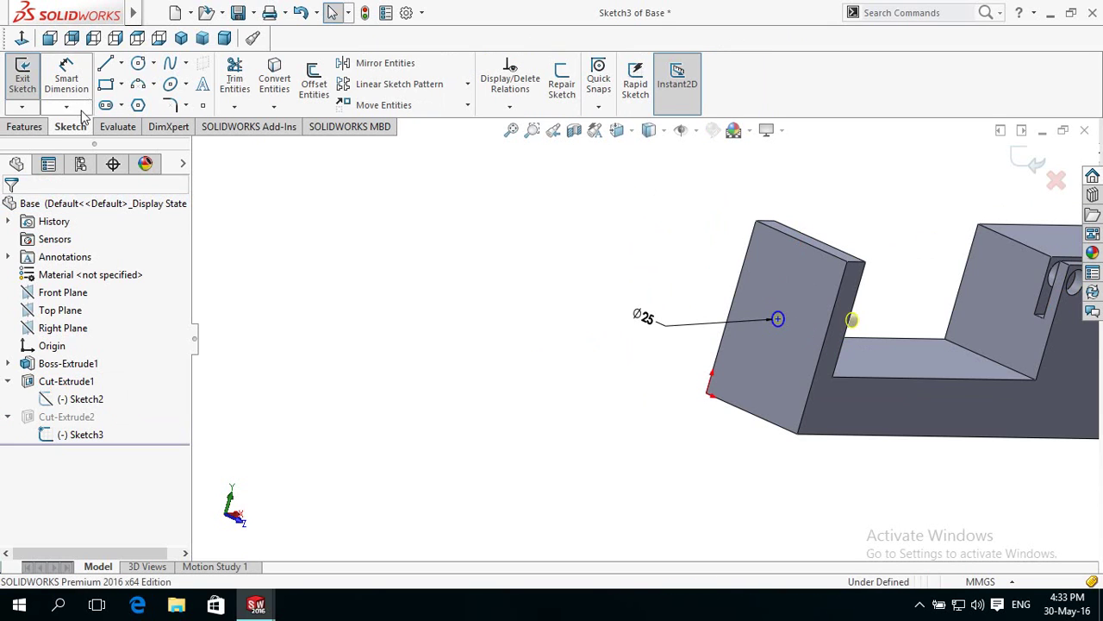
- Draw a vertical centerline from the bottom edge to the hole centre and exit the sketch
click(118, 69)
click(146, 103)
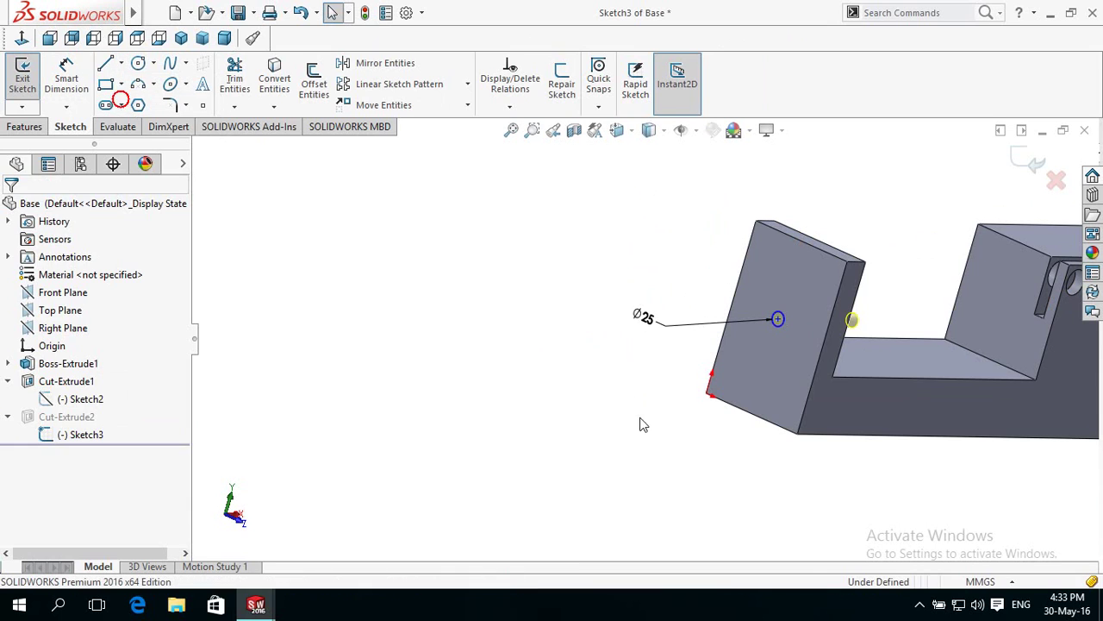
click(751, 415)
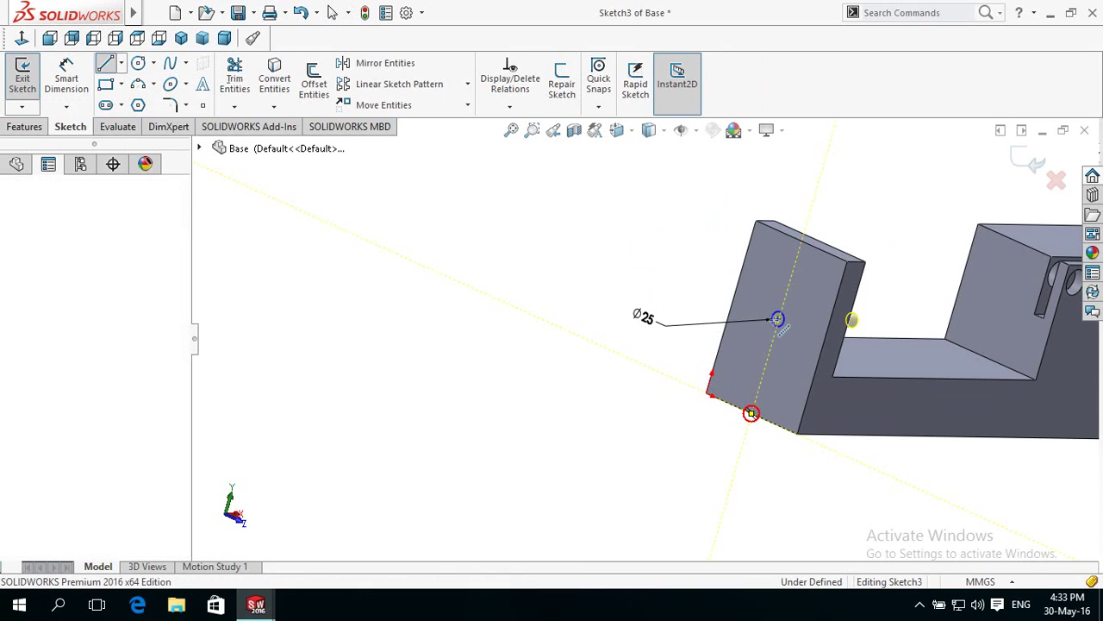
click(777, 319)
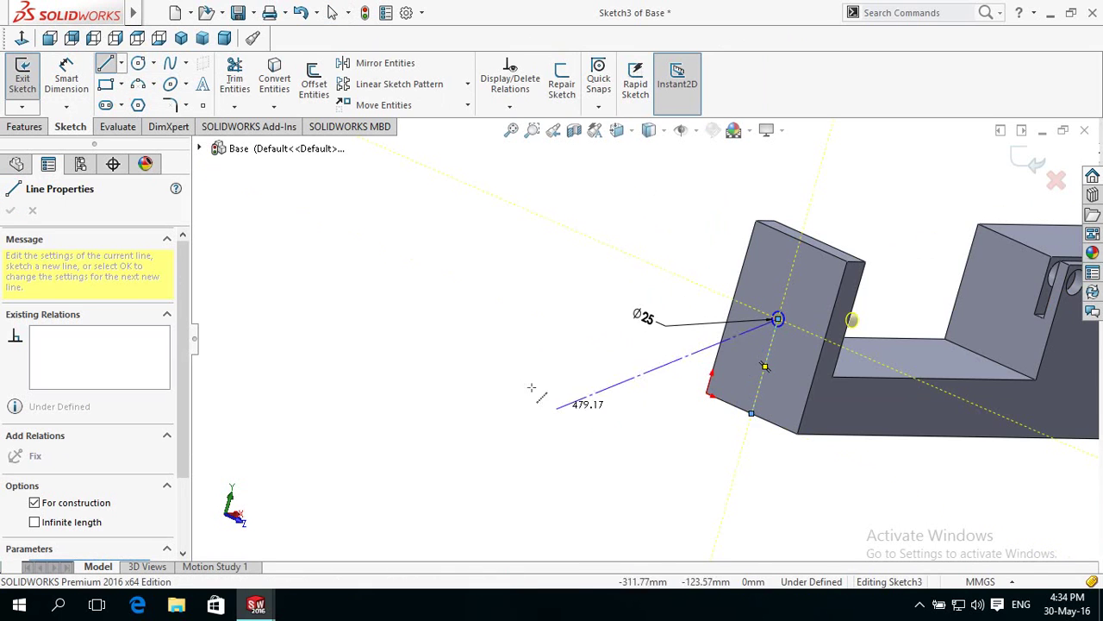
key(Escape)
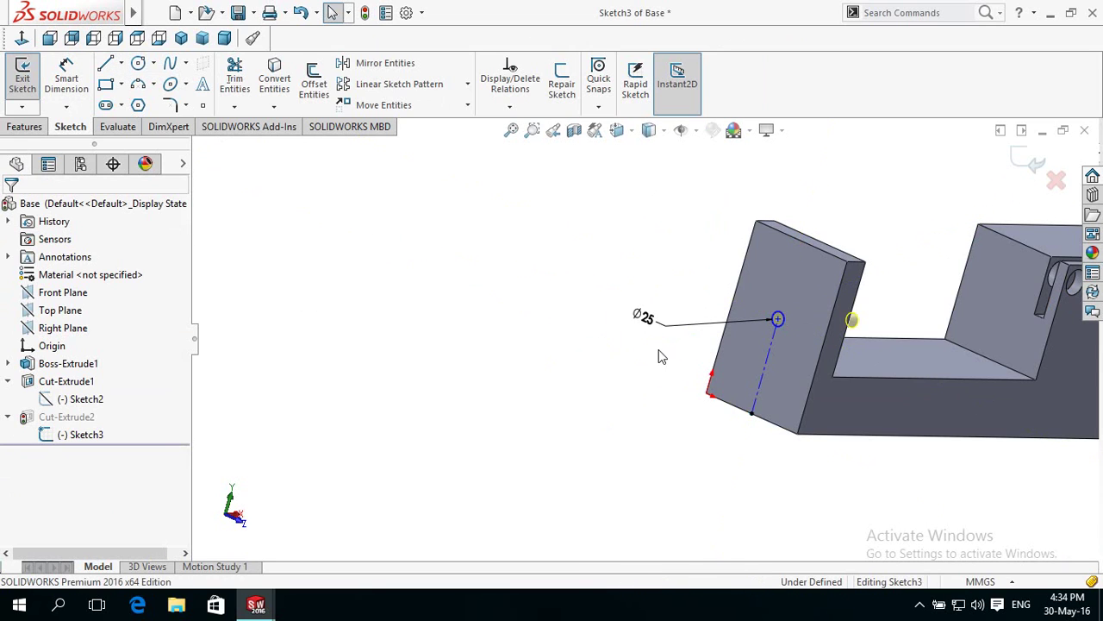
click(762, 388)
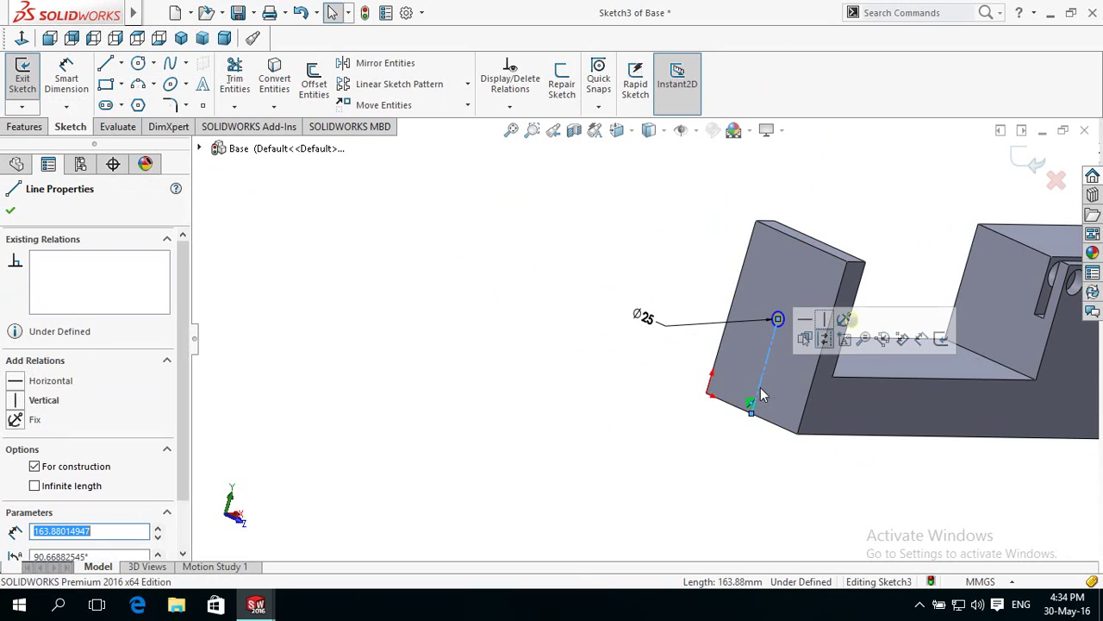
click(824, 323)
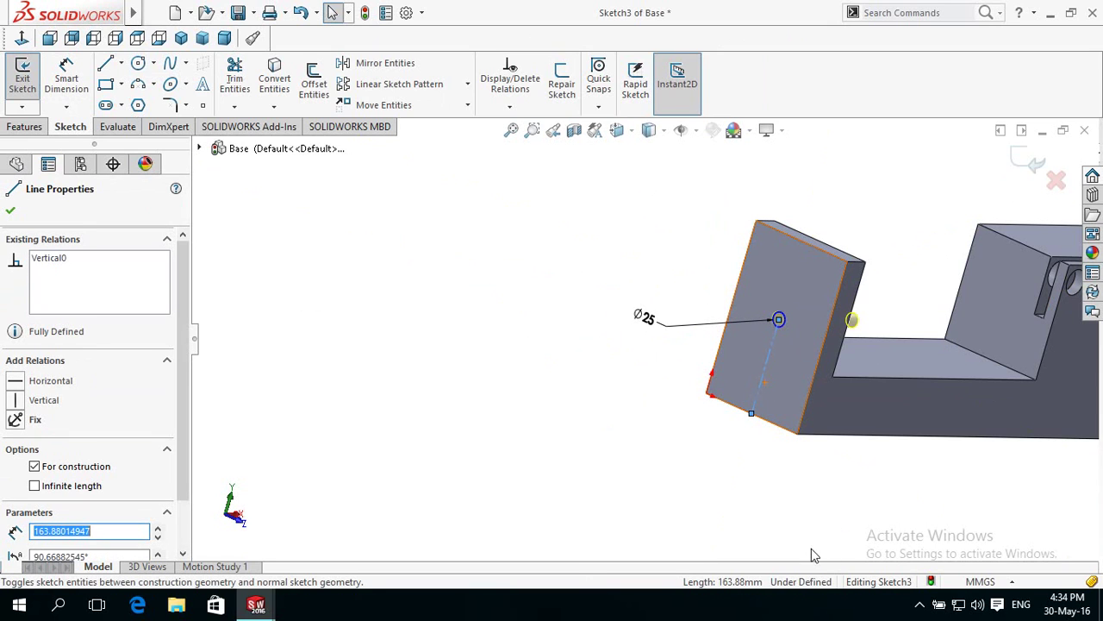
click(589, 415)
click(1033, 164)
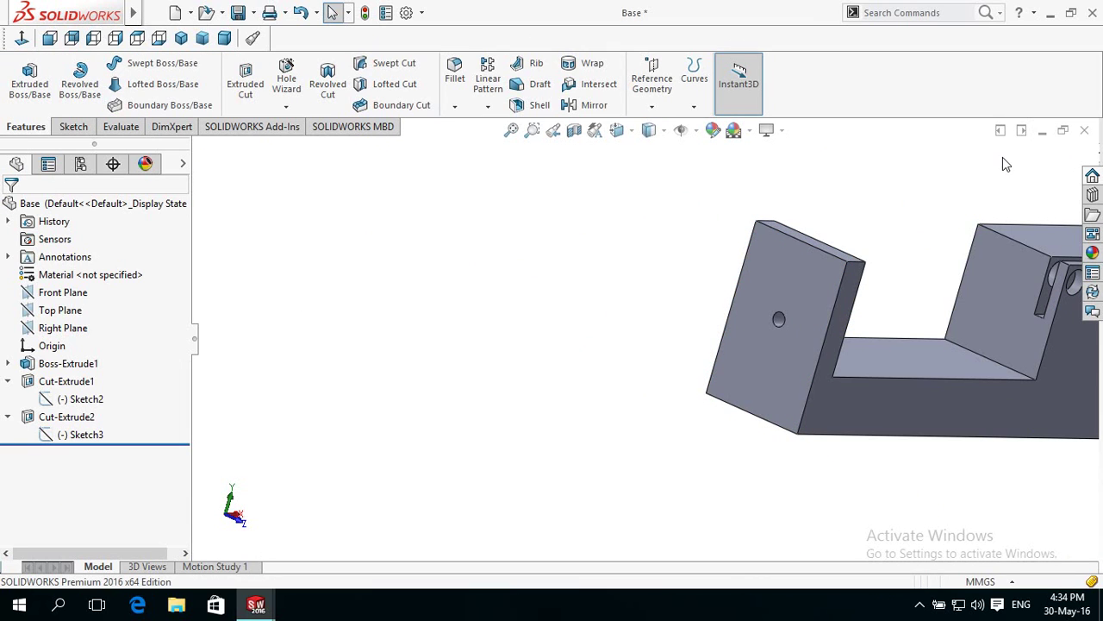
- Return to the maximized Assem1 assembly and orbit to a front view of the updated Base
click(1042, 134)
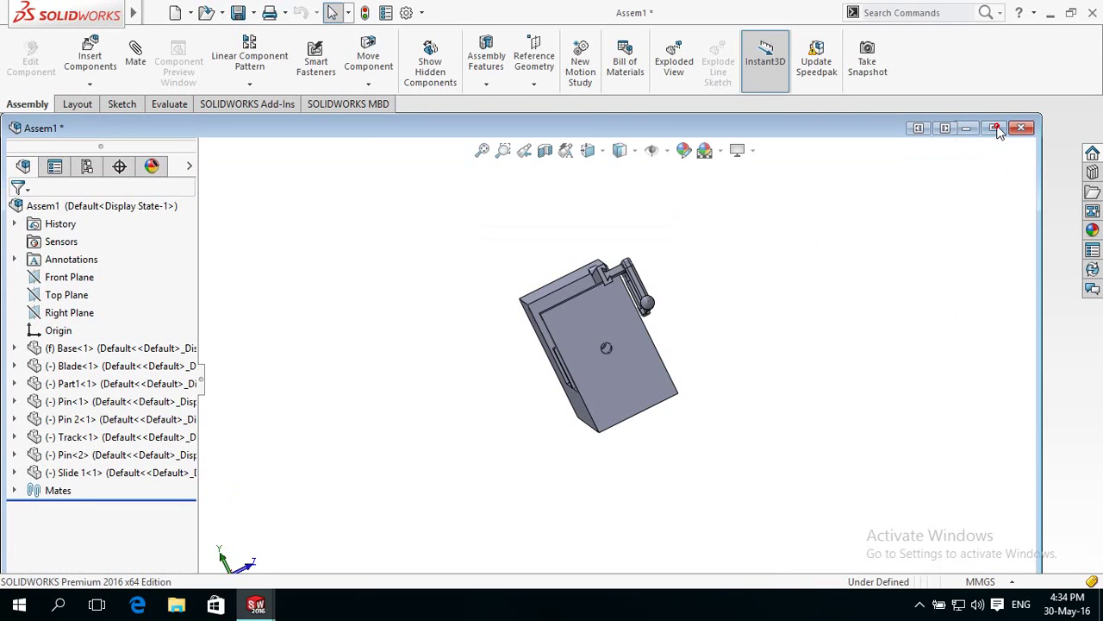
click(996, 128)
middle_drag(775, 328, 845, 315)
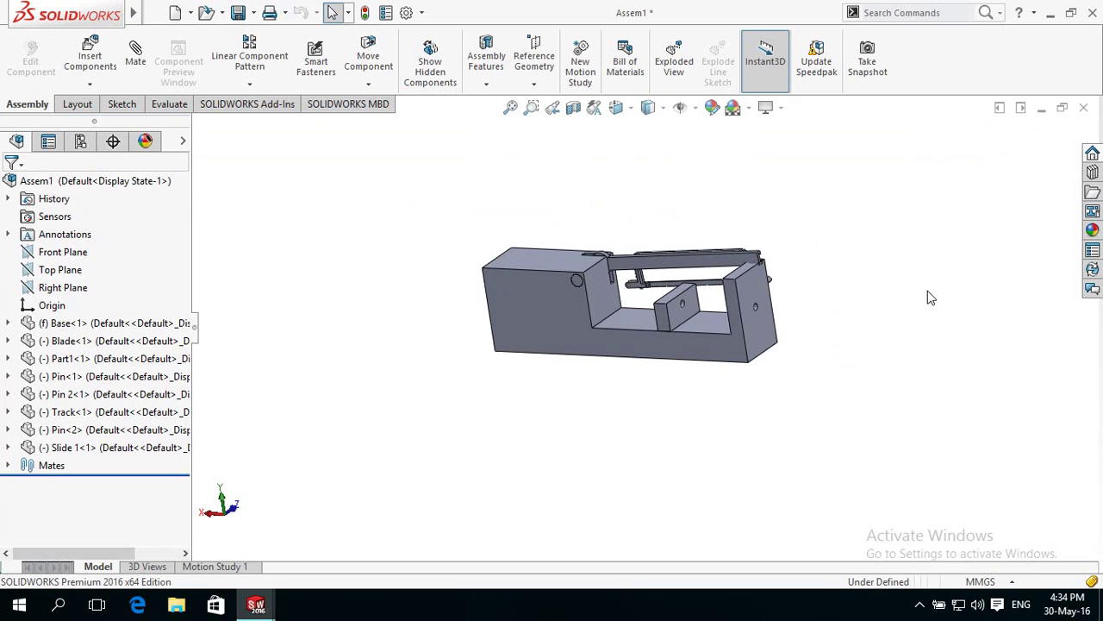
mouse_move(888, 295)
middle_down()
mouse_move(788, 264)
mouse_move(793, 281)
mouse_move(840, 291)
mouse_move(876, 260)
mouse_move(901, 309)
middle_up()
- Create a new part, Part8, and start a sketch on its Front Plane
click(160, 15)
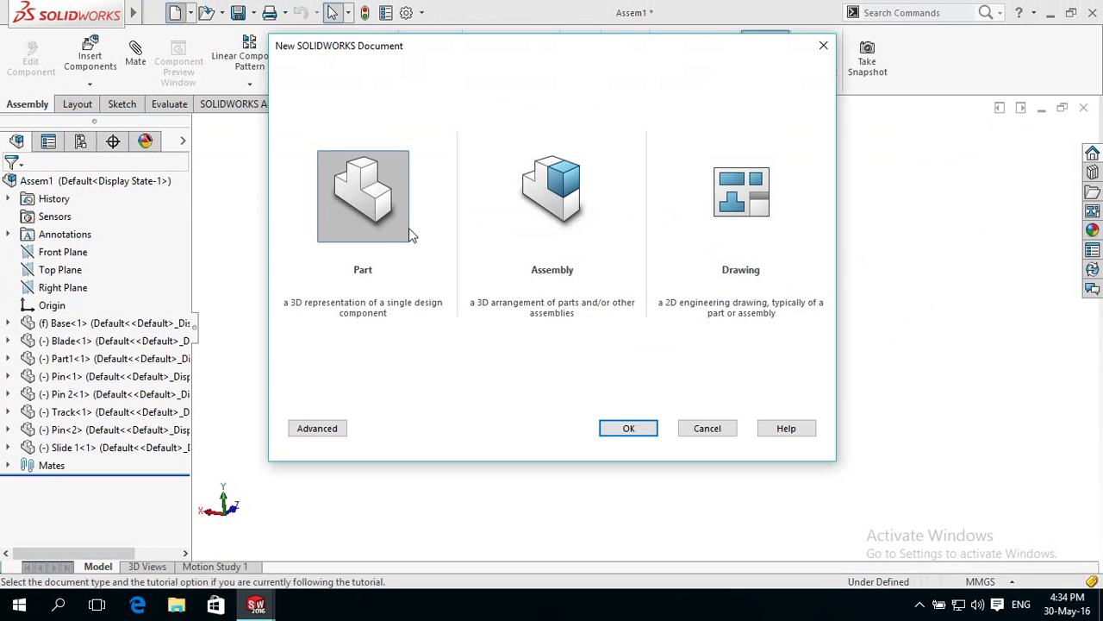
click(370, 196)
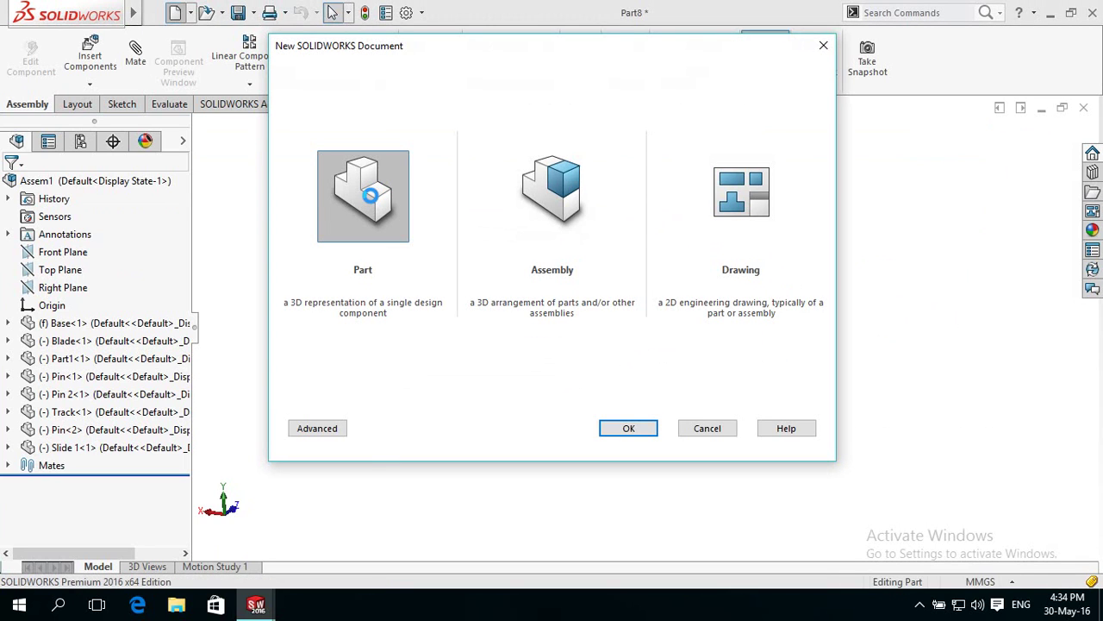
double_click(370, 197)
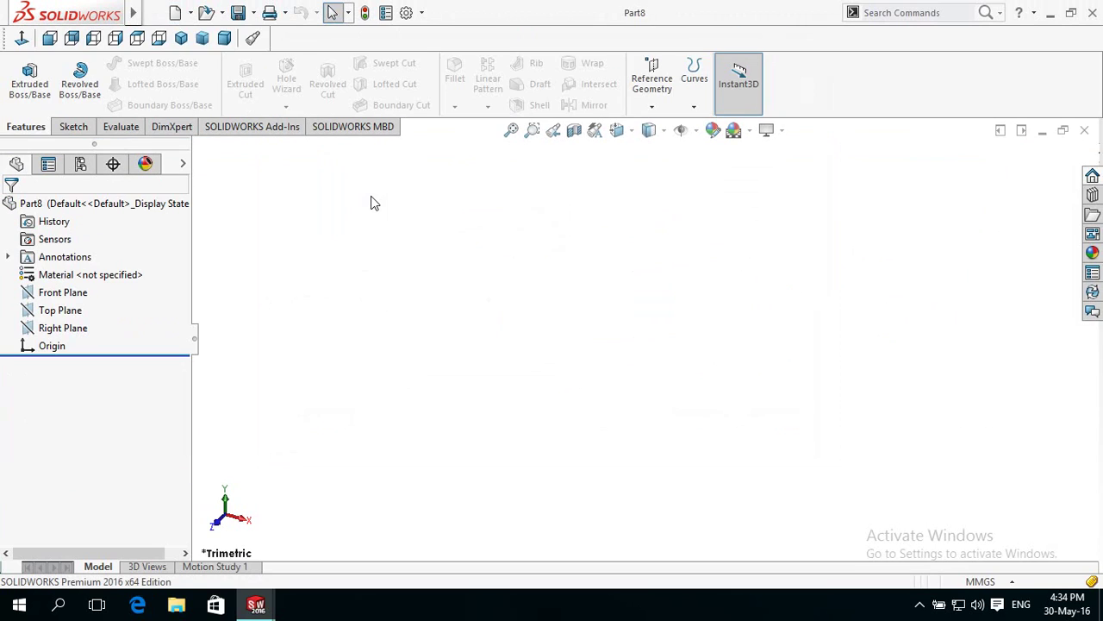
click(30, 293)
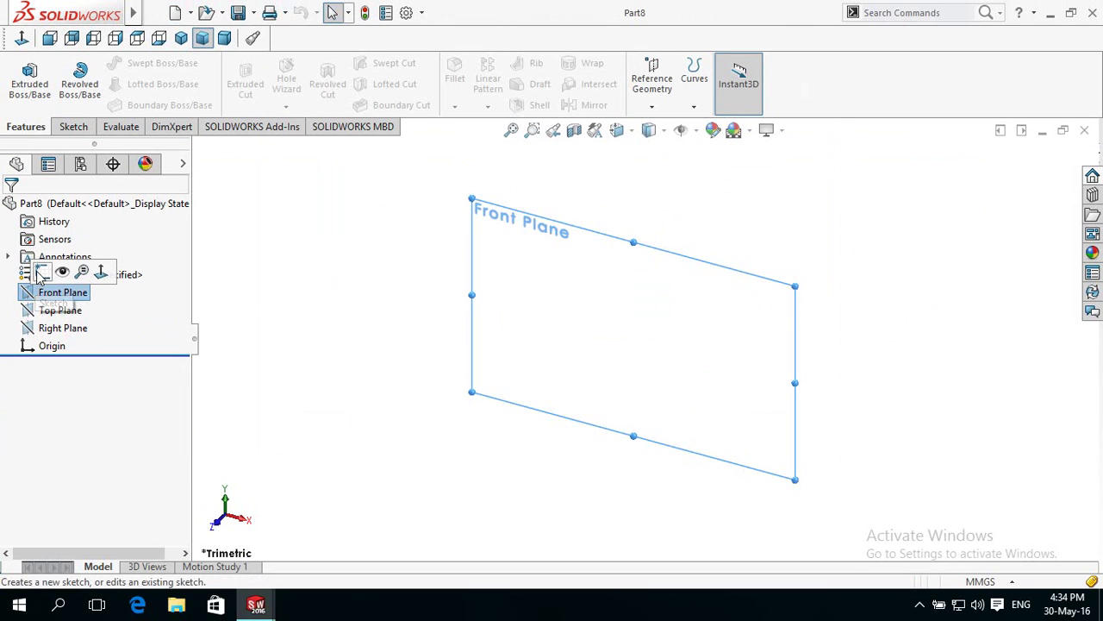
click(56, 273)
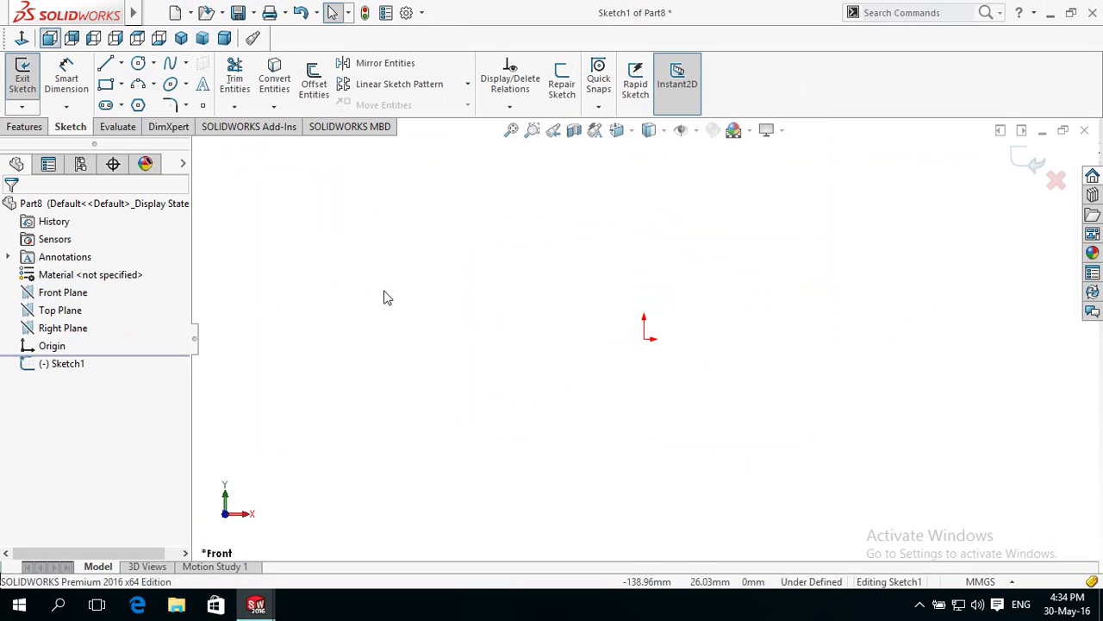
- Draw a circle centred on the origin and dimension its diameter to 25 mm
click(138, 66)
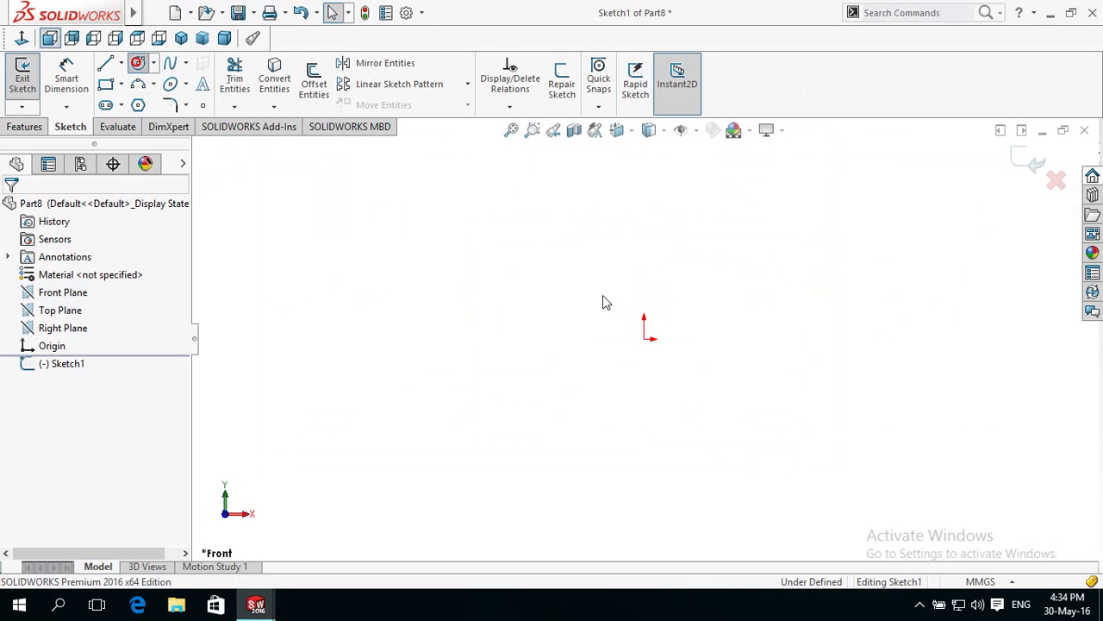
click(643, 340)
click(580, 372)
right_drag(497, 377, 503, 328)
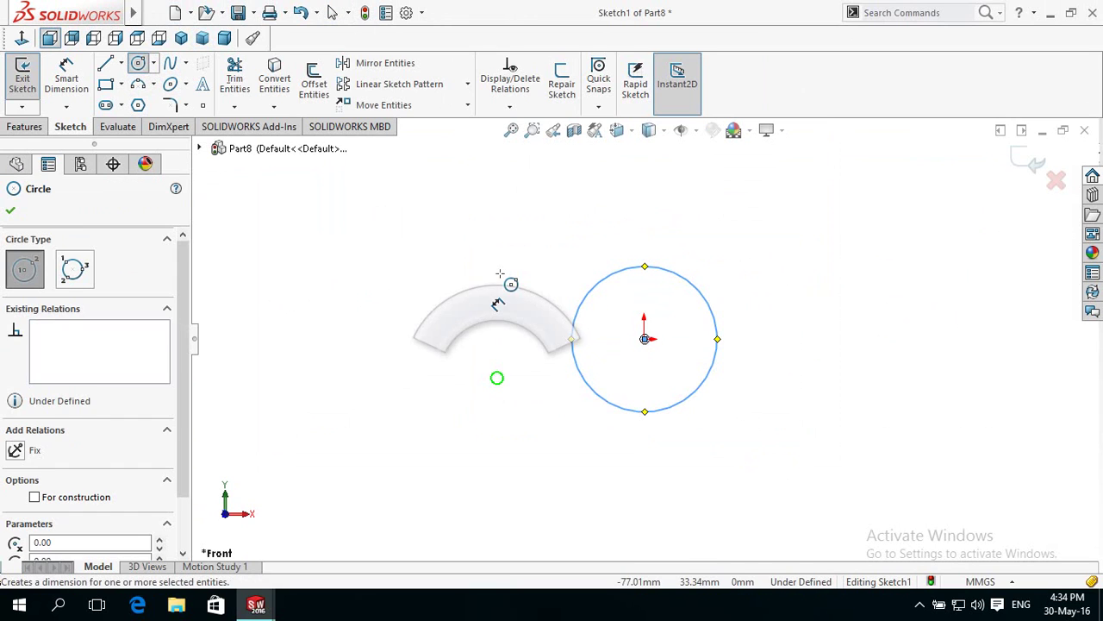
click(588, 387)
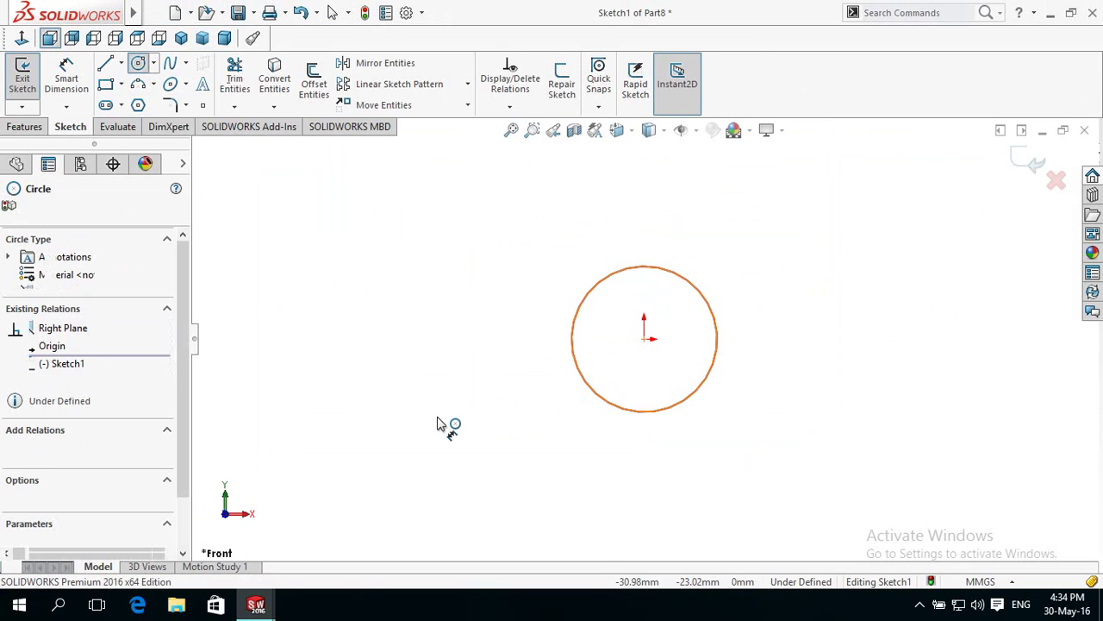
click(385, 421)
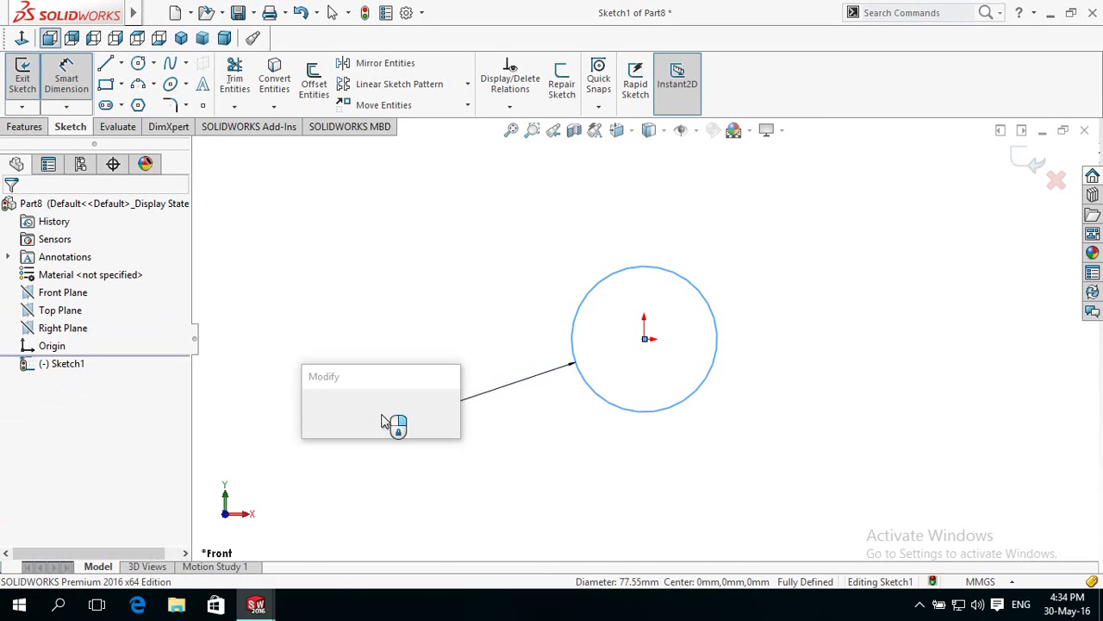
text(25)
key(Return)
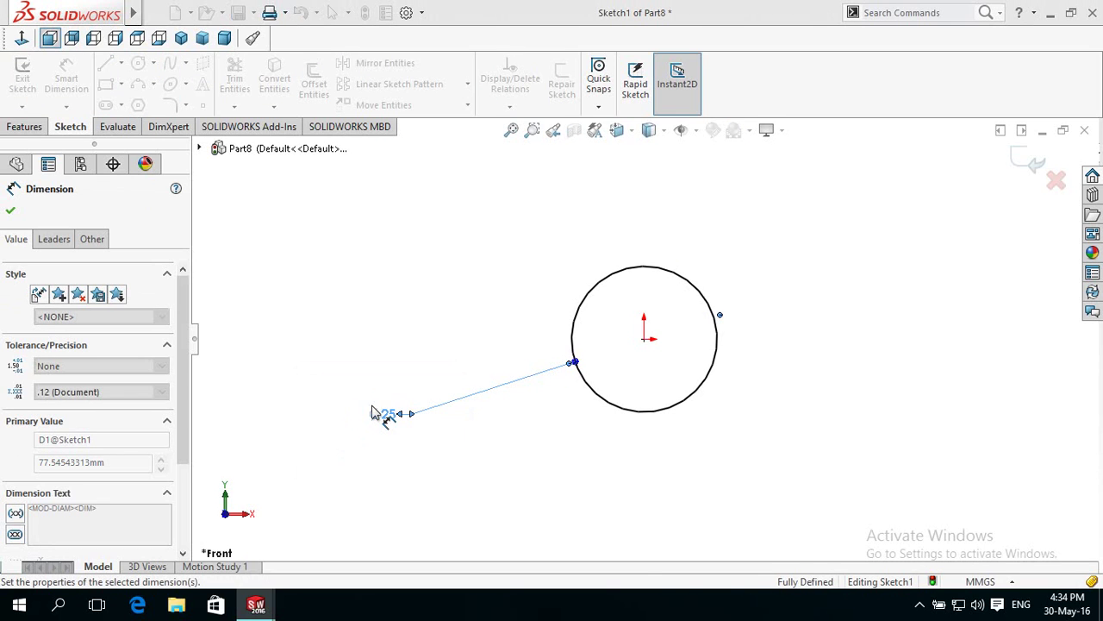
- Extrude the 25 mm circle blind 500 mm into a rod as Boss-Extrude1
click(10, 210)
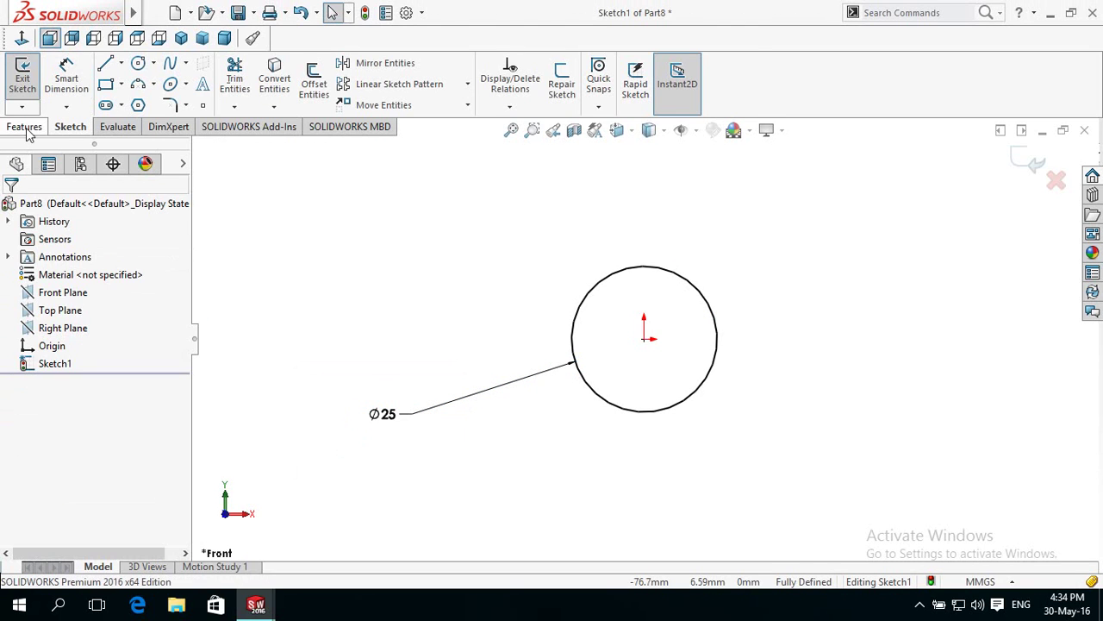
click(26, 126)
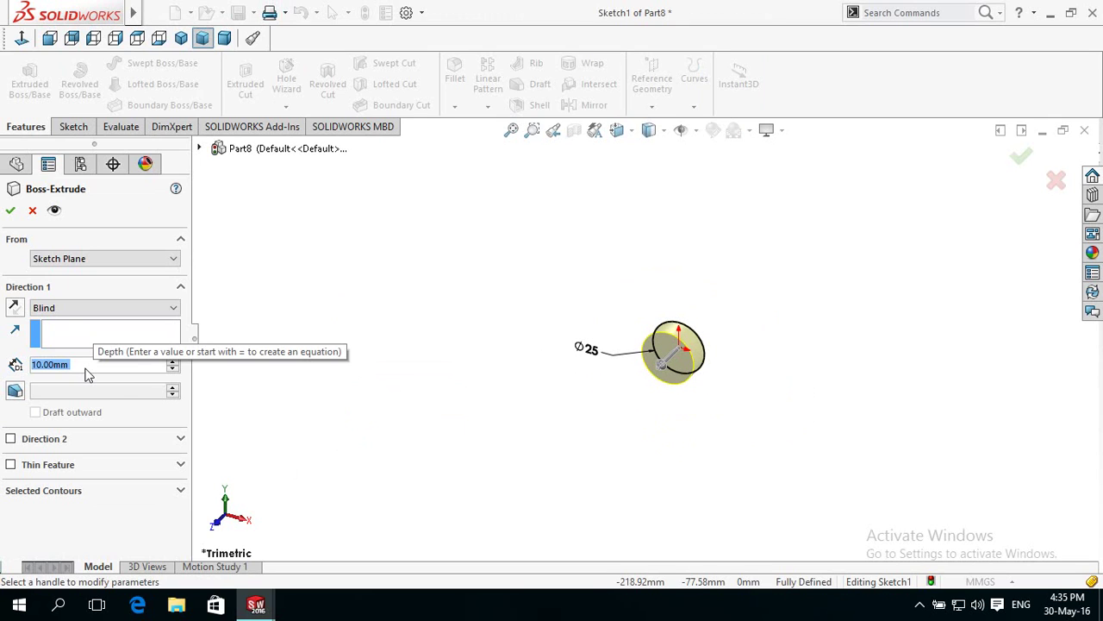
text(500)
key(Return)
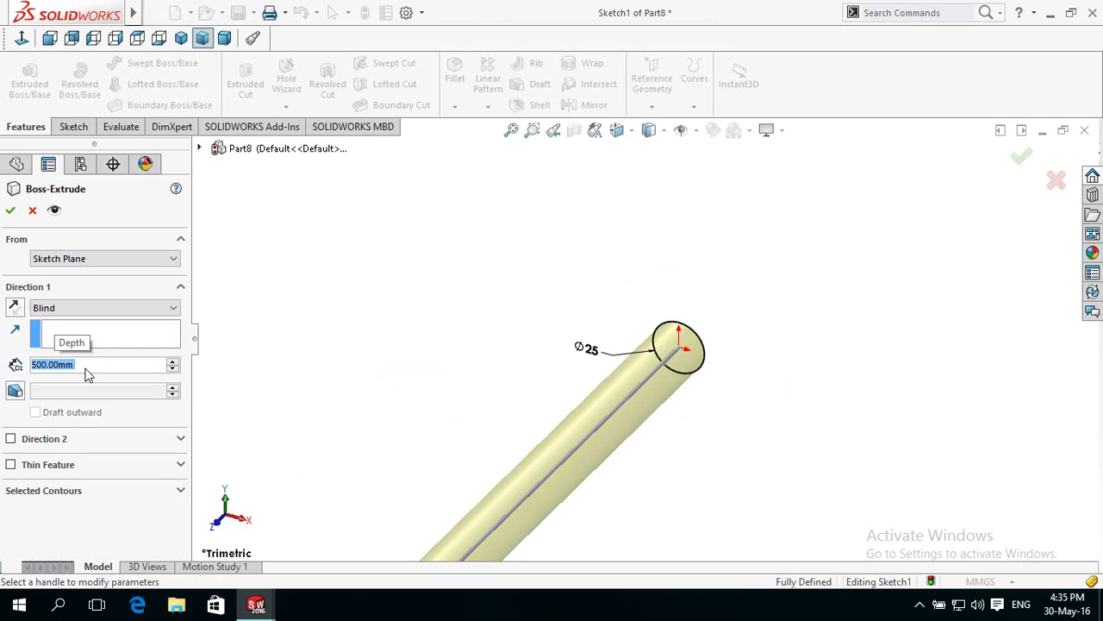
click(10, 210)
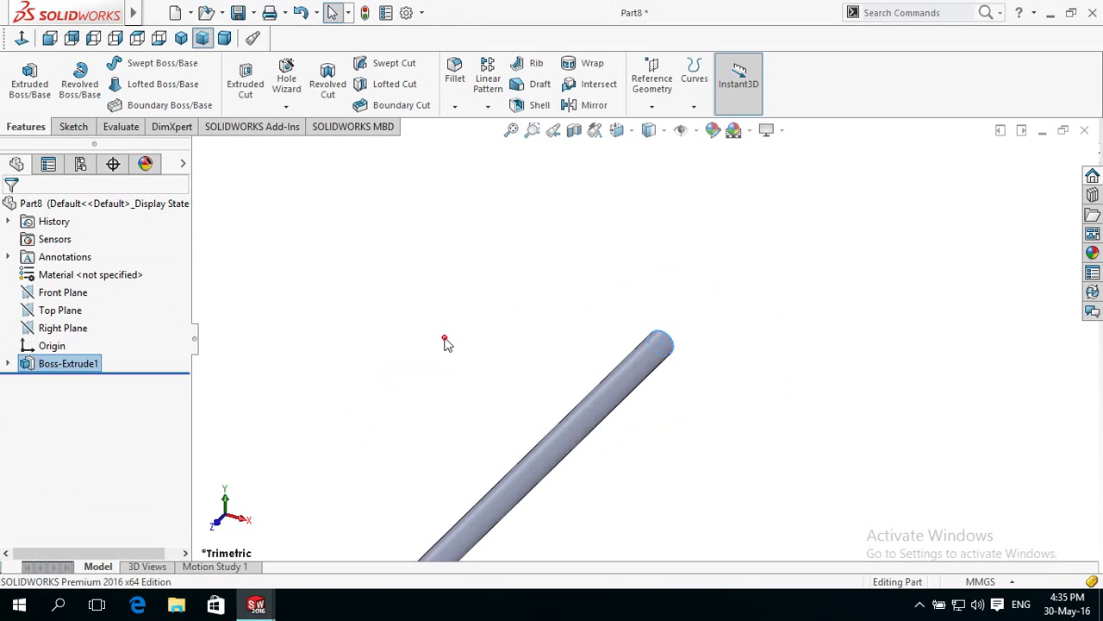
- Start a Top Plane sketch and draw a small circle near the rod's top end
click(60, 310)
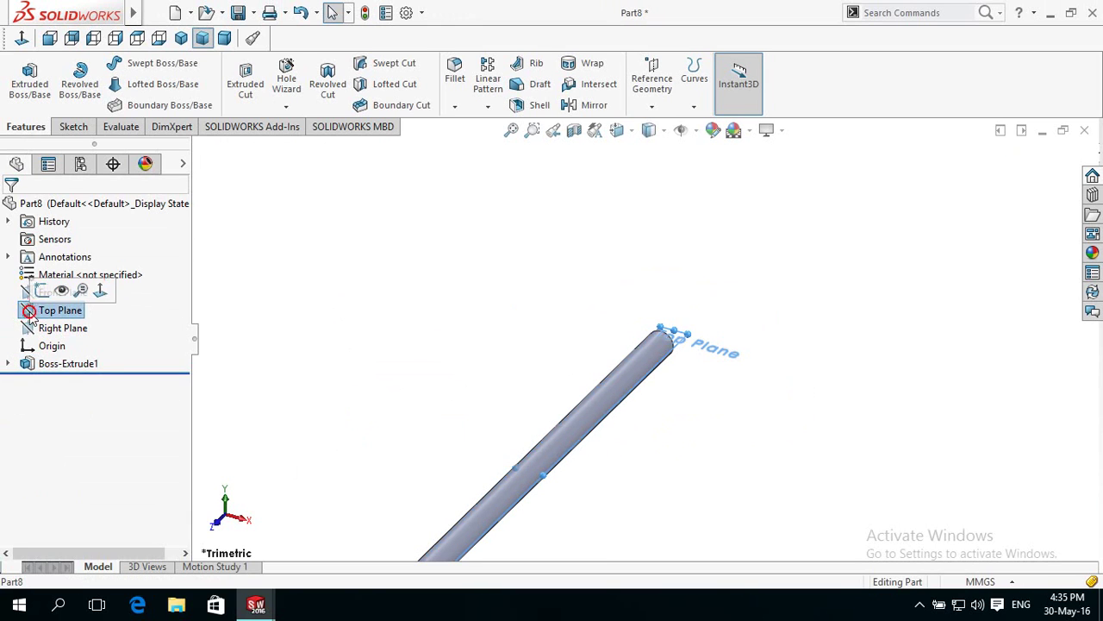
click(41, 292)
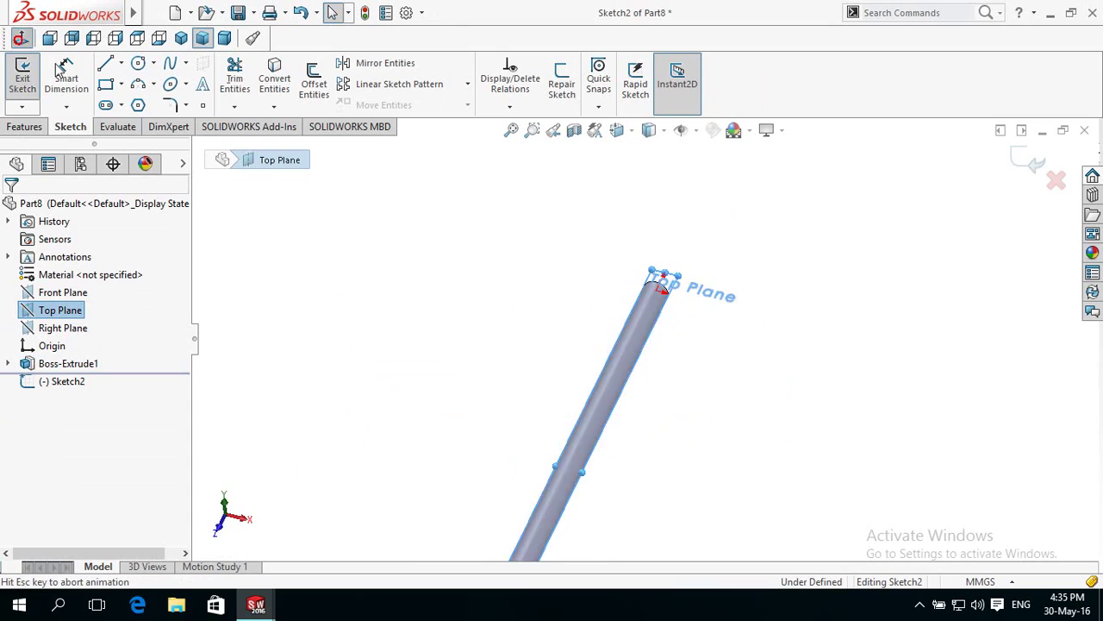
scroll(653, 177, down, 2)
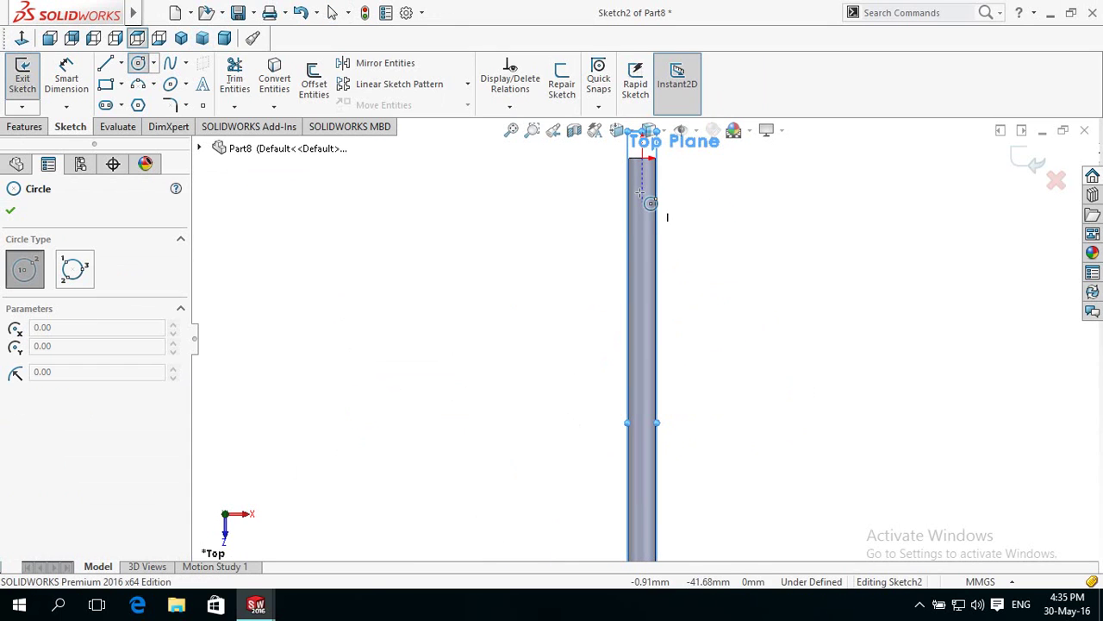
click(639, 178)
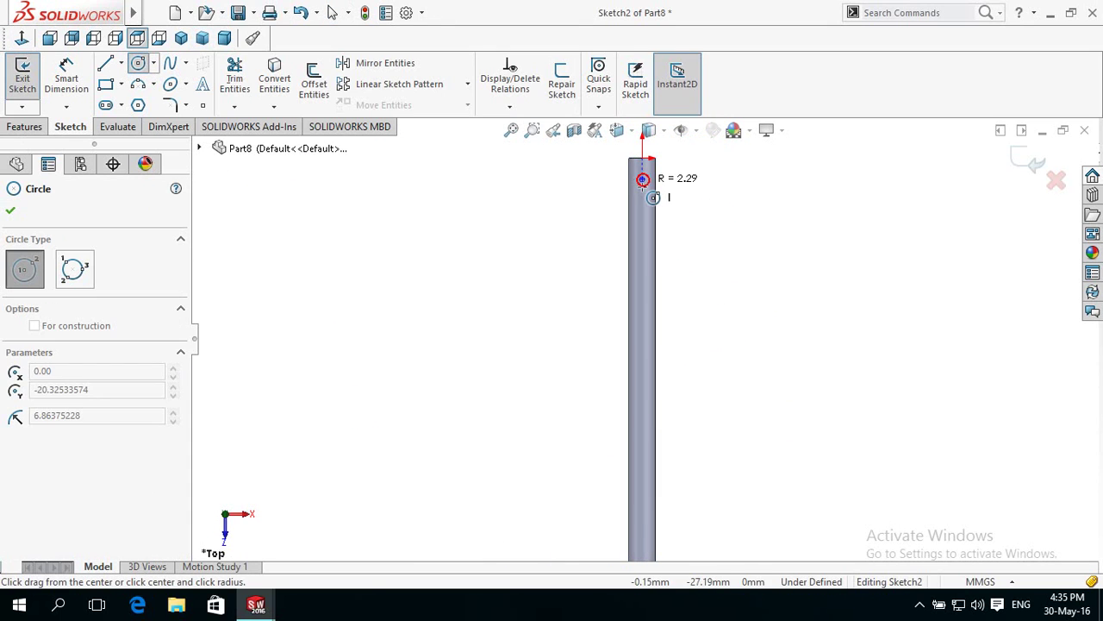
click(643, 187)
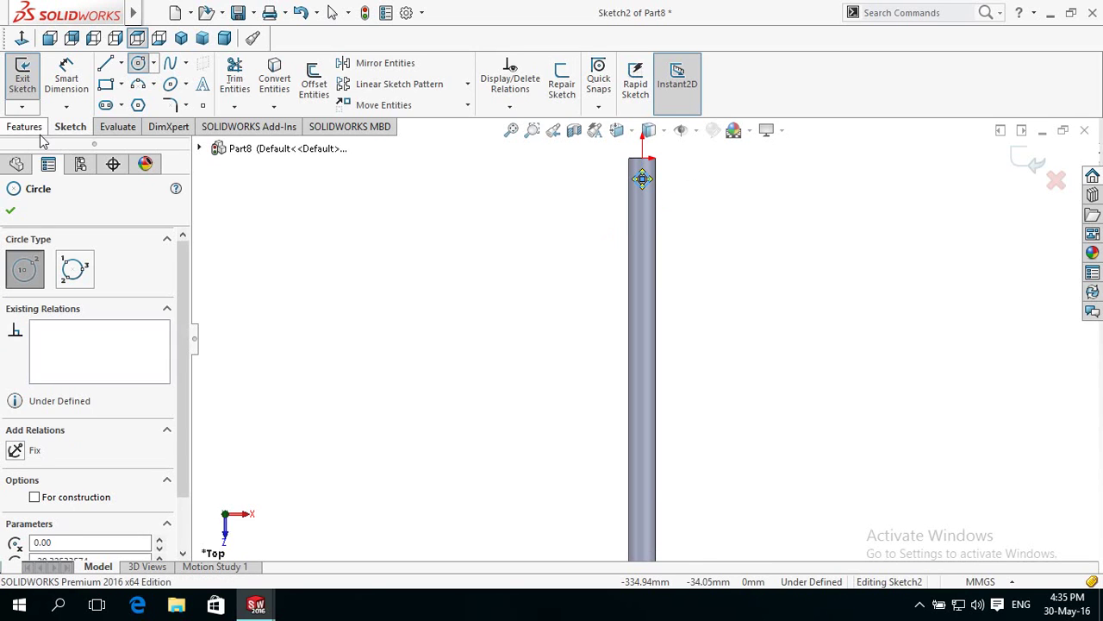
- Dimension the small circle to a 12 mm diameter
scroll(696, 177, down, 2)
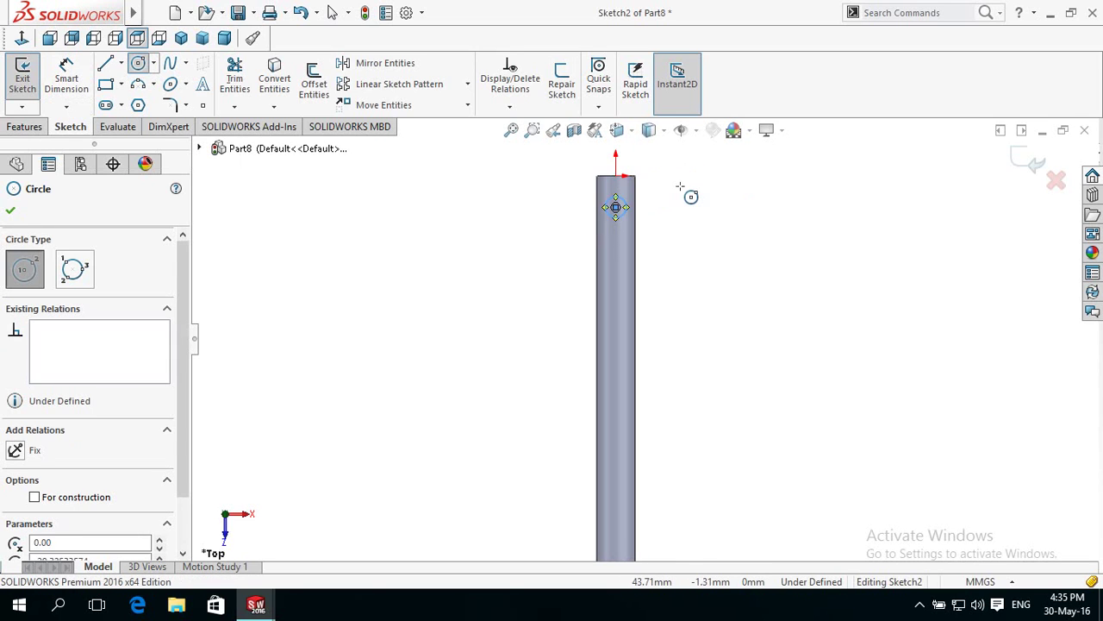
scroll(689, 195, down, 1)
click(67, 80)
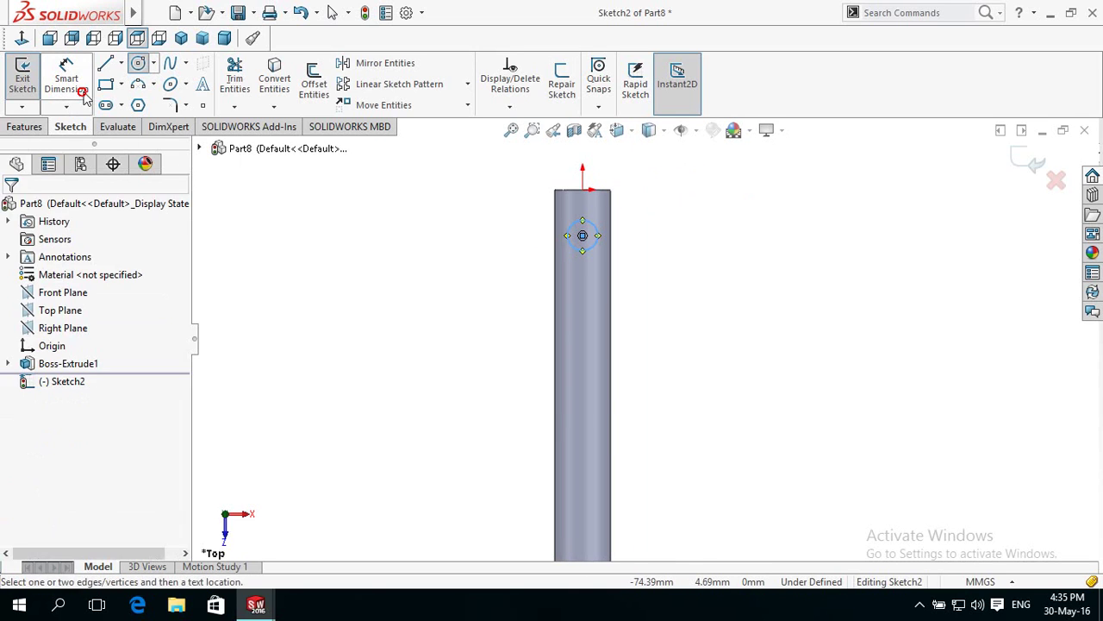
click(573, 253)
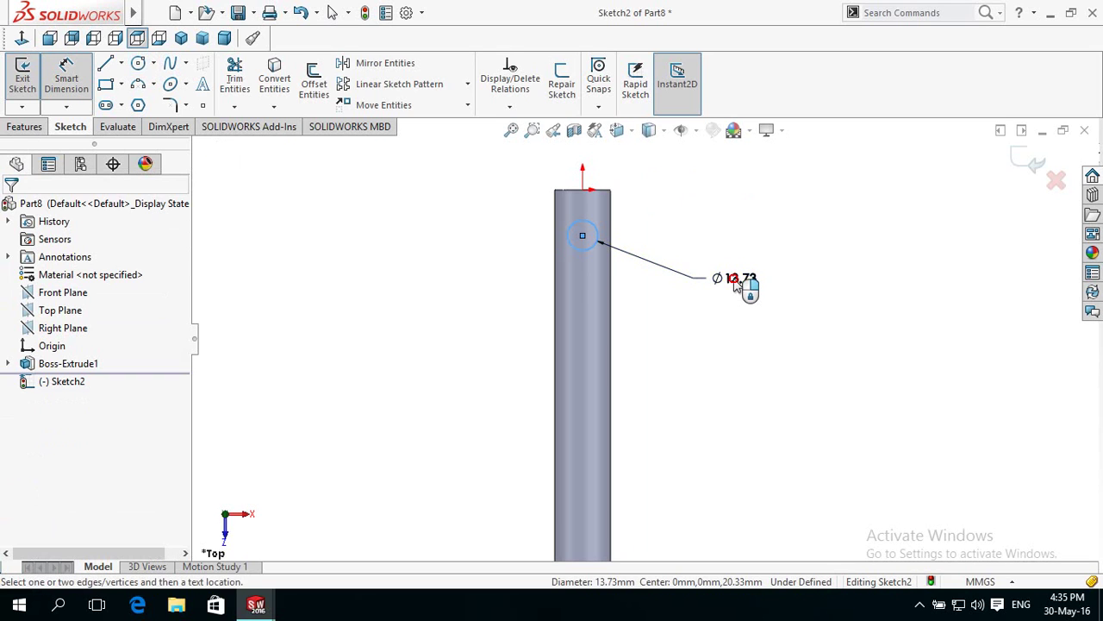
click(739, 283)
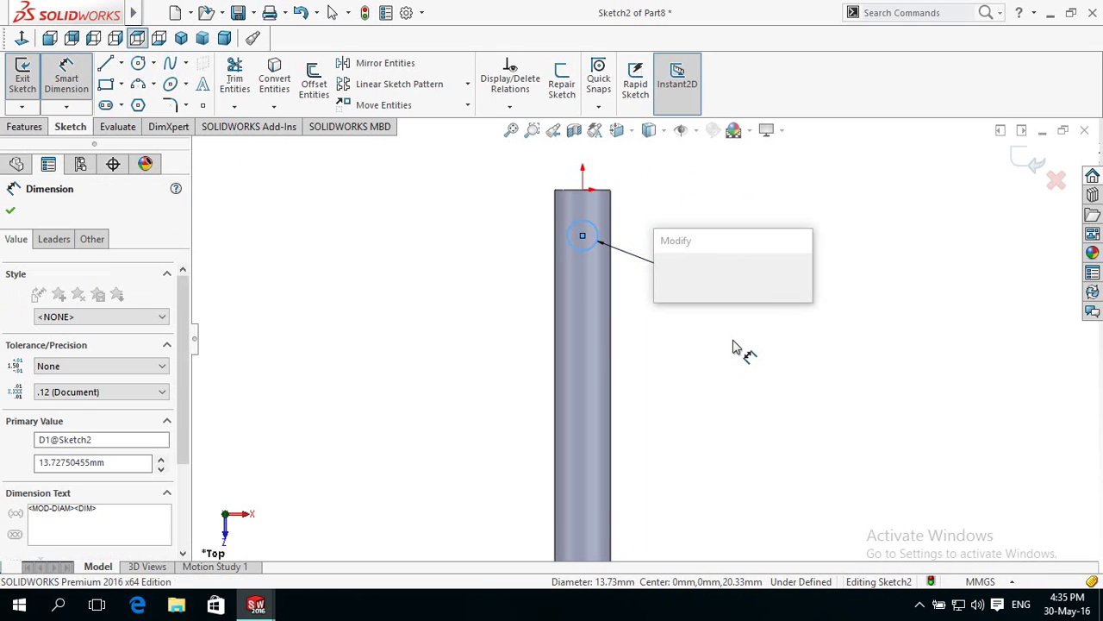
click(664, 270)
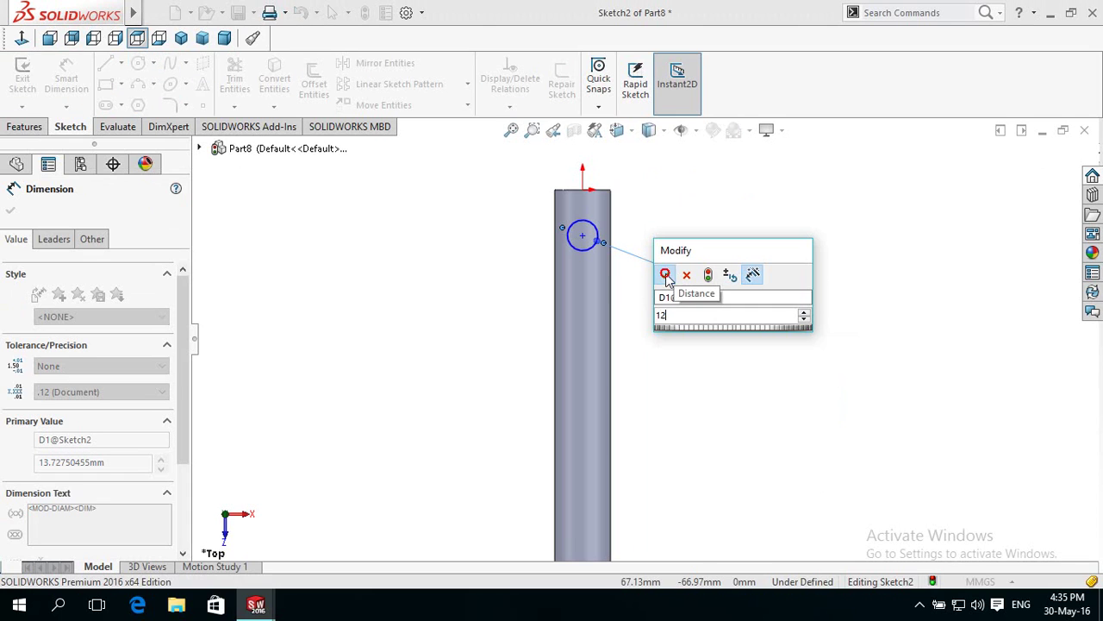
text(12)
key(Return)
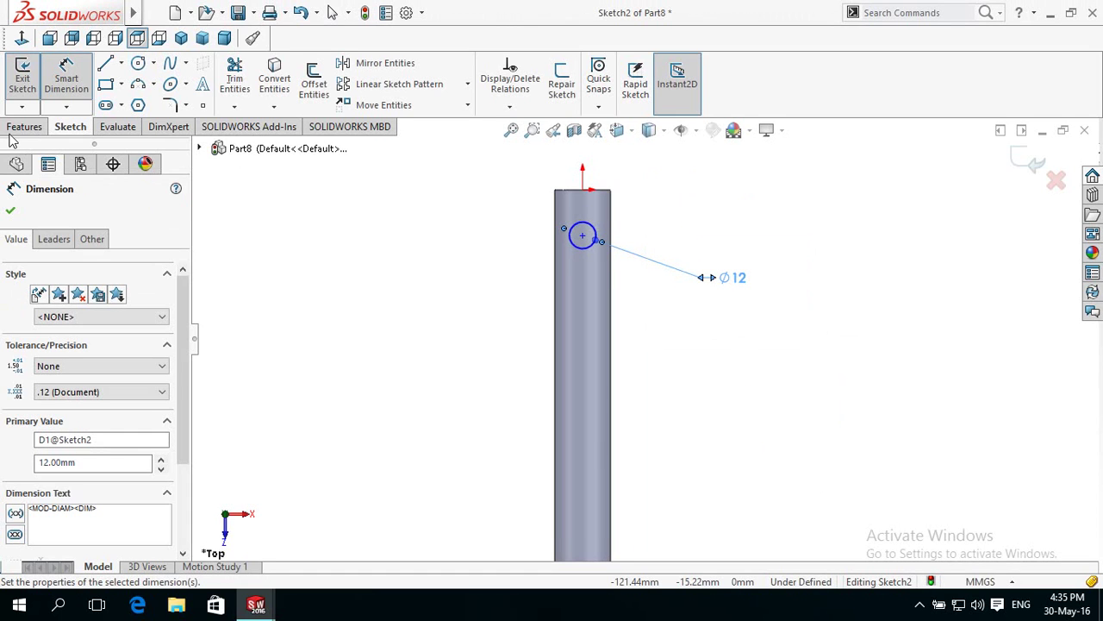
click(17, 129)
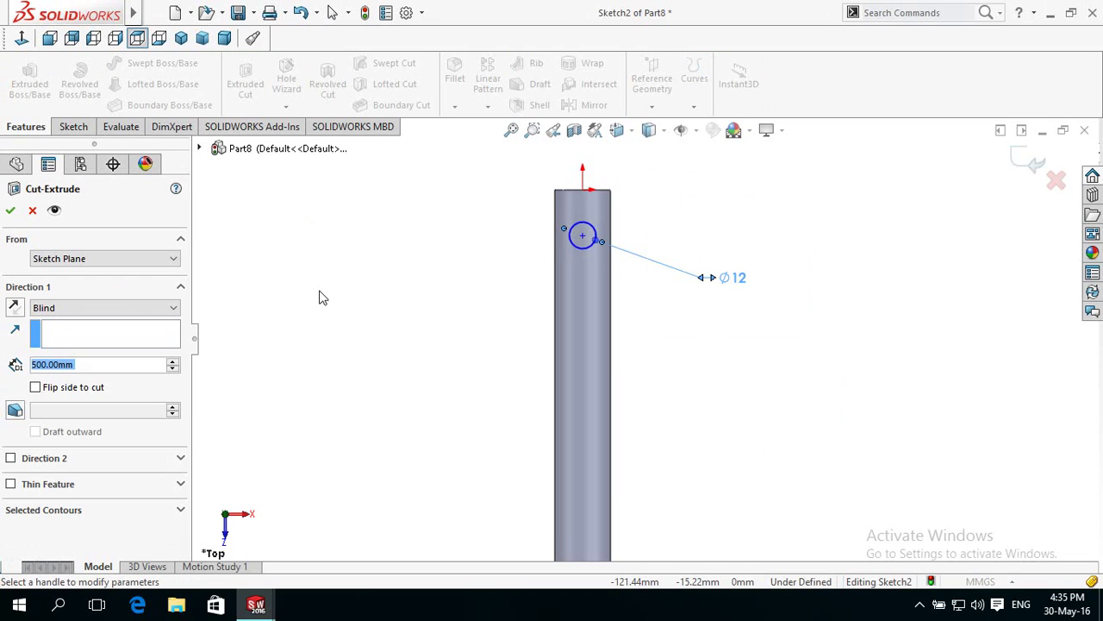
- Cut the 12 mm circle 167 mm one way and 154 mm the other through the rod
drag(311, 290, 525, 313)
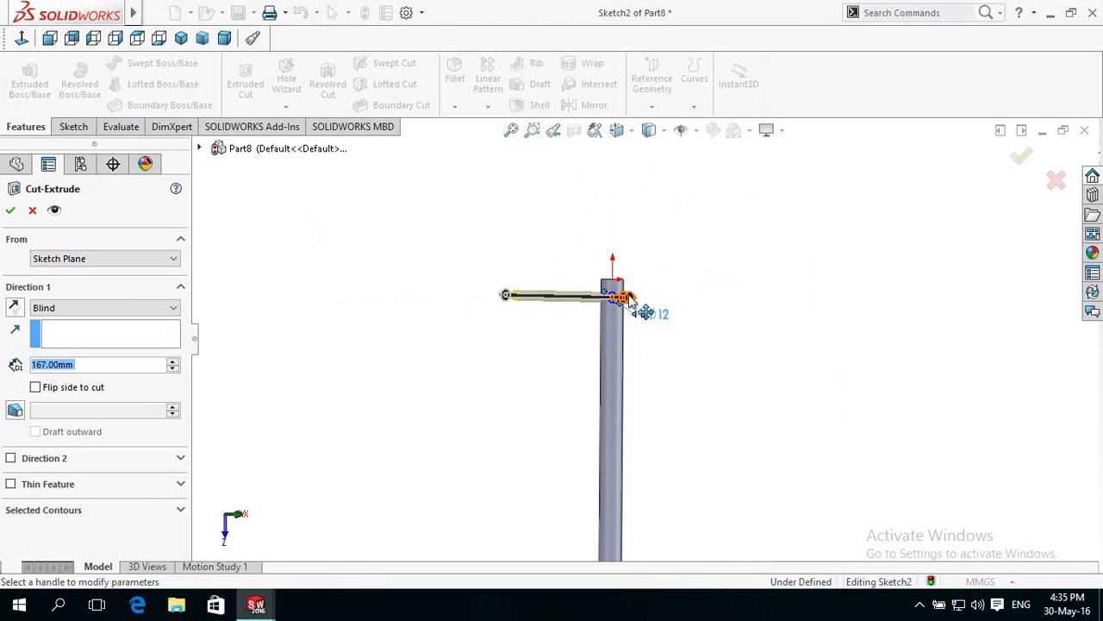
drag(627, 298, 709, 299)
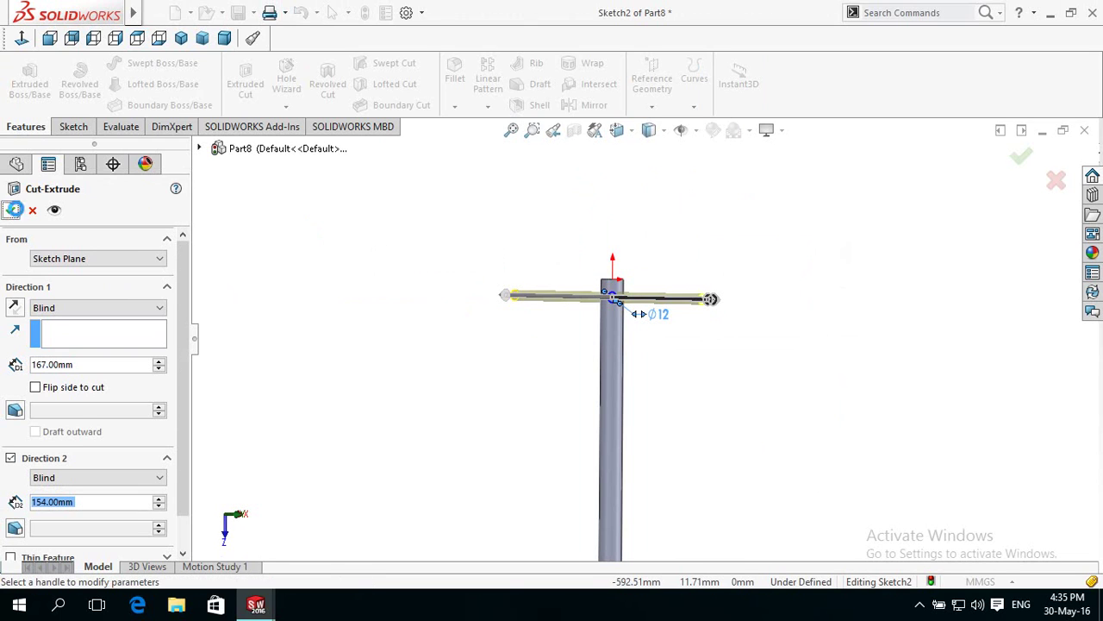
click(10, 210)
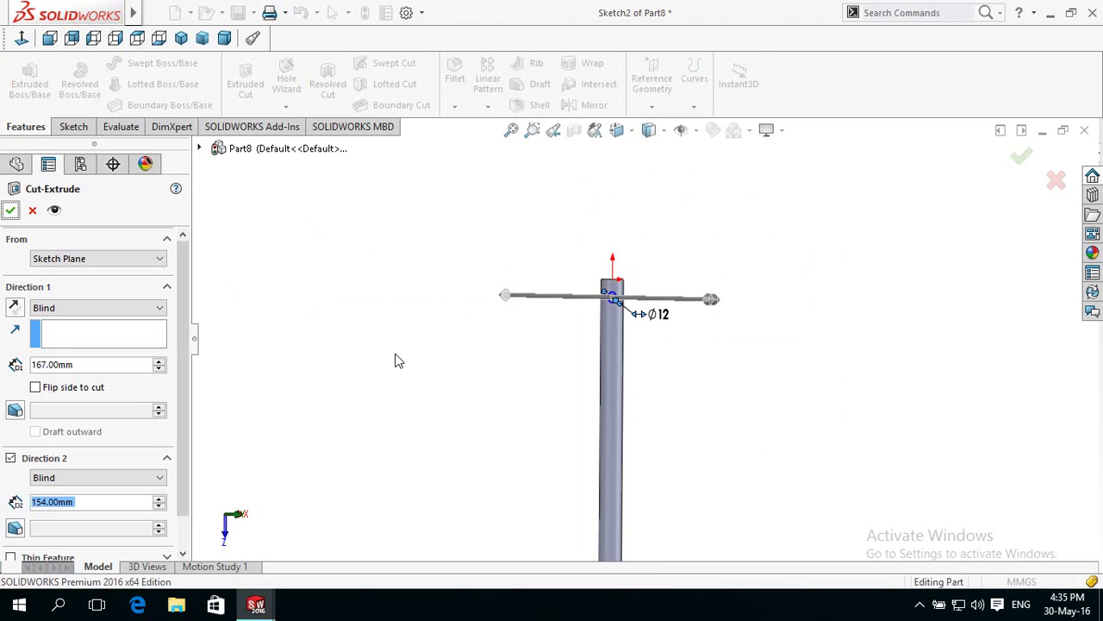
click(433, 333)
- Create Plane1 offset 30 mm from the rod's end face, flipped to lie inside the rod
key(f)
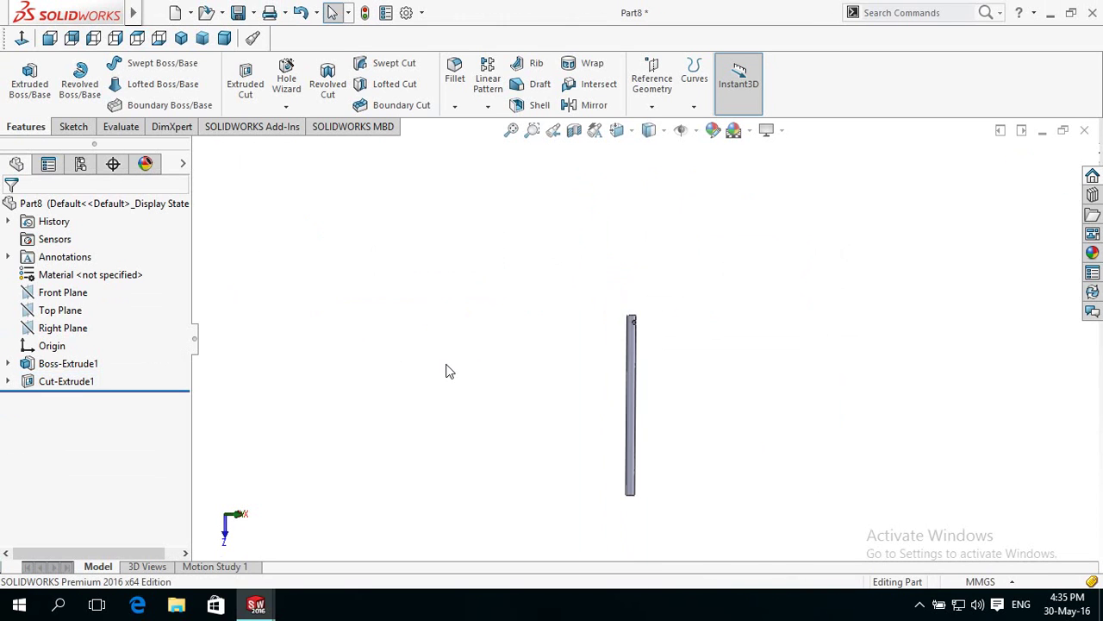
scroll(628, 516, down, 2)
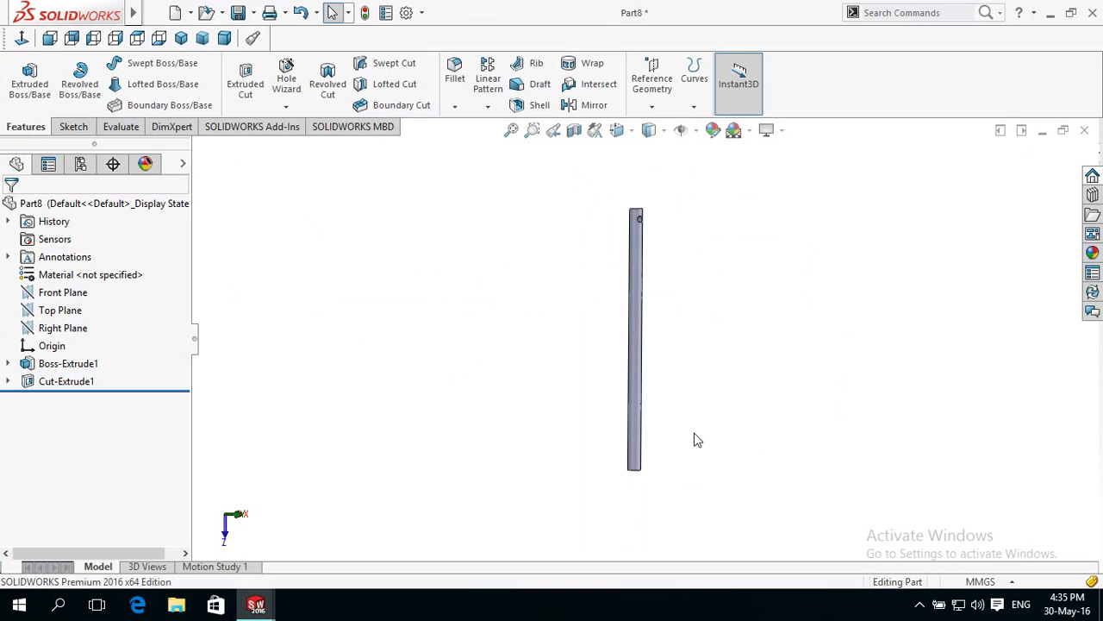
click(652, 84)
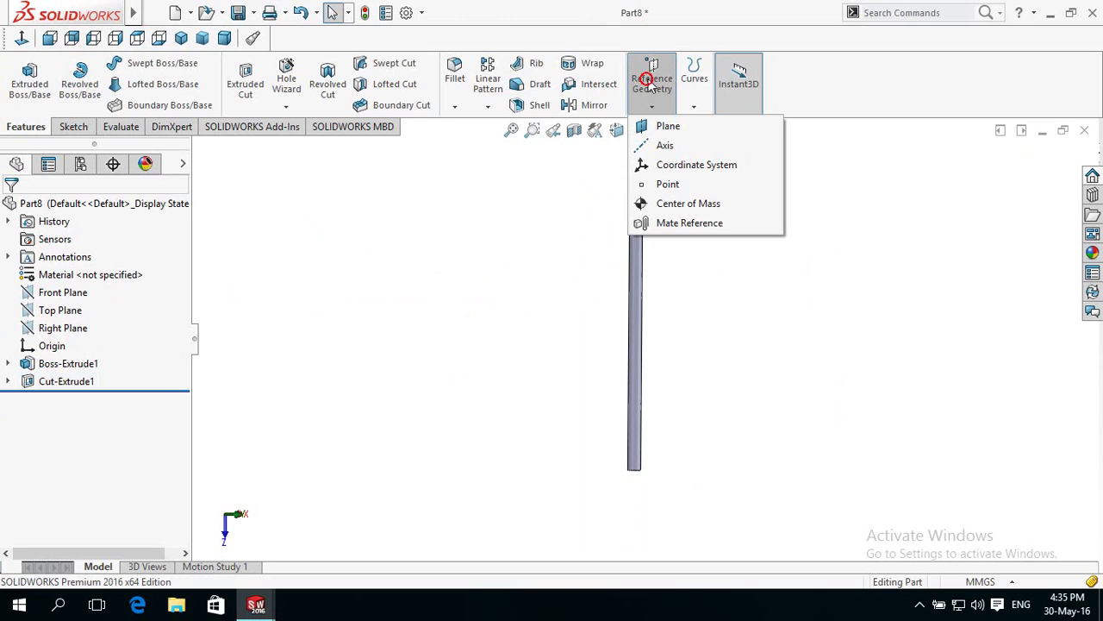
click(666, 129)
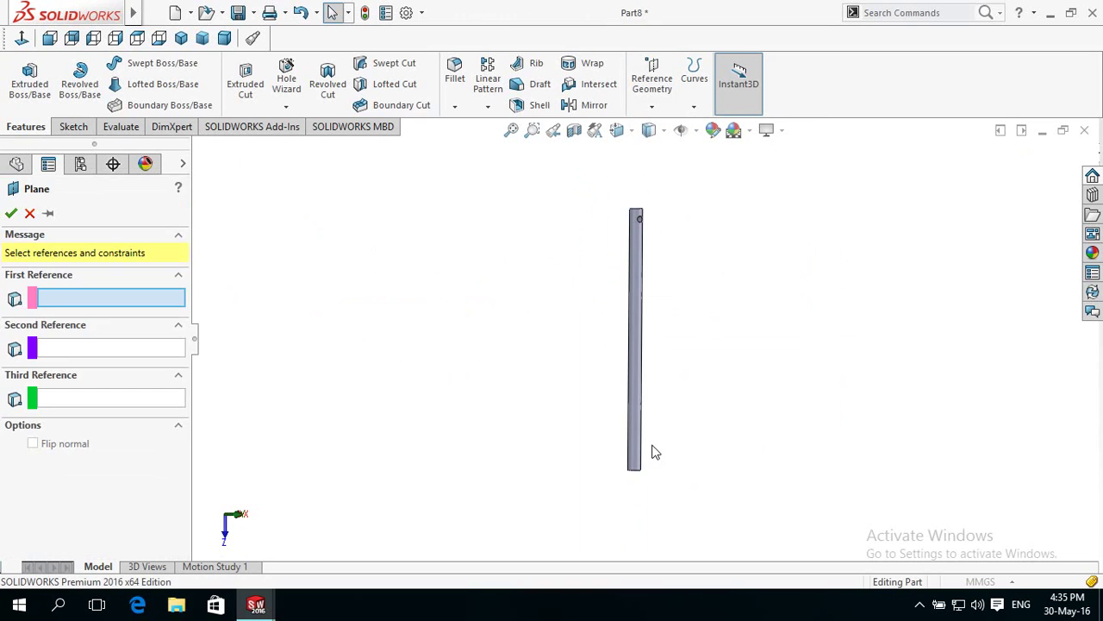
middle_drag(666, 432, 635, 425)
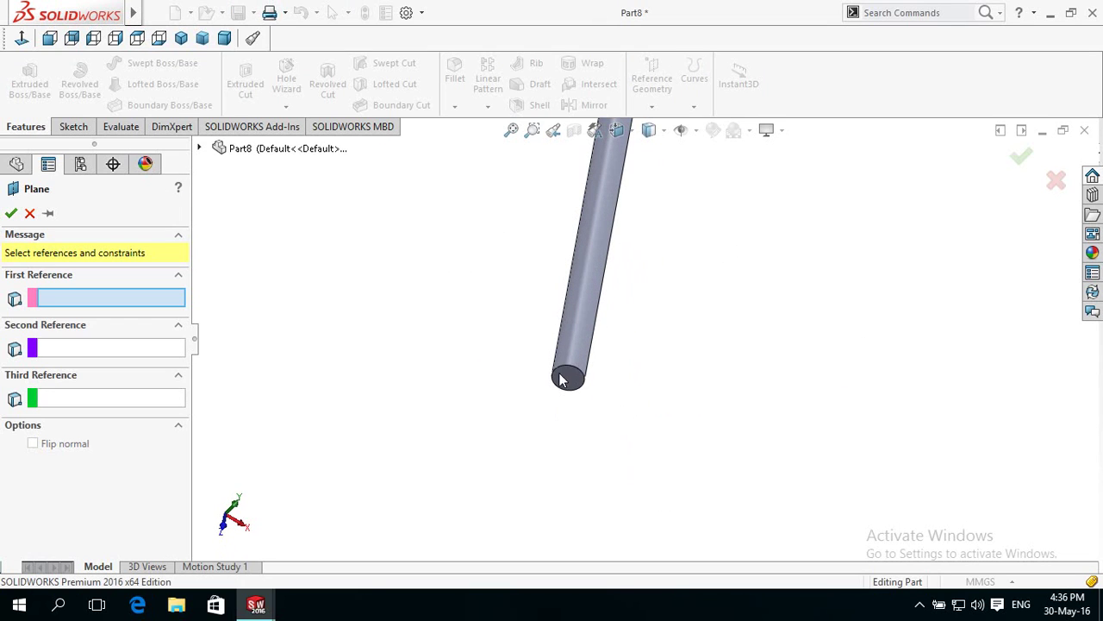
click(566, 376)
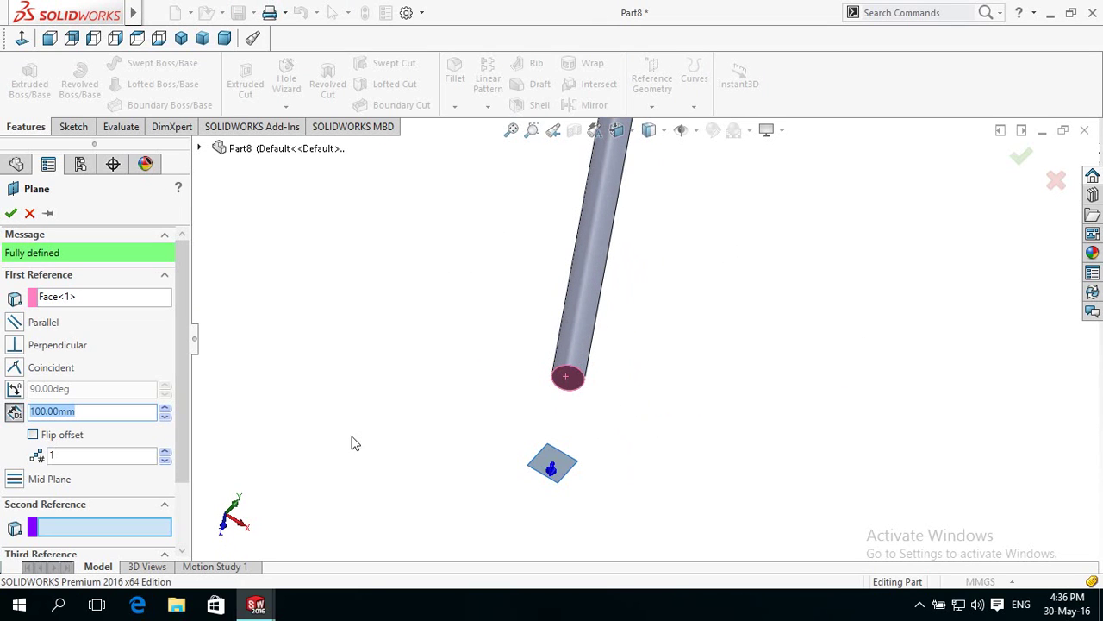
click(32, 435)
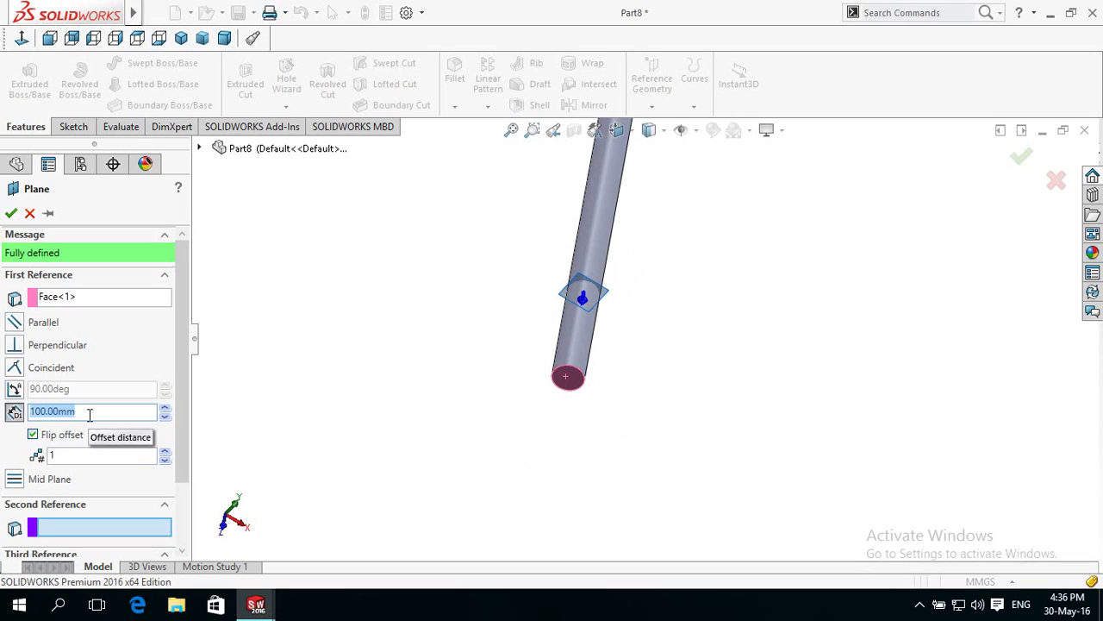
text(30)
key(Return)
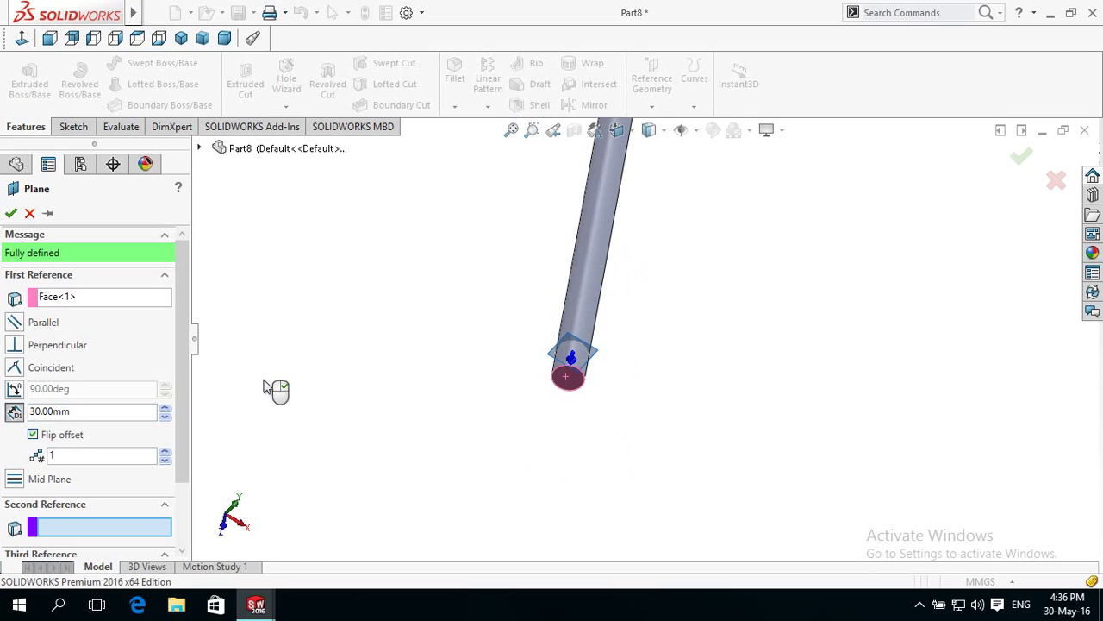
click(11, 216)
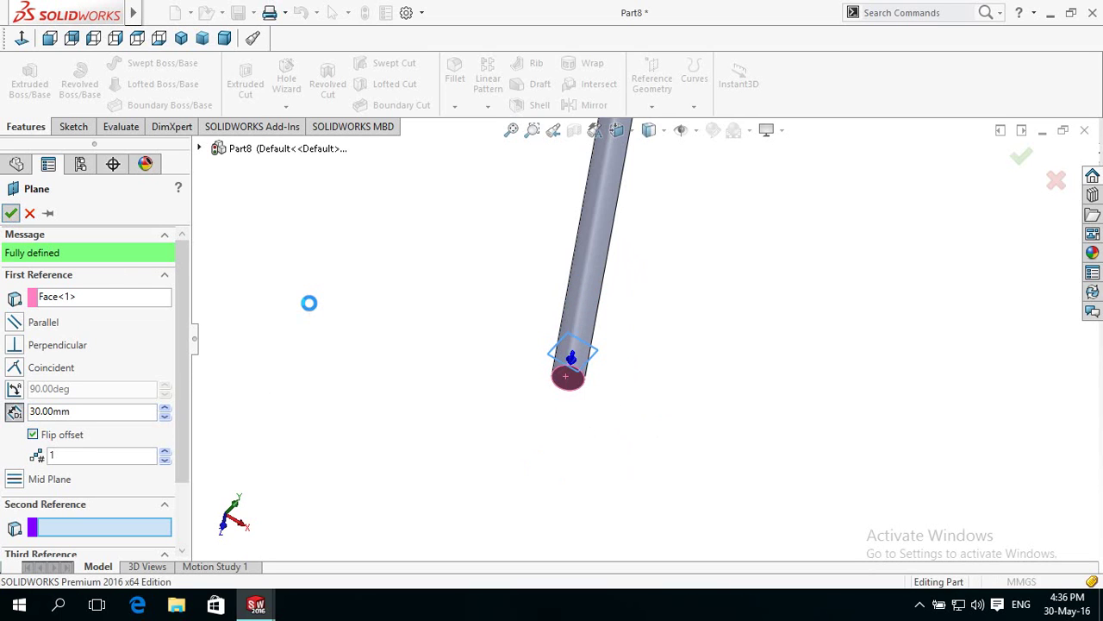
click(350, 346)
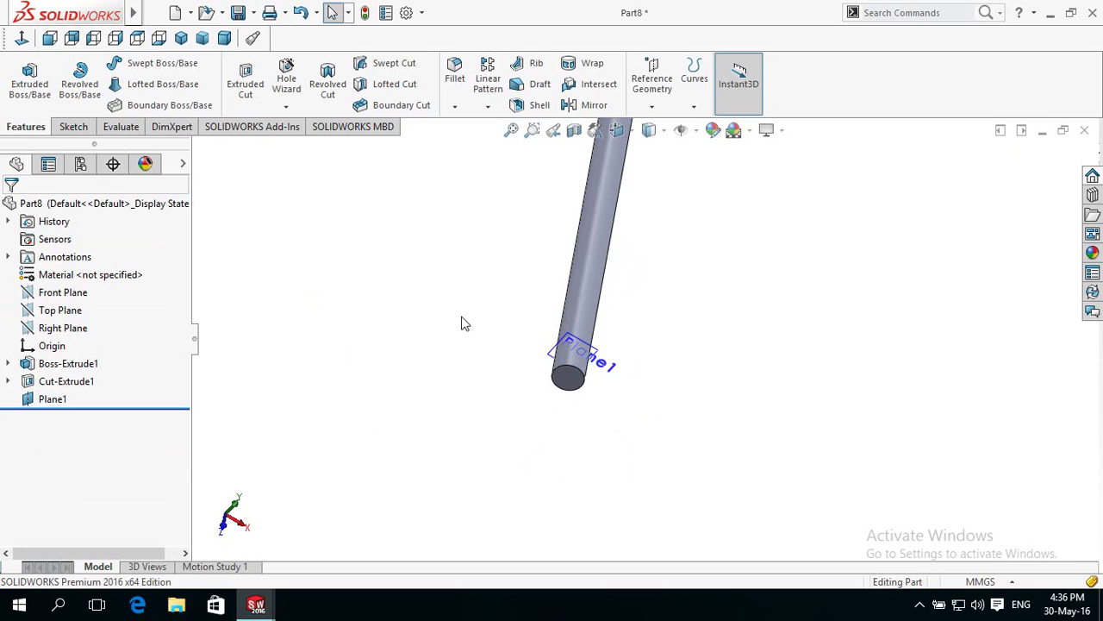
- Sketch a circle on Plane1 from the origin to the rod's outer edge, about 12.5 mm radius
click(579, 355)
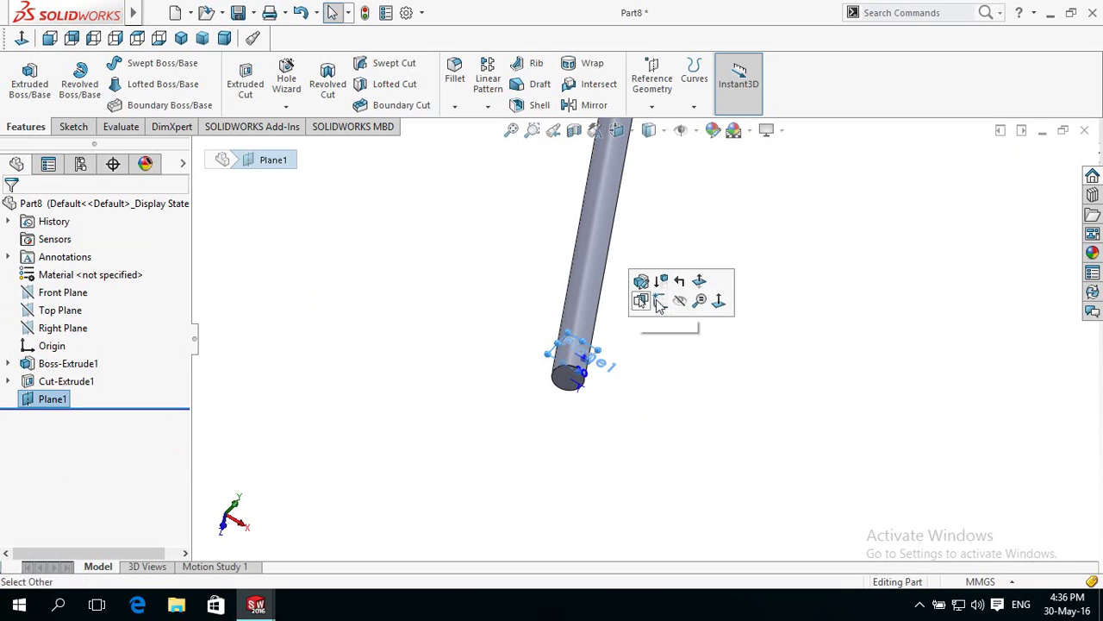
click(667, 298)
click(22, 40)
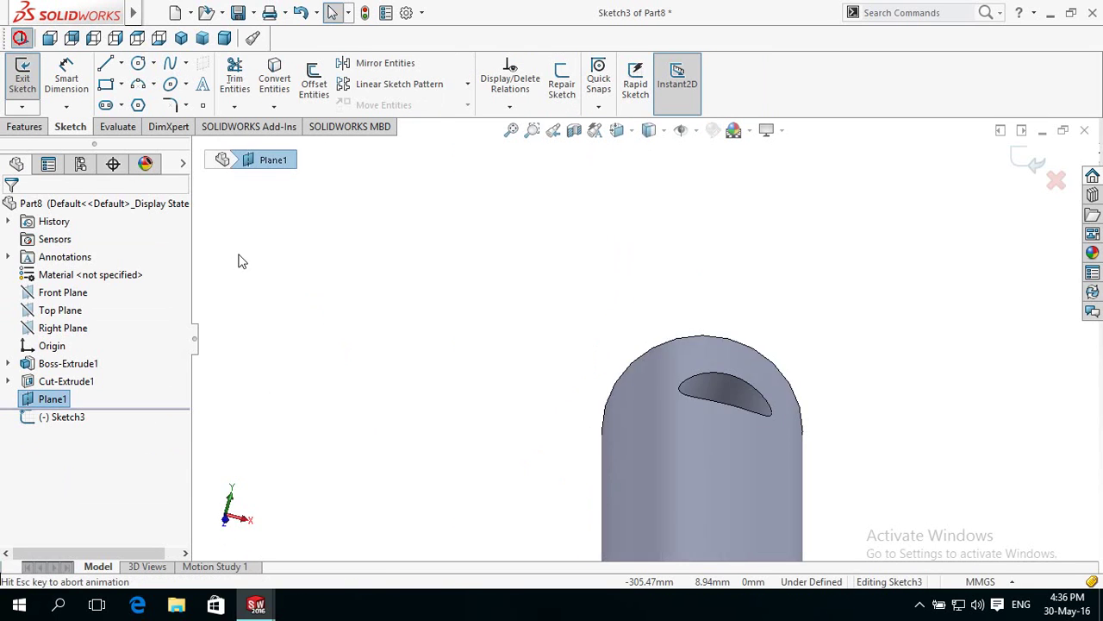
click(329, 341)
click(137, 63)
click(644, 338)
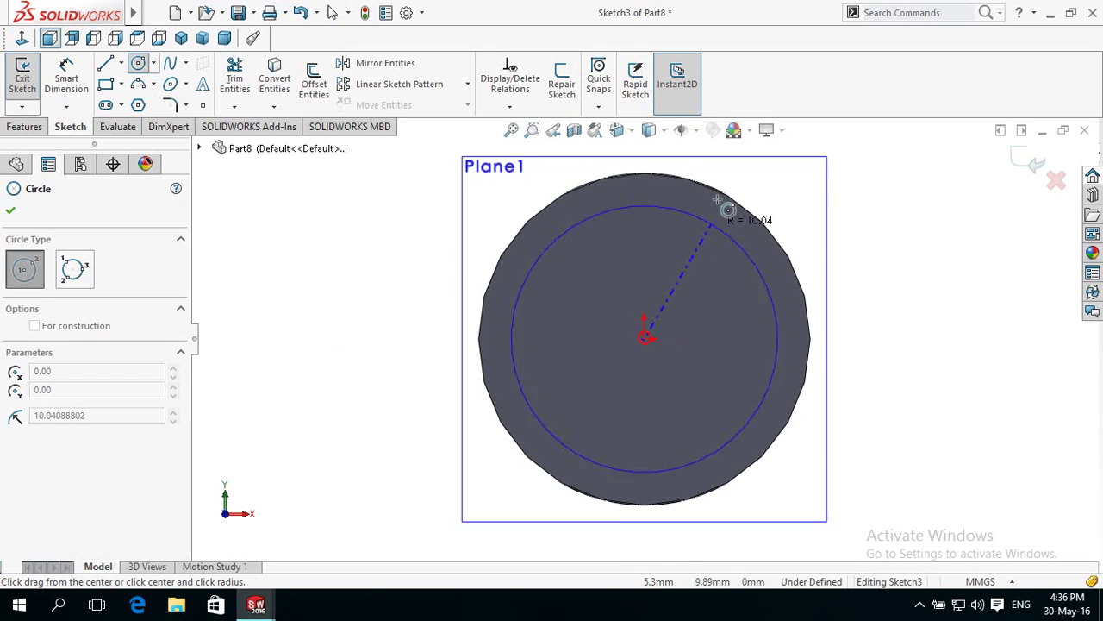
click(722, 192)
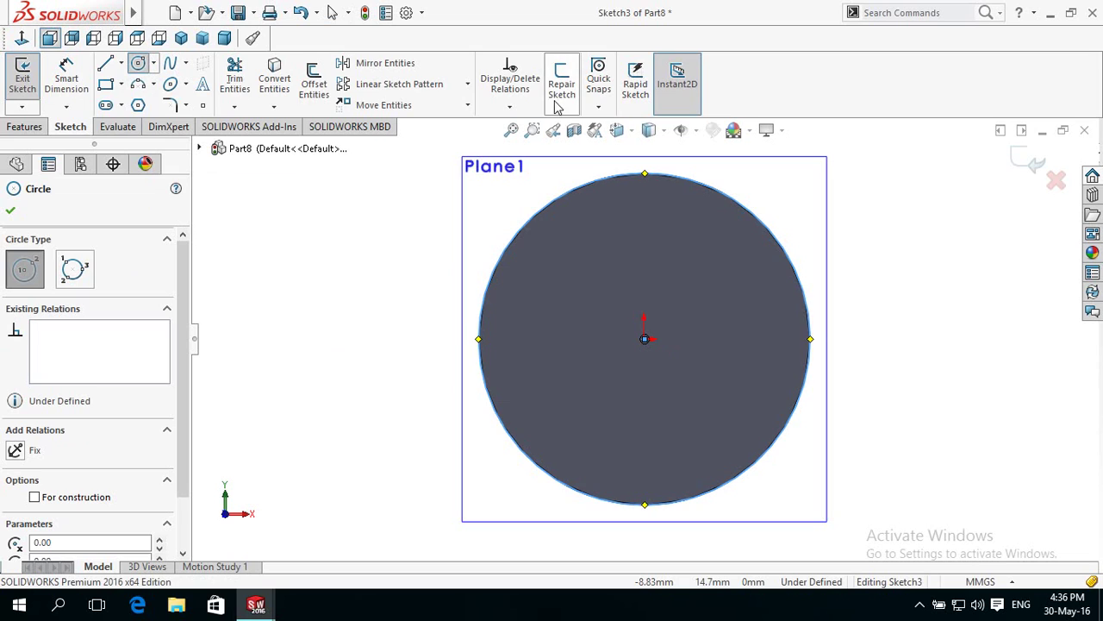
click(24, 127)
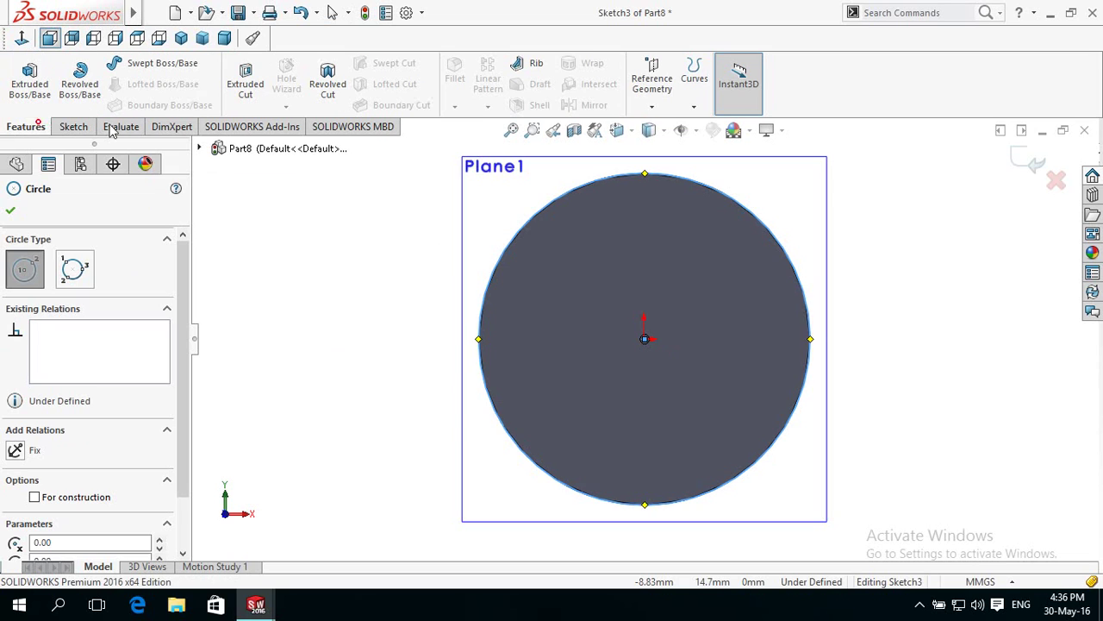
- Make a helix from the circle by height and pitch: 300 mm high, 15 mm pitch, reversed
click(695, 83)
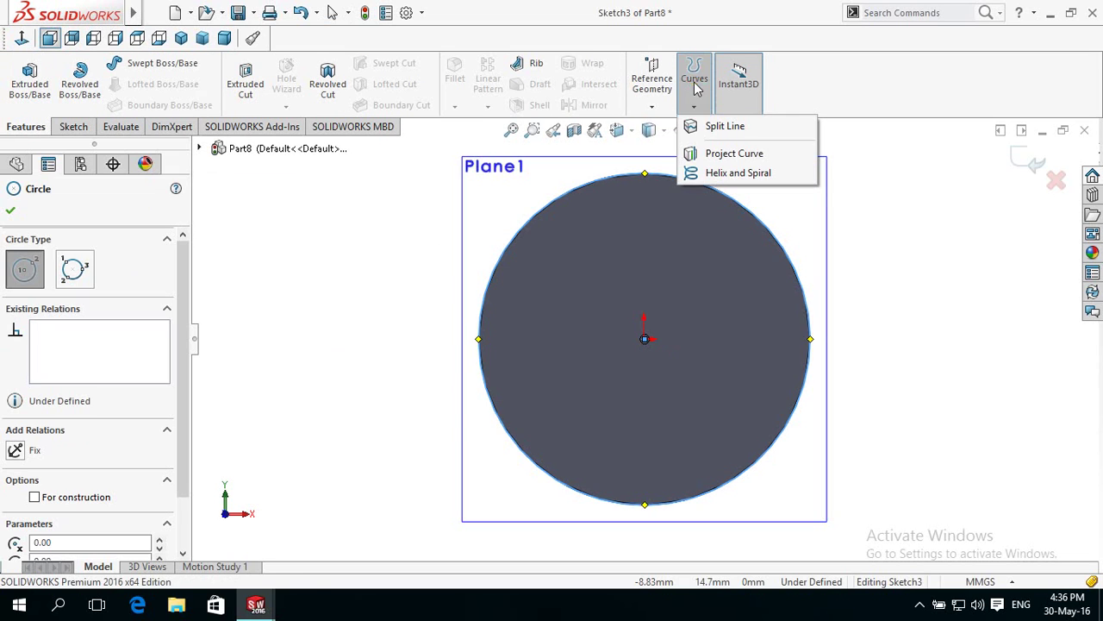
click(723, 172)
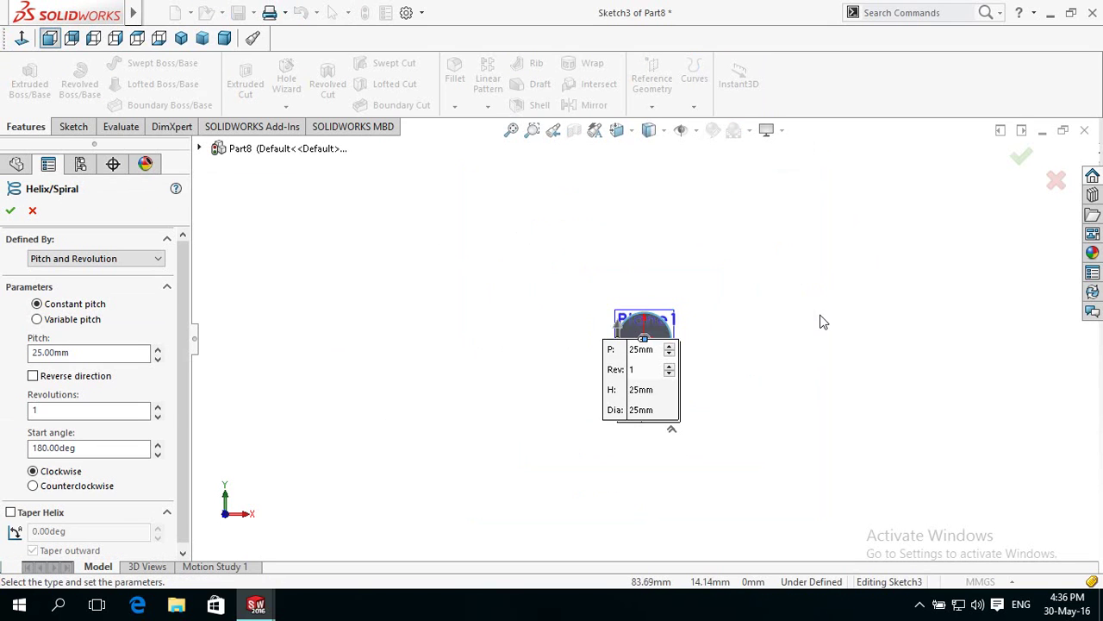
click(90, 258)
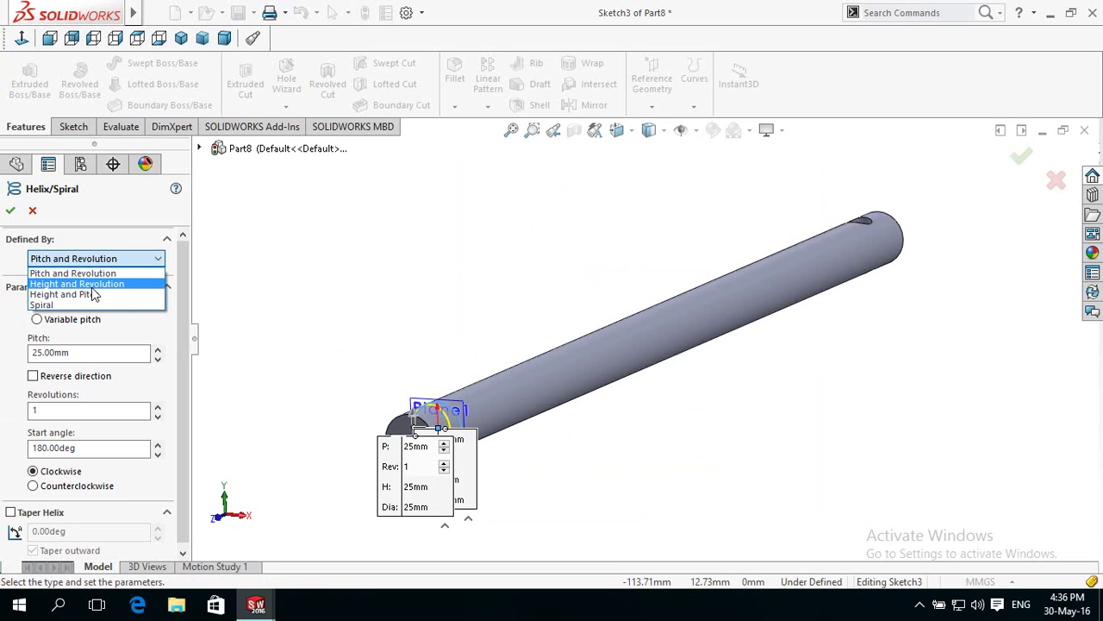
click(91, 294)
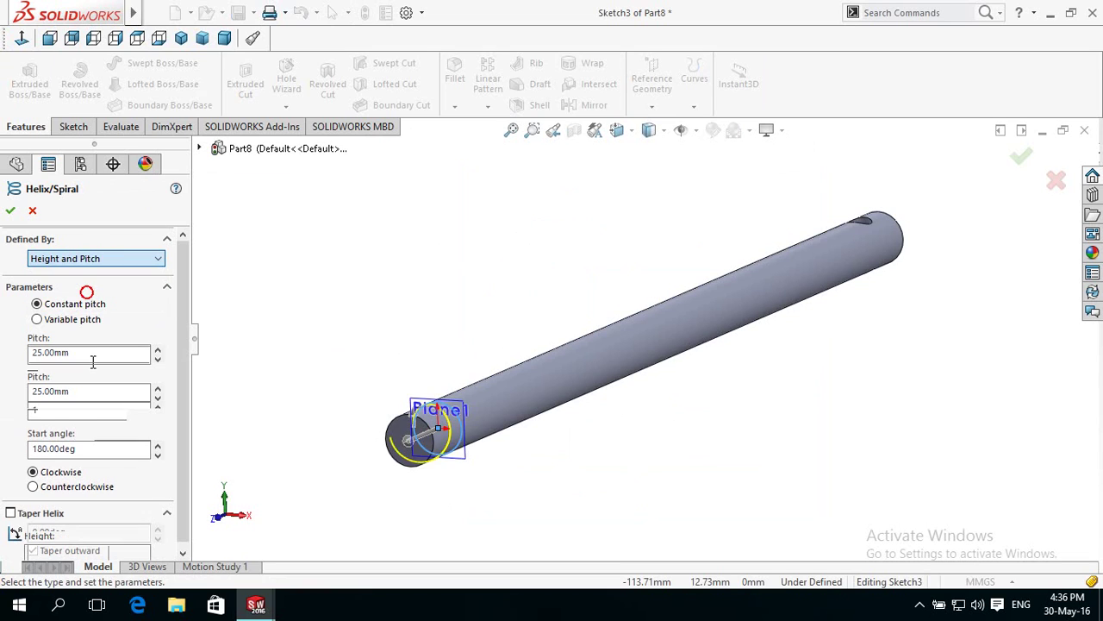
drag(84, 354, 3, 376)
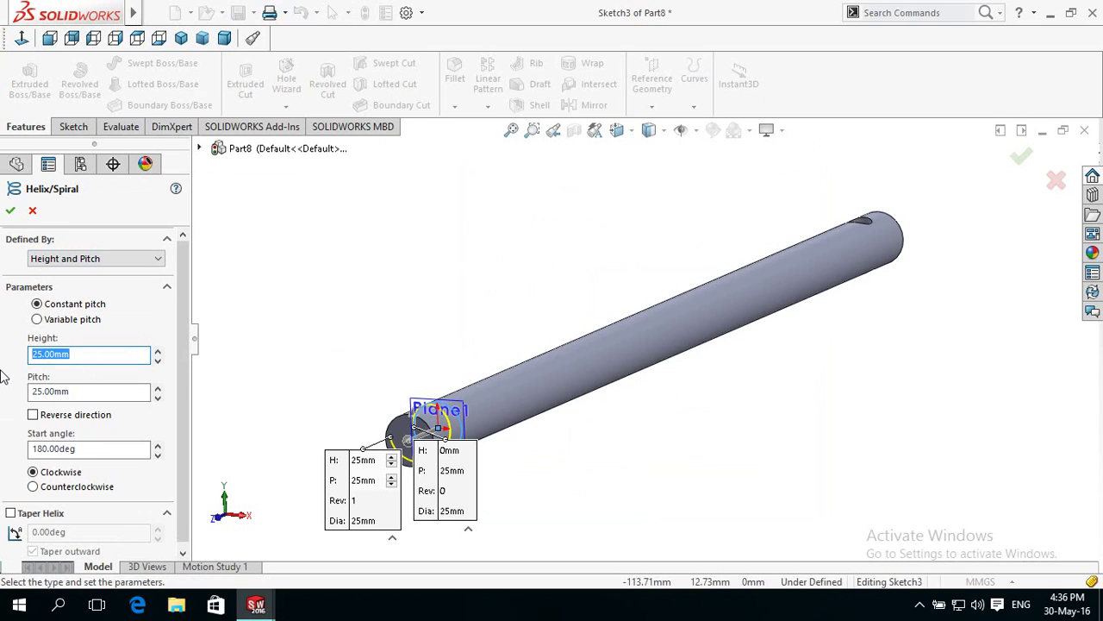
text(300)
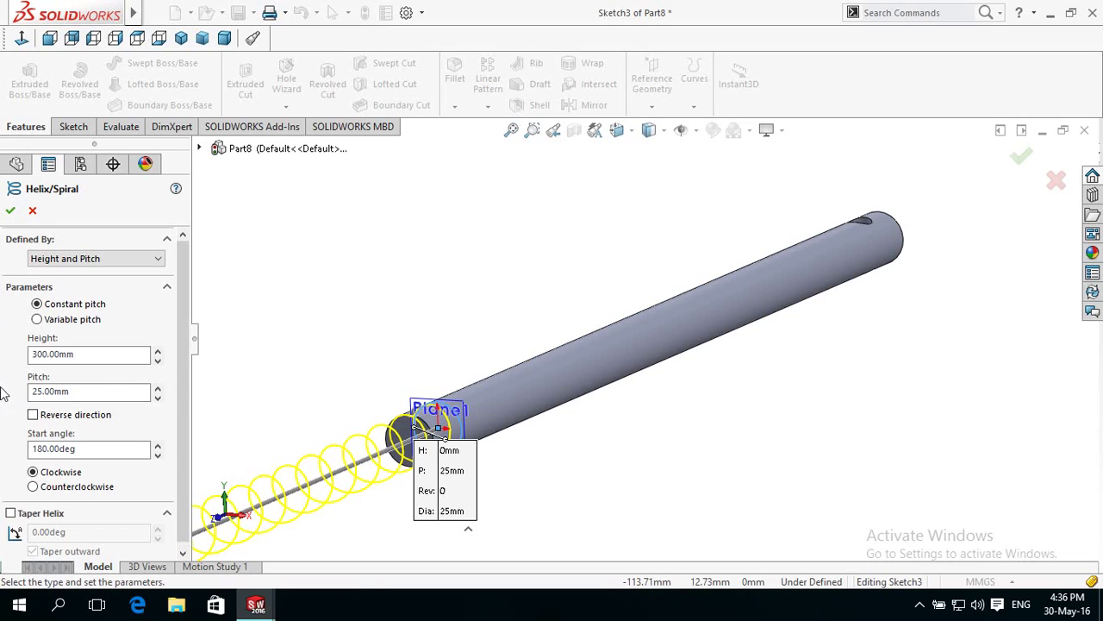
scroll(182, 354, down, 1)
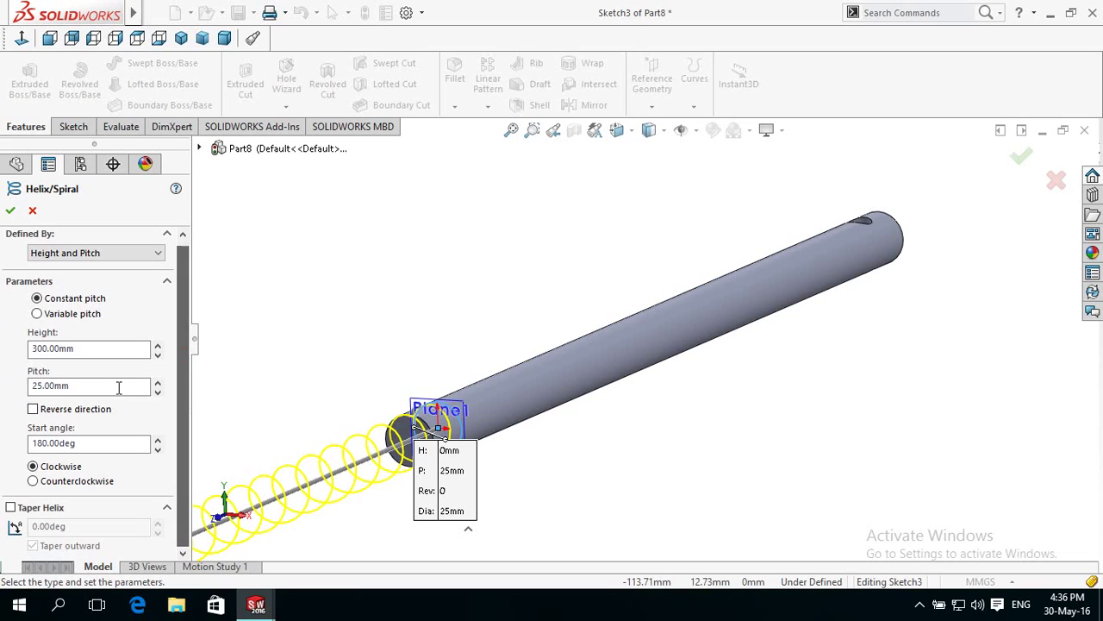
drag(107, 385, 23, 385)
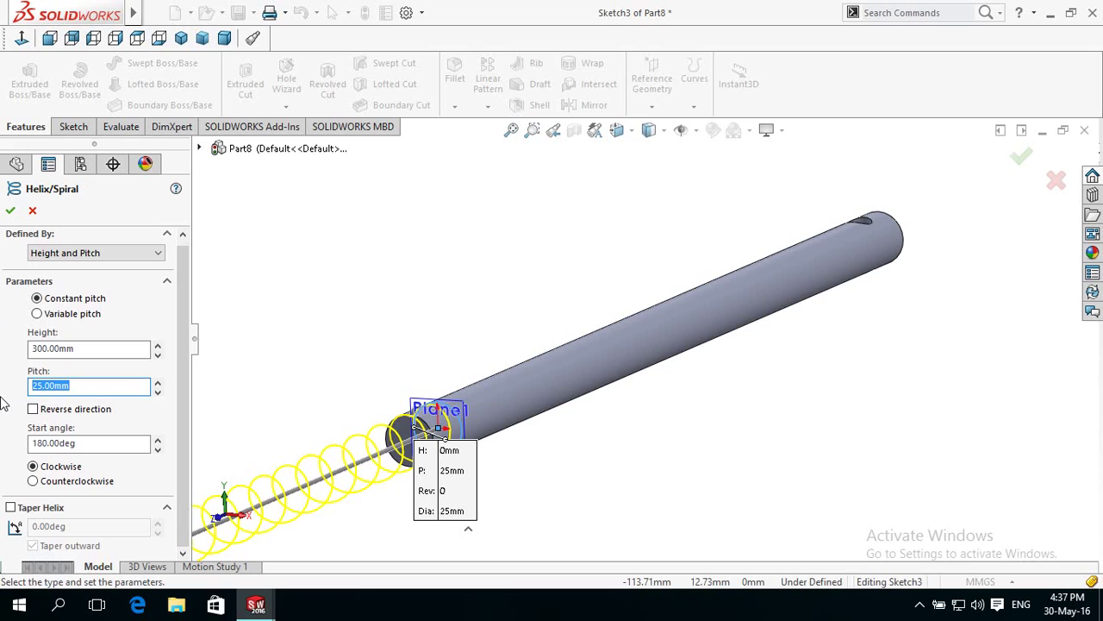
text(15)
key(Return)
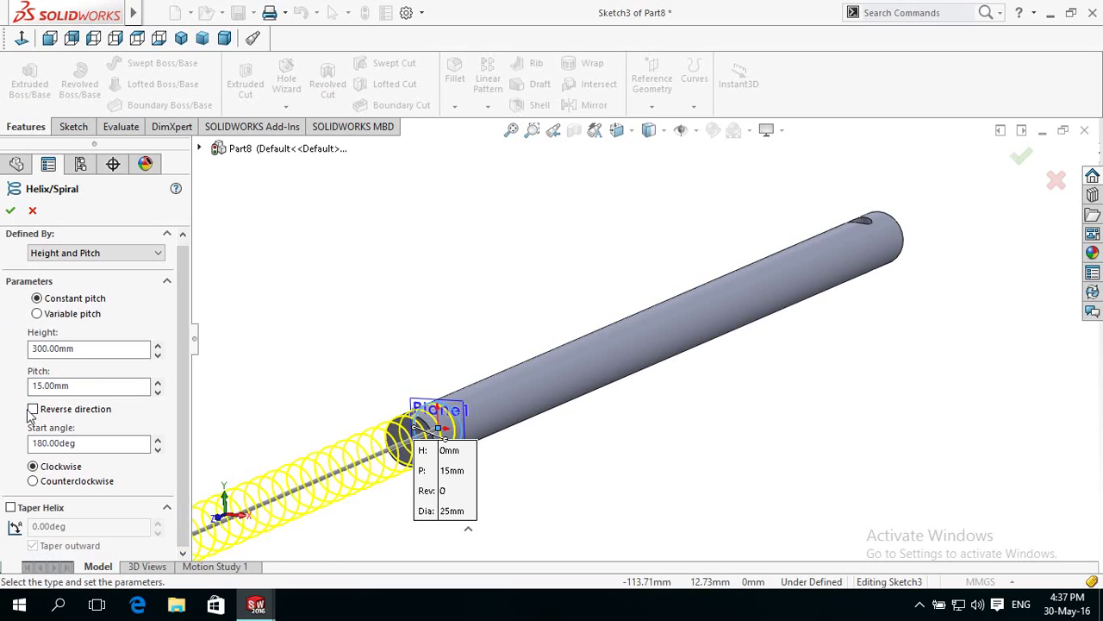
click(29, 409)
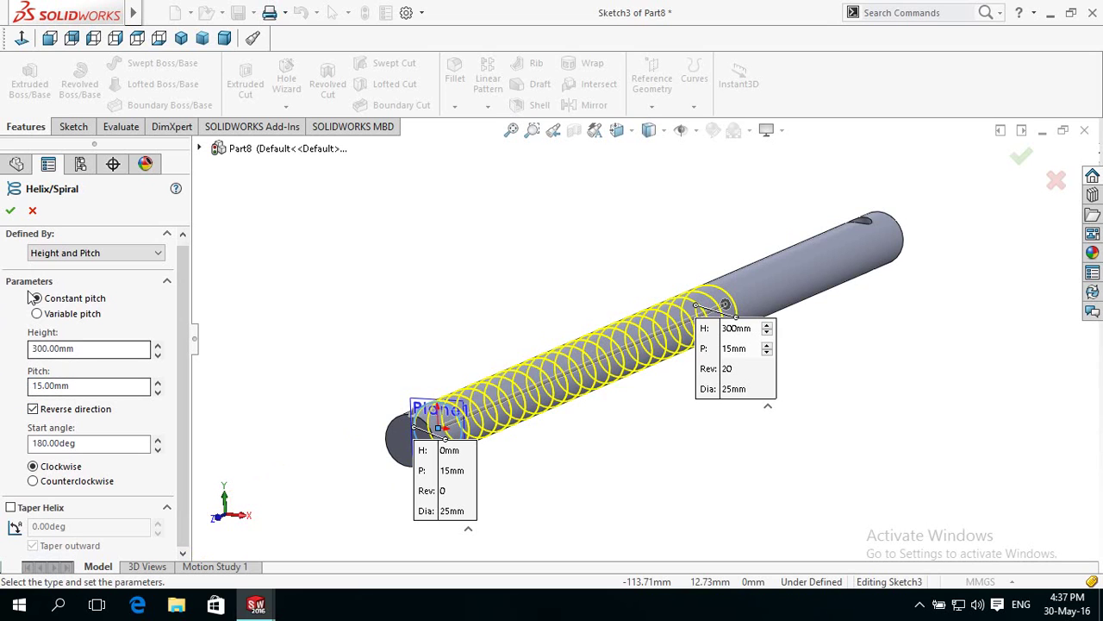
click(15, 212)
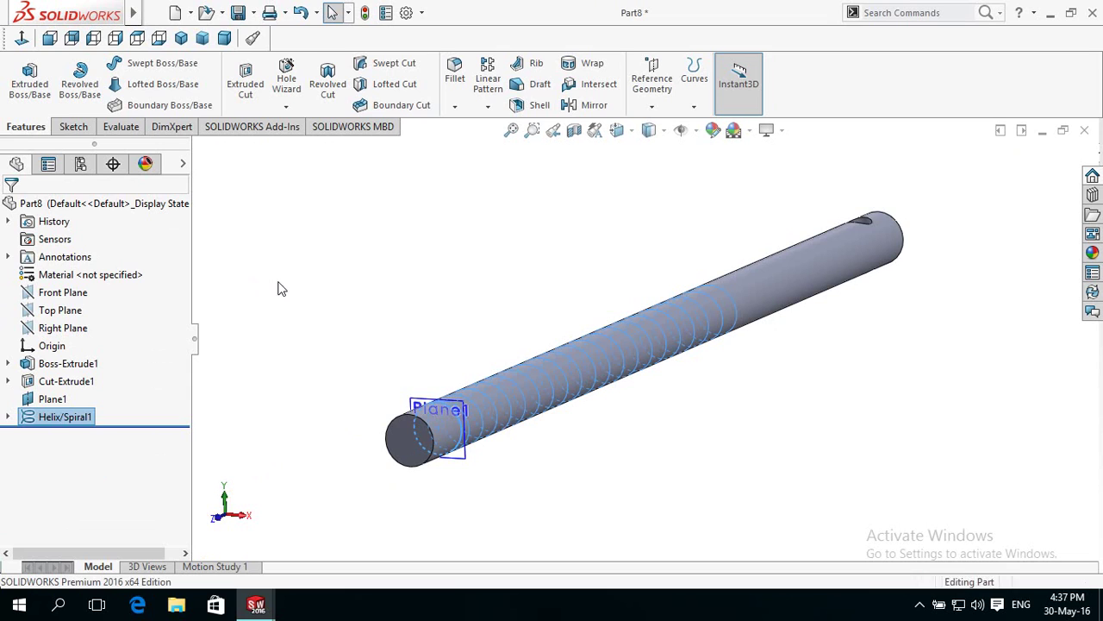
click(277, 284)
- Try a reference plane on the rod's round face, then cancel it
click(462, 462)
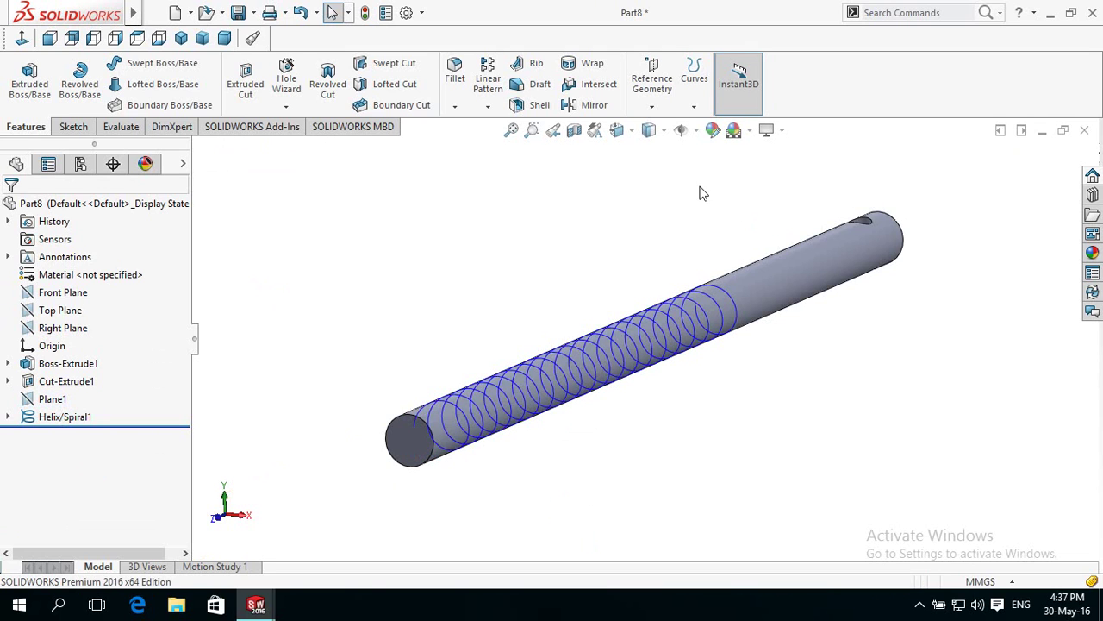
click(660, 94)
click(480, 507)
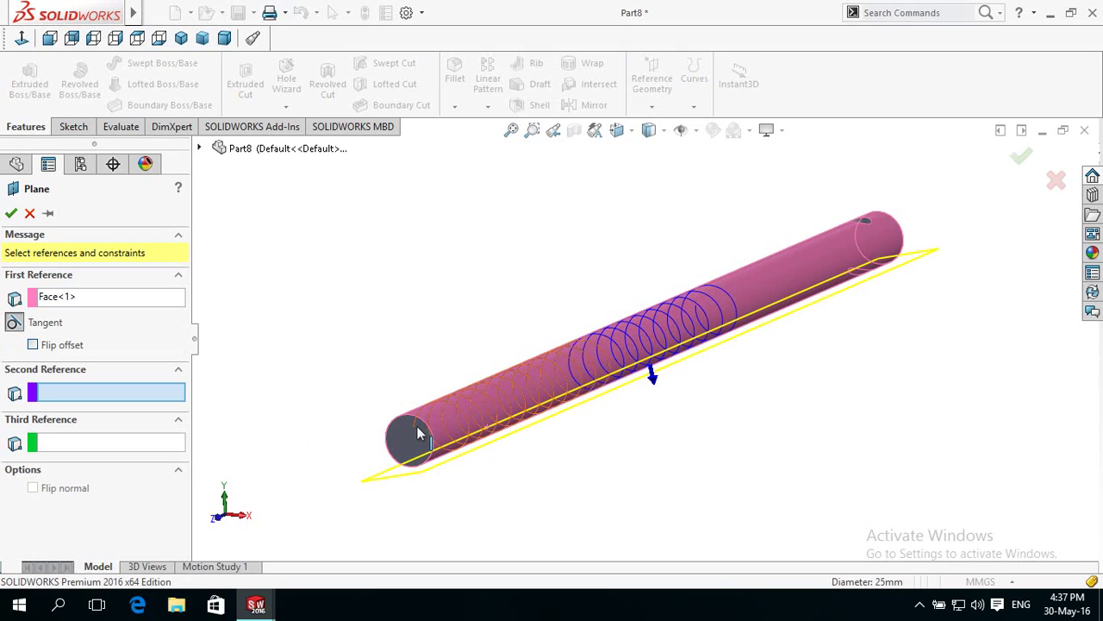
click(77, 299)
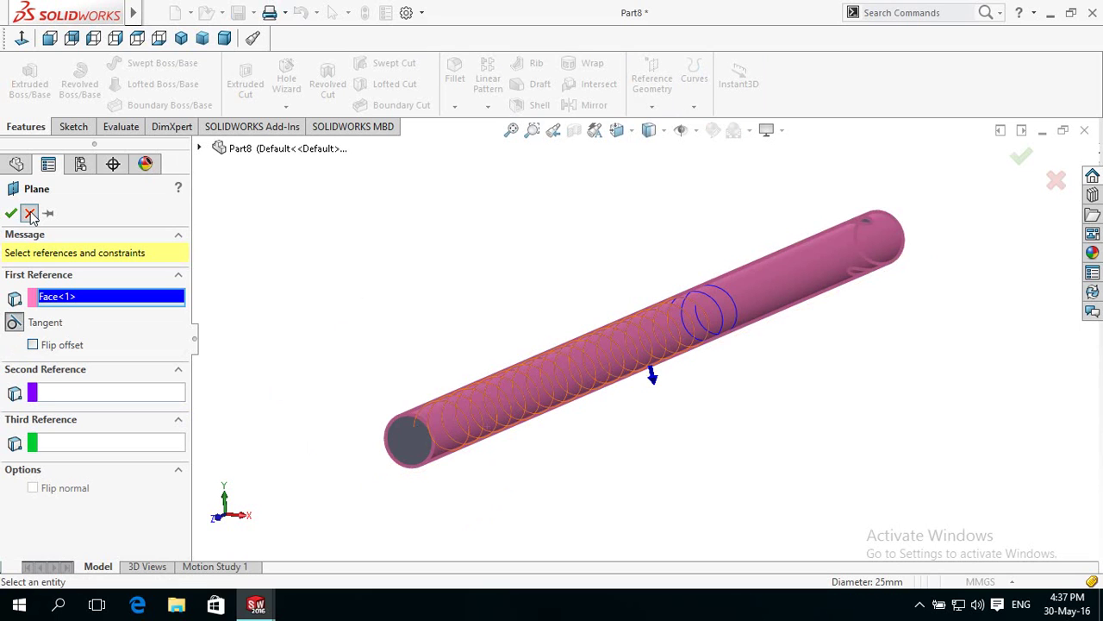
click(29, 214)
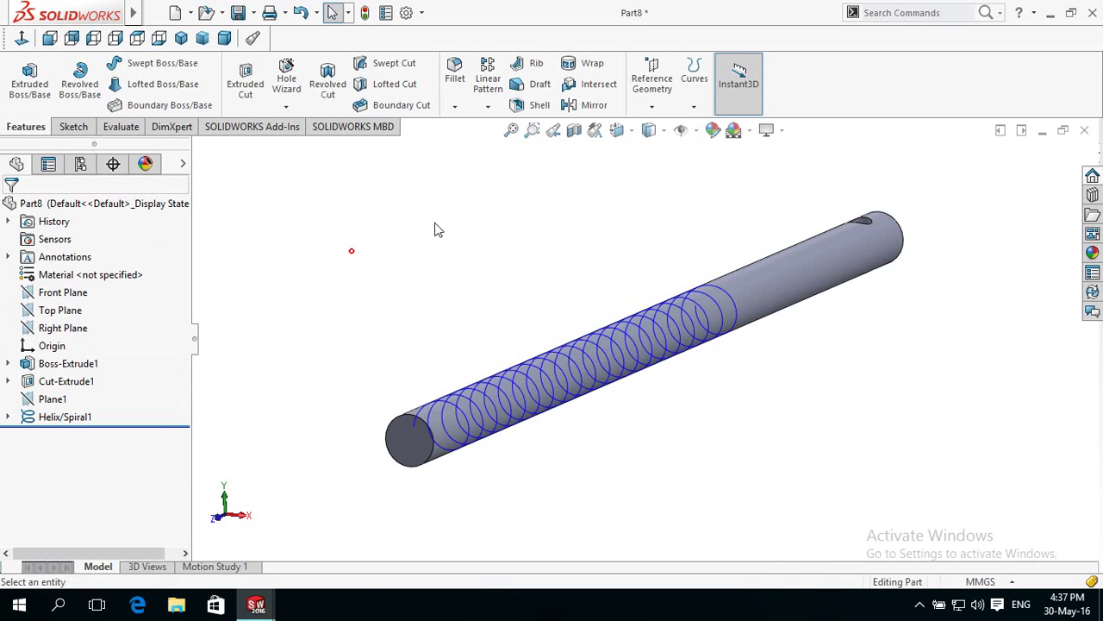
- Start a new reference plane and expand the part's feature tree for references
click(653, 87)
click(661, 128)
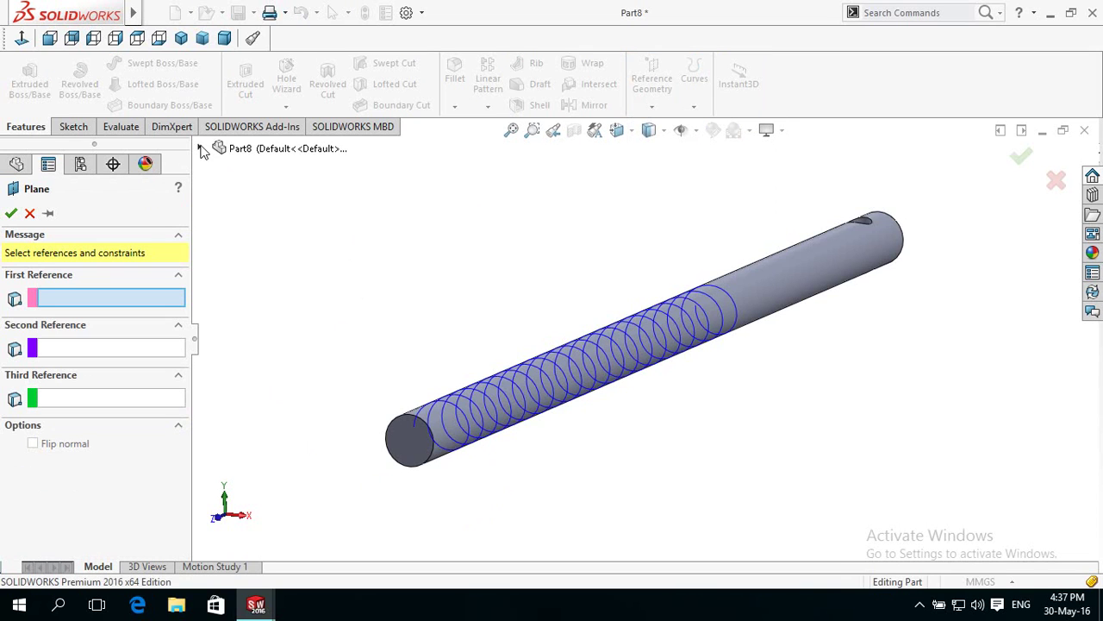
click(201, 149)
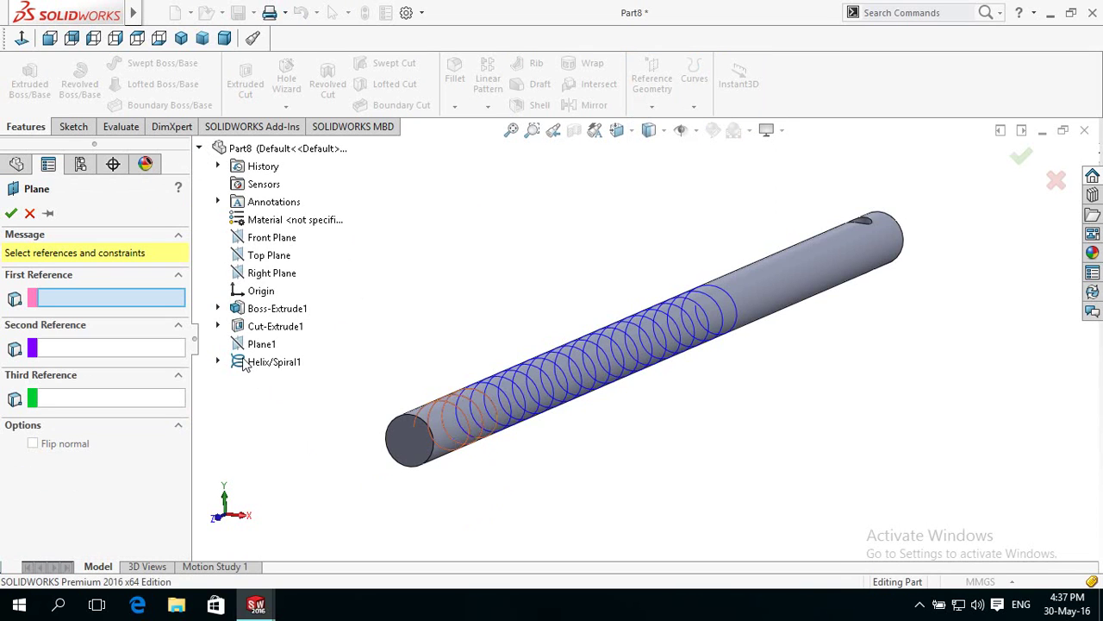
- Define Plane2 from Helix/Spiral1 and the helix's end point
click(237, 373)
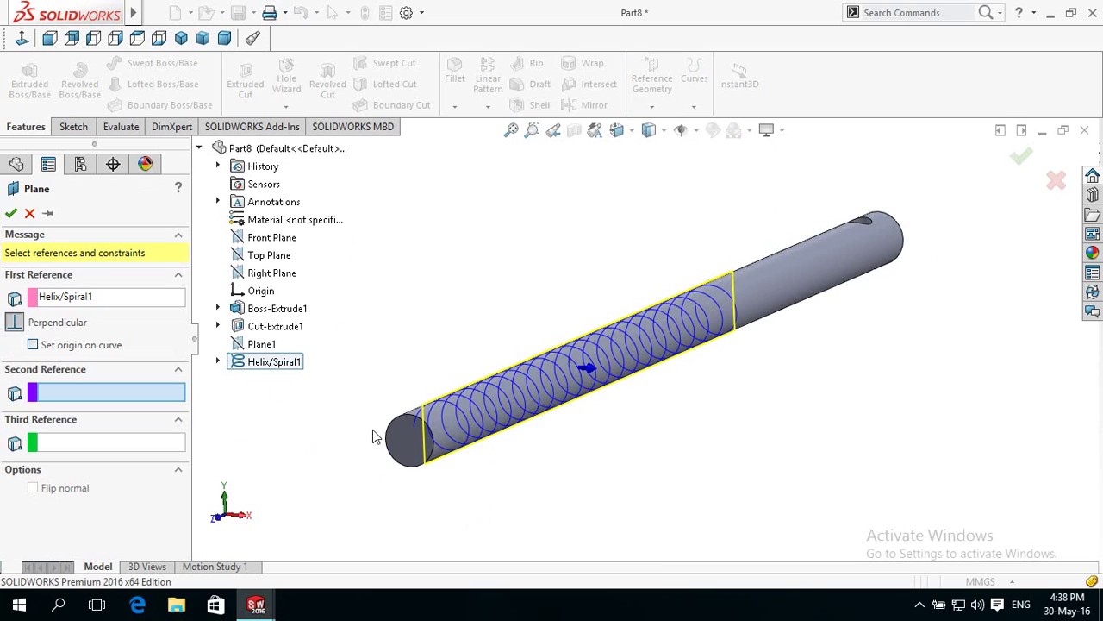
click(413, 430)
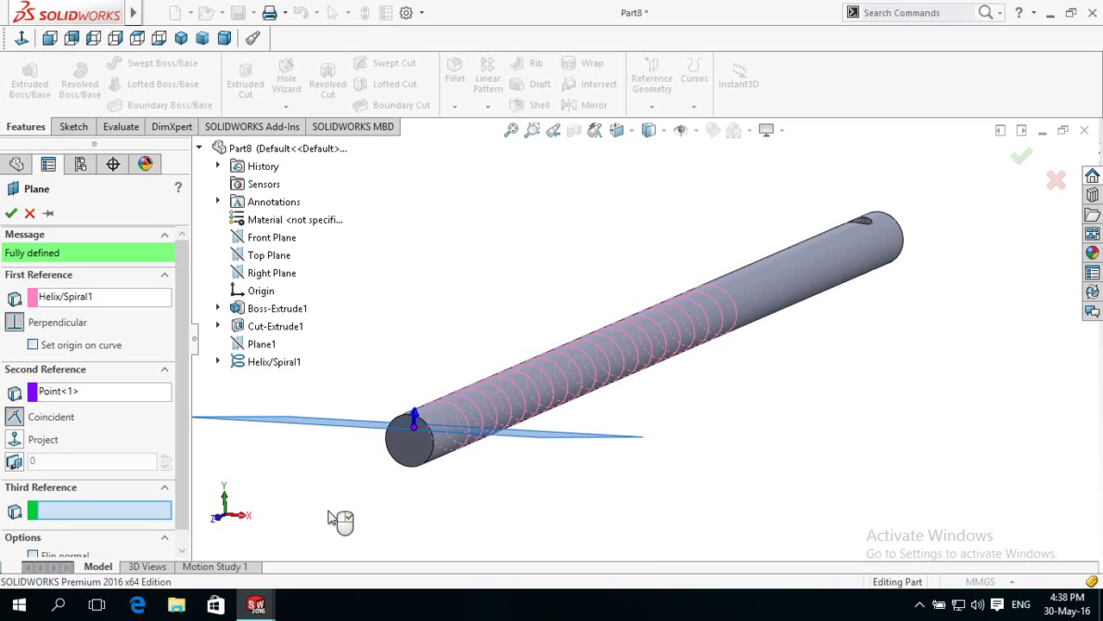
click(10, 214)
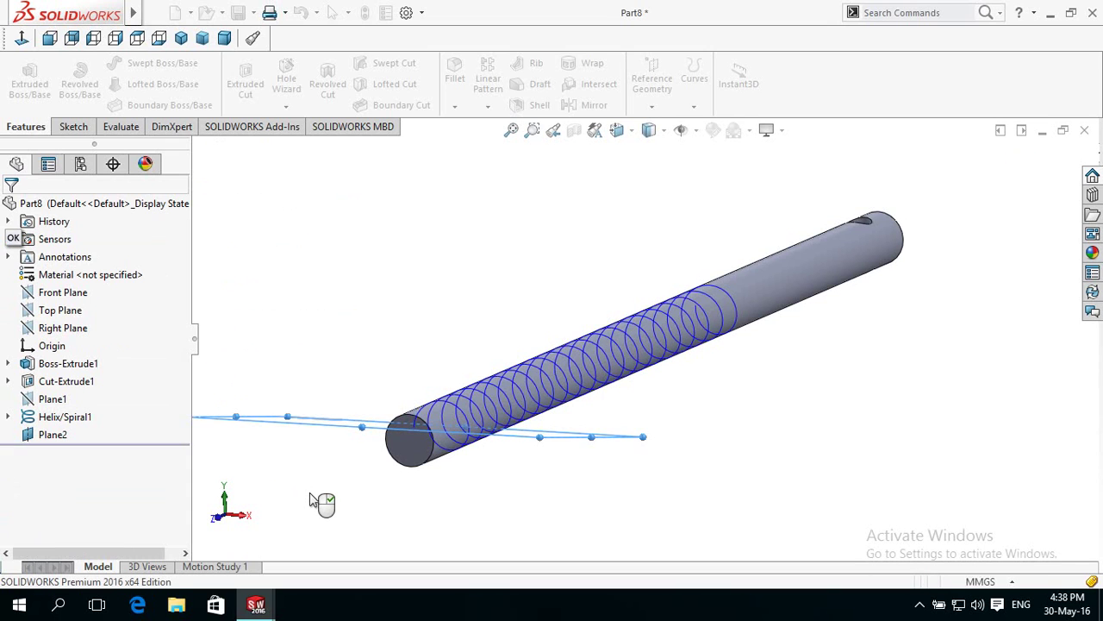
- Open a sketch on Plane2 viewed normal to it, then exit the empty sketch
click(317, 431)
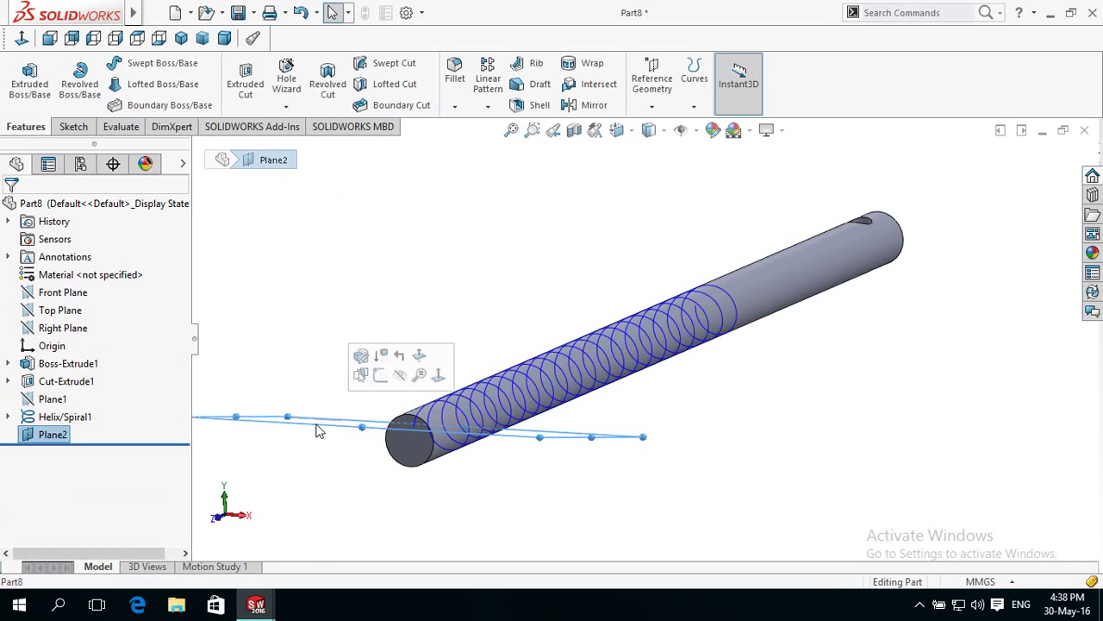
click(362, 374)
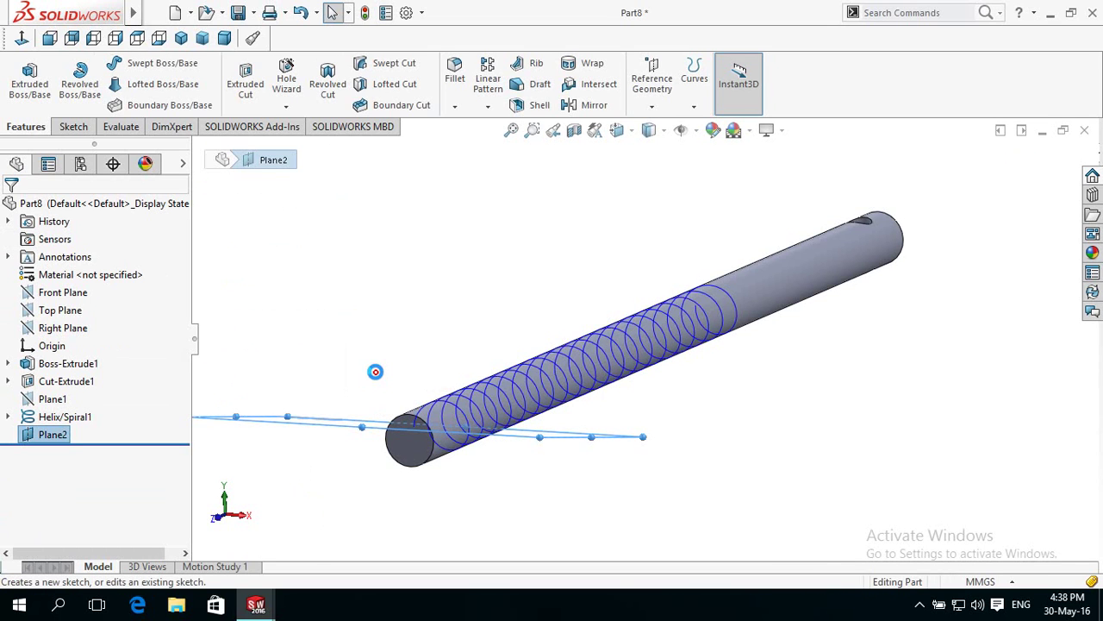
click(22, 40)
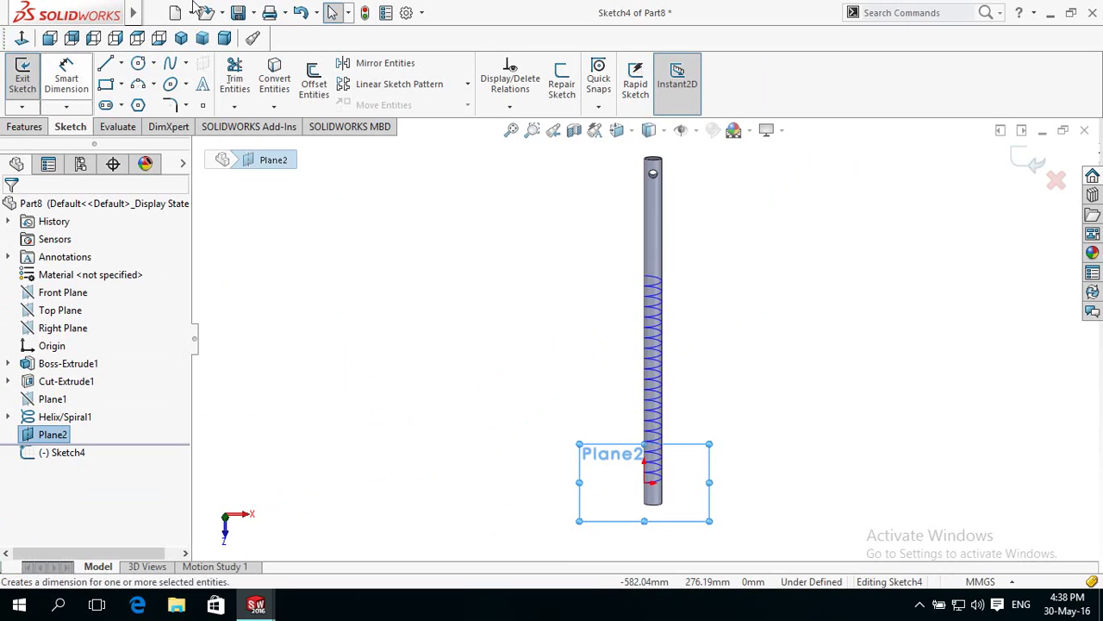
click(1028, 164)
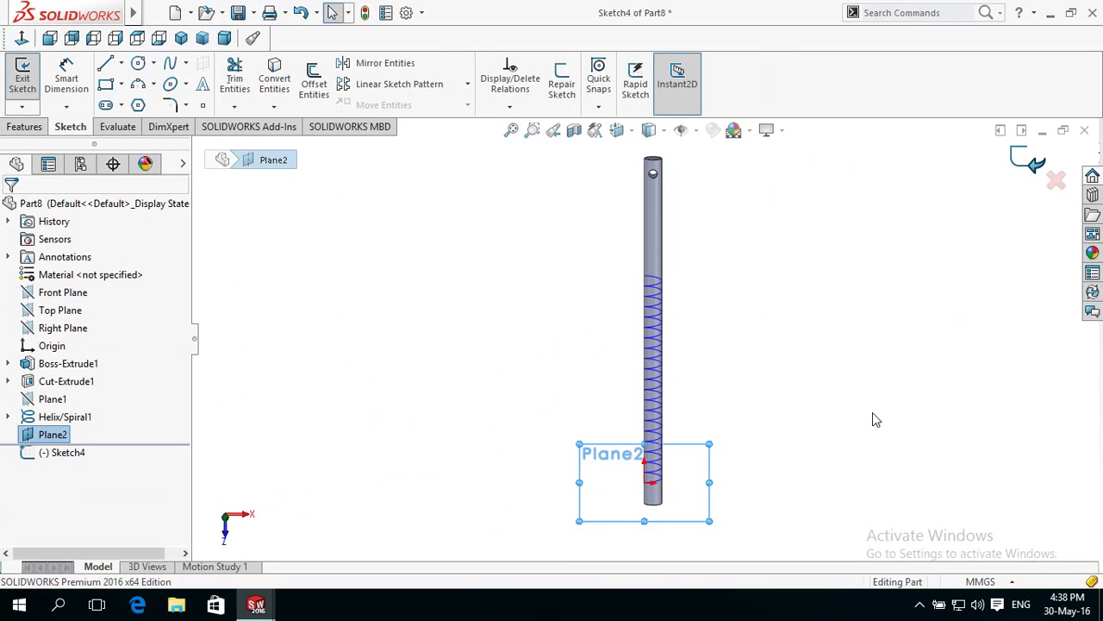
click(708, 476)
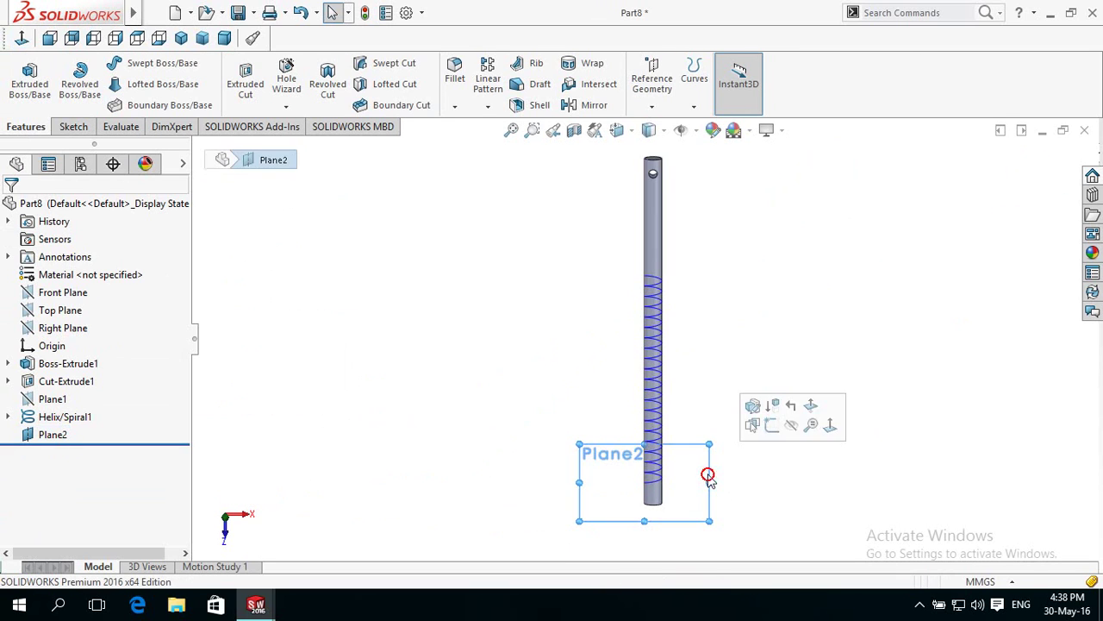
- Hide Plane2, tilt the view, and review Plane1's definition without changes
click(792, 423)
middle_drag(727, 517, 498, 322)
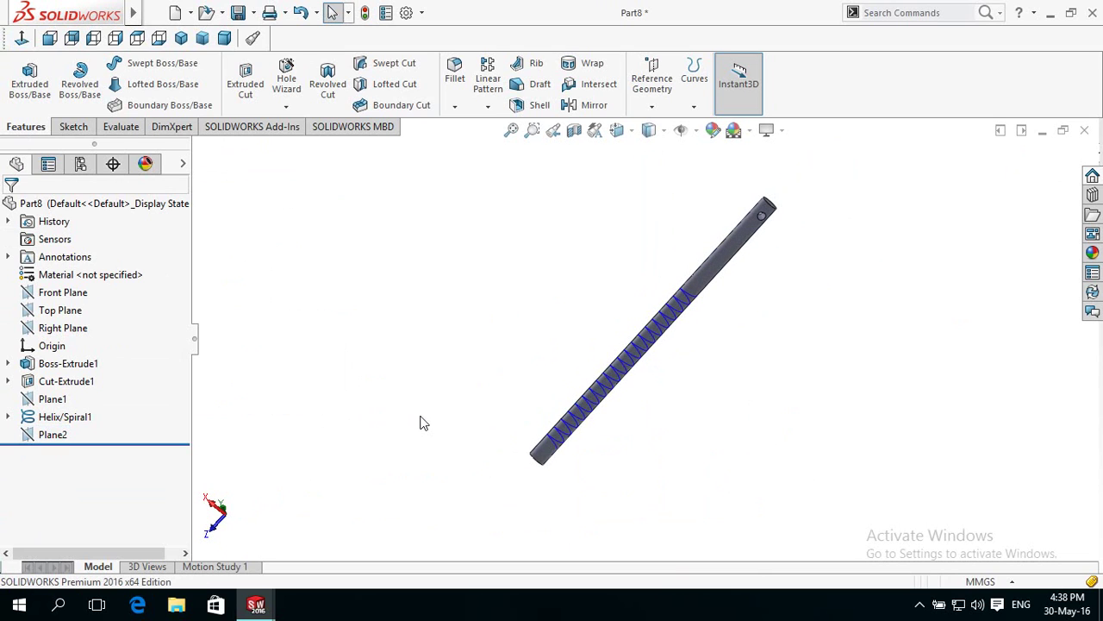
click(24, 402)
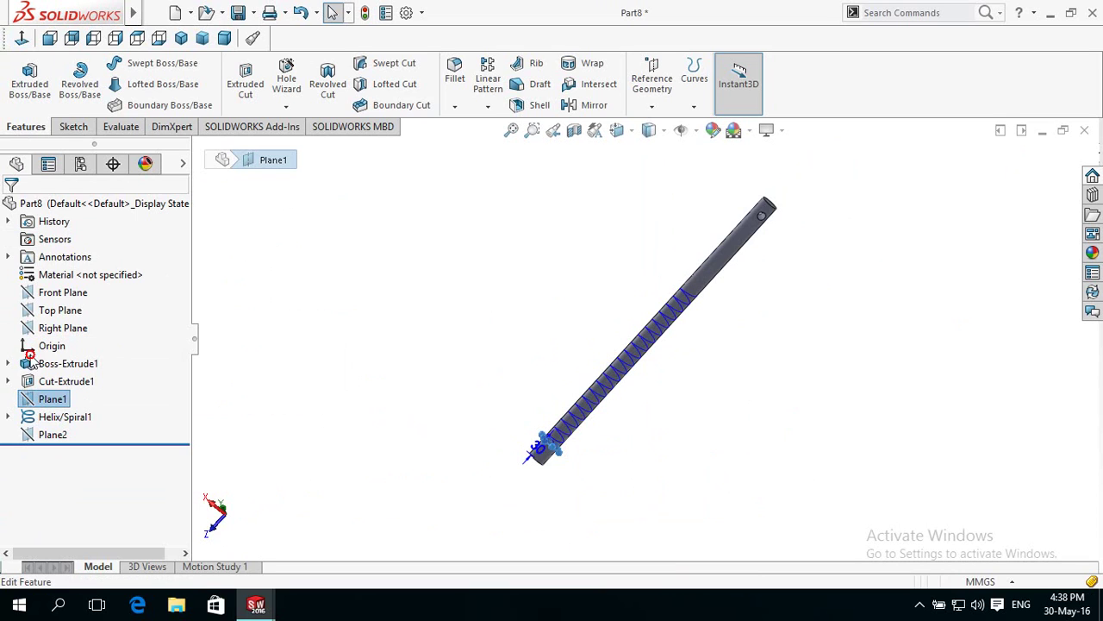
click(28, 362)
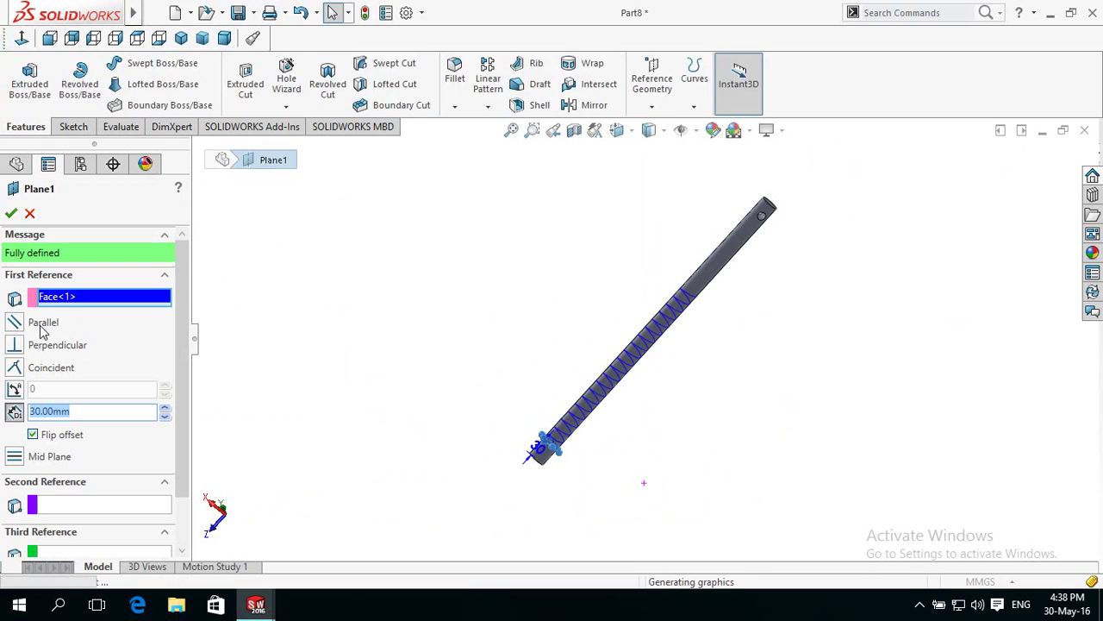
click(29, 215)
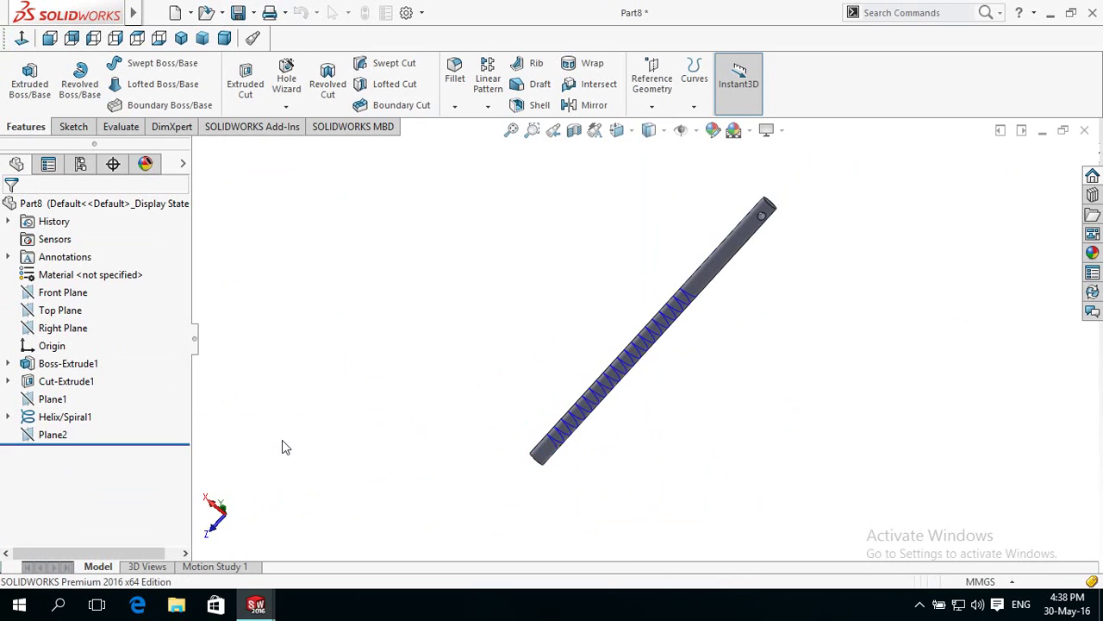
- Start a sketch on Plane1 viewed normal to it, with a 3-sided polygon tool
click(50, 405)
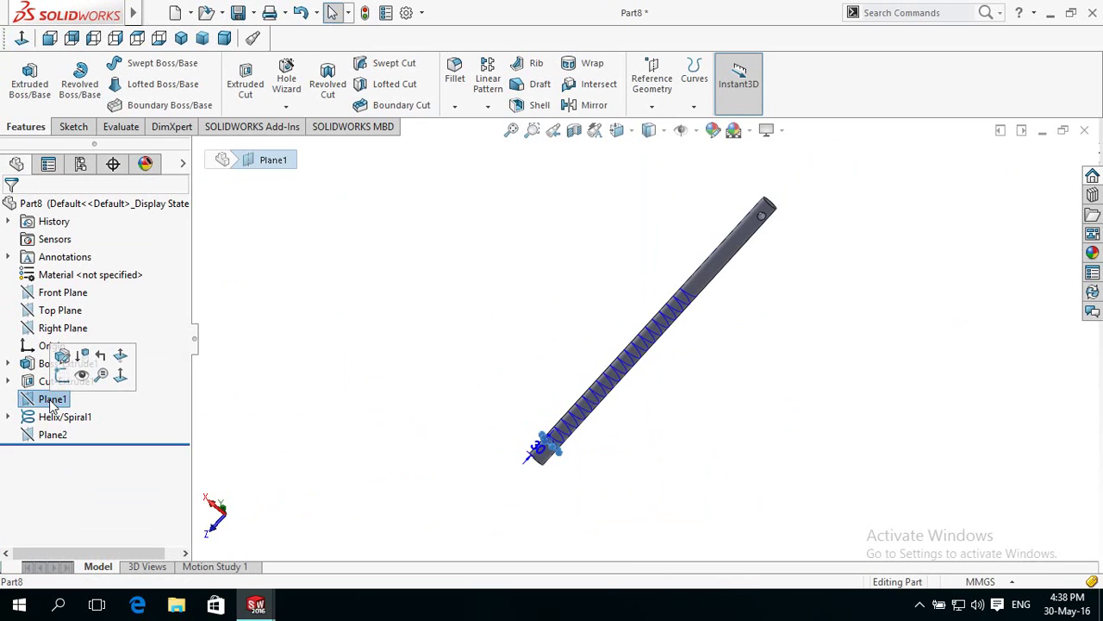
click(66, 381)
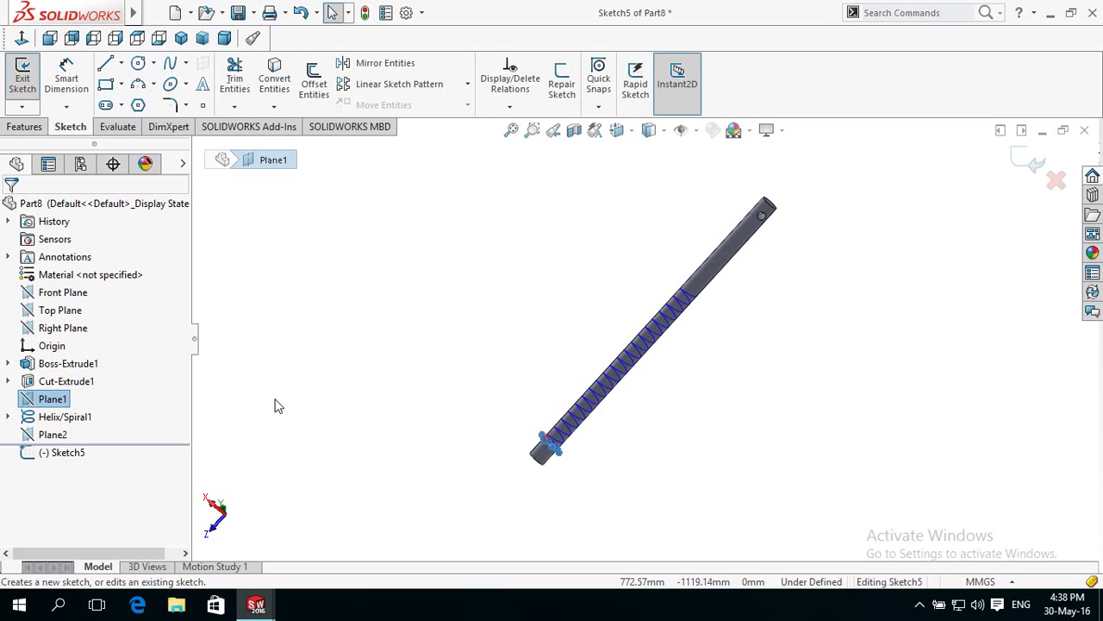
click(20, 38)
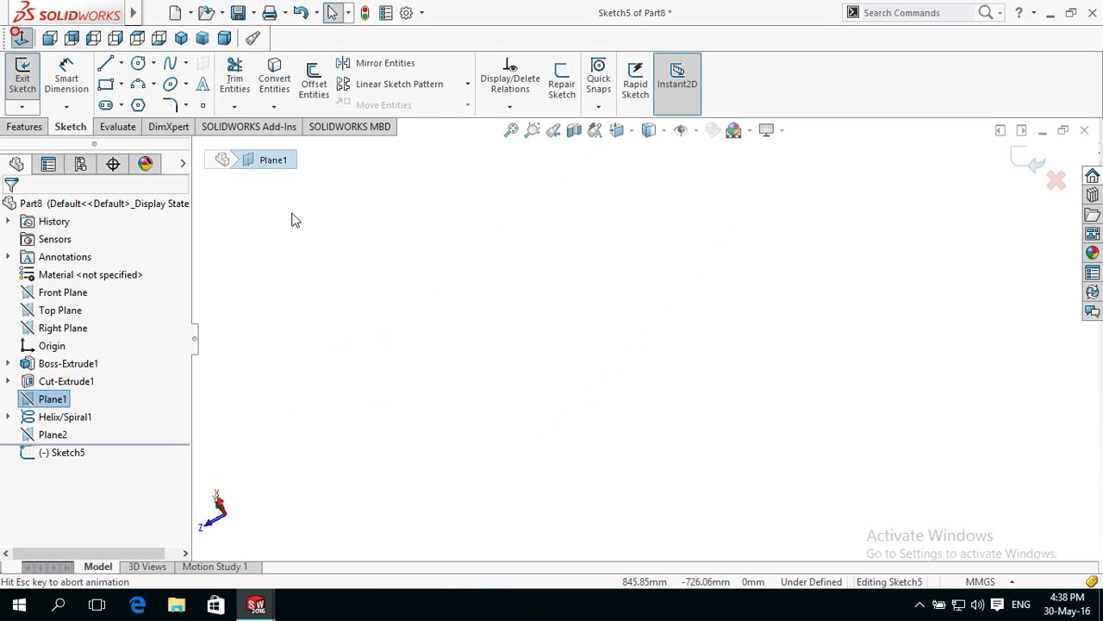
click(366, 390)
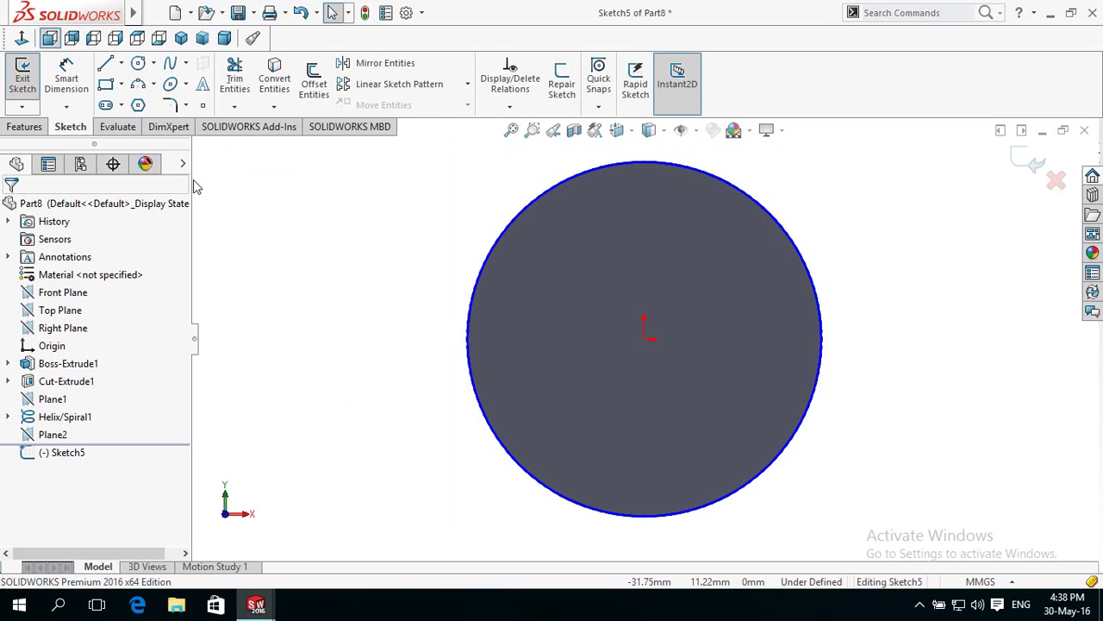
click(138, 105)
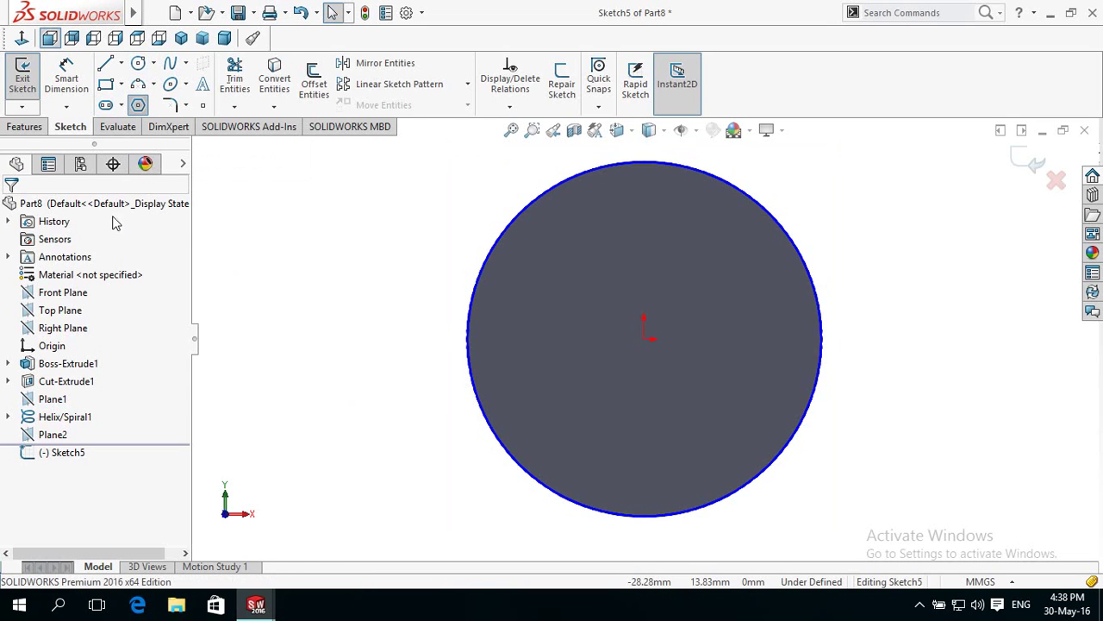
double_click(62, 302)
text(3)
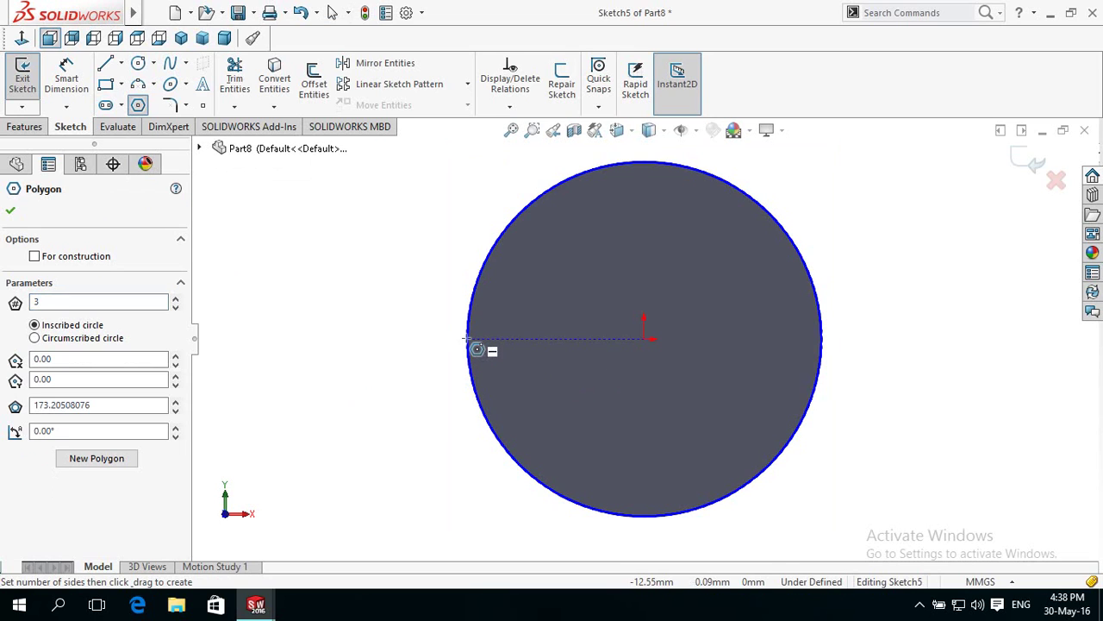
text(z)
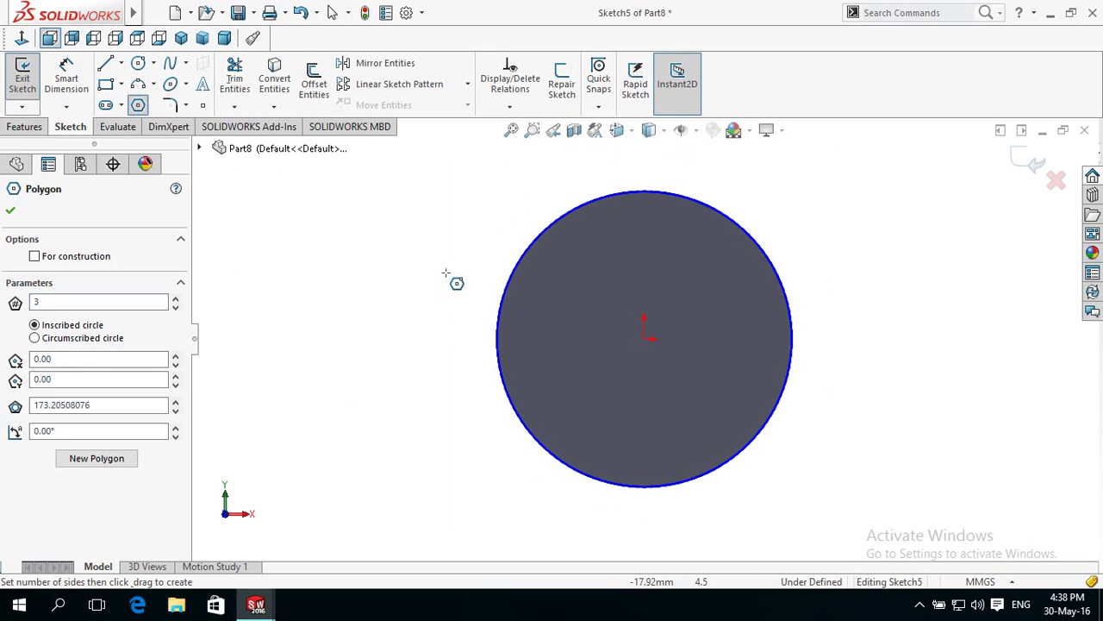
- Show hidden lines, then draw the triangle centred on the circle's left edge
click(651, 131)
click(651, 222)
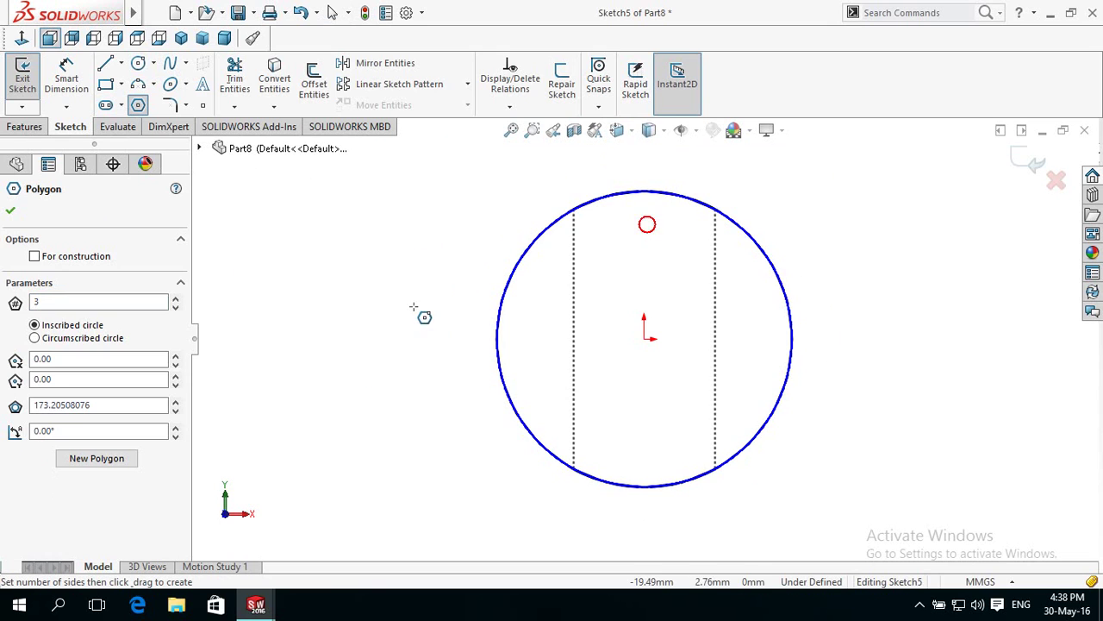
middle_drag(419, 274, 424, 273)
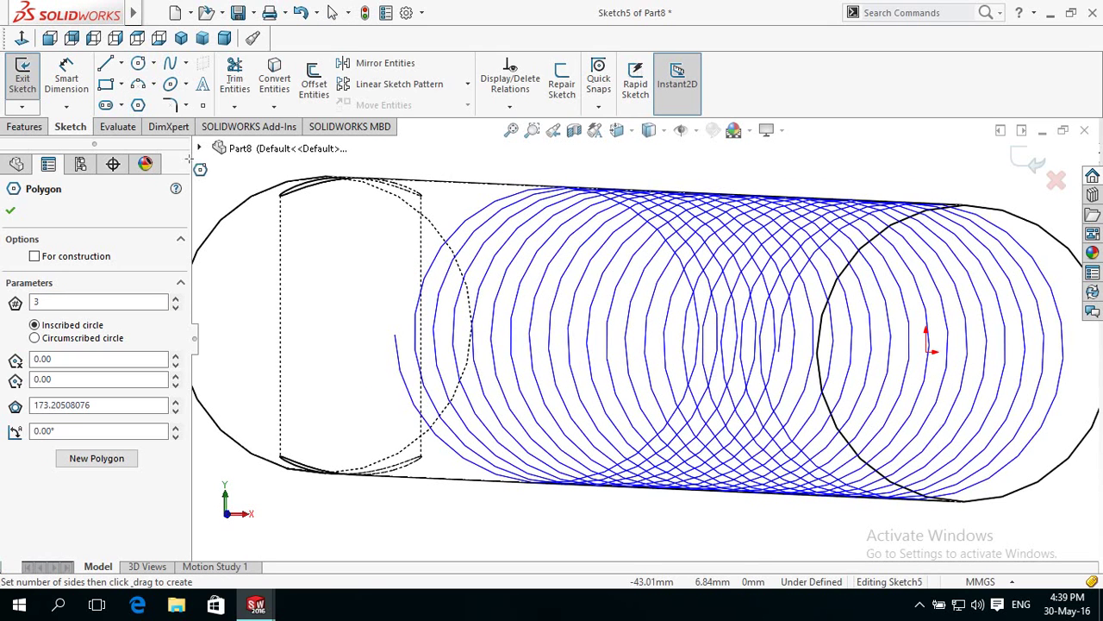
click(22, 37)
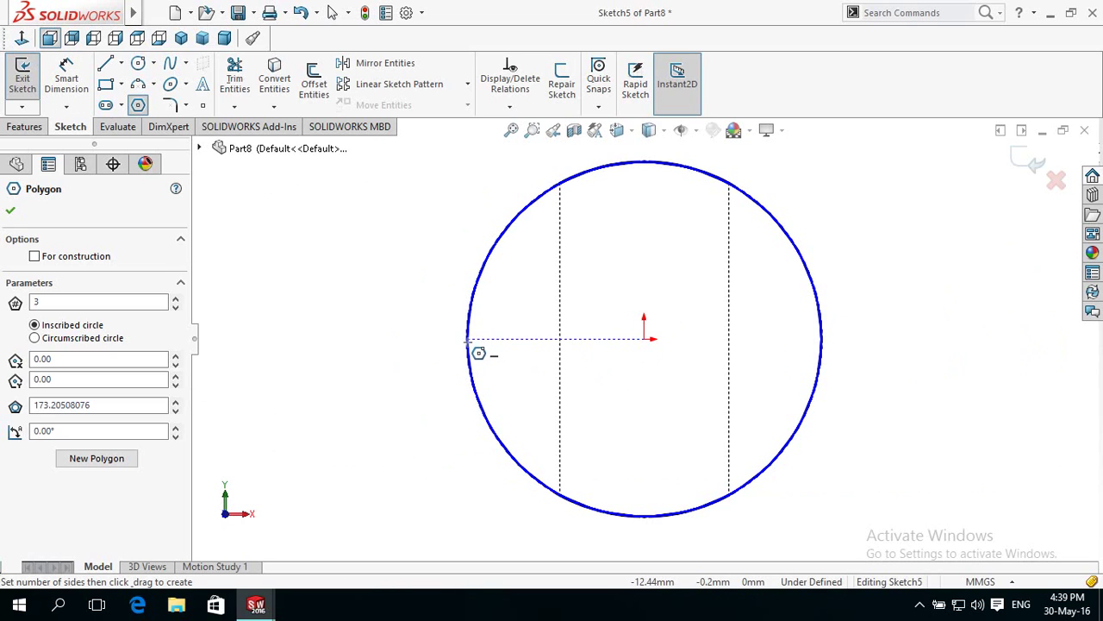
click(468, 338)
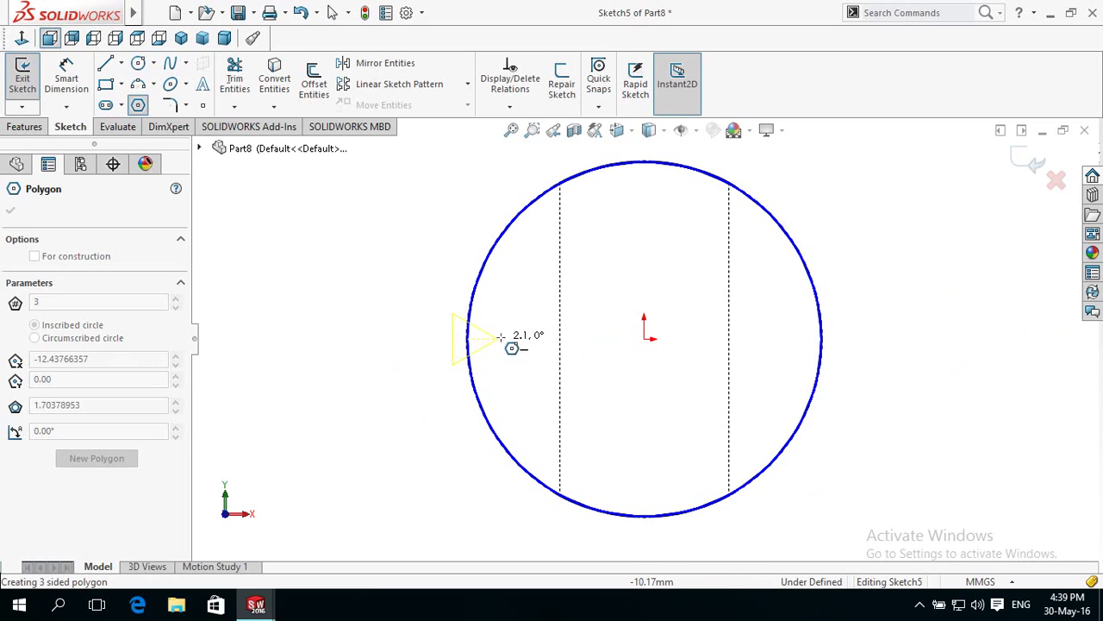
click(506, 338)
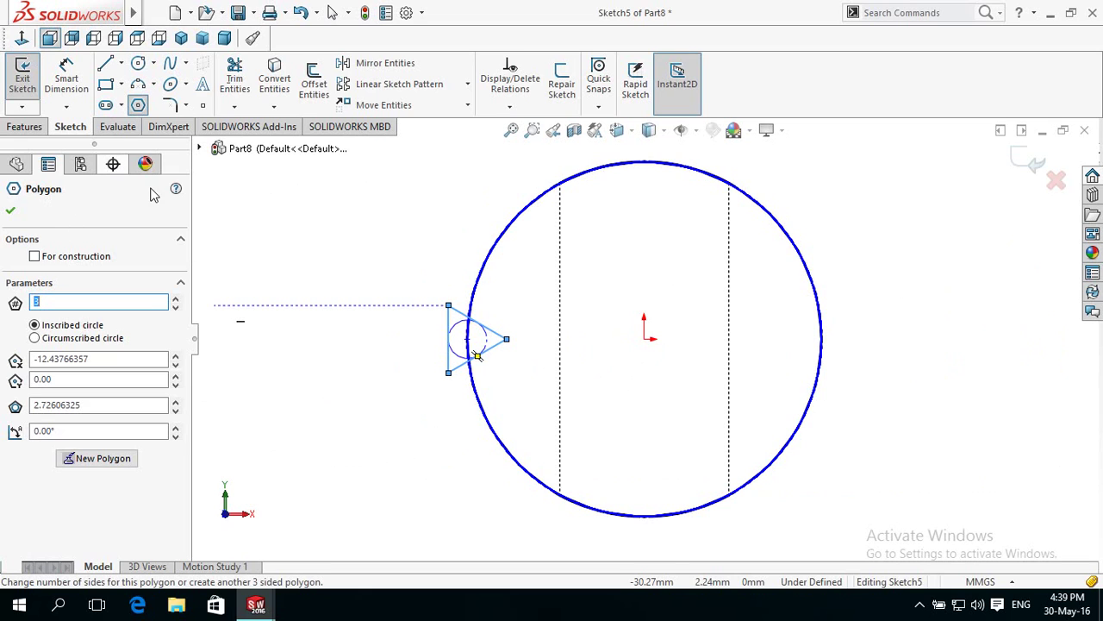
click(1057, 179)
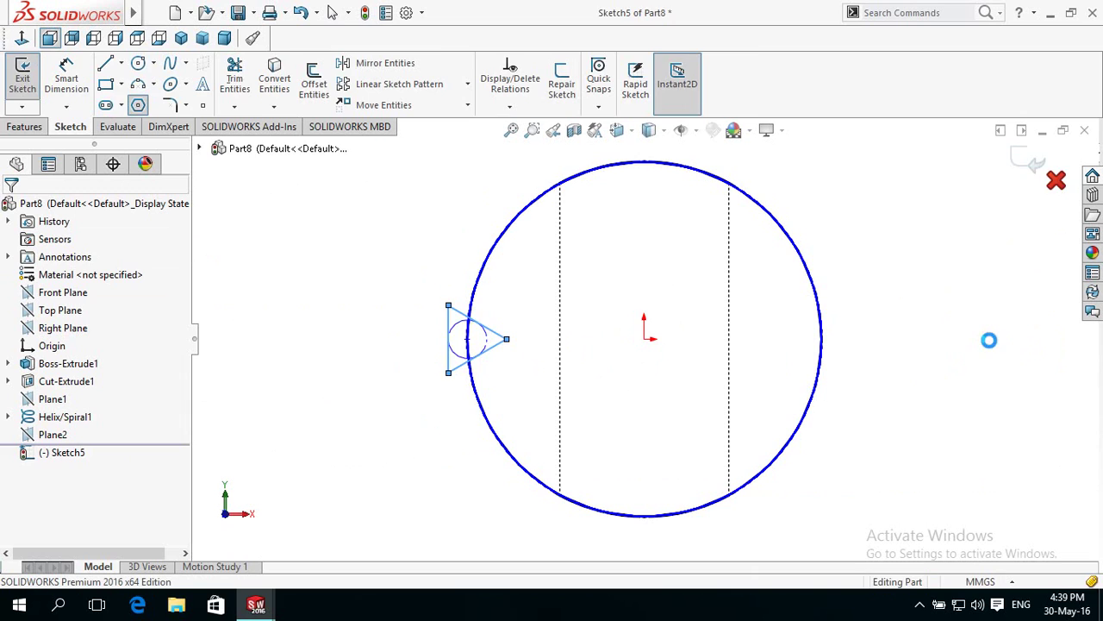
- Start a sketch on Top Plane, viewed normal to it and zoomed near the helix start
scroll(987, 351, up, 2)
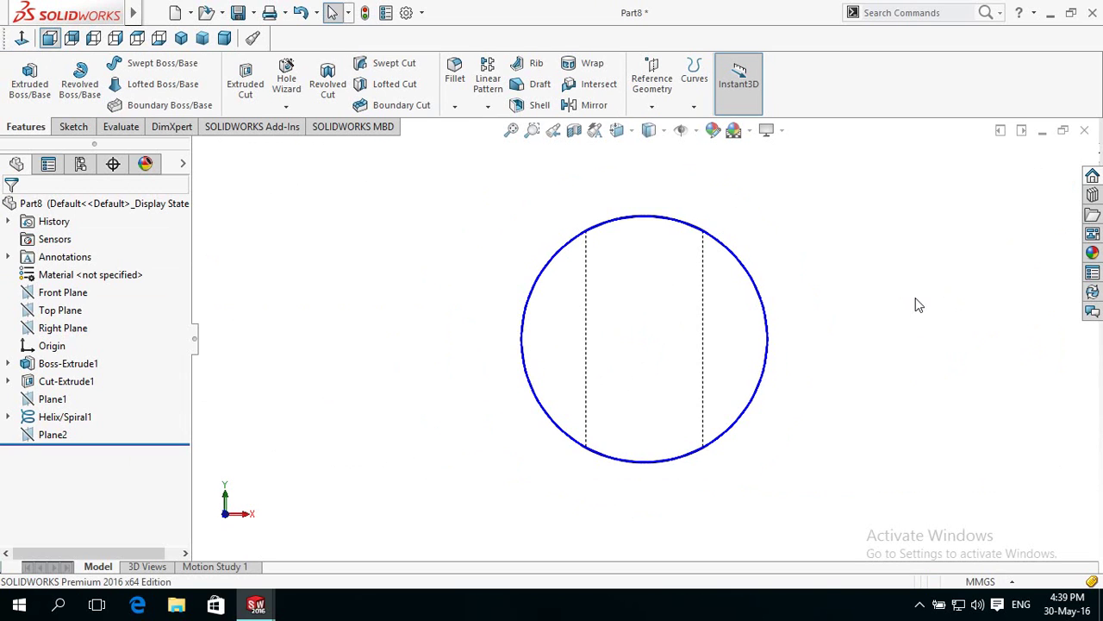
middle_drag(918, 305, 916, 295)
scroll(552, 444, up, 3)
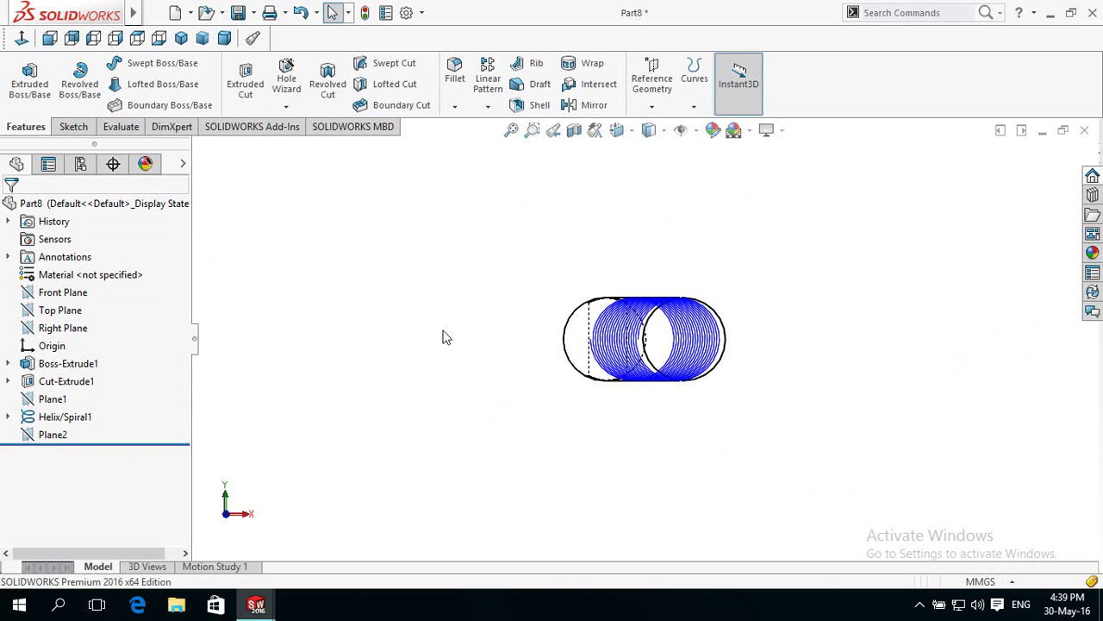
click(69, 313)
click(84, 290)
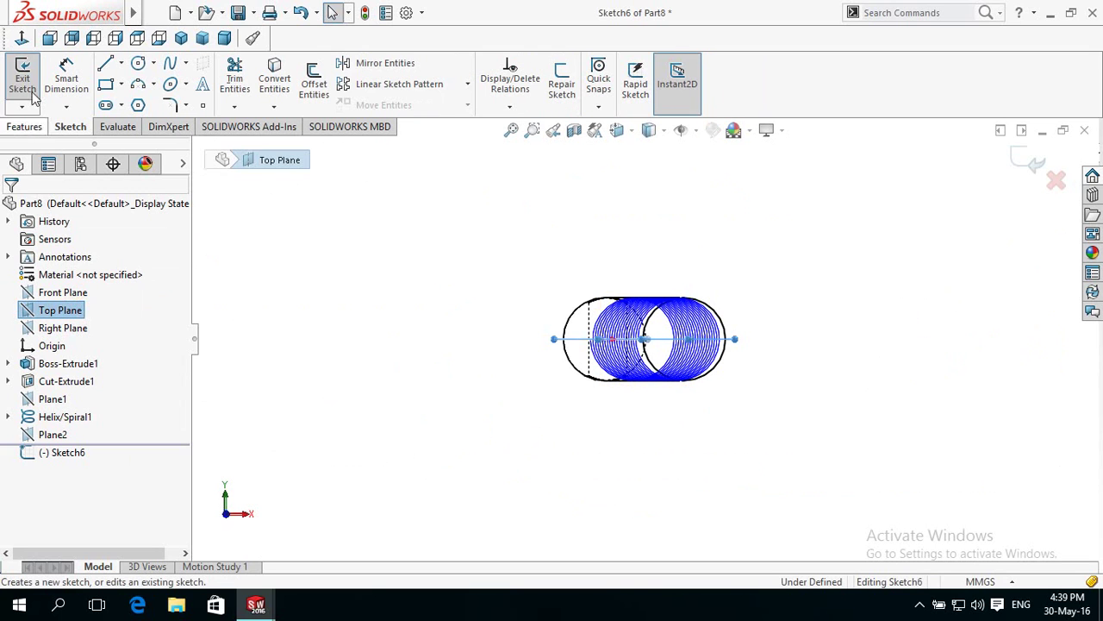
click(22, 39)
scroll(530, 527, down, 4)
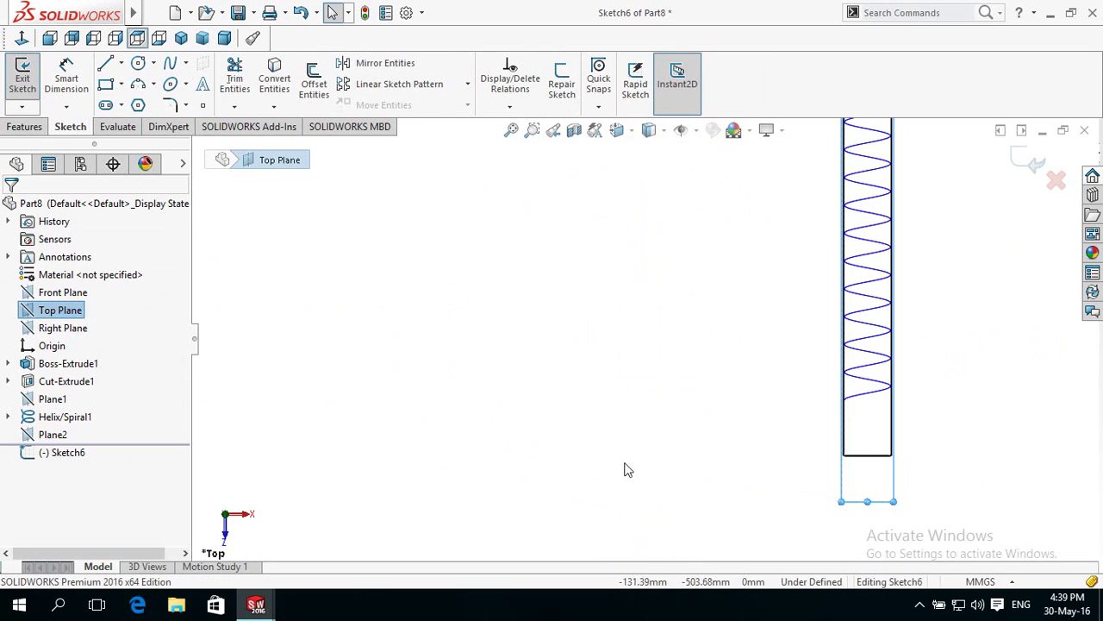
scroll(923, 442, down, 1)
scroll(922, 443, down, 2)
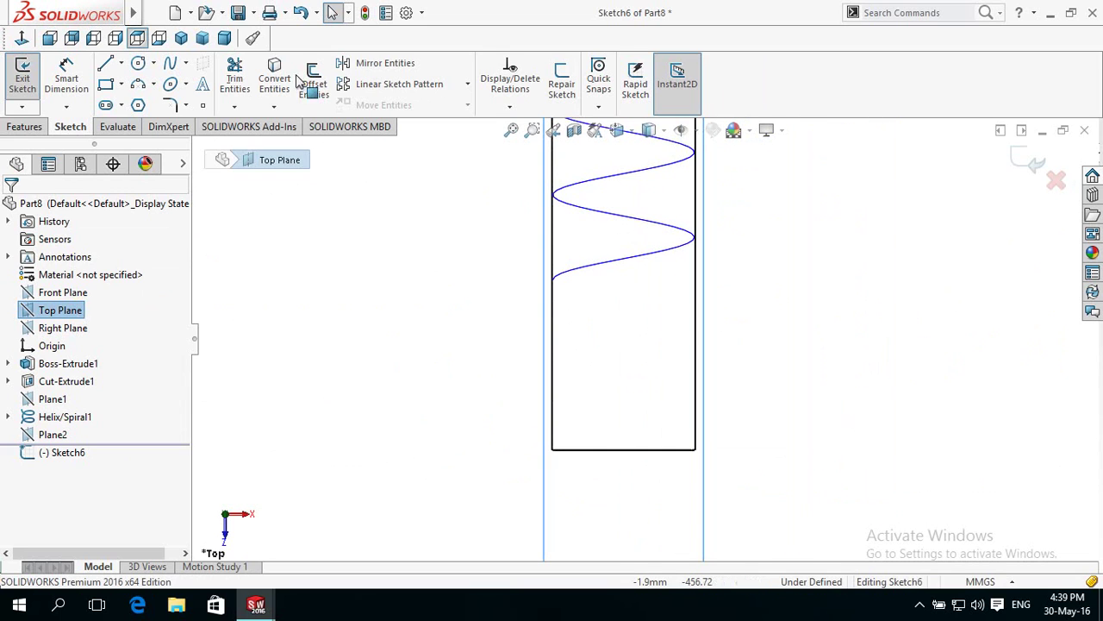
- Draw a 3-sided polygon, about 2.97 in size, centred on the rod edge at the helix start
click(138, 104)
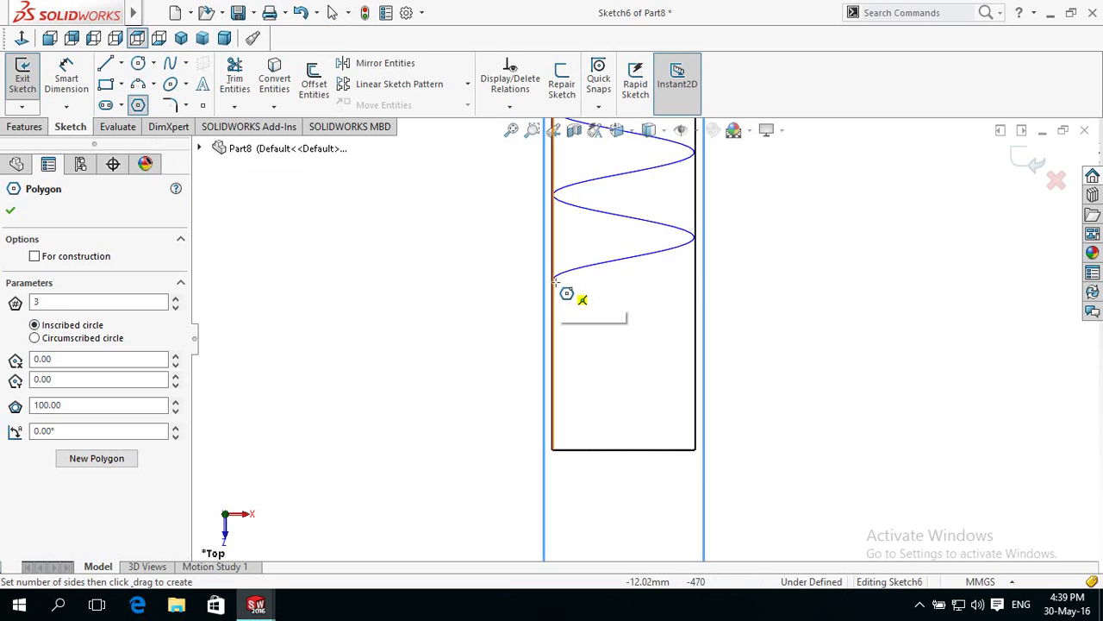
scroll(552, 278, down, 2)
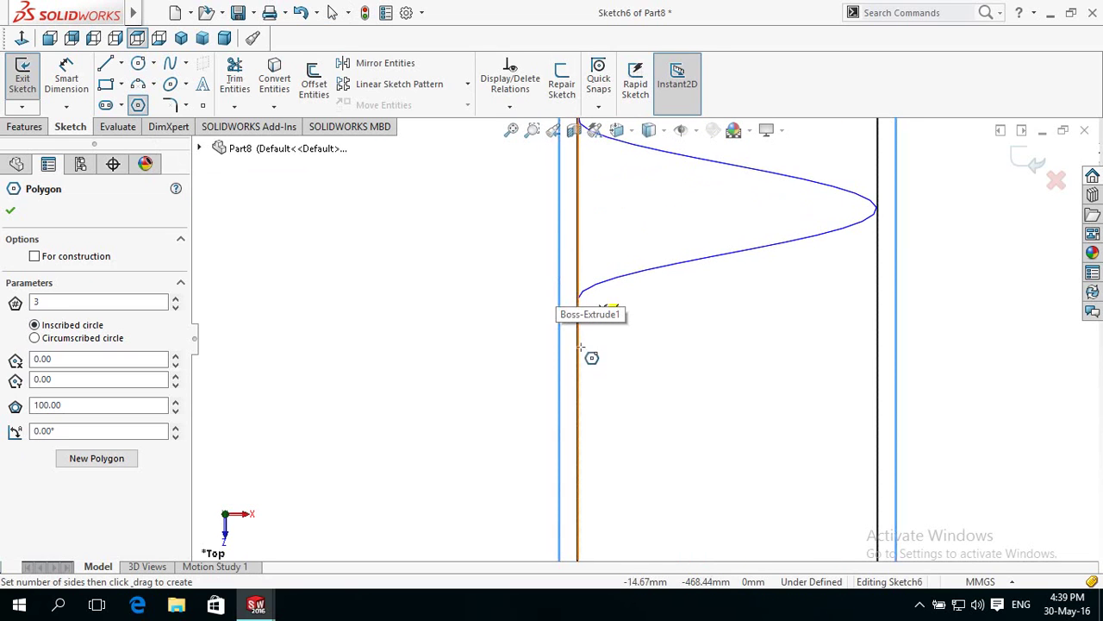
click(579, 299)
drag(609, 299, 613, 301)
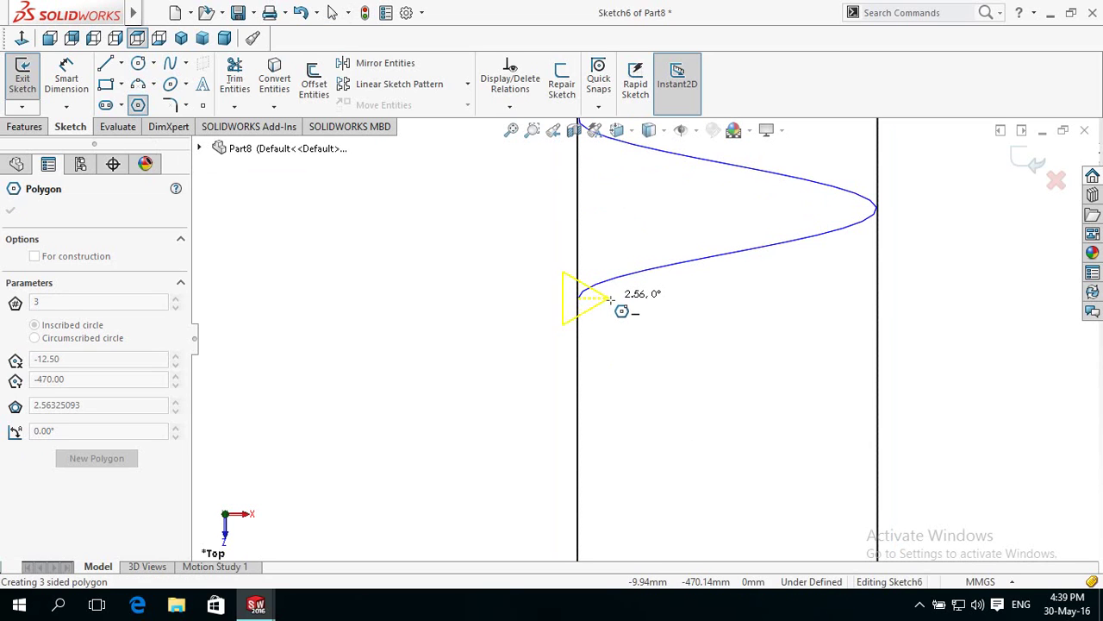
click(613, 301)
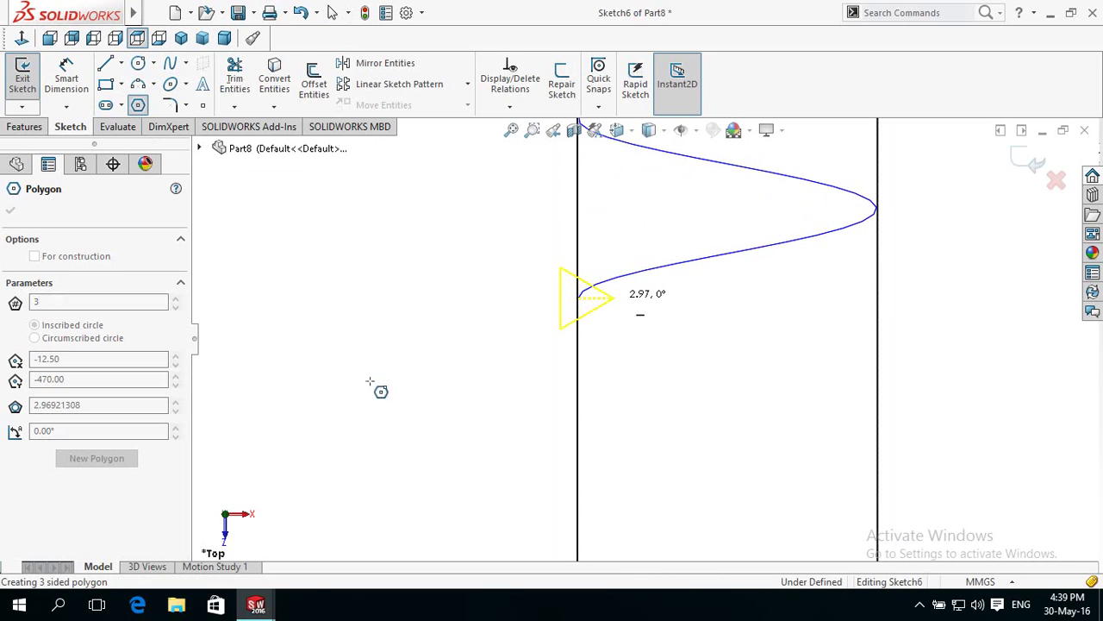
click(61, 83)
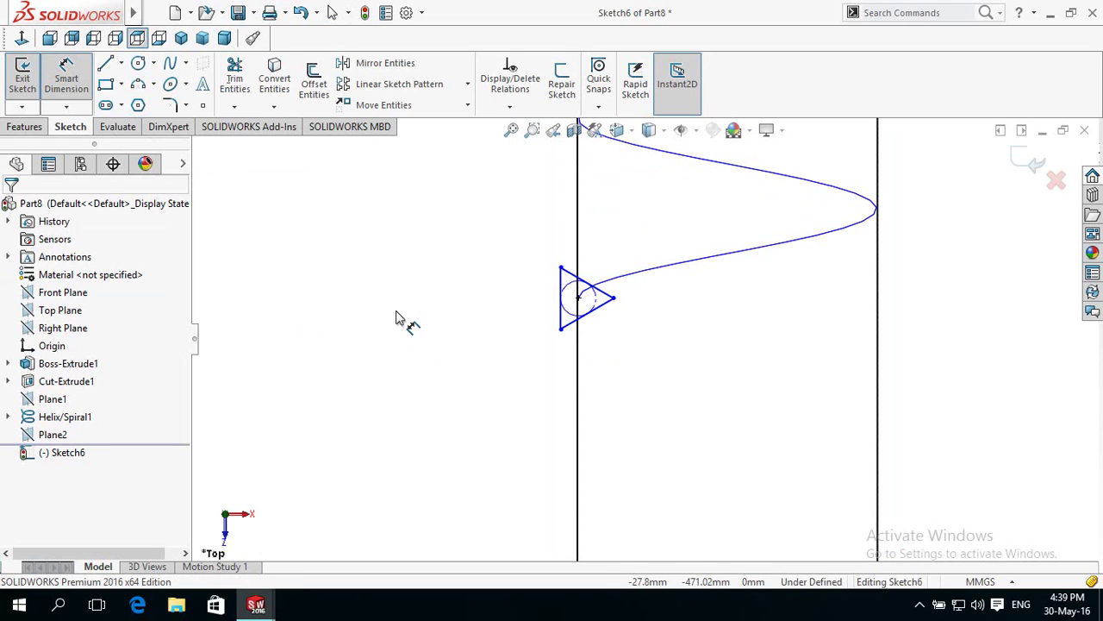
- Delete the triangle and draw a corner rectangle straddling the rod edge
key(Escape)
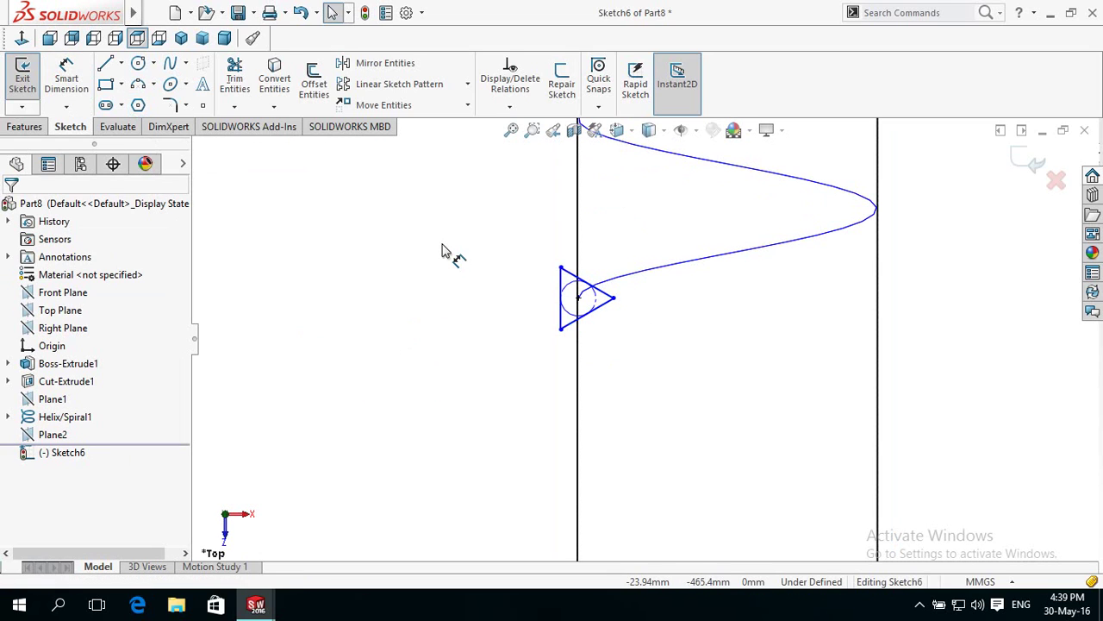
drag(532, 249, 629, 347)
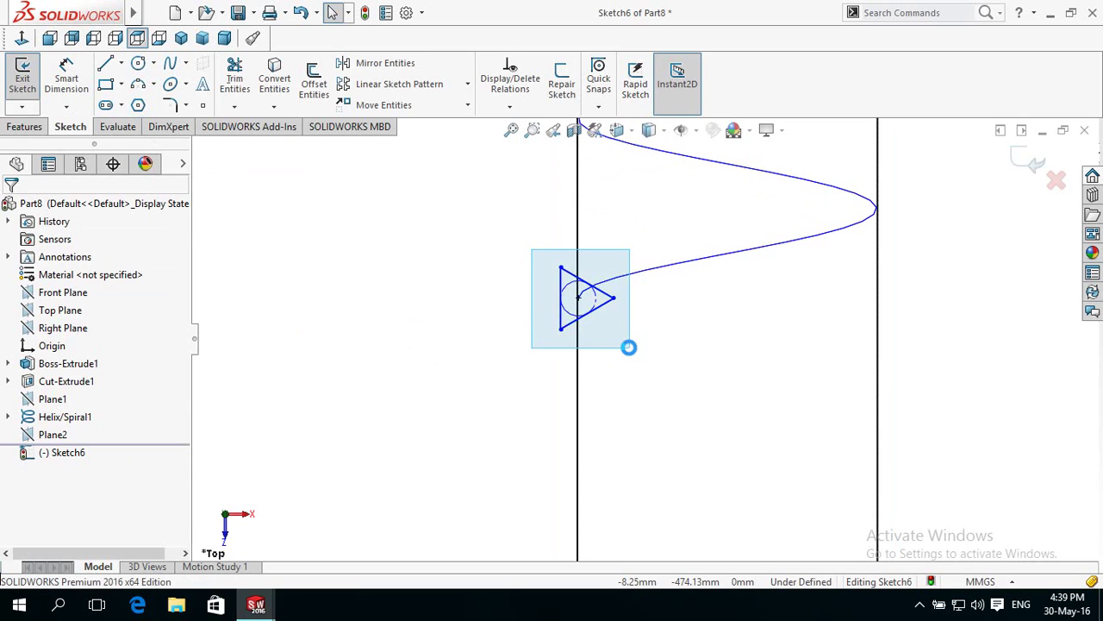
key(Delete)
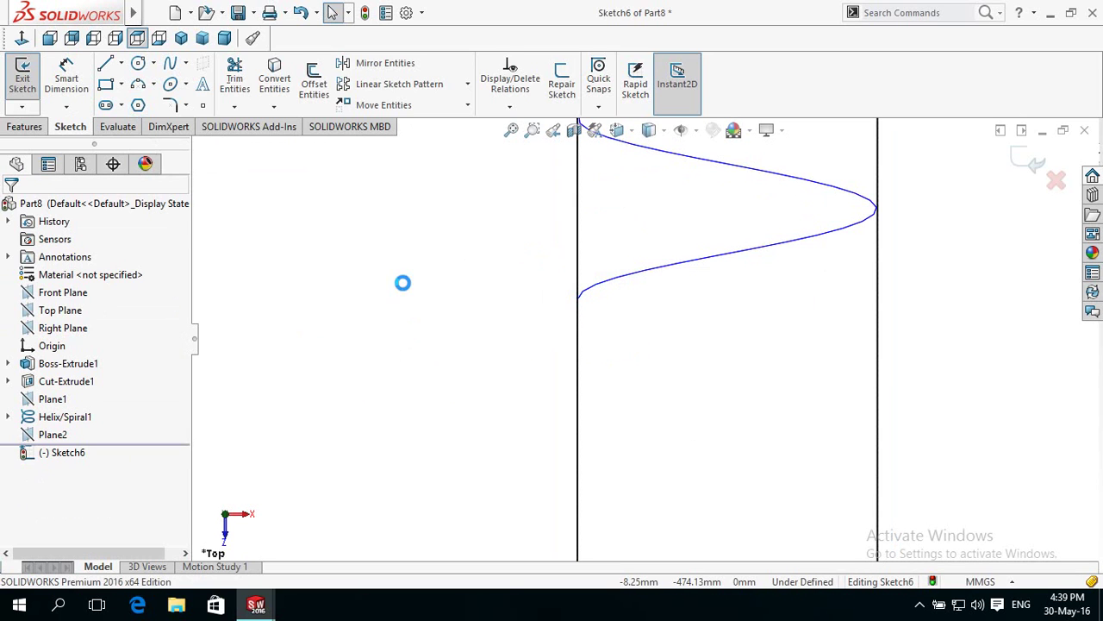
click(546, 330)
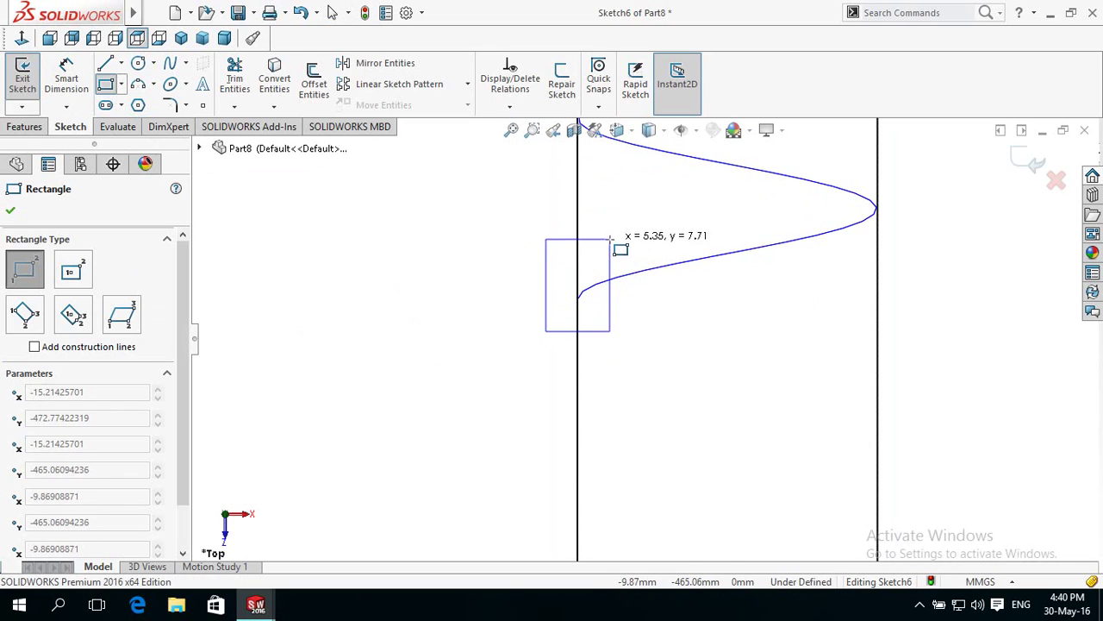
click(609, 239)
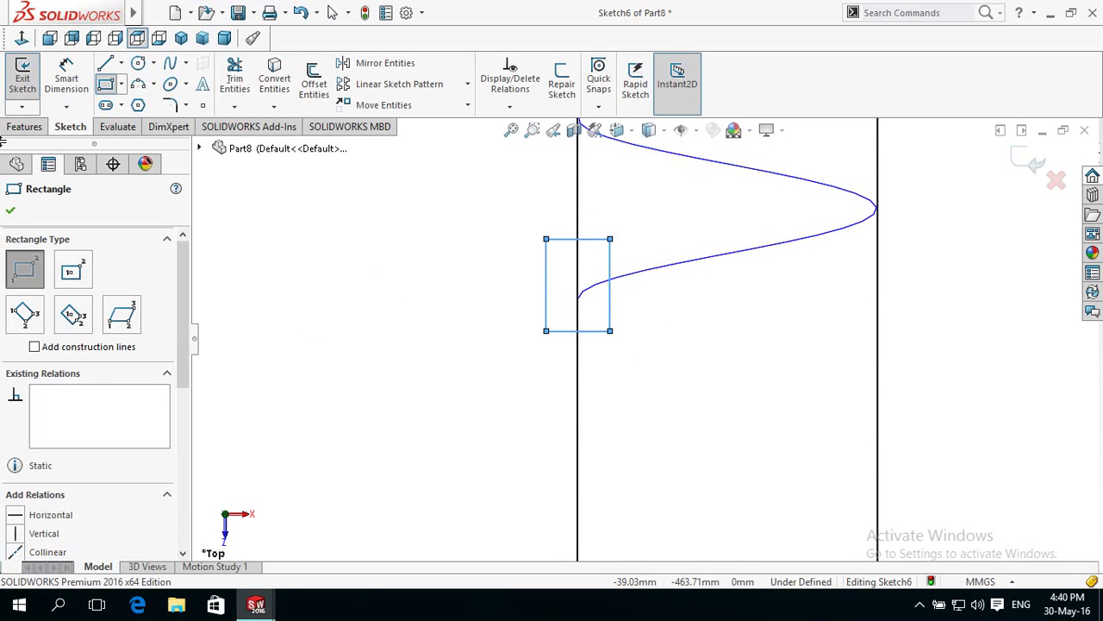
- Dimension the rectangle's bottom edge 5.35 mm and exit the sketch
click(67, 77)
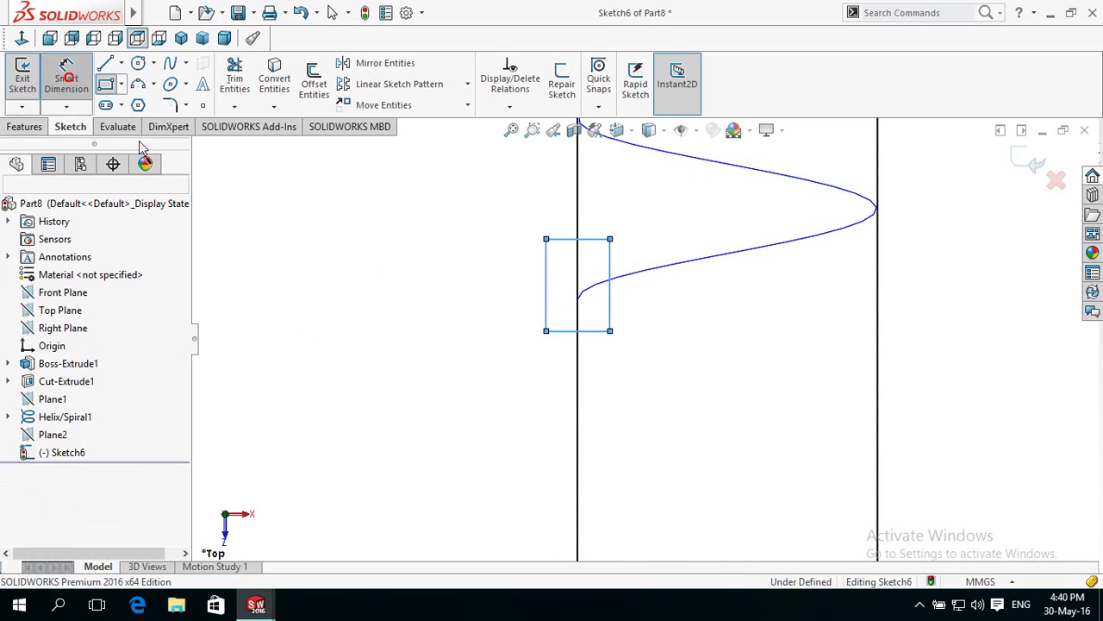
click(565, 339)
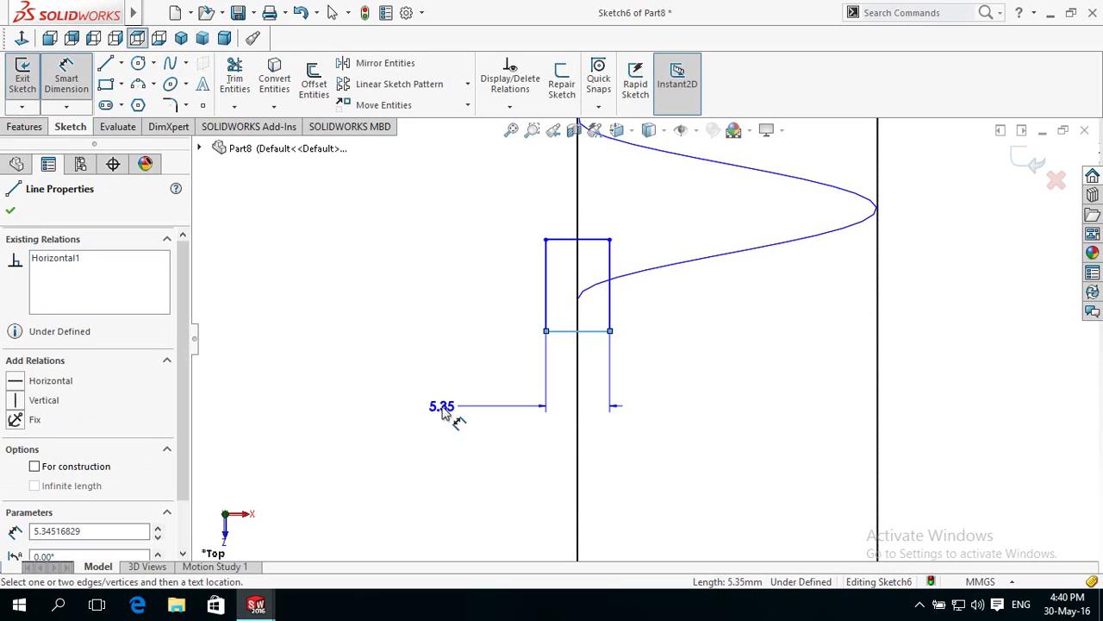
click(442, 413)
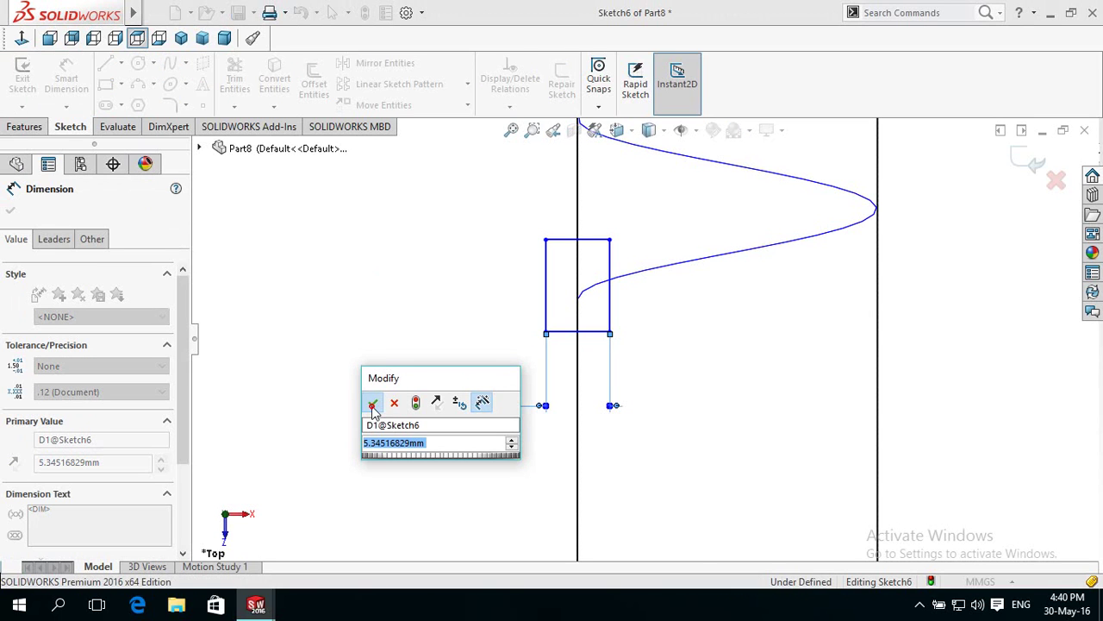
click(372, 404)
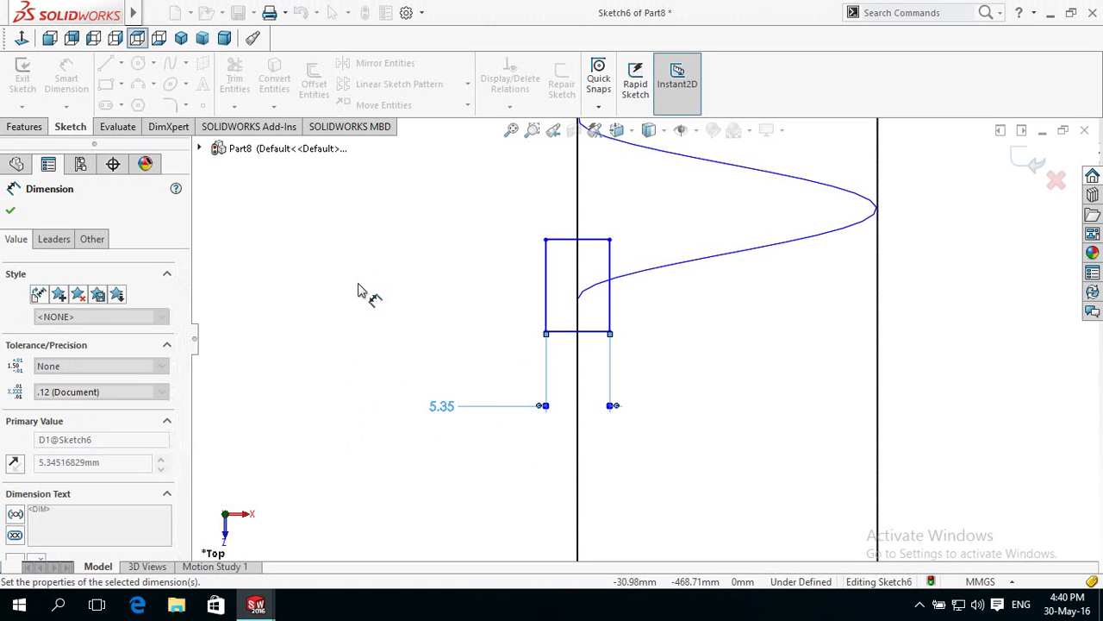
click(11, 214)
click(283, 238)
click(14, 126)
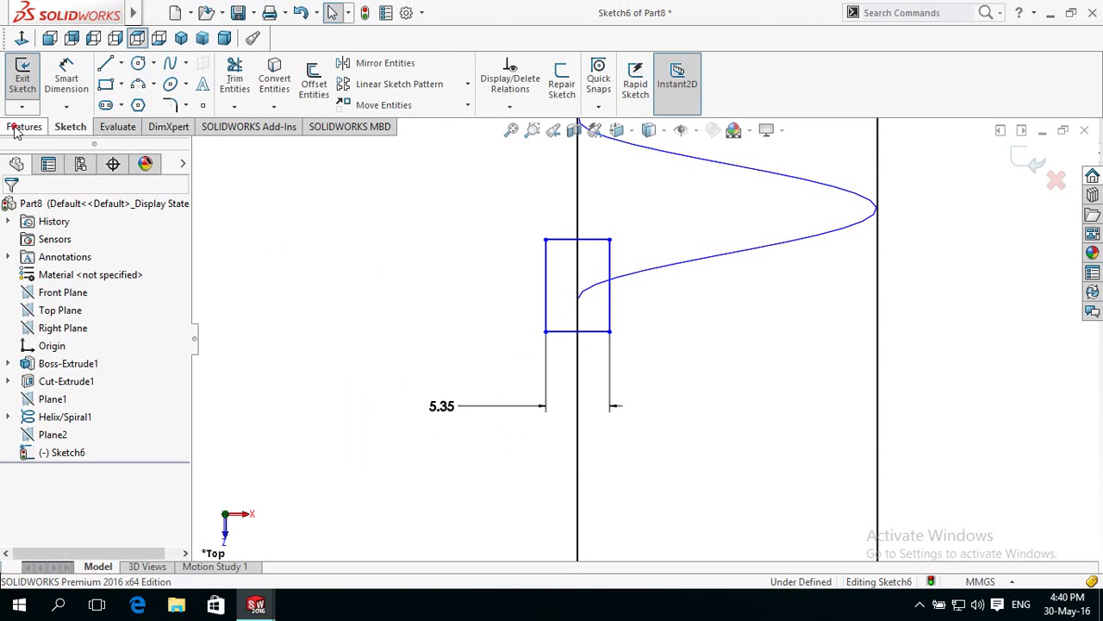
click(1037, 168)
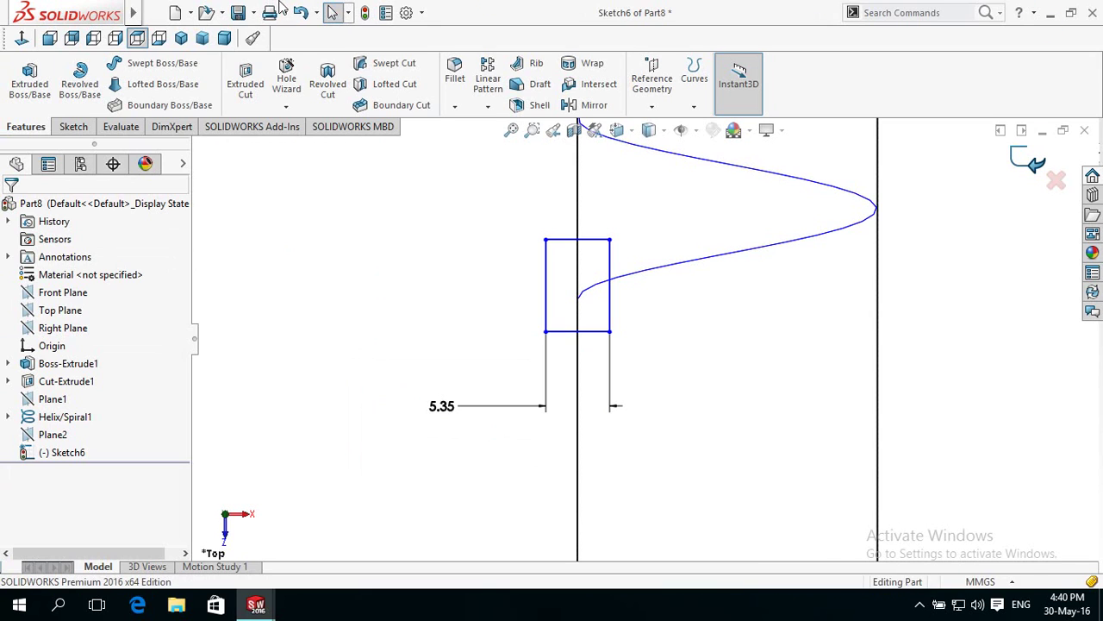
- Sweep-cut the Sketch6 rectangle along Helix/Spiral1 to form the thread groove
click(400, 65)
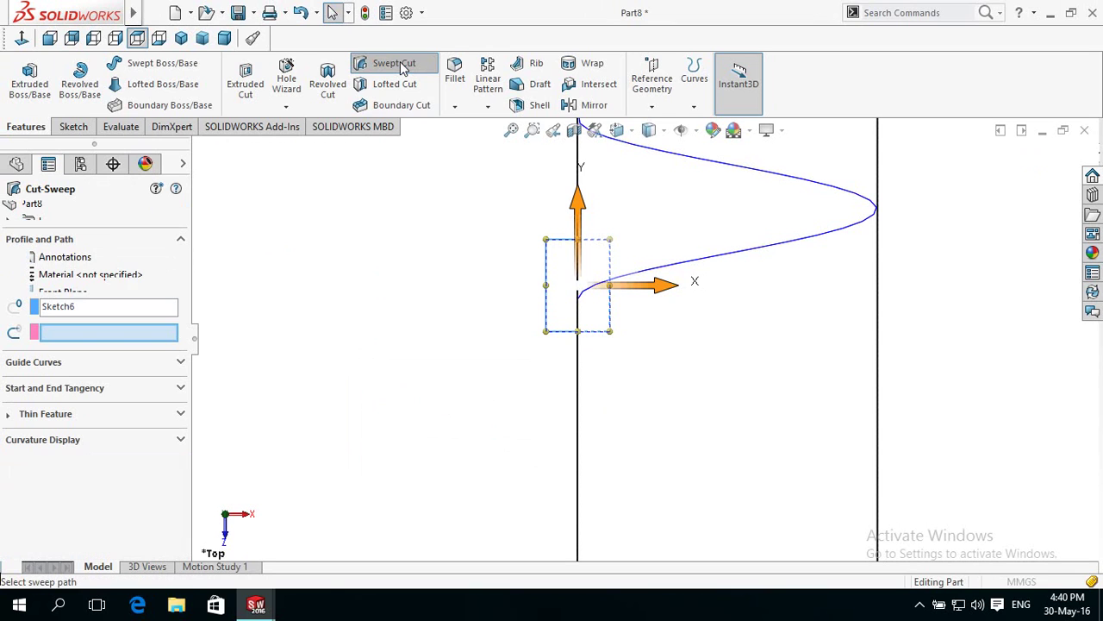
click(690, 265)
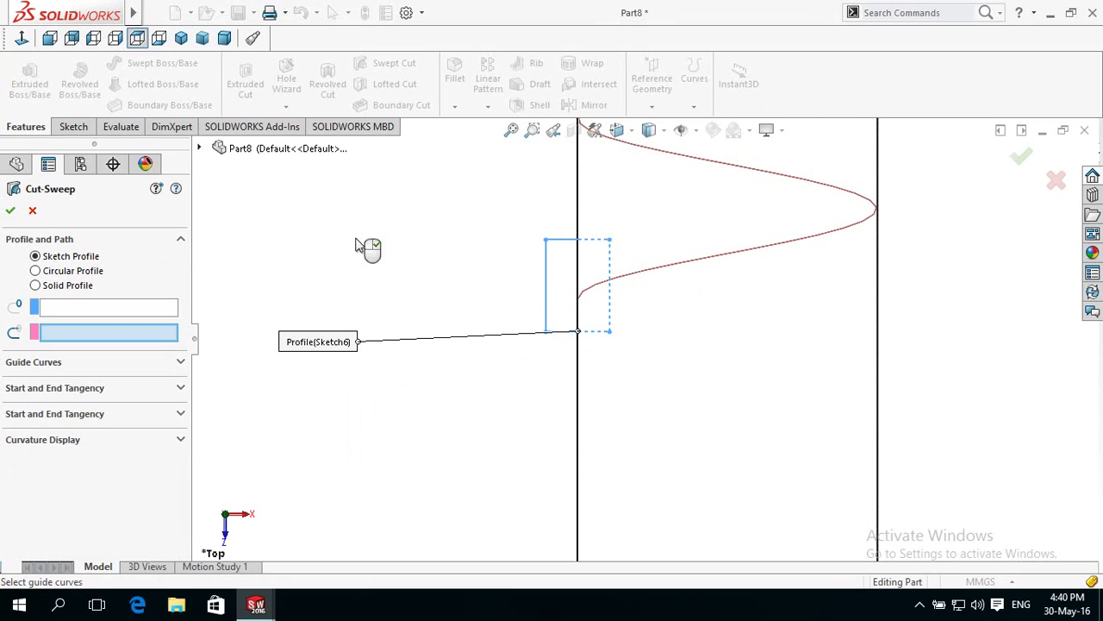
key(f)
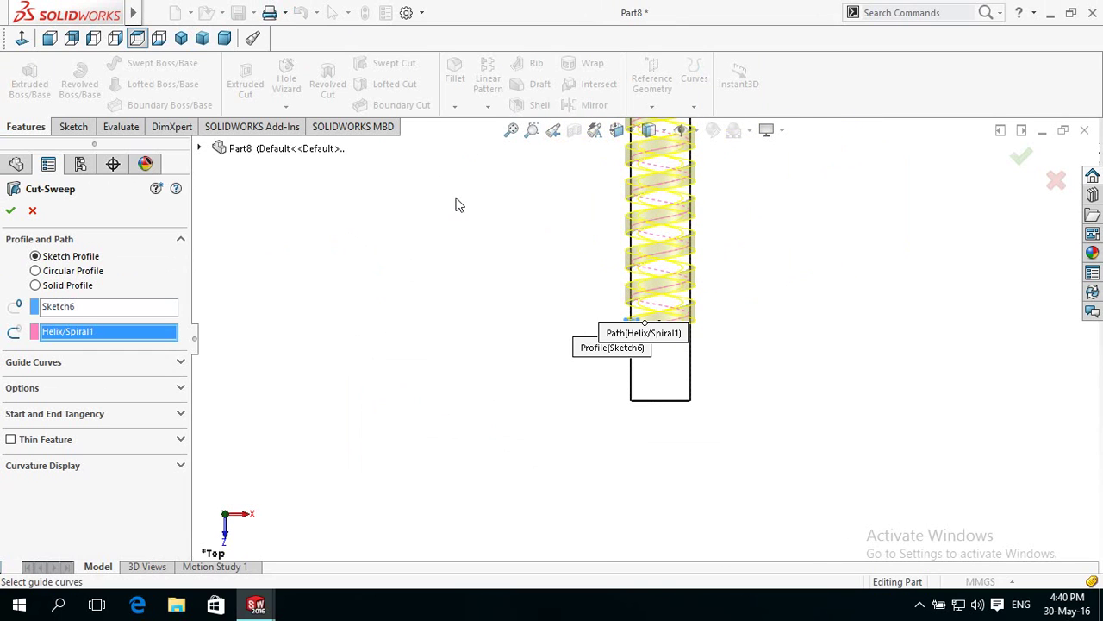
click(802, 313)
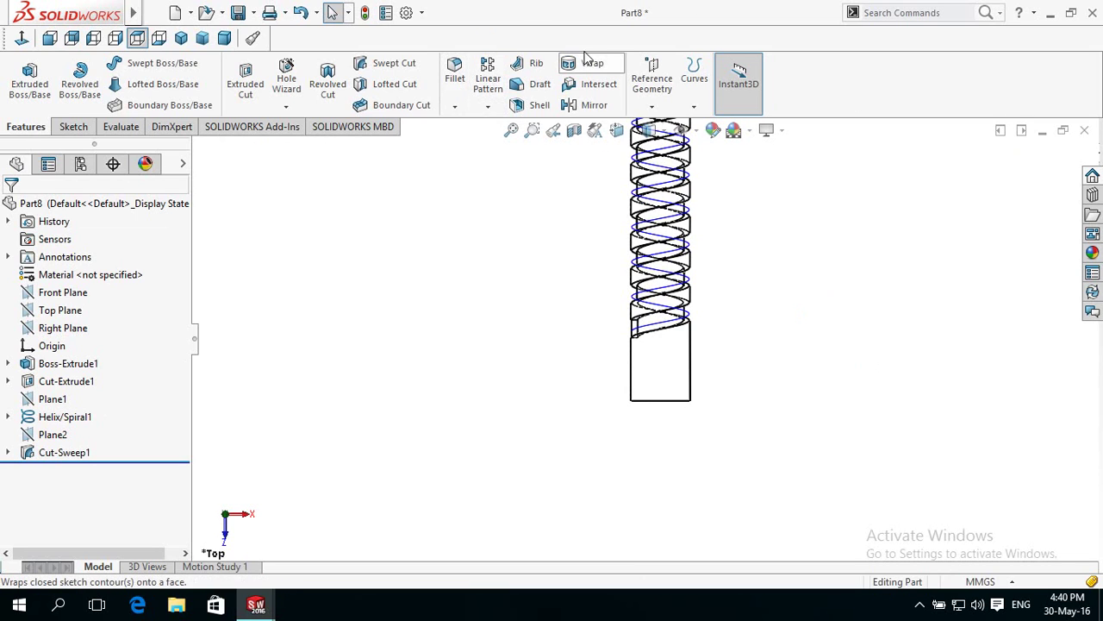
- Switch the model display style to Shaded With Edges
scroll(482, 215, up, 3)
scroll(512, 219, up, 2)
scroll(515, 285, up, 2)
scroll(517, 271, up, 1)
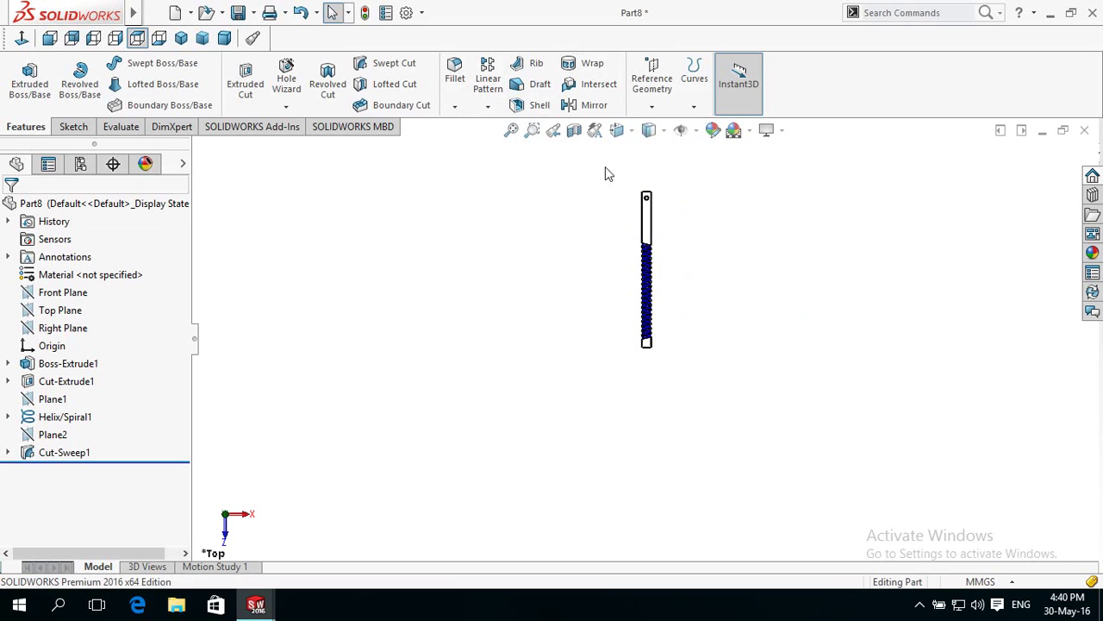
click(652, 136)
click(650, 155)
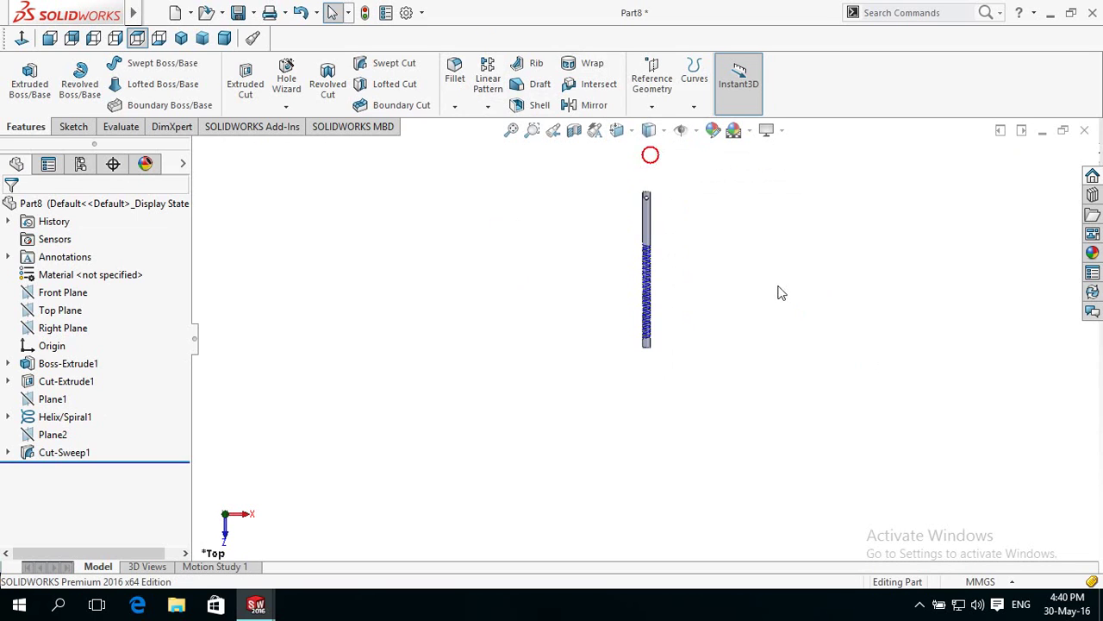
scroll(739, 326, down, 3)
scroll(723, 316, down, 2)
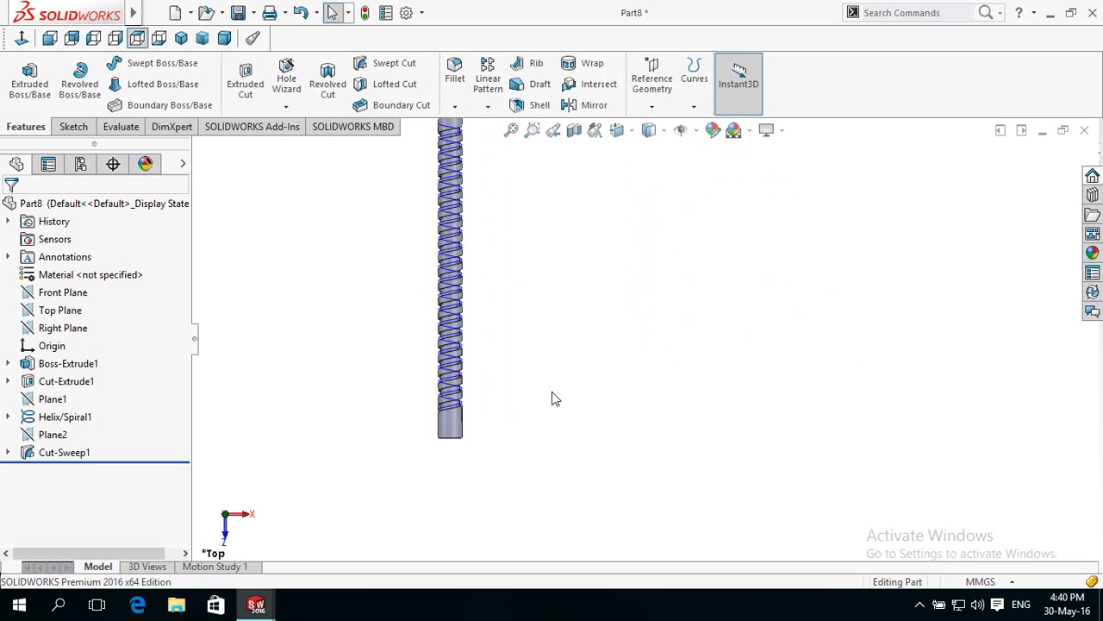
scroll(555, 398, down, 3)
scroll(520, 431, down, 3)
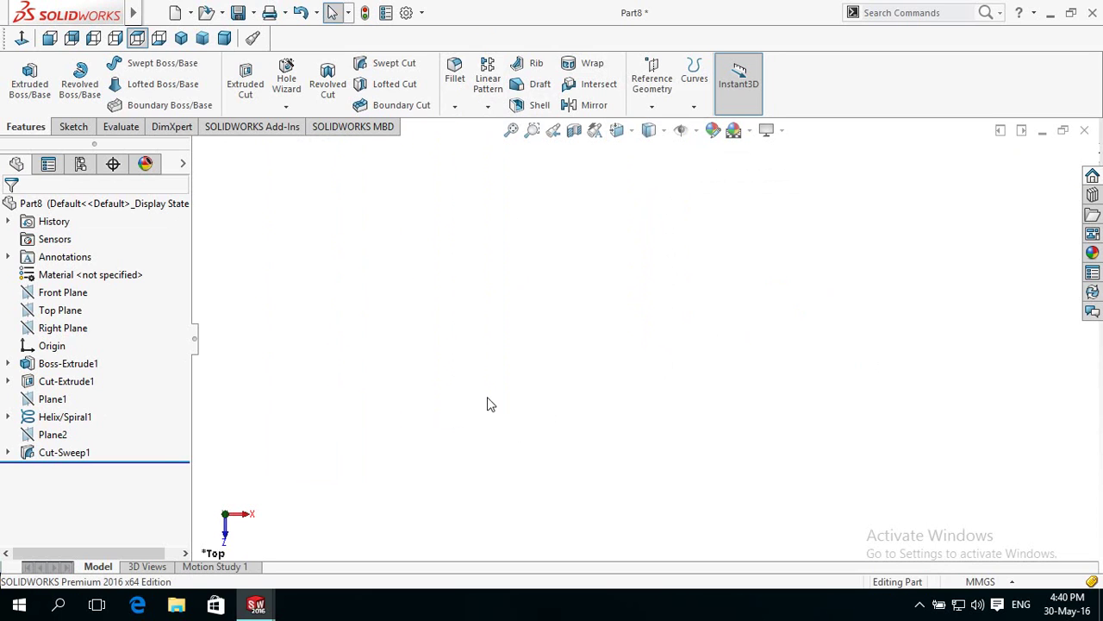
scroll(488, 402, up, 2)
scroll(321, 347, down, 3)
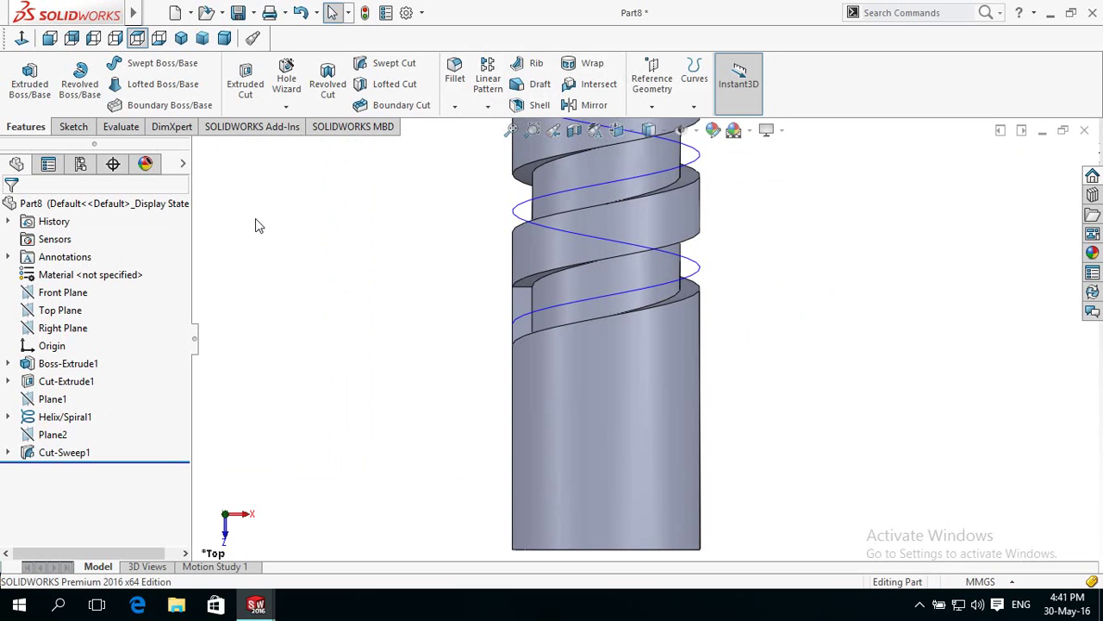
- Hide Helix/Spiral1 and turn the rod to select its bottom end face
click(27, 418)
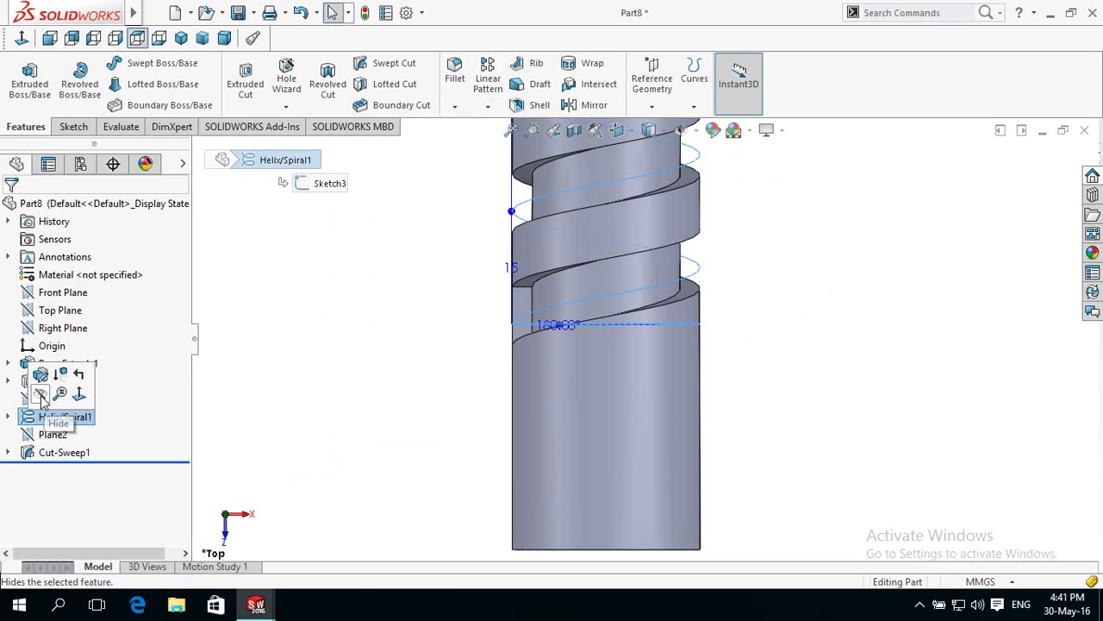
click(41, 395)
click(256, 413)
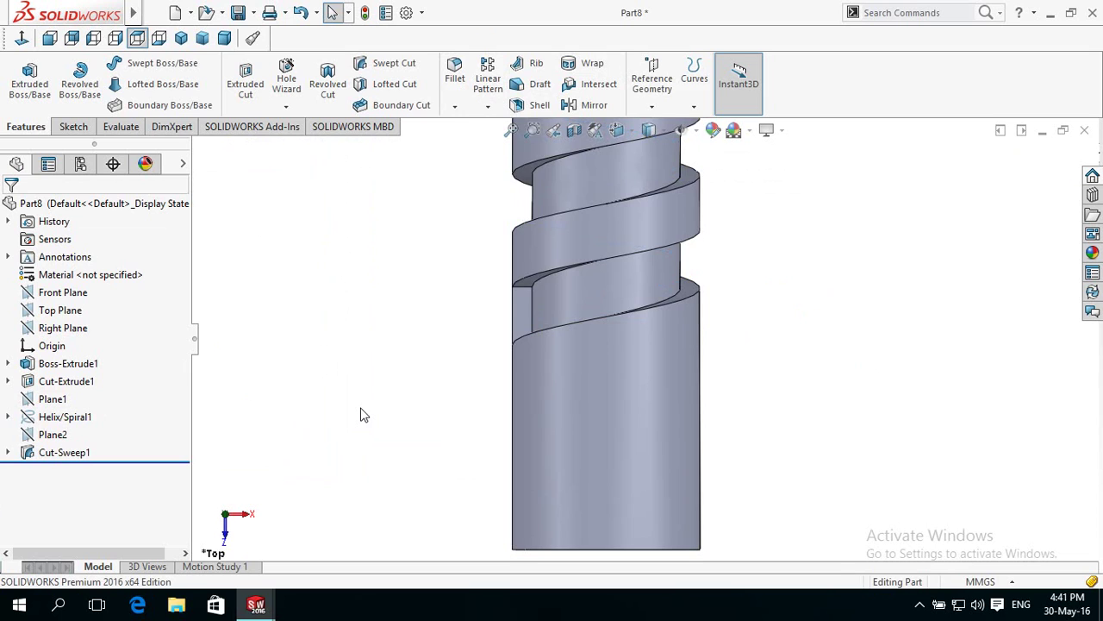
key(z)
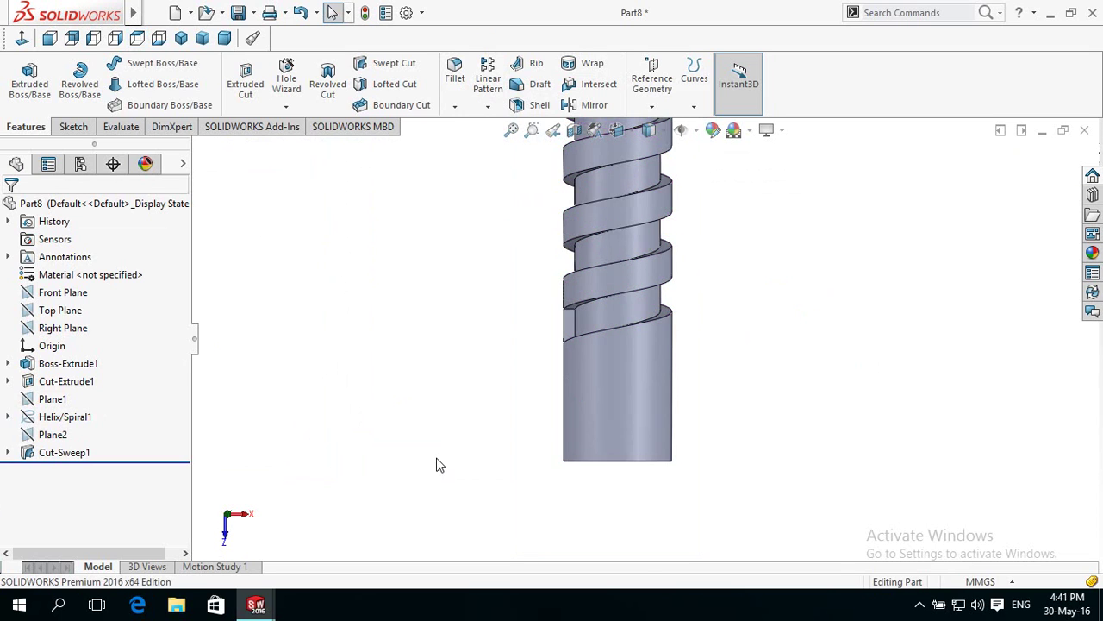
mouse_move(439, 452)
middle_down()
mouse_move(463, 413)
mouse_move(581, 480)
middle_up()
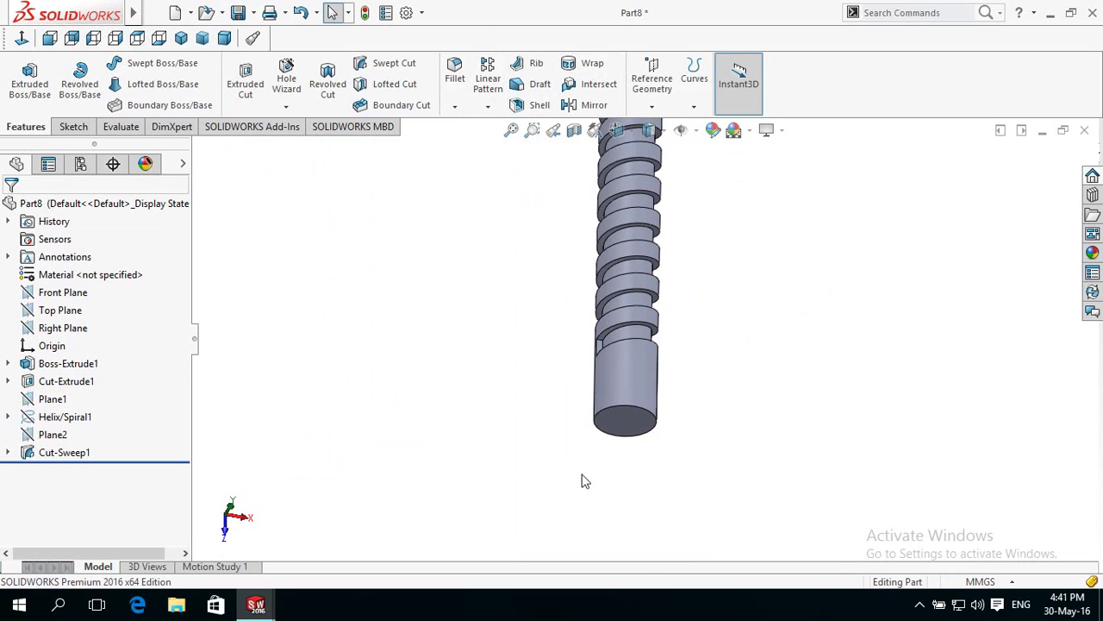
click(617, 424)
- Sketch an outer R12.5 circle and a smaller concentric inner circle on the rod's bottom end face
click(680, 370)
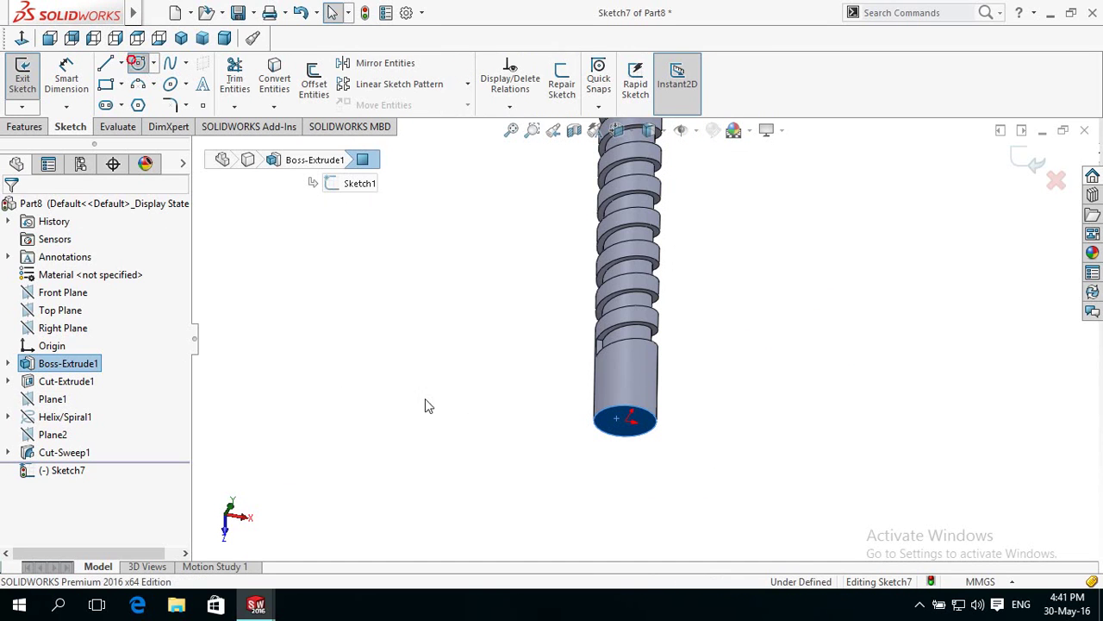
key(c)
drag(626, 420, 627, 403)
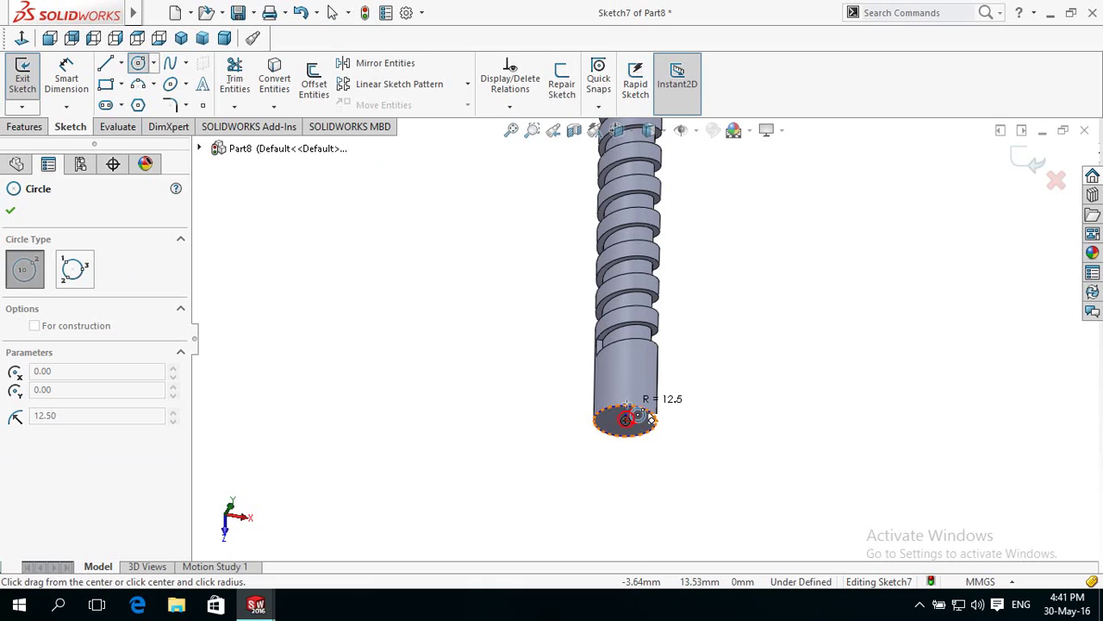
click(638, 416)
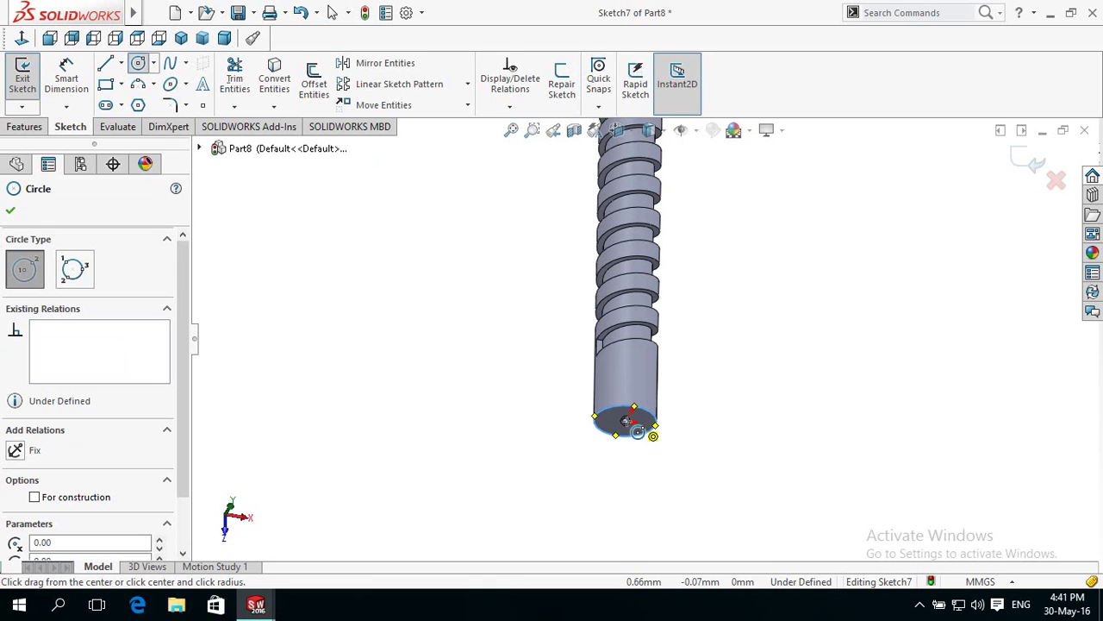
click(626, 420)
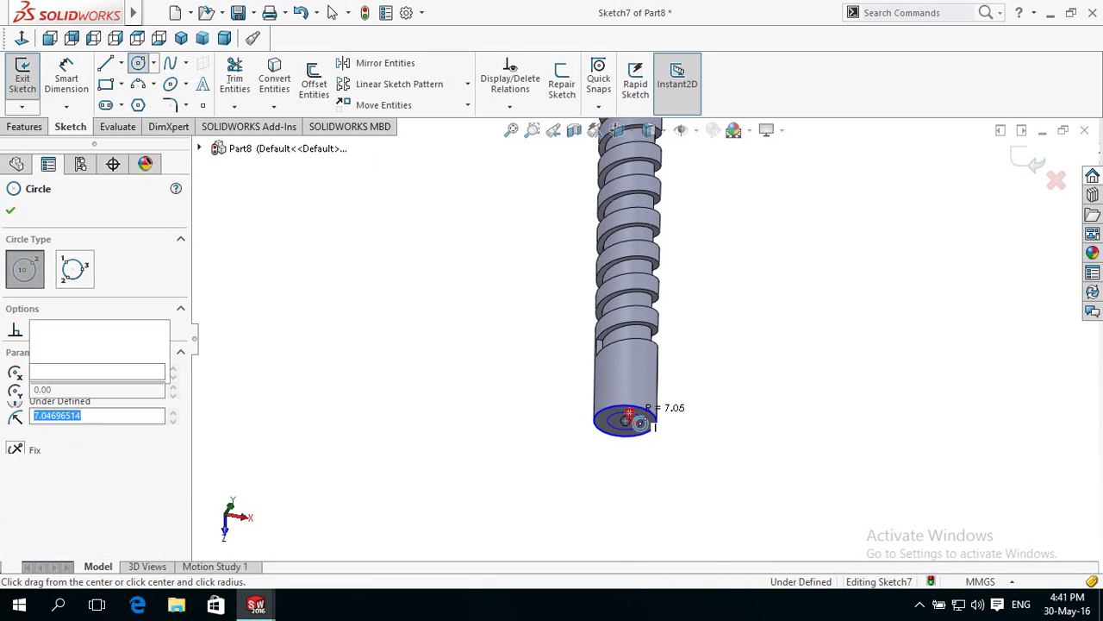
click(640, 422)
- Dimension the inner circle to an 18 mm diameter
click(67, 76)
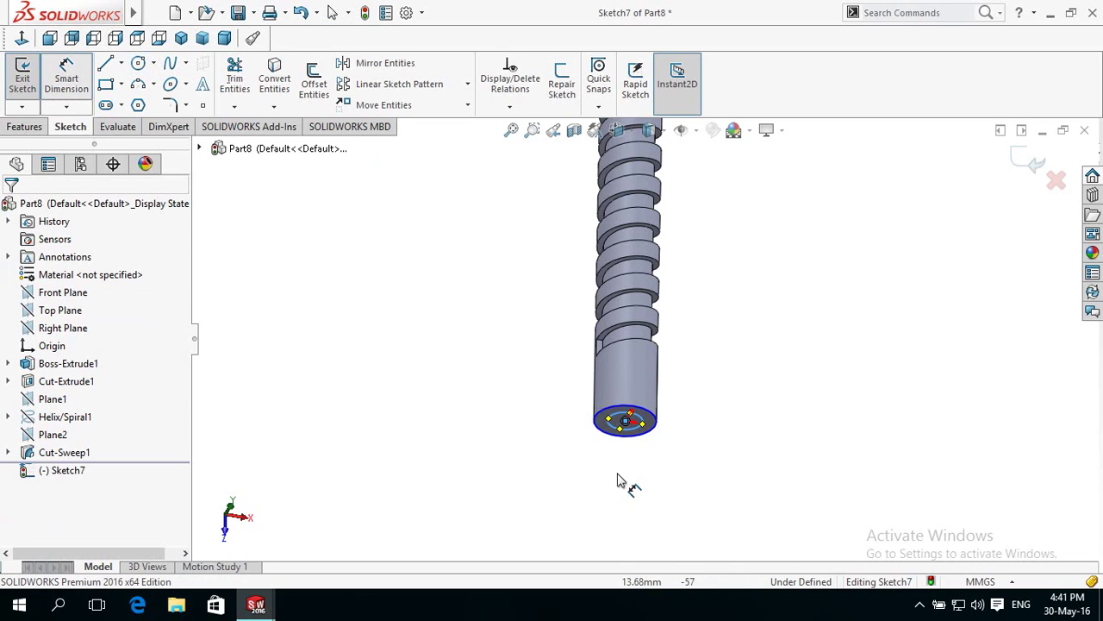
click(635, 436)
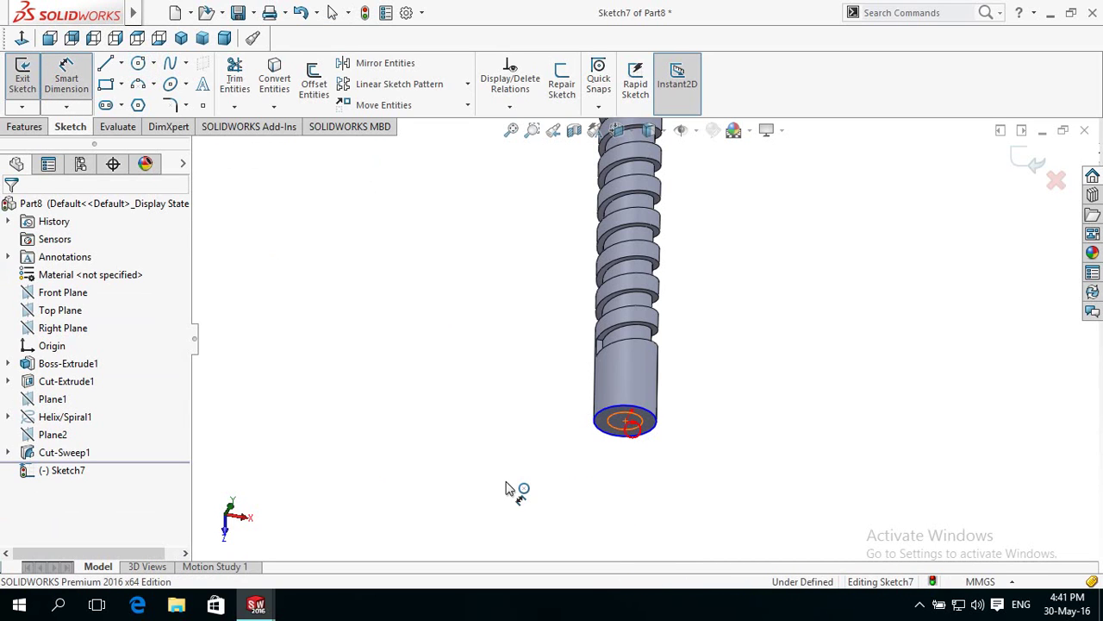
click(487, 504)
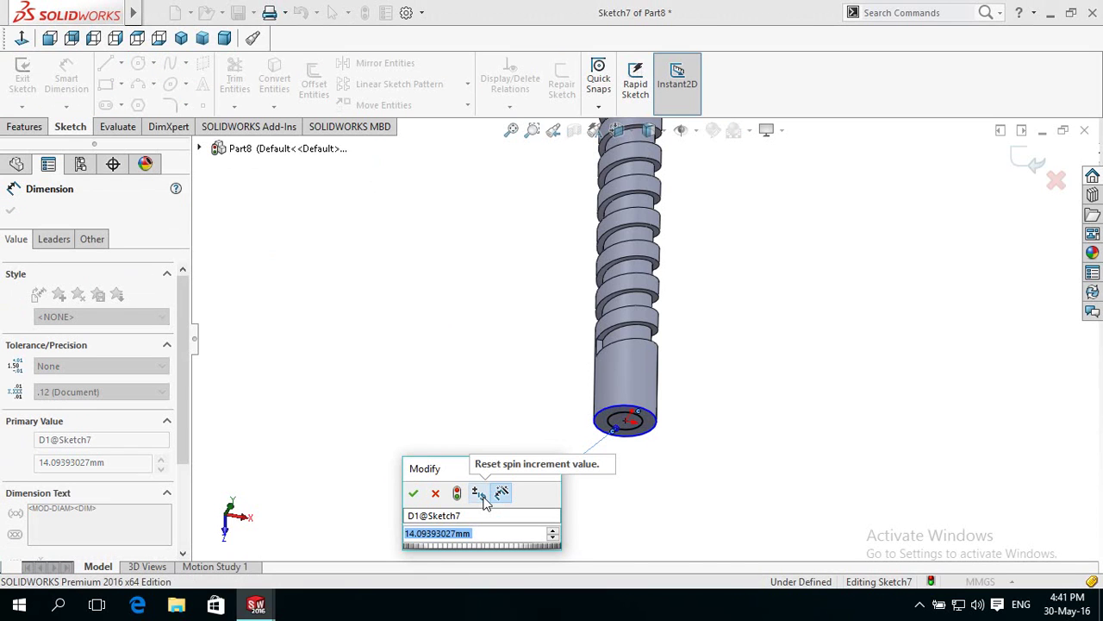
text(19)
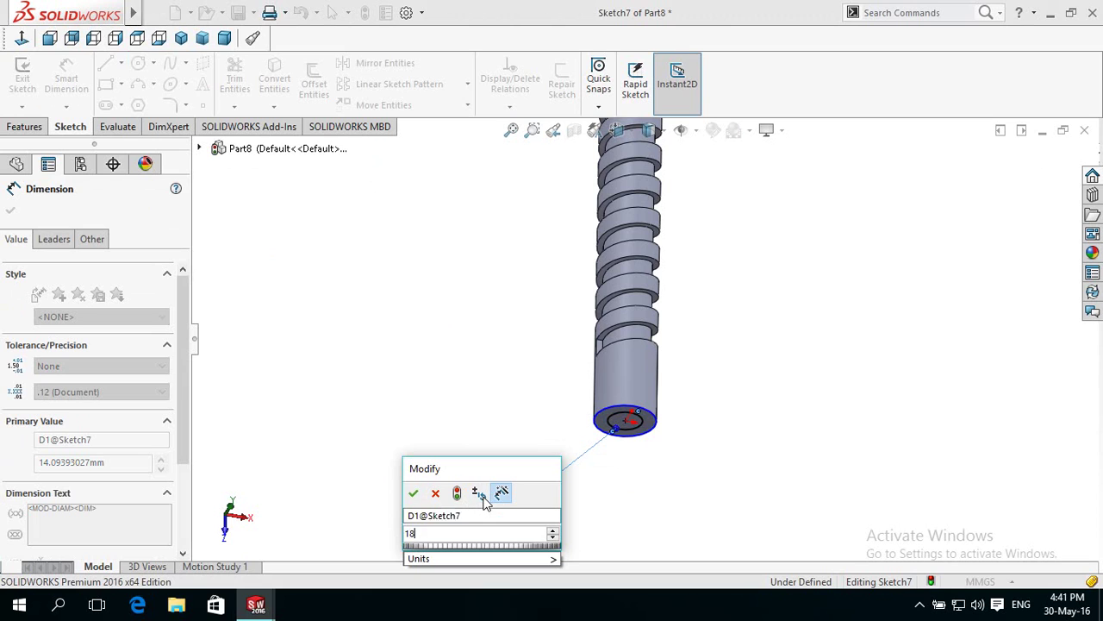
key(Return)
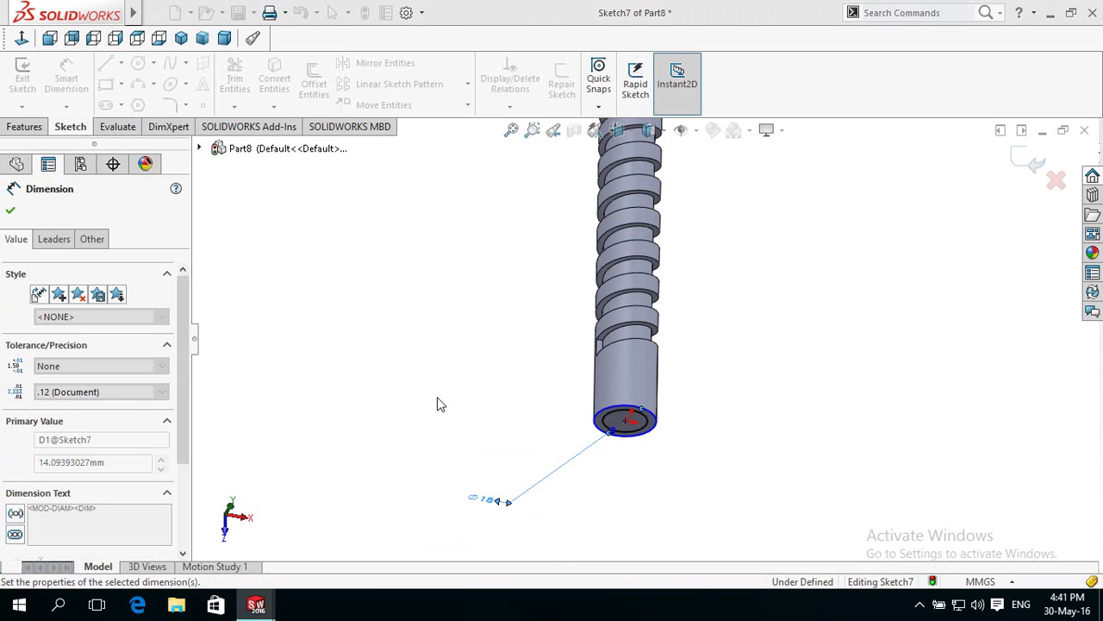
click(20, 127)
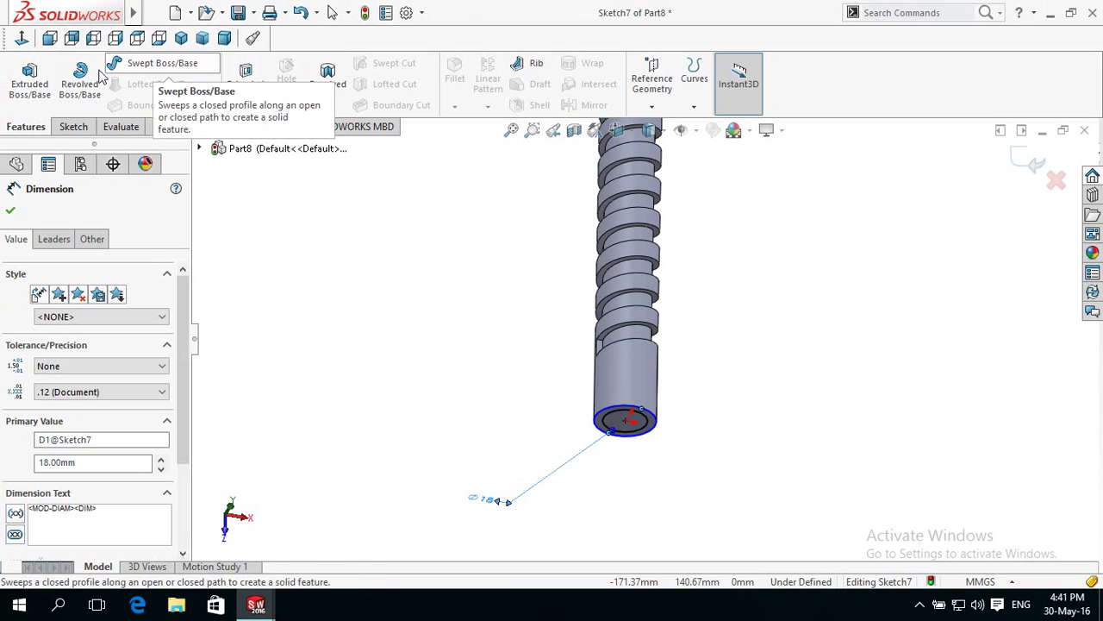
- Cut-extrude the circle sketch Blind to 35 mm depth, leaving an 18 mm stub at the bottom
click(235, 79)
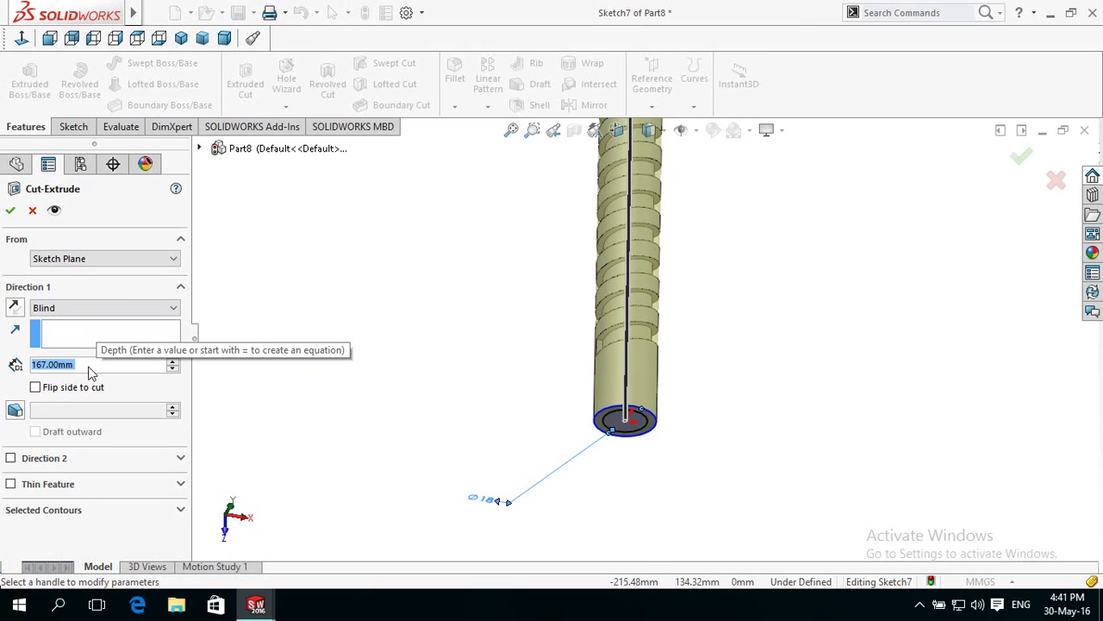
text(40)
key(Return)
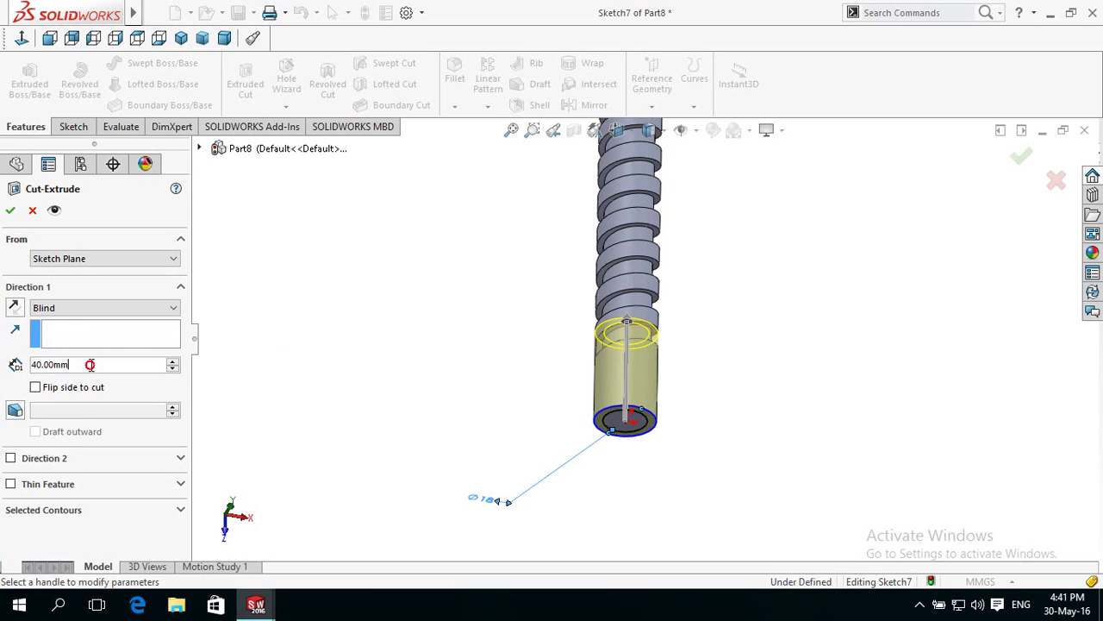
text(35)
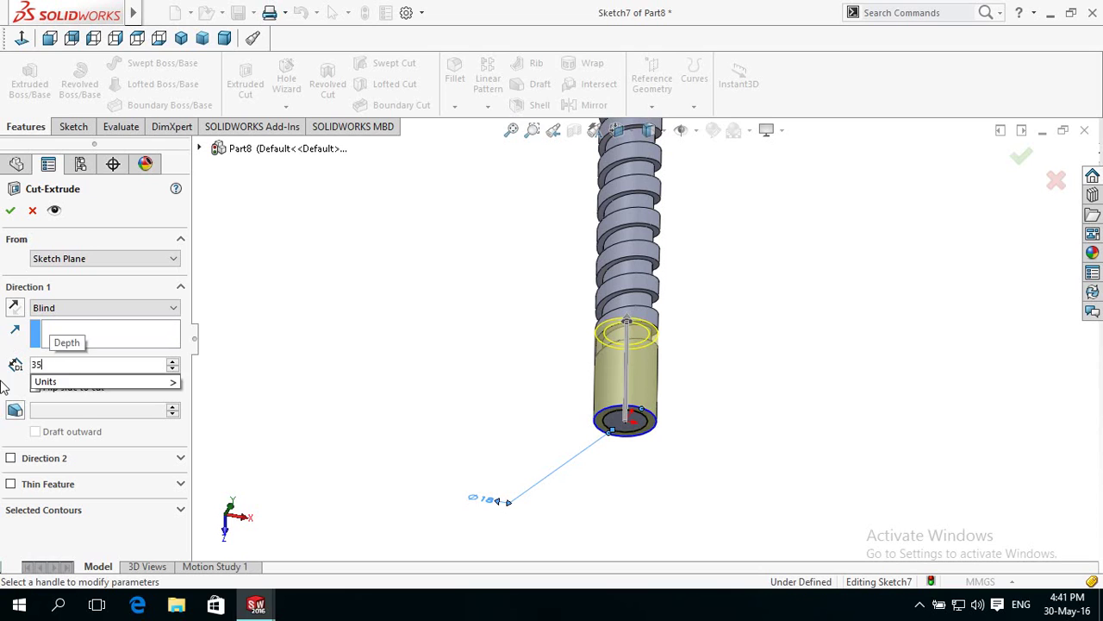
key(Return)
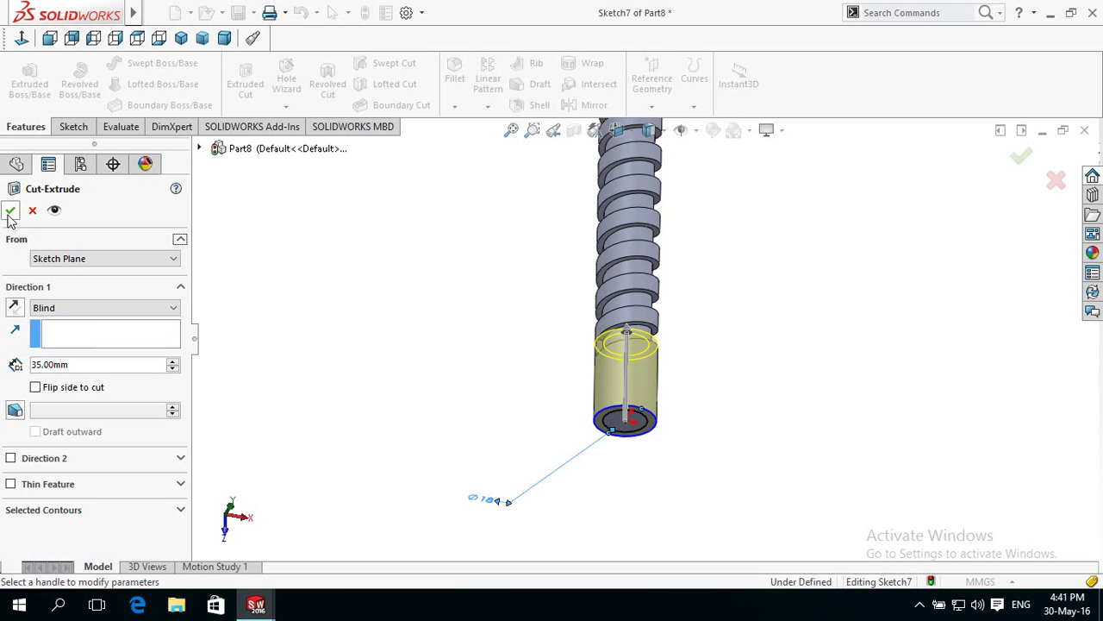
click(9, 212)
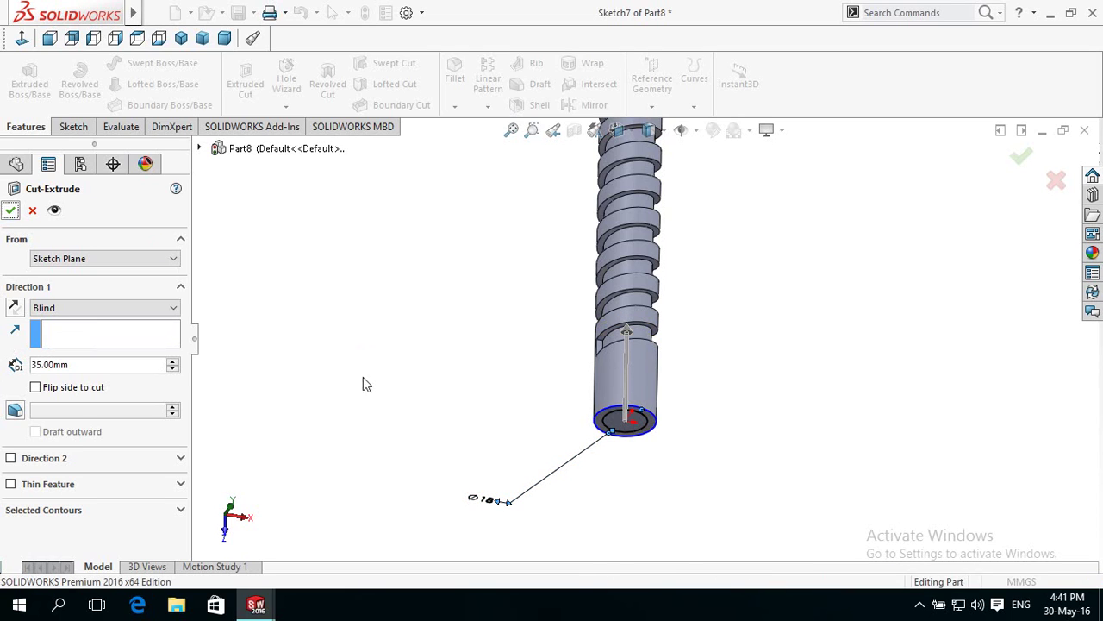
click(413, 401)
mouse_move(450, 416)
middle_down()
mouse_move(444, 276)
mouse_move(443, 406)
mouse_move(501, 493)
mouse_move(524, 495)
mouse_move(497, 402)
mouse_move(497, 239)
mouse_move(438, 322)
middle_up()
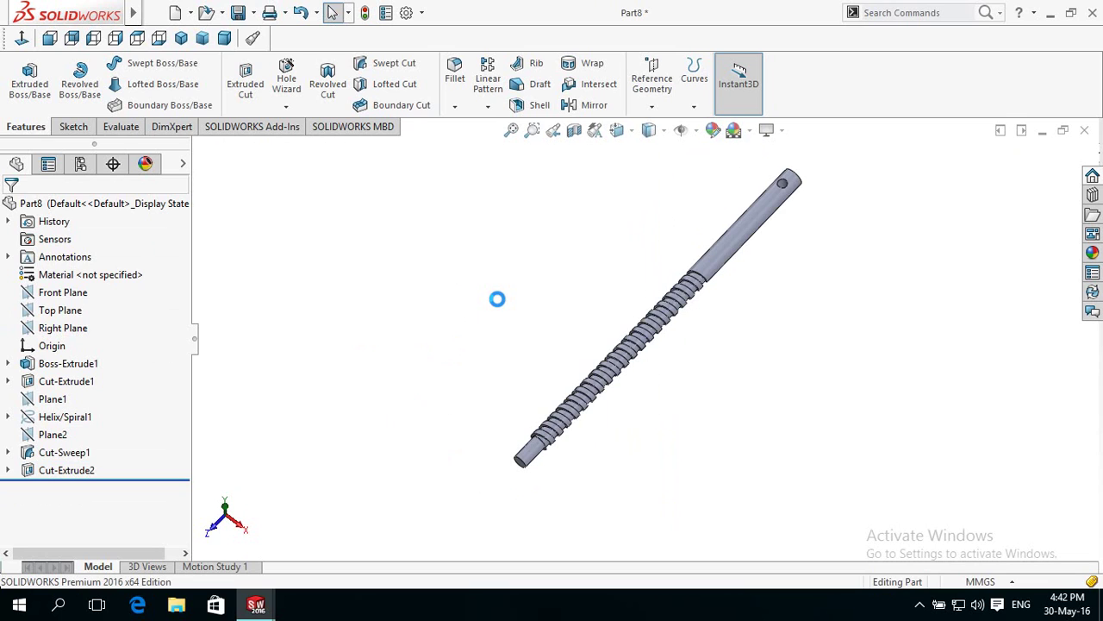
- Save the part with the file name 'Rod'
key(ctrl+s)
text(Rod)
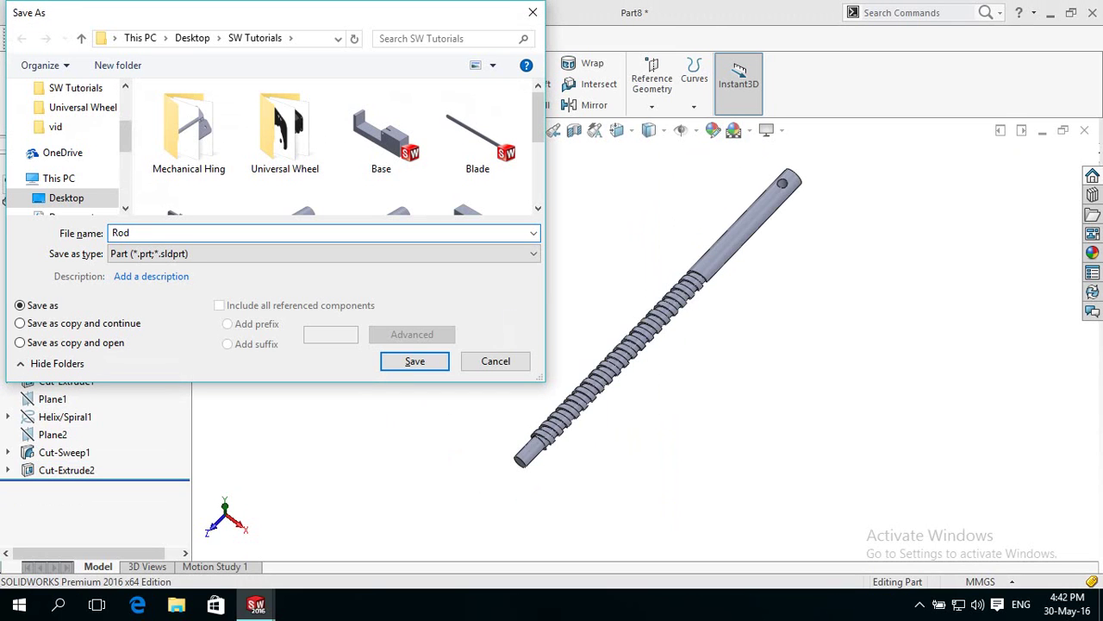
key(Return)
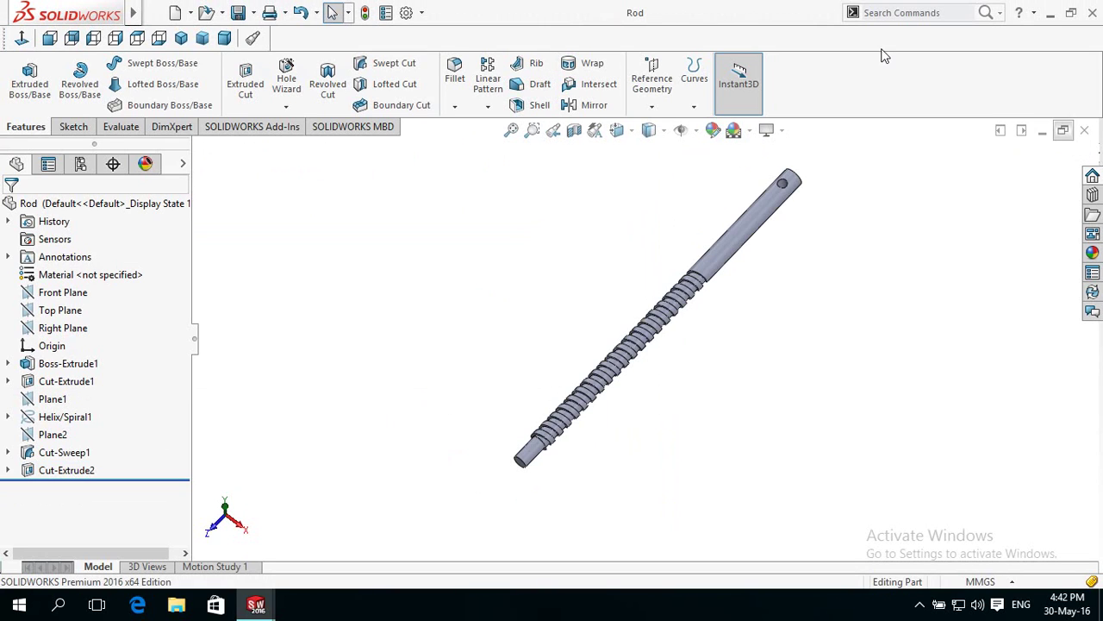
- Start a new SOLIDWORKS document from the File menu
mouse_move(67, 13)
click(153, 12)
click(157, 12)
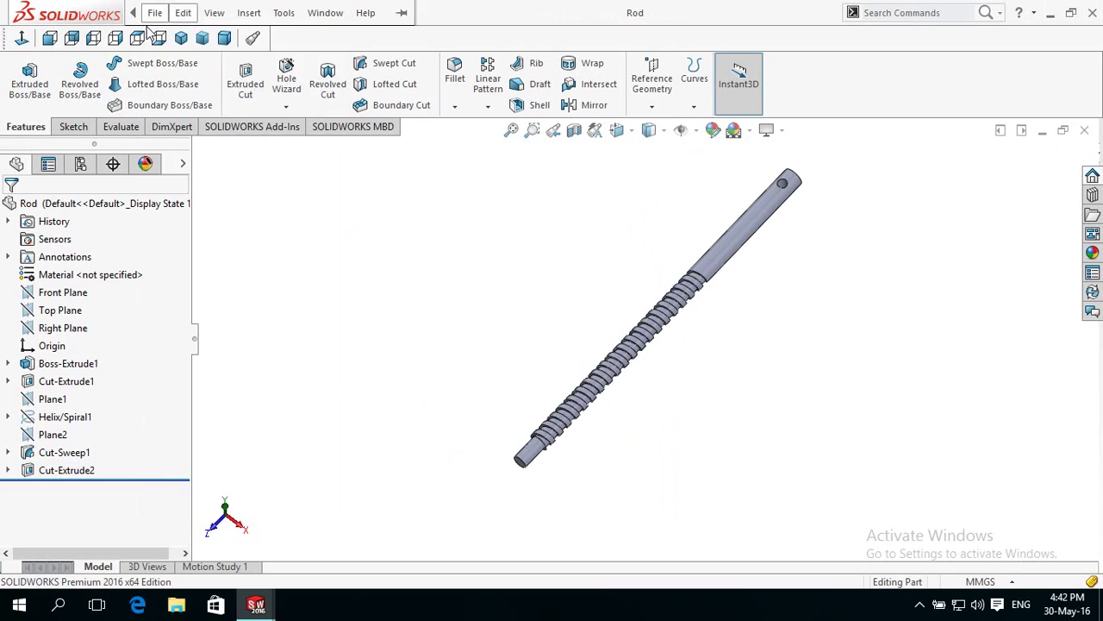
click(157, 12)
click(161, 39)
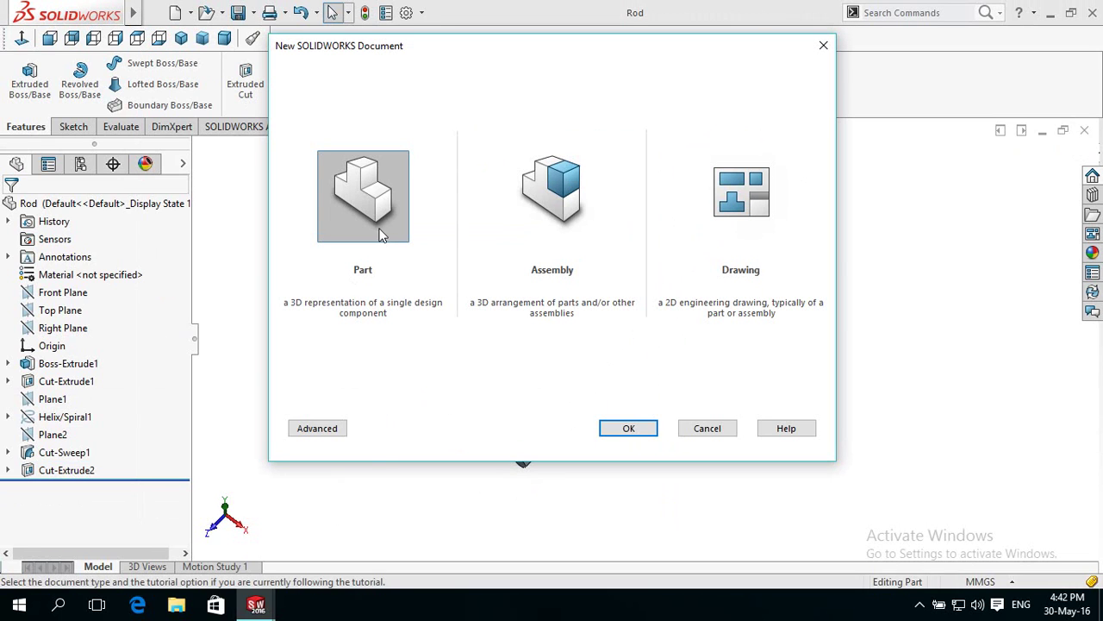
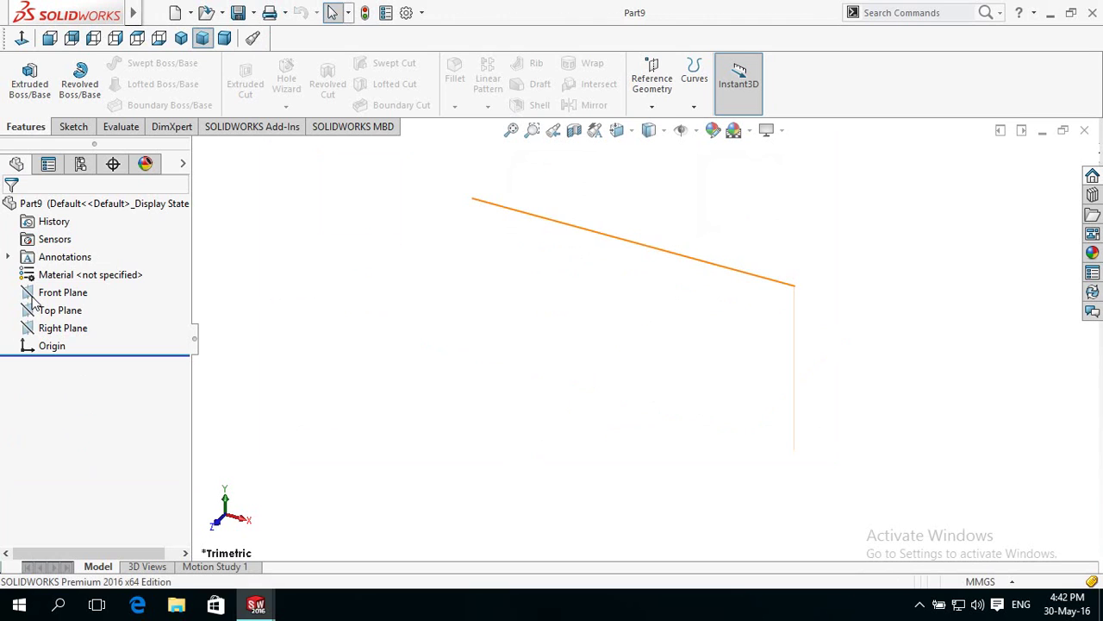
- Sketch a circle centred on the origin on the Front Plane
click(39, 294)
click(43, 274)
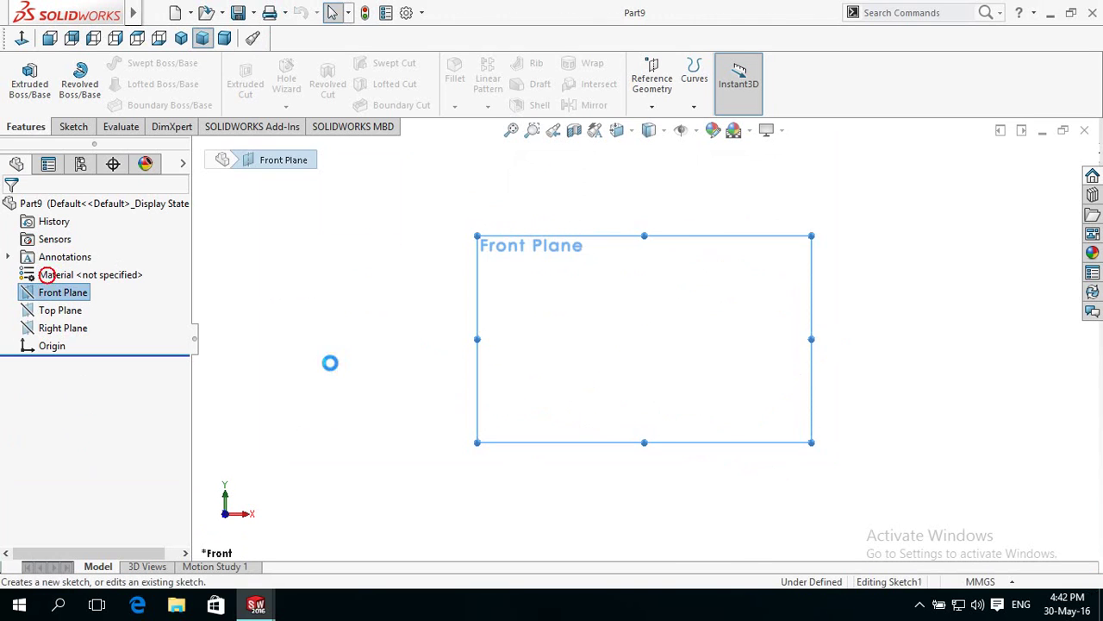
click(139, 66)
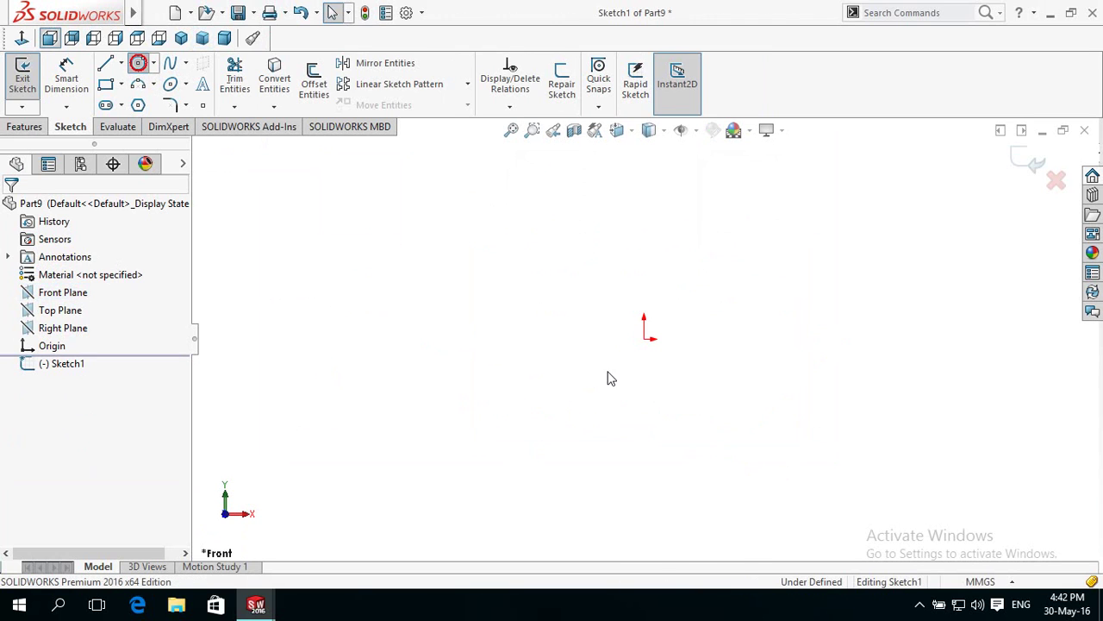
click(644, 338)
click(579, 403)
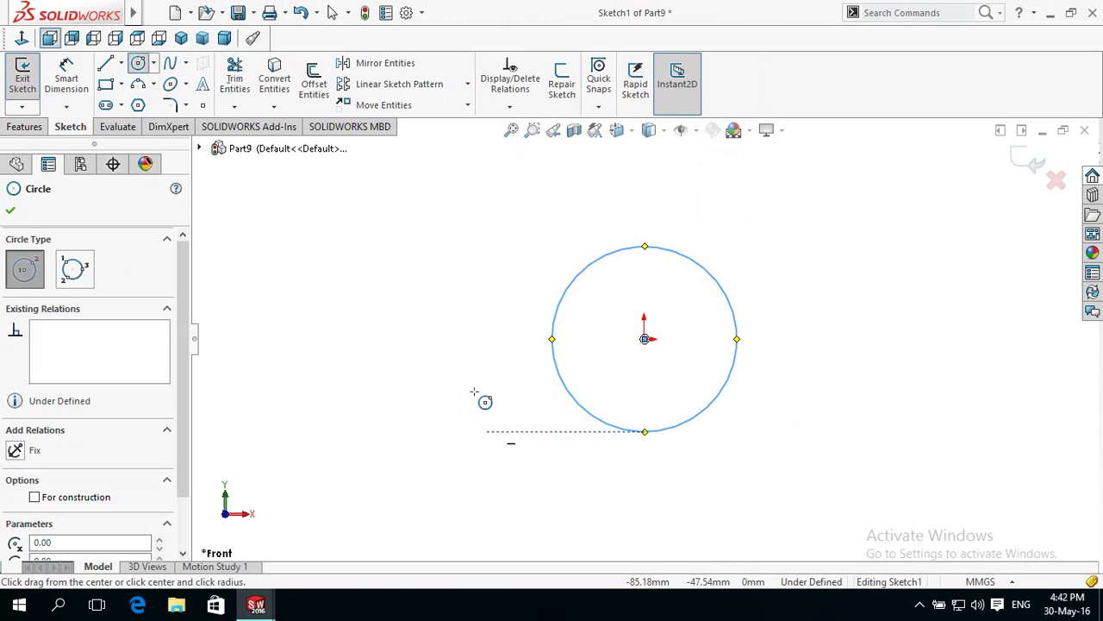
- Dimension the circle to a 12 mm diameter and start an Extruded Boss/Base
right_drag(485, 431, 495, 328)
click(587, 425)
key(Escape)
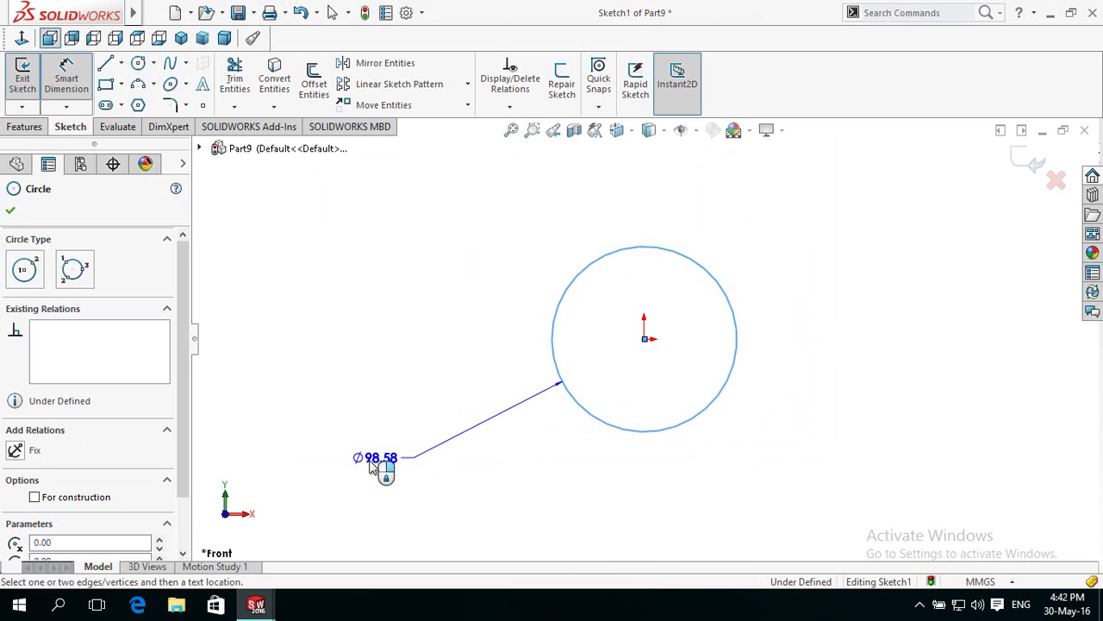
click(378, 462)
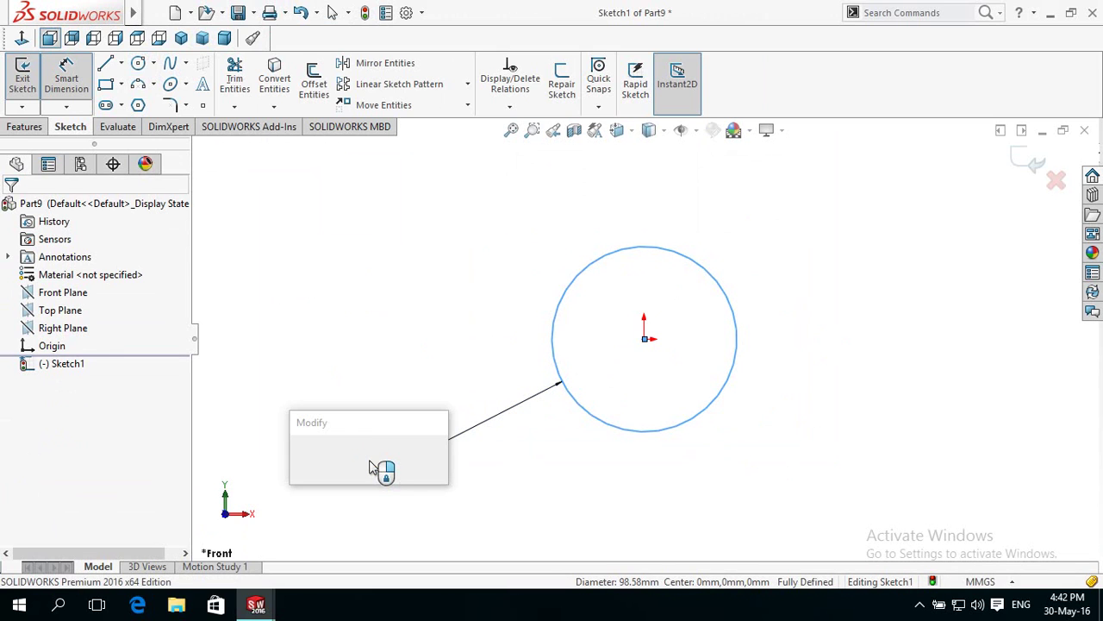
text(12)
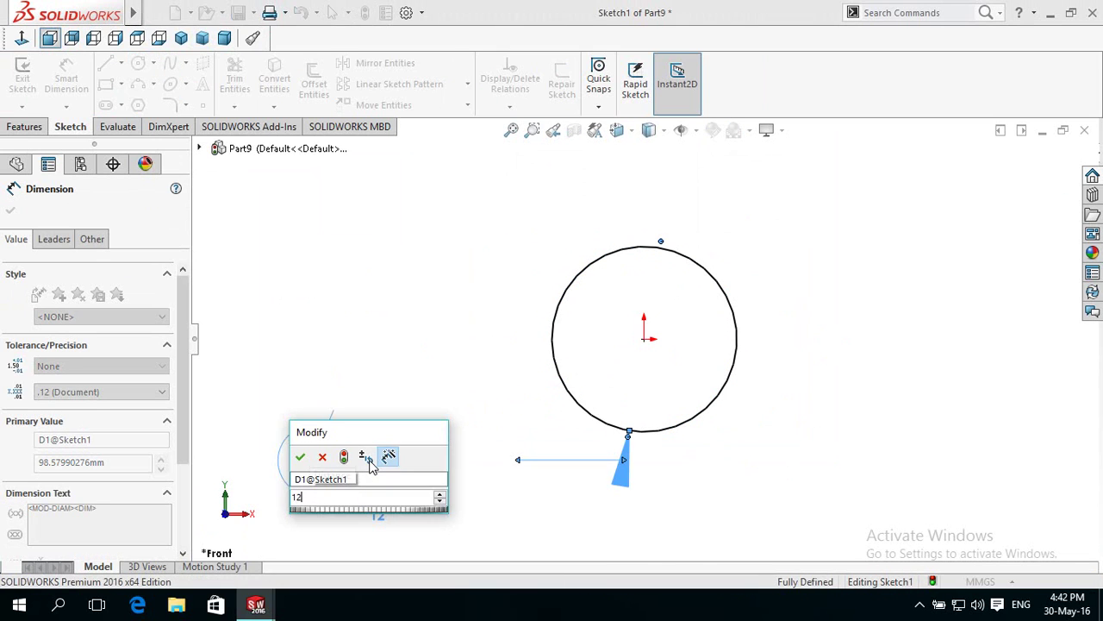
key(Return)
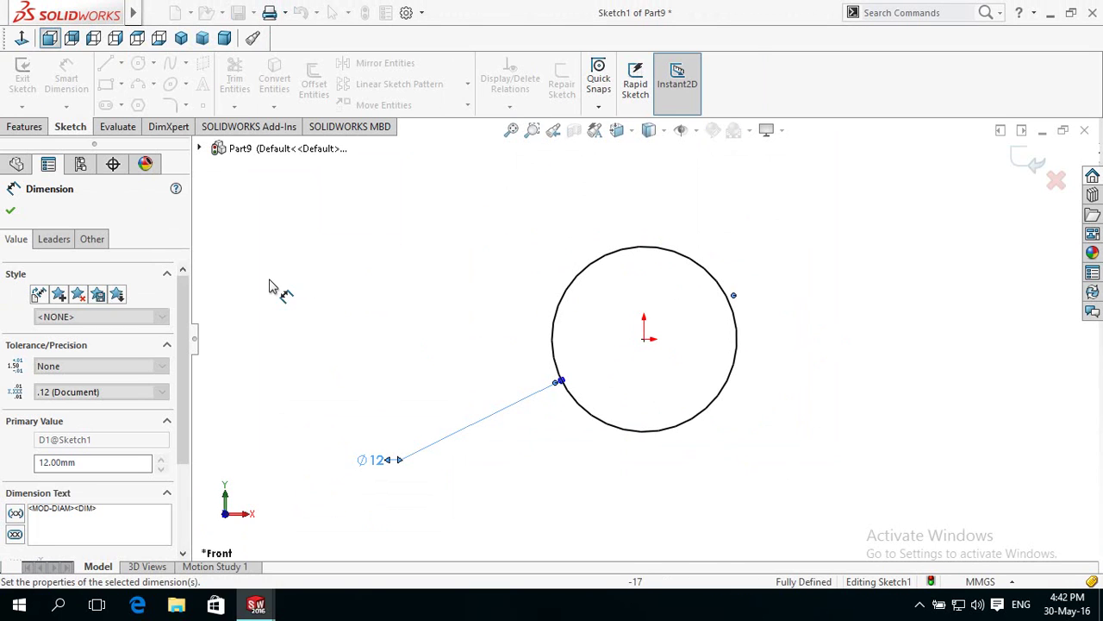
click(25, 126)
click(29, 82)
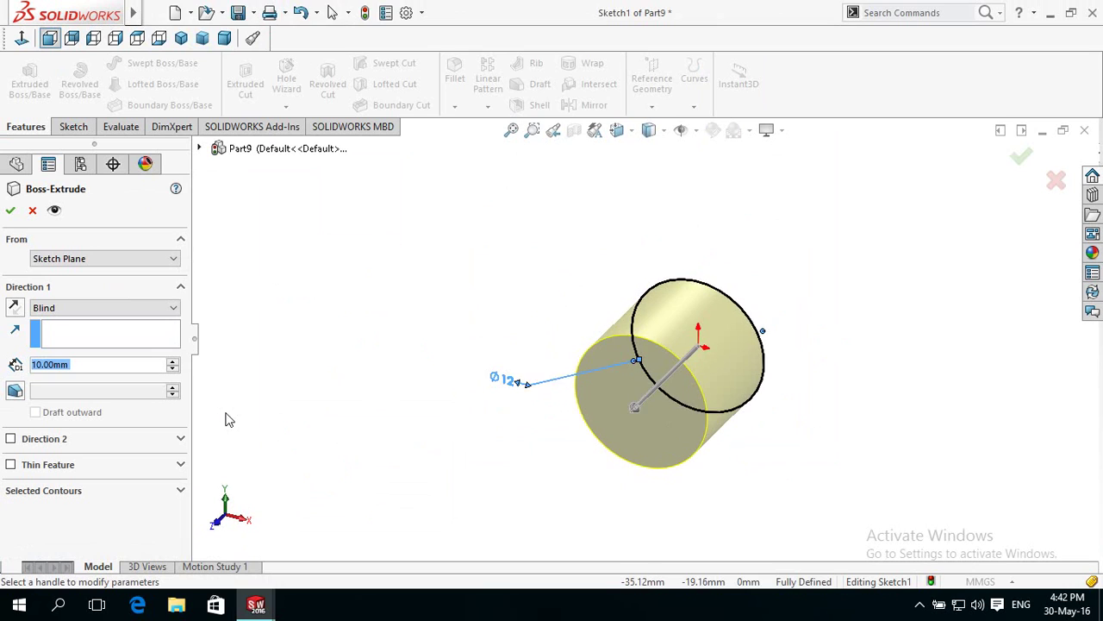
- Extrude the circle 2ft, then edit the extrusion depth to 1ft (304.80 mm)
text(2ft)
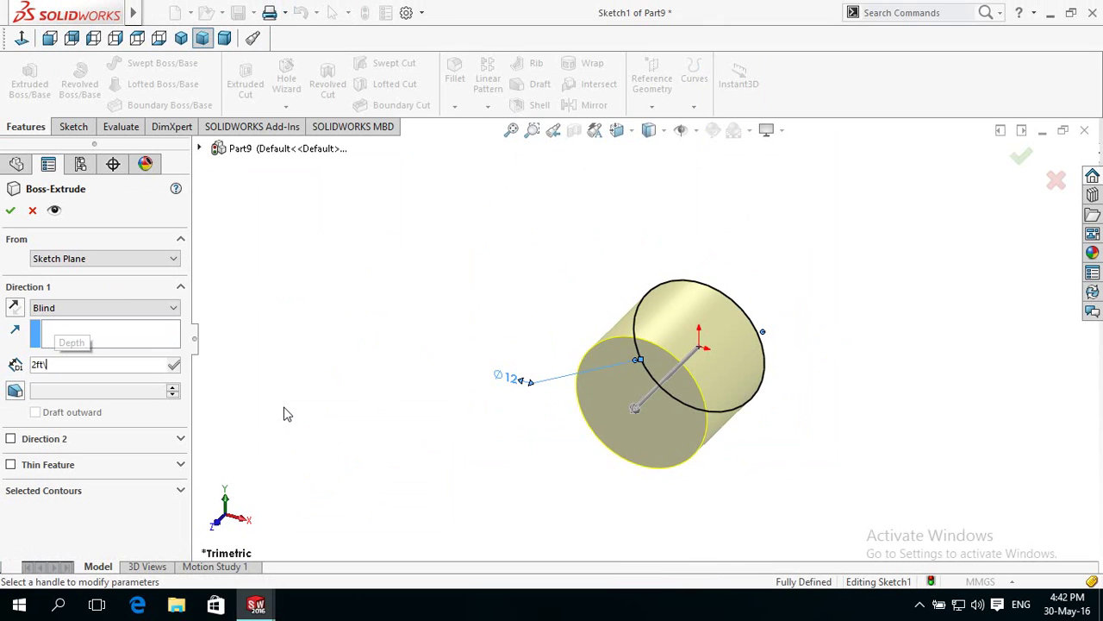
key(Return)
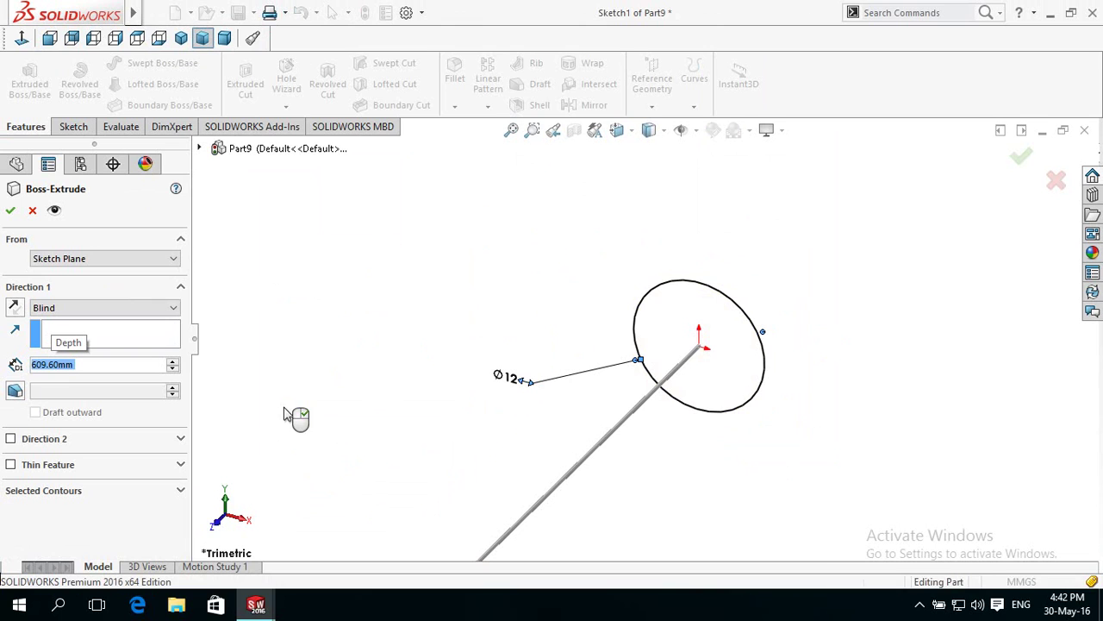
key(z)
key(z)
key(z)
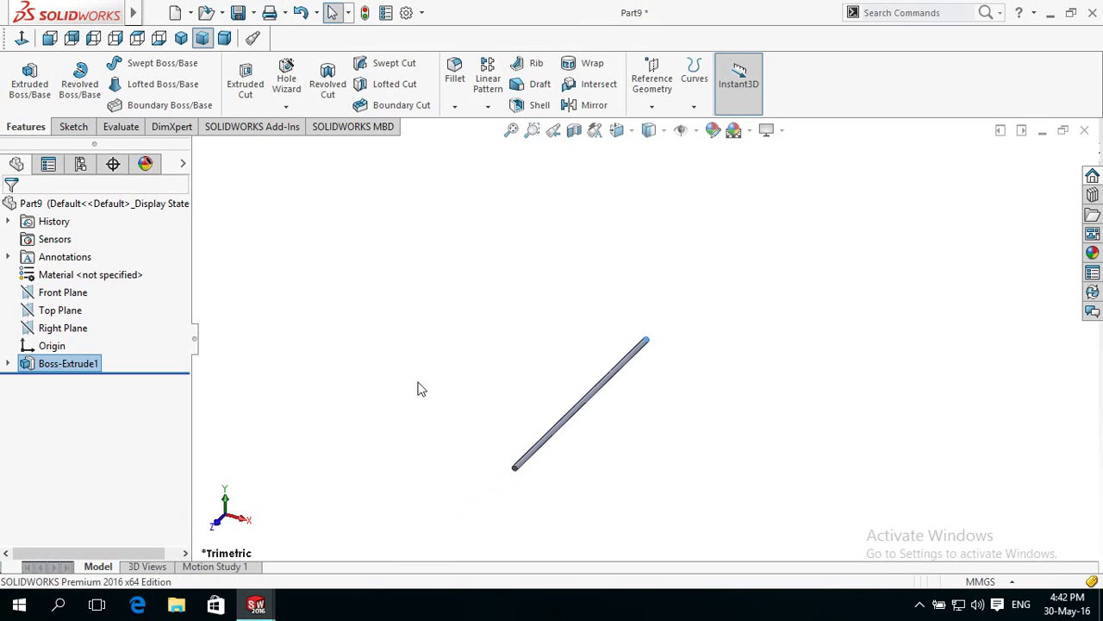
click(24, 365)
click(40, 319)
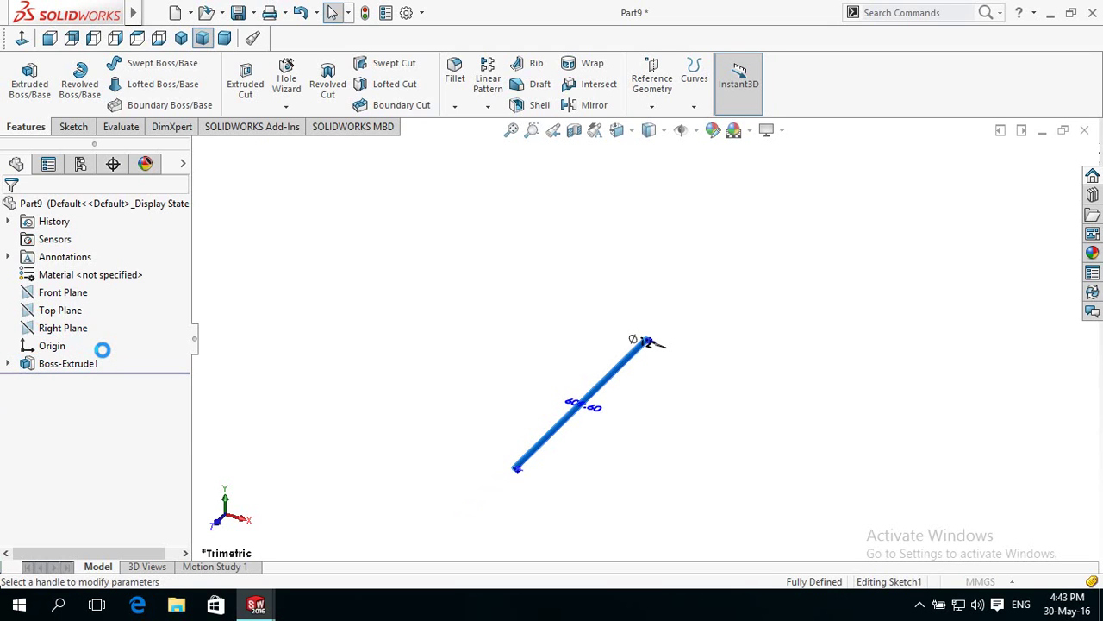
text(1ft)
key(Return)
click(10, 211)
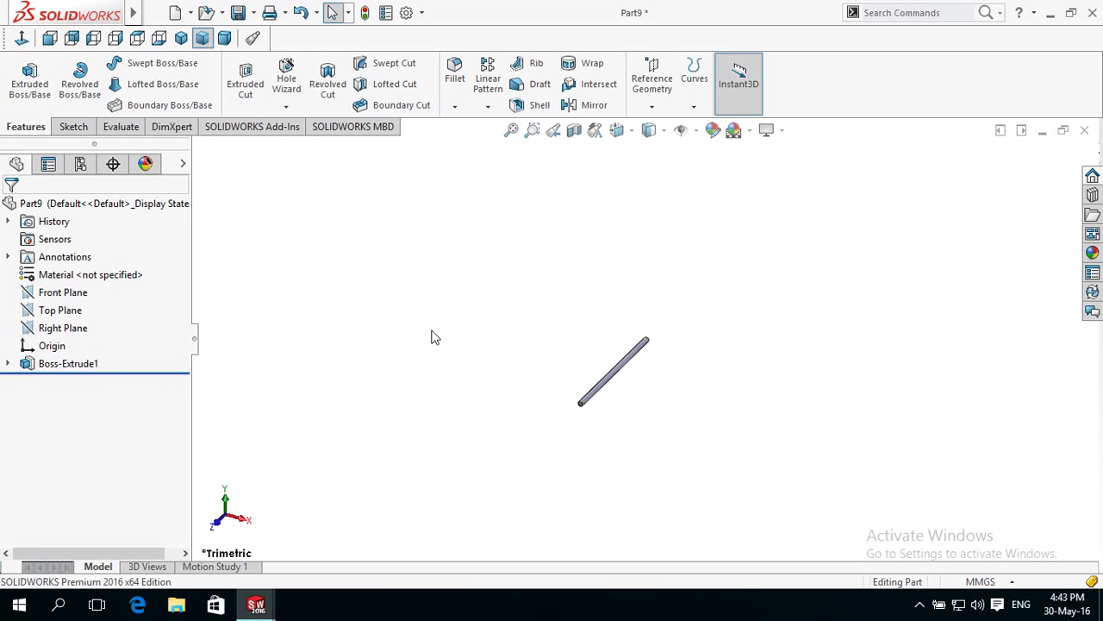
- Save the part as 'lever'
key(ctrl+s)
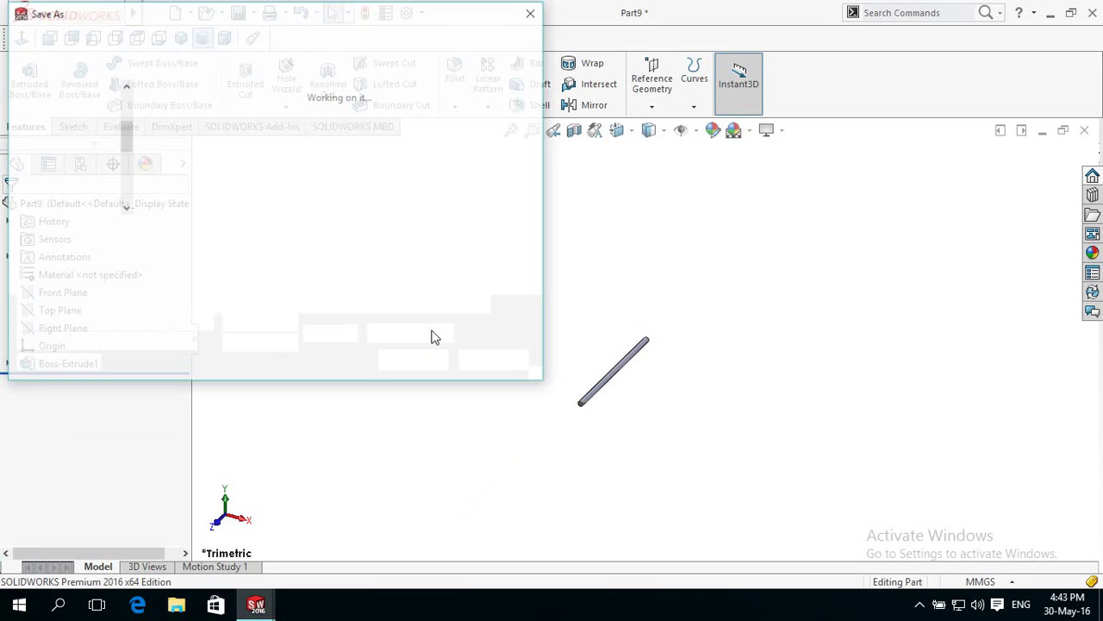
text(lever)
key(Return)
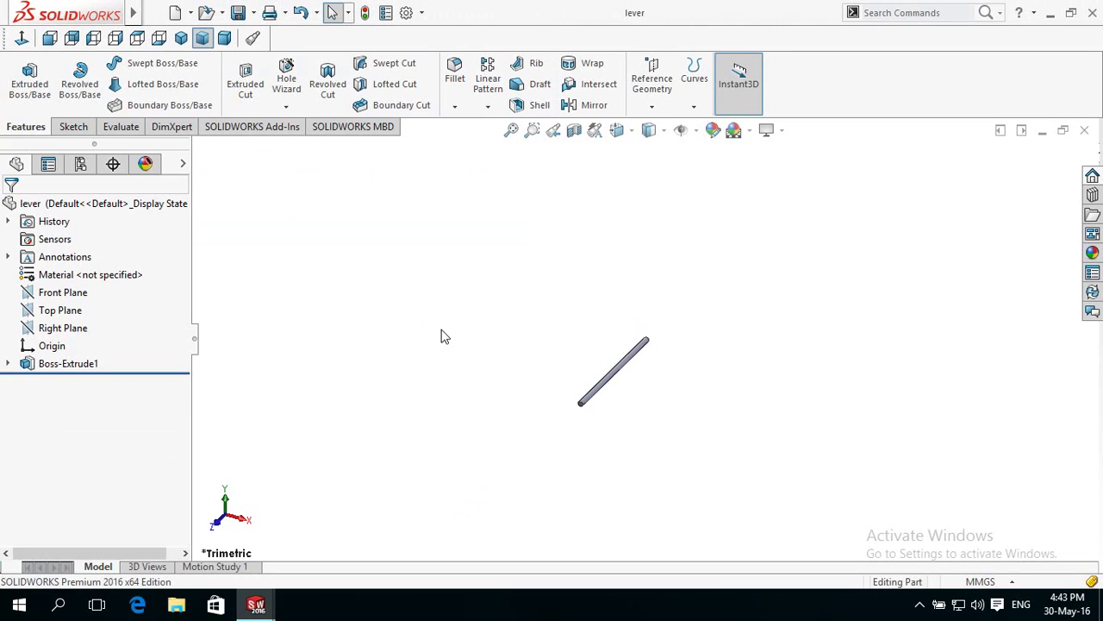
- Minimize the lever and Assem1 windows and bring up the Rod part
click(1042, 130)
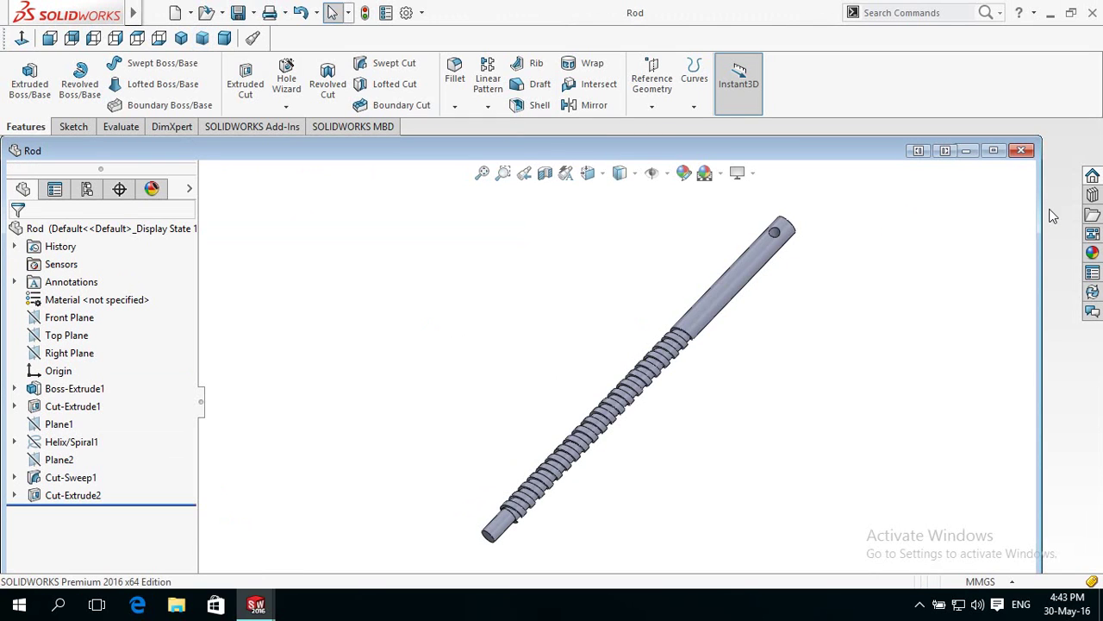
click(966, 150)
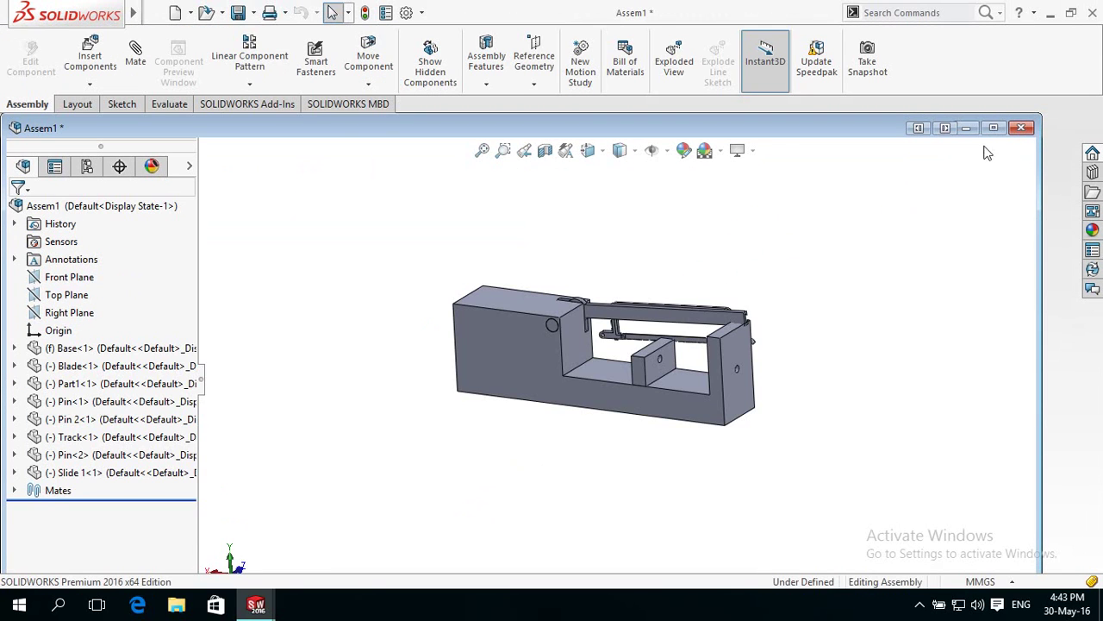
click(992, 129)
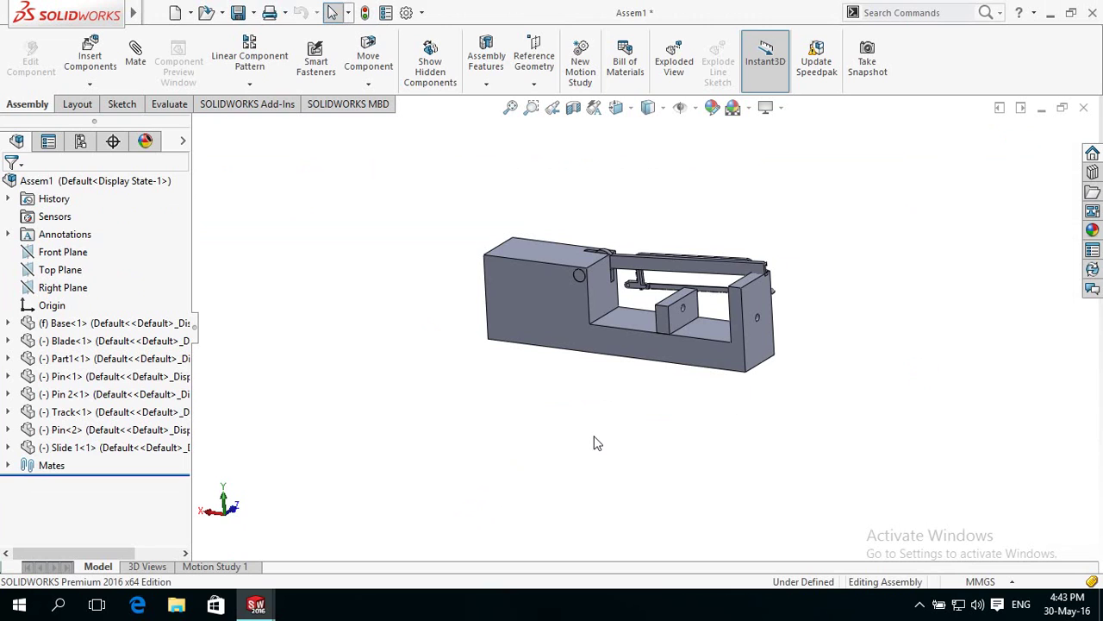
click(1042, 108)
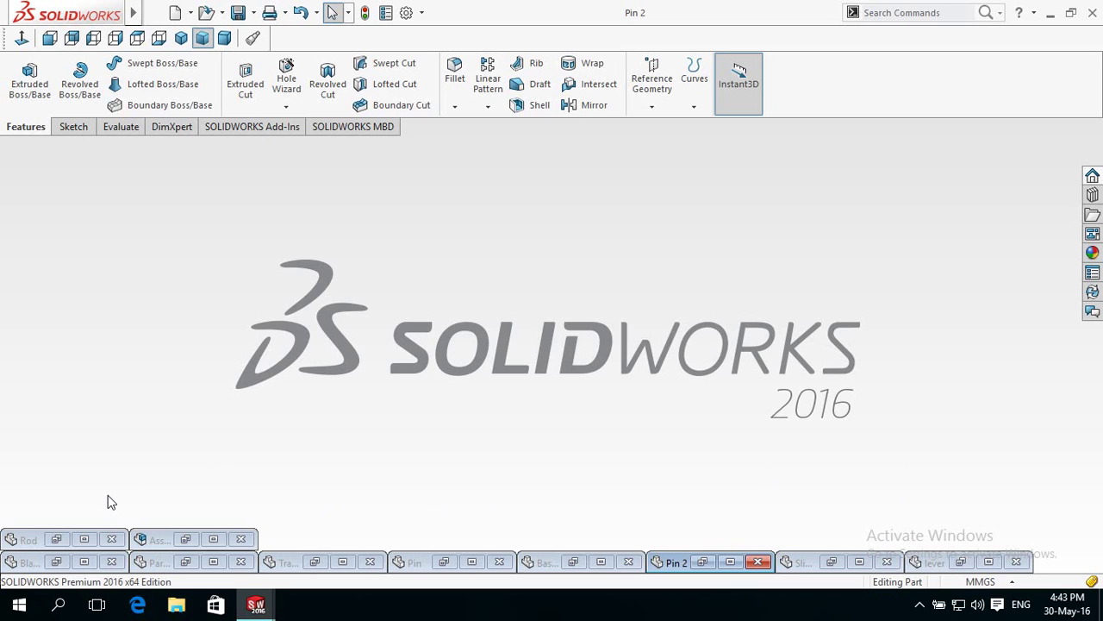
click(84, 539)
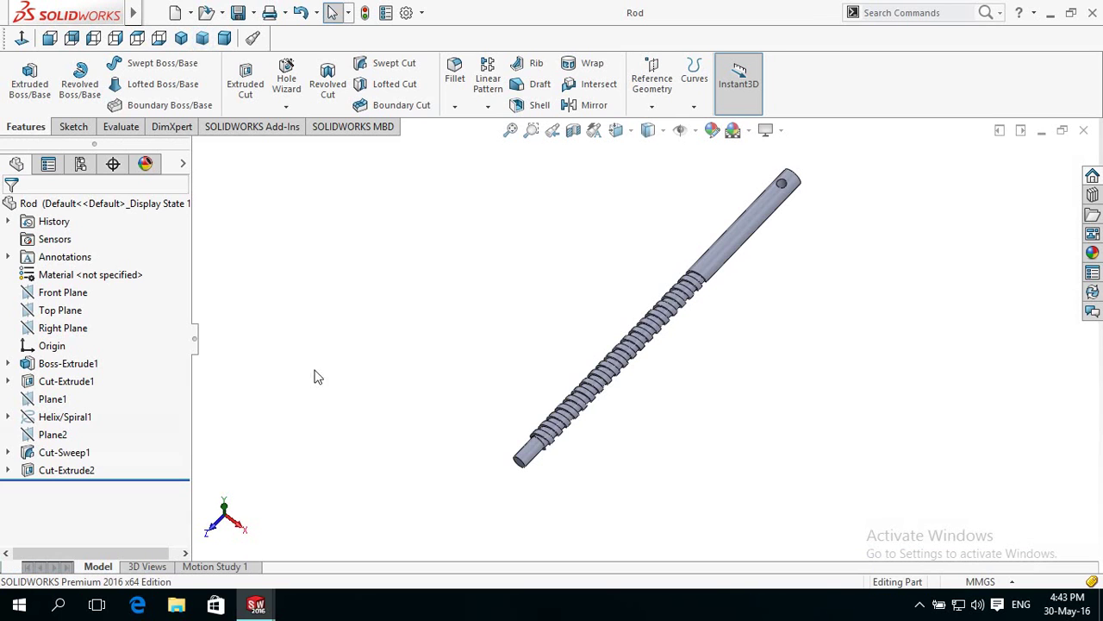
- Add reference axis Axis1 through the rod's cylindrical face, then minimize the Rod window
click(652, 102)
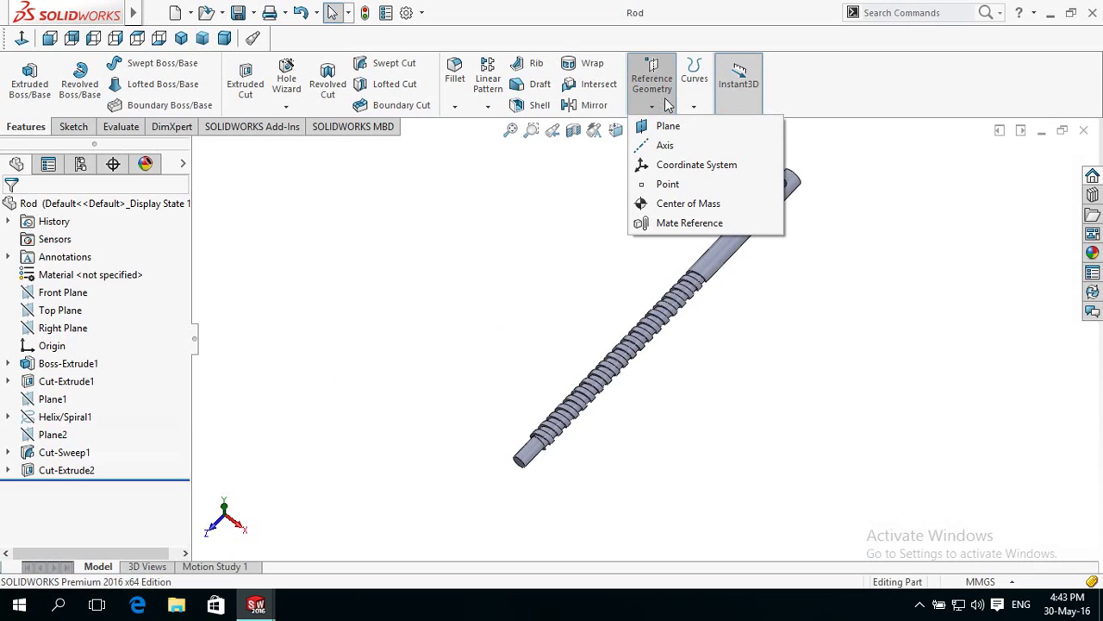
click(665, 146)
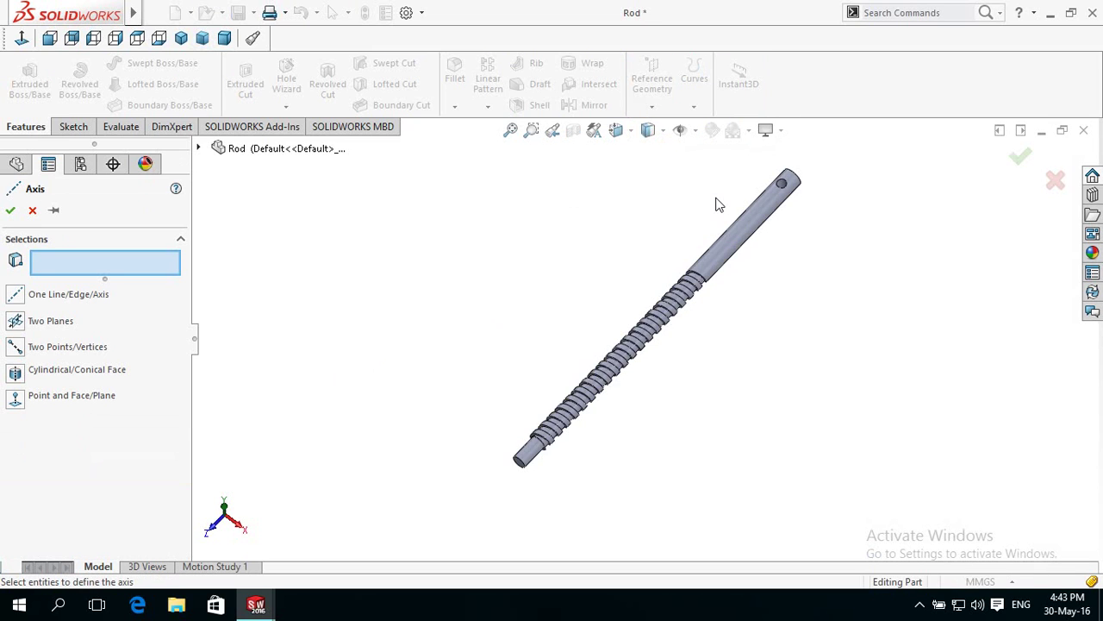
click(751, 222)
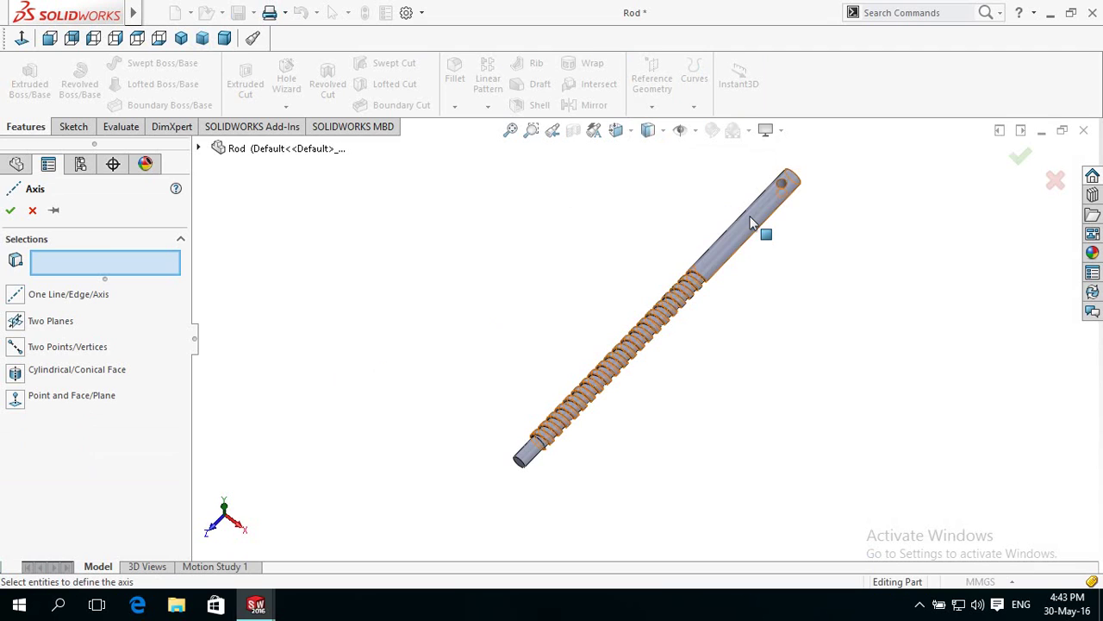
click(751, 223)
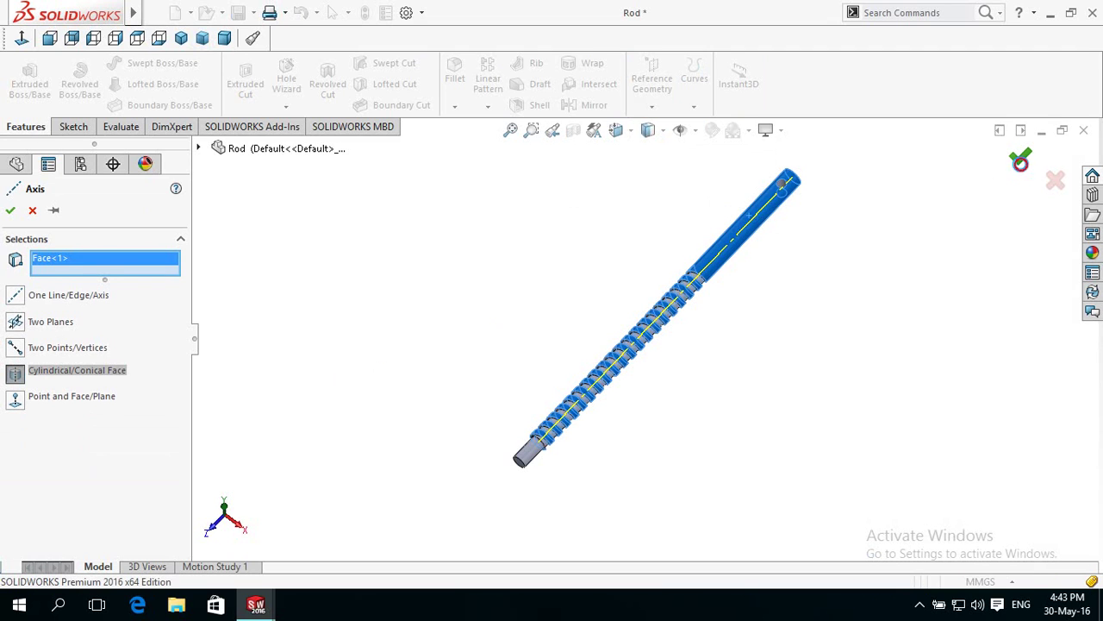
click(1021, 161)
click(937, 269)
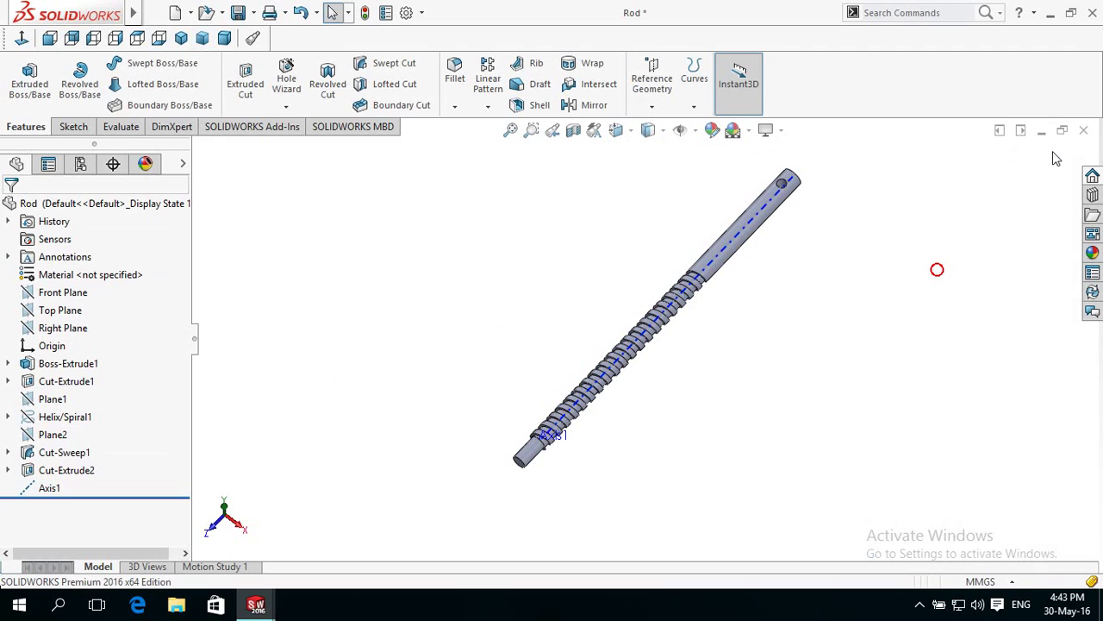
click(1043, 134)
click(1043, 136)
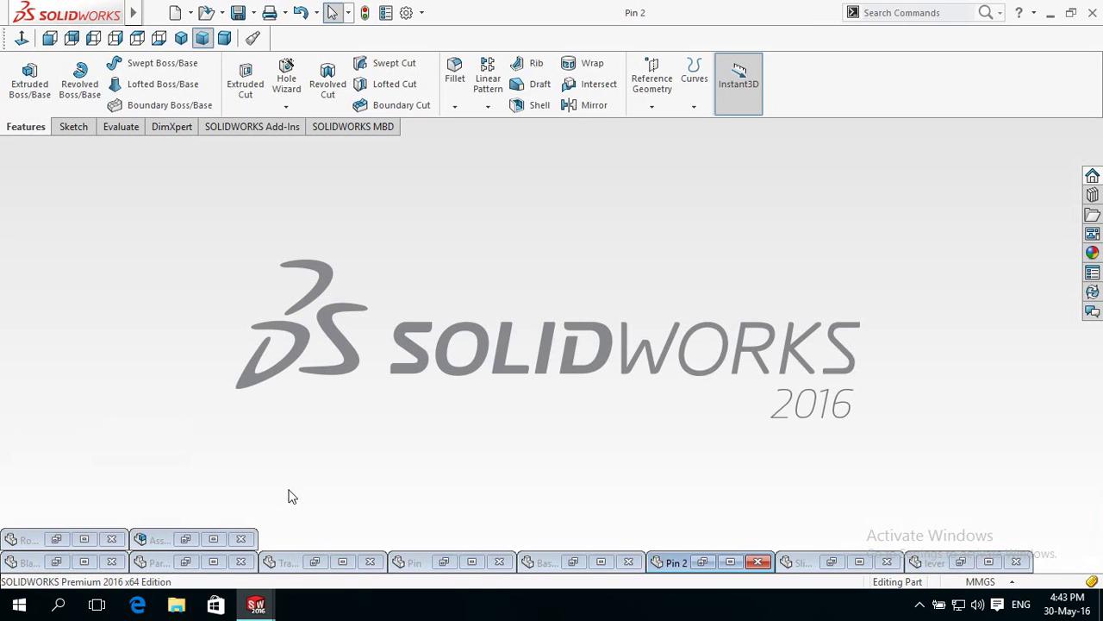
- Insert the lever part into Assem1 beside the base block
click(213, 539)
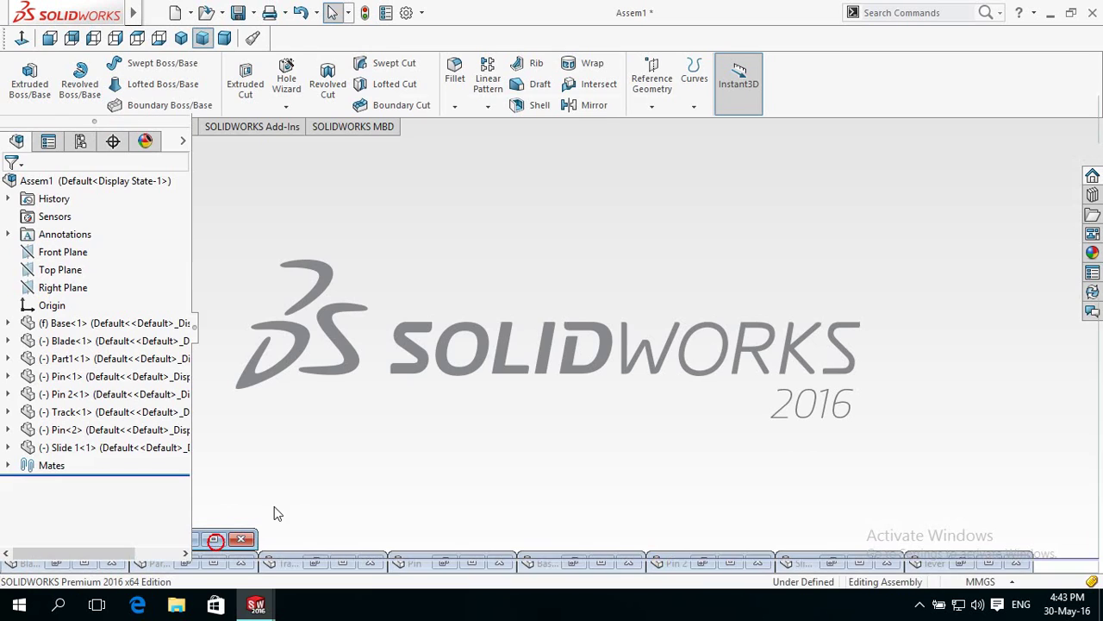
click(90, 54)
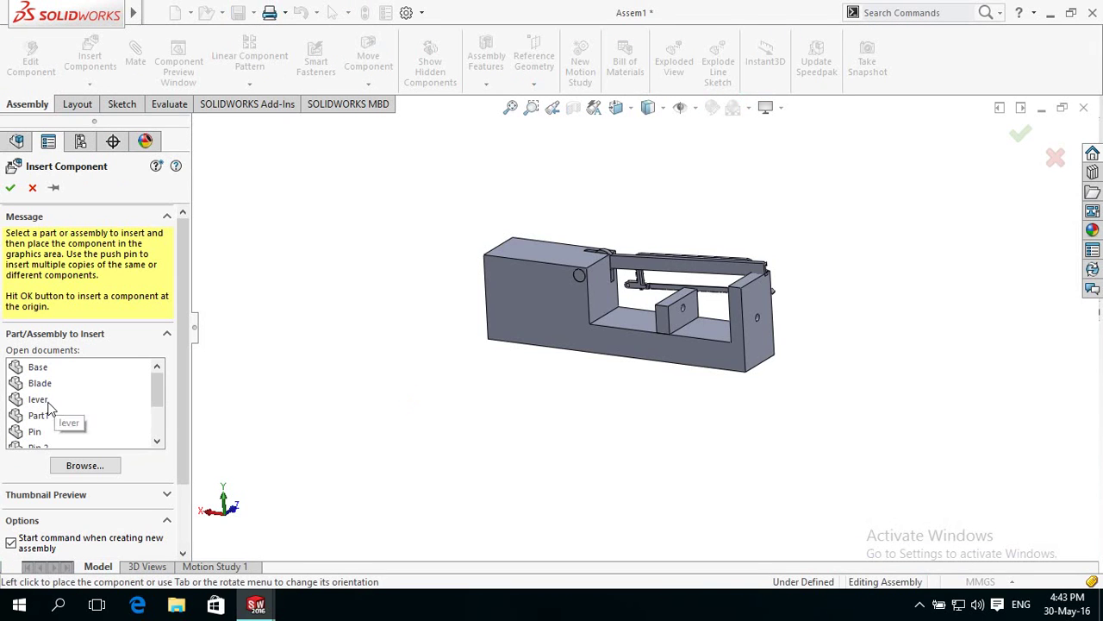
click(48, 406)
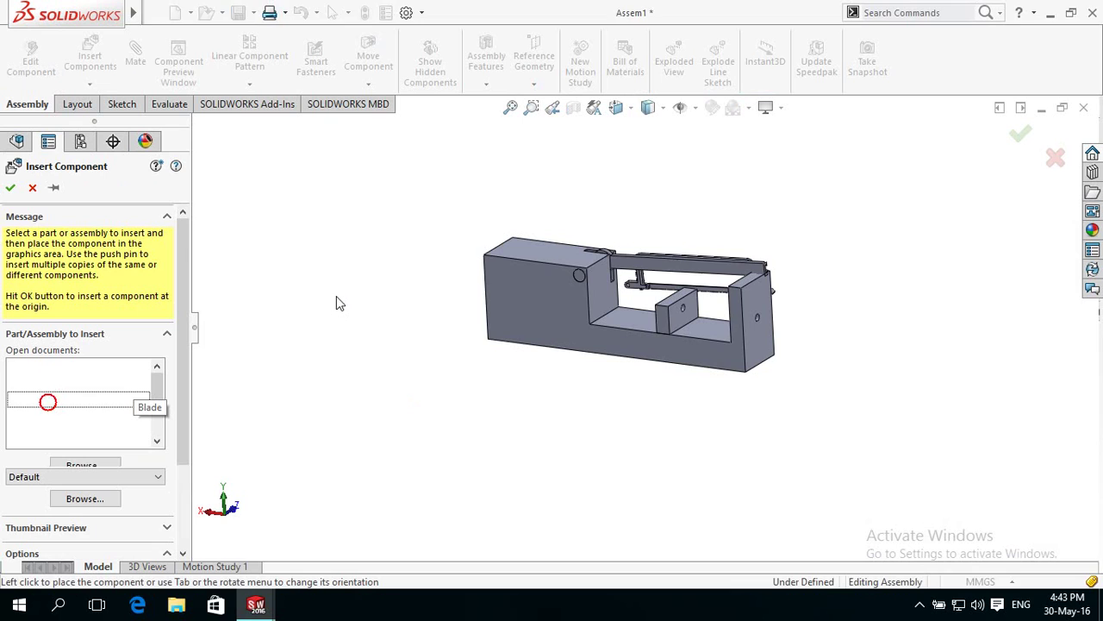
click(332, 356)
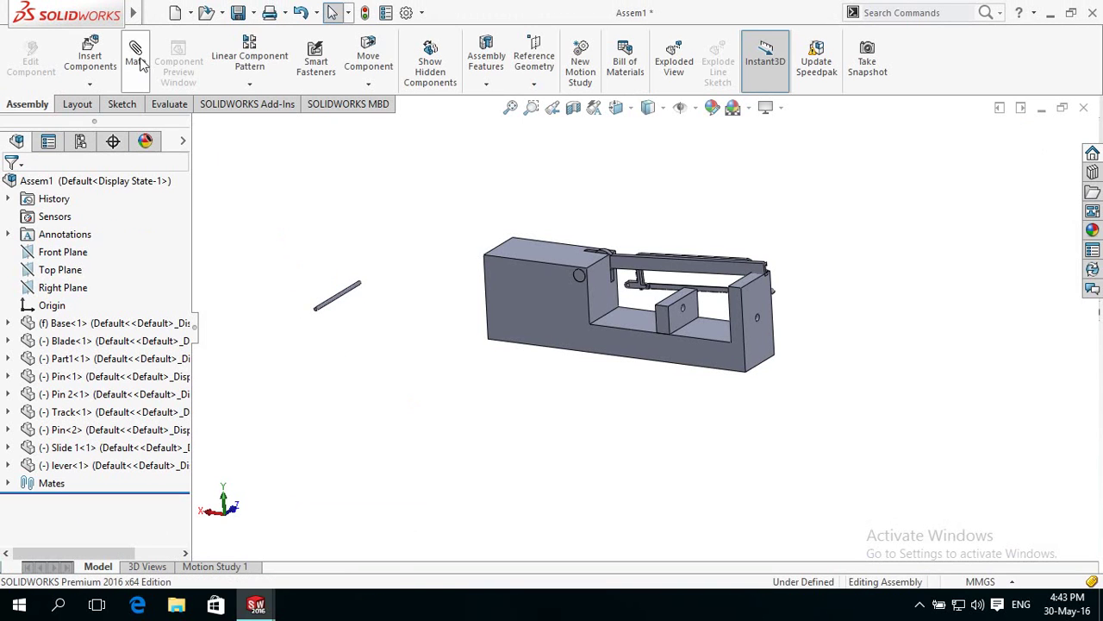
- Insert the Rod part from the open documents and place it, then select the lever
click(89, 53)
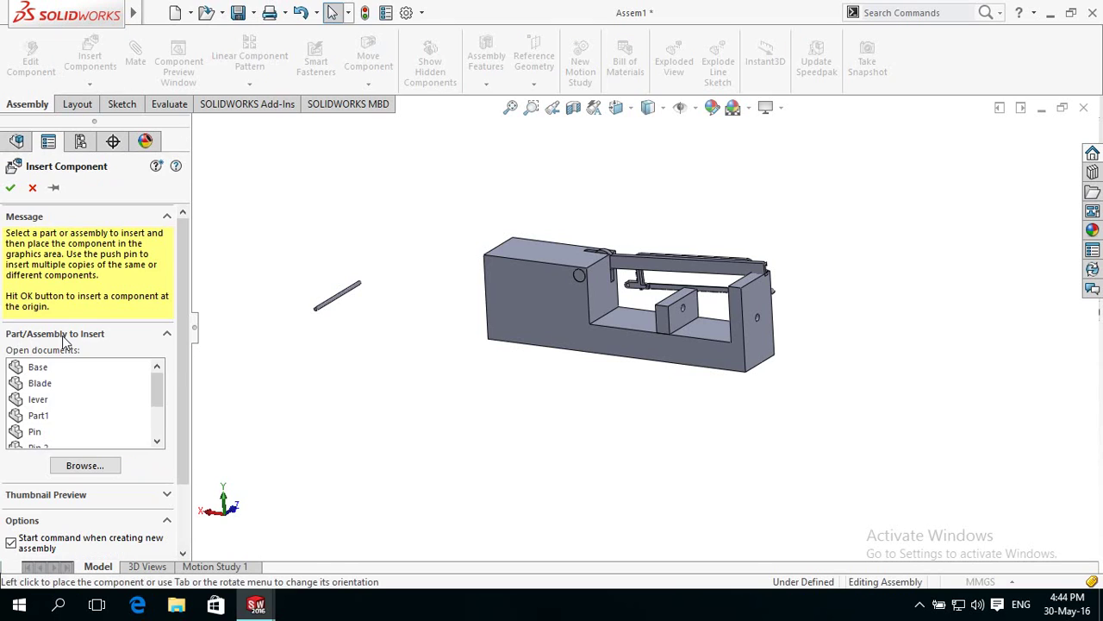
scroll(69, 404, down, 1)
scroll(69, 405, down, 1)
click(38, 398)
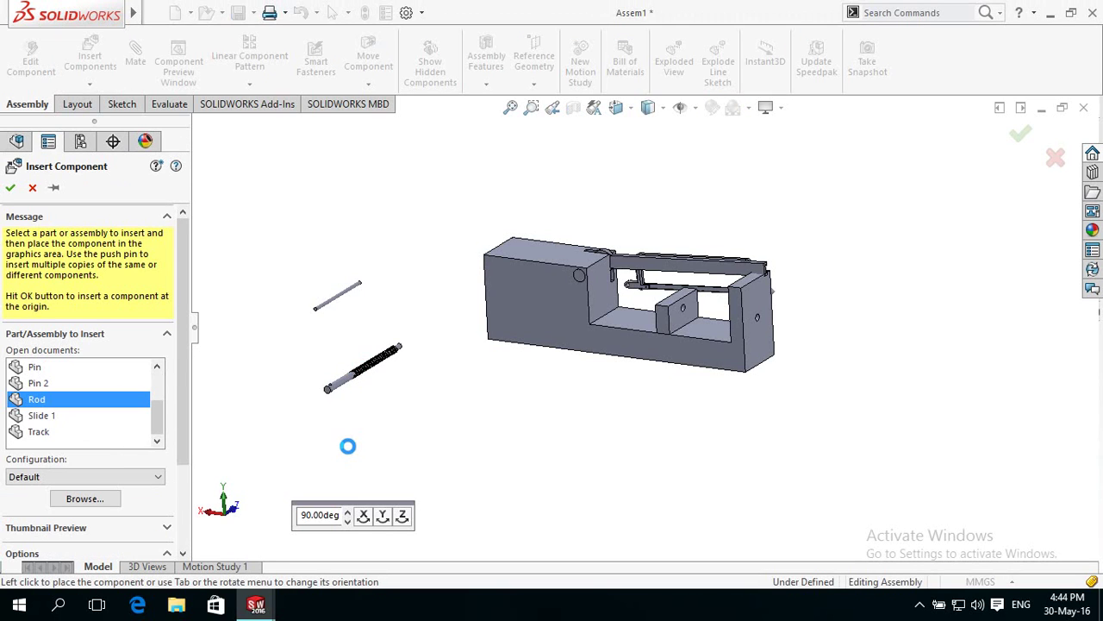
click(348, 446)
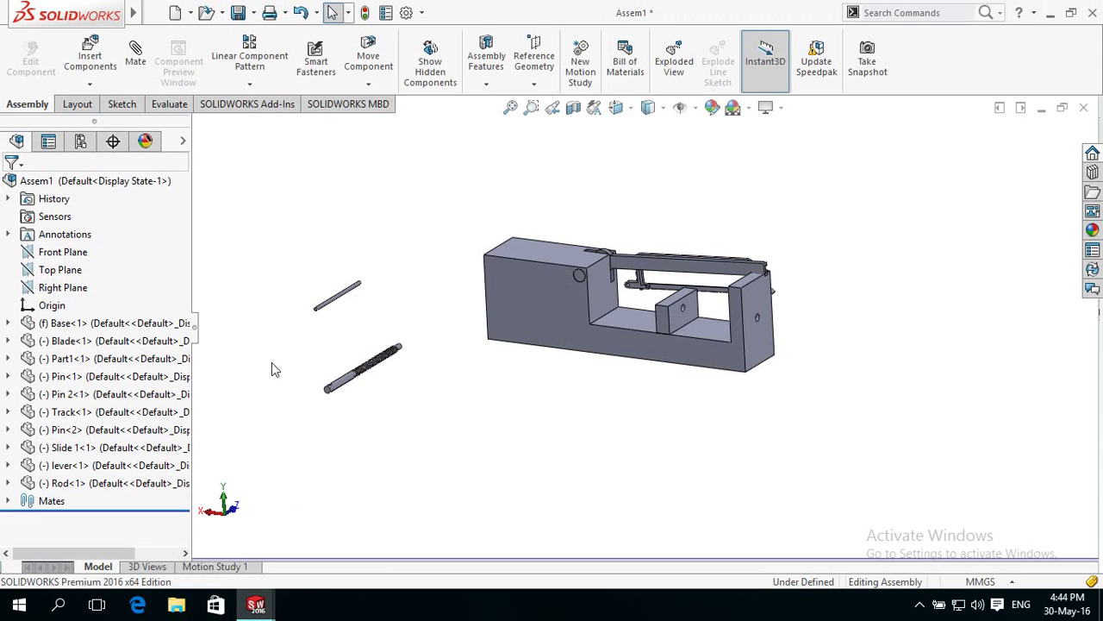
scroll(272, 369, down, 3)
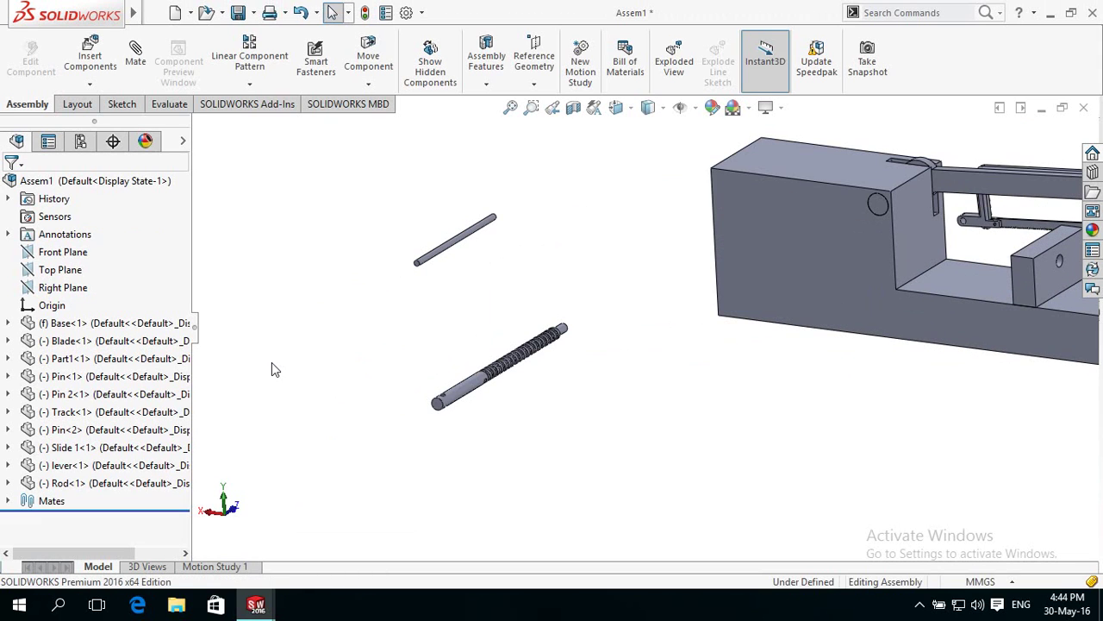
click(440, 259)
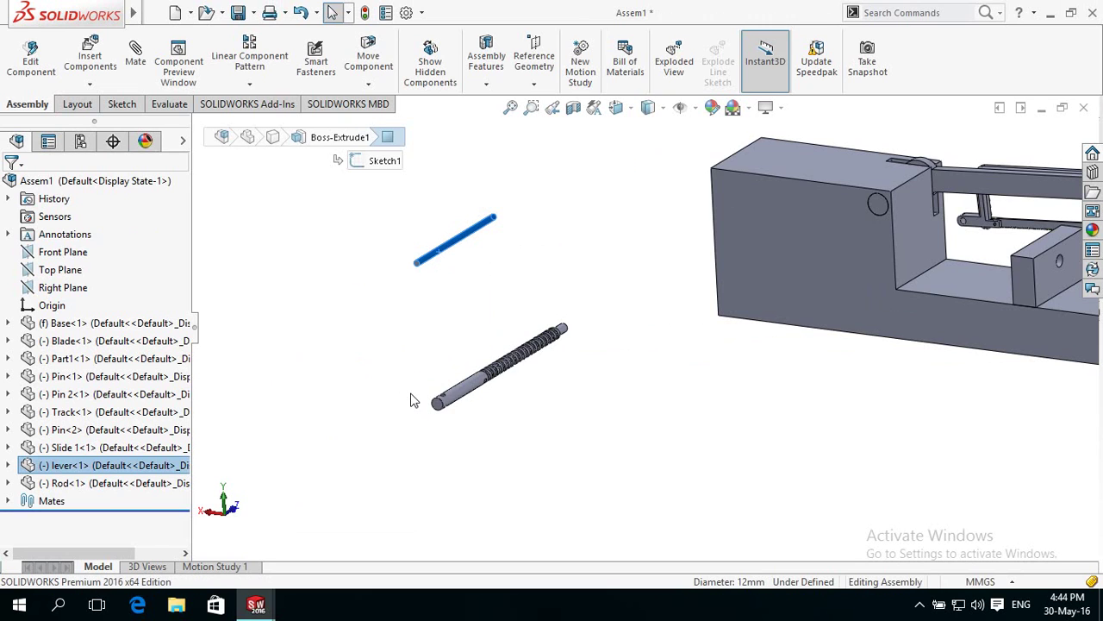
- Mate the lever concentric with the cross hole at the rod's plain end
key(m)
scroll(431, 419, down, 3)
scroll(471, 374, down, 2)
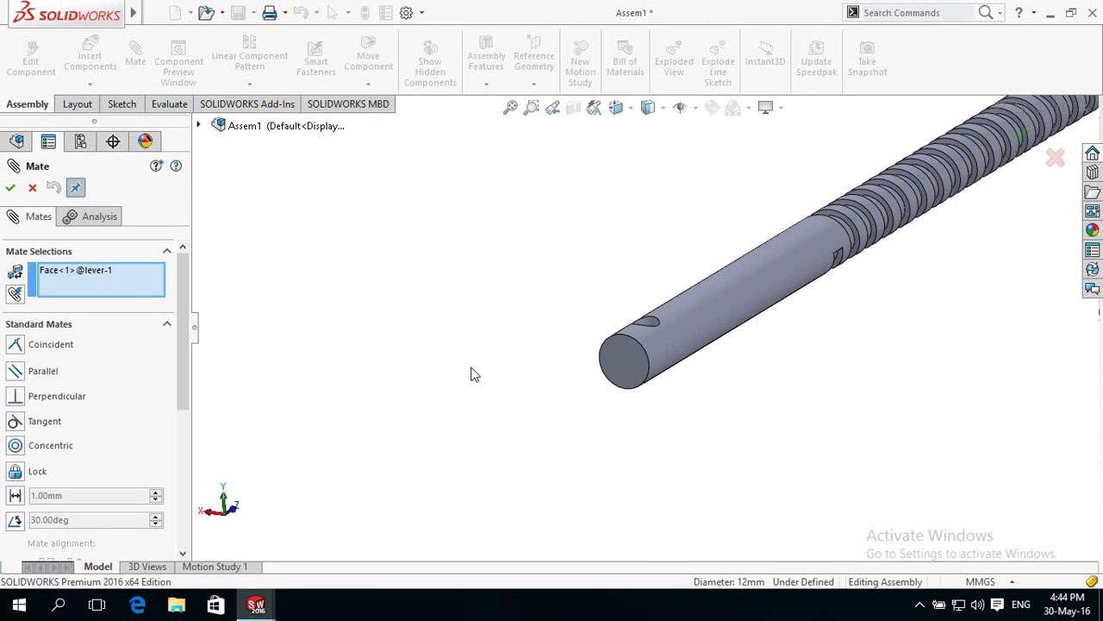
mouse_move(544, 345)
middle_down()
mouse_move(529, 370)
mouse_move(540, 362)
middle_up()
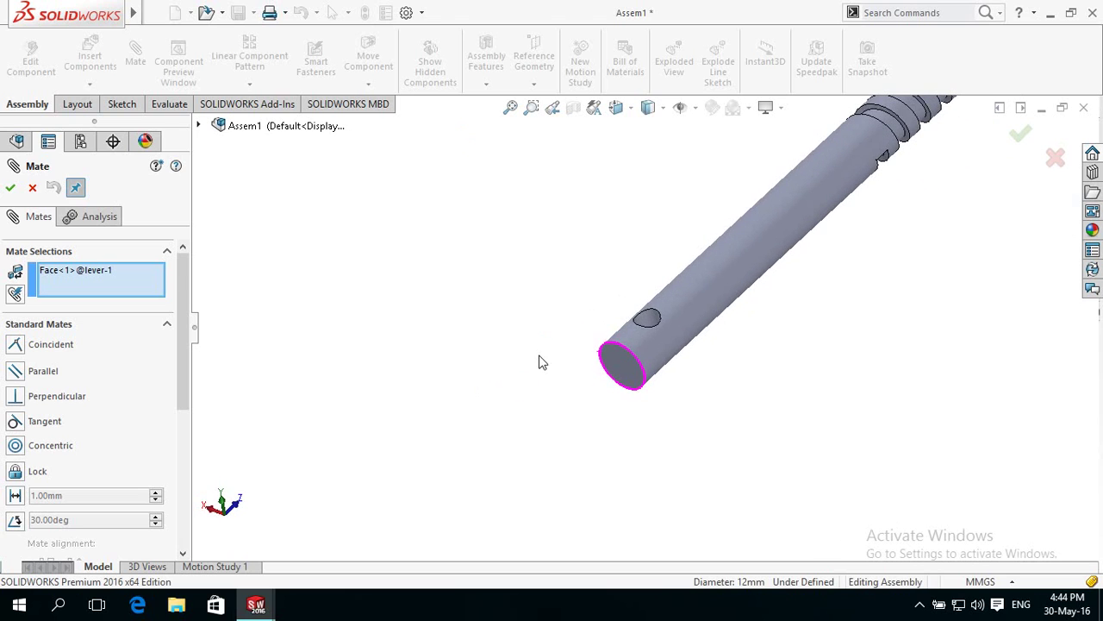
click(650, 319)
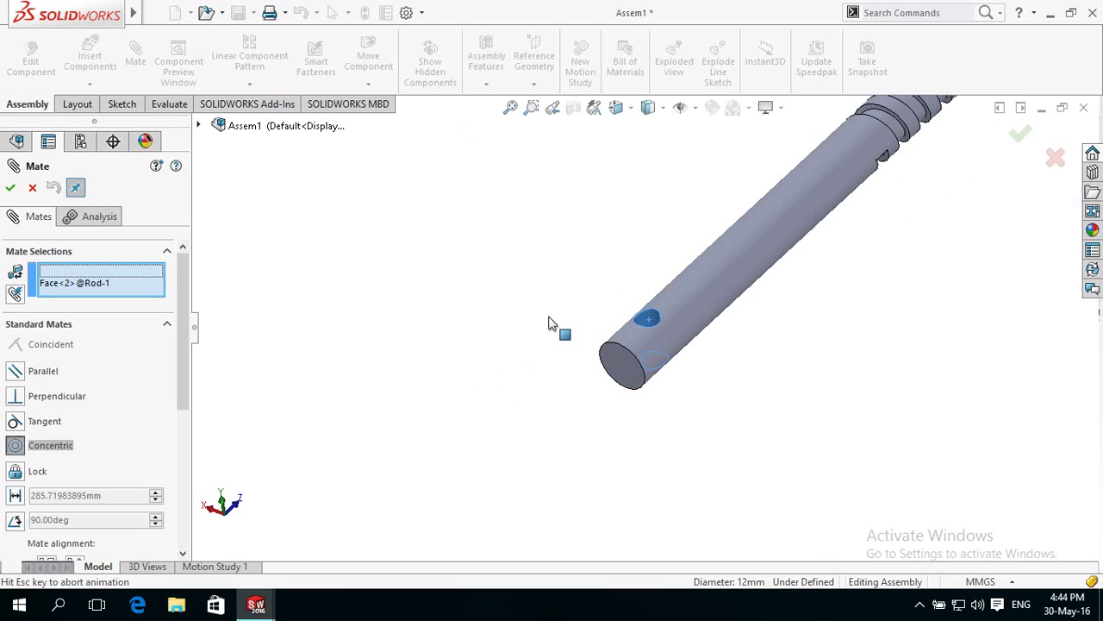
click(488, 389)
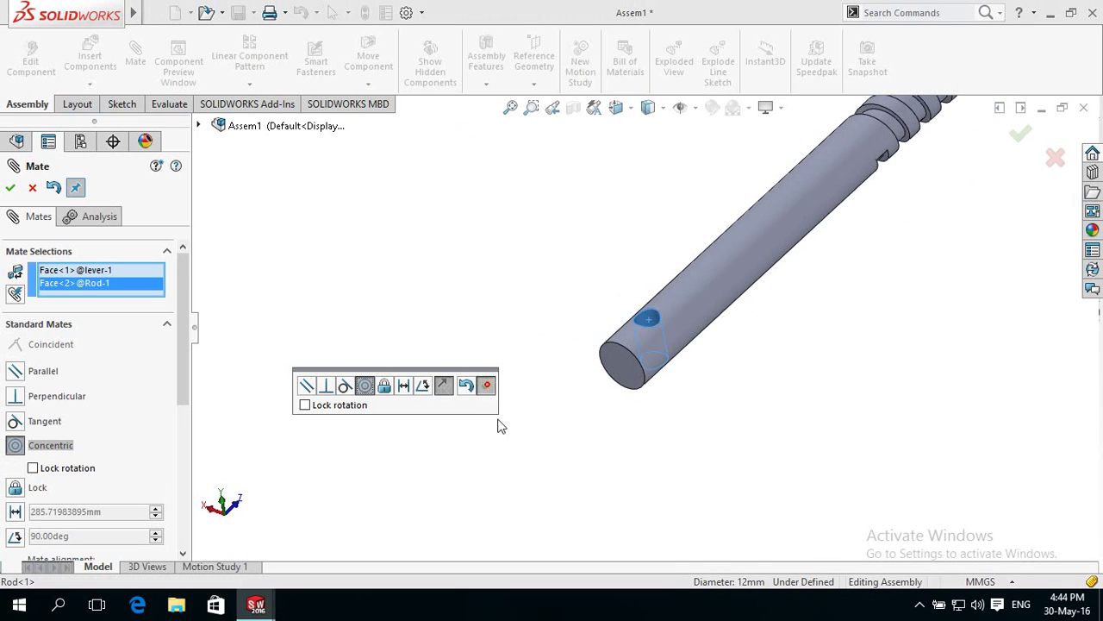
key(f)
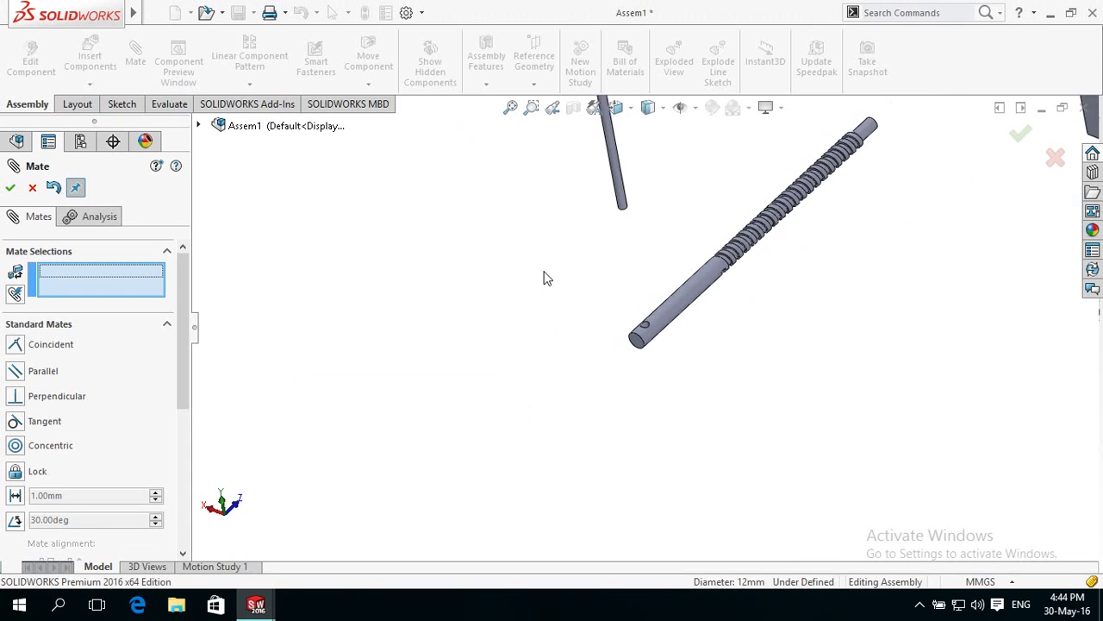
- Add a 152.40 mm (1ft/2) distance mate between the lever's end face and the rod's face
middle_drag(544, 279, 598, 236)
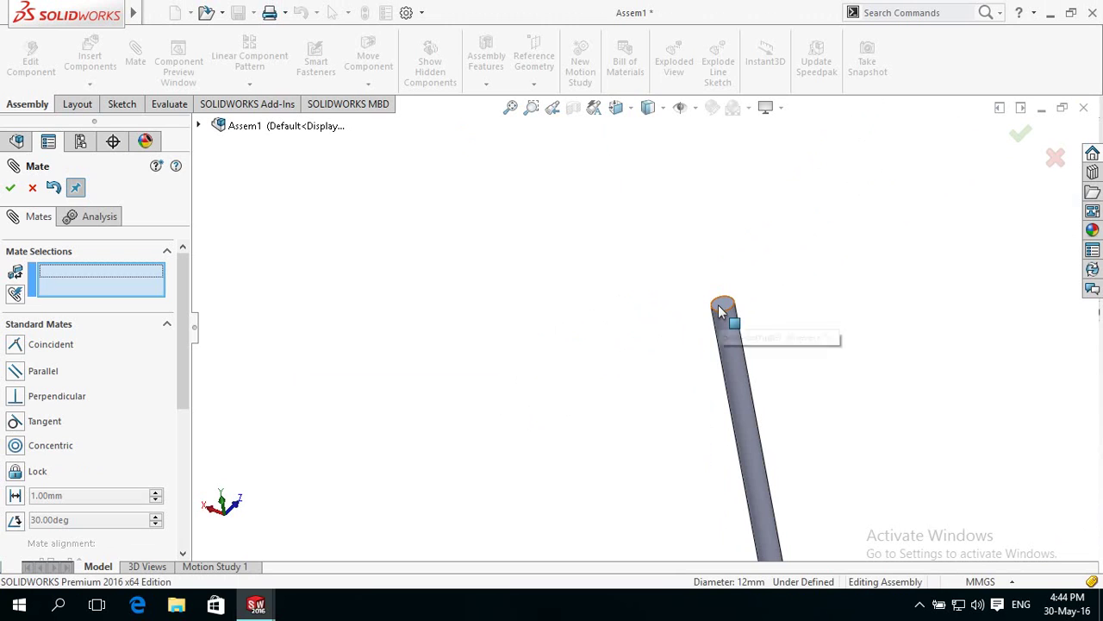
click(721, 312)
key(f)
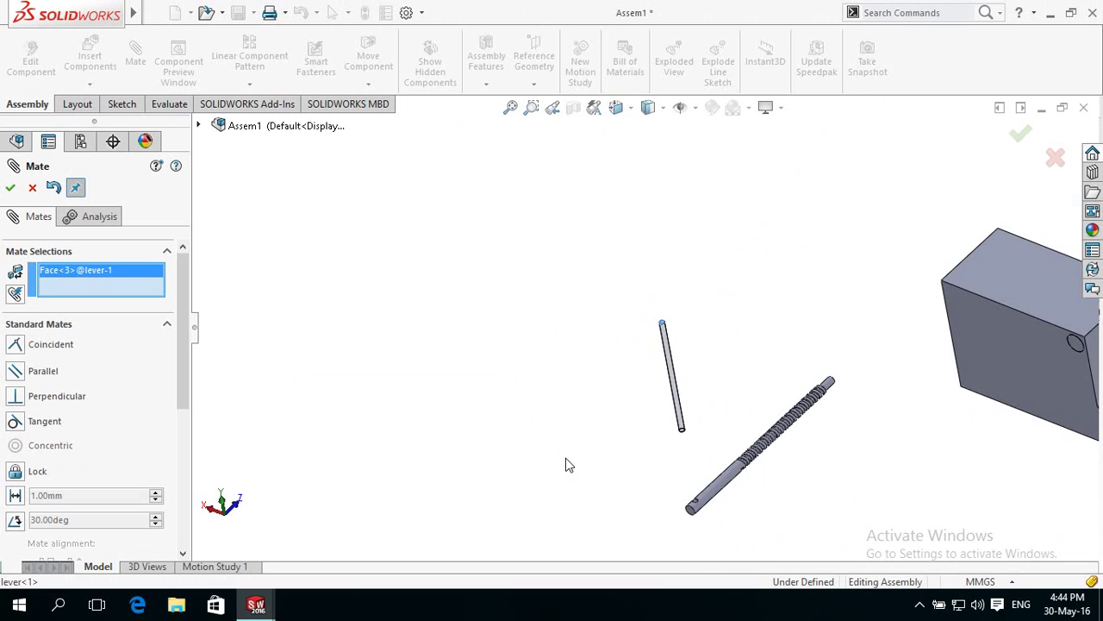
scroll(833, 502, down, 3)
scroll(808, 503, up, 1)
scroll(722, 270, down, 3)
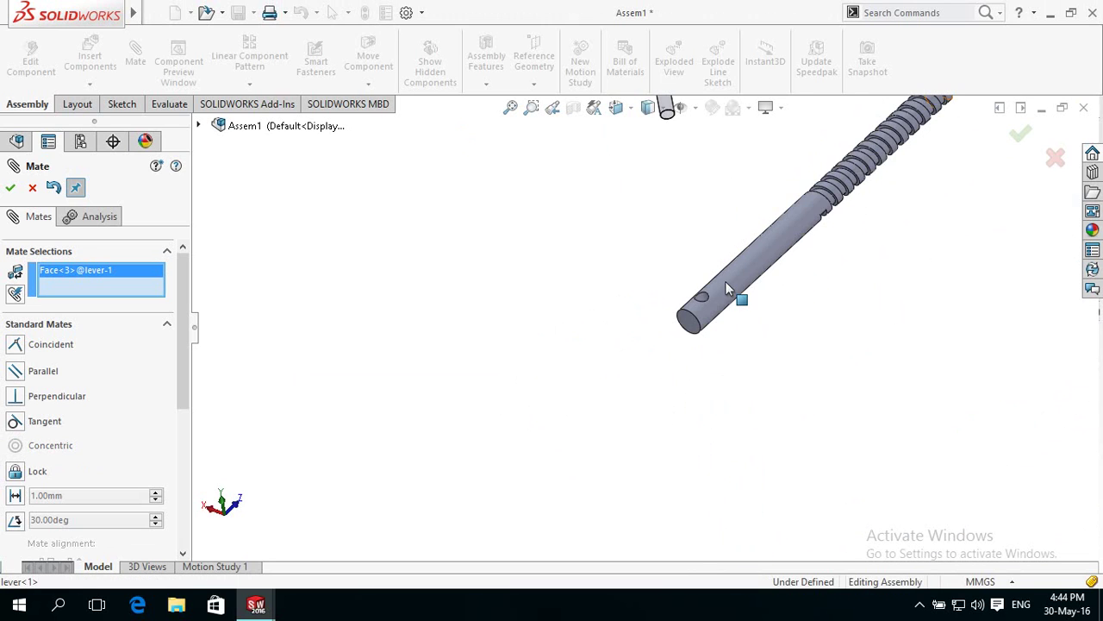
click(585, 399)
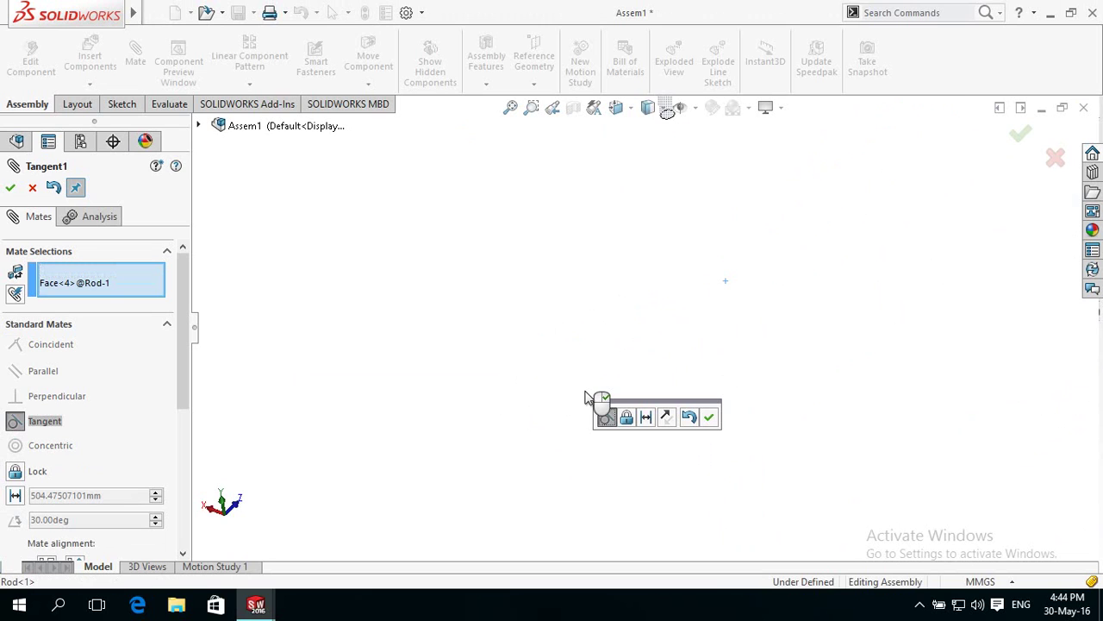
scroll(591, 327, up, 2)
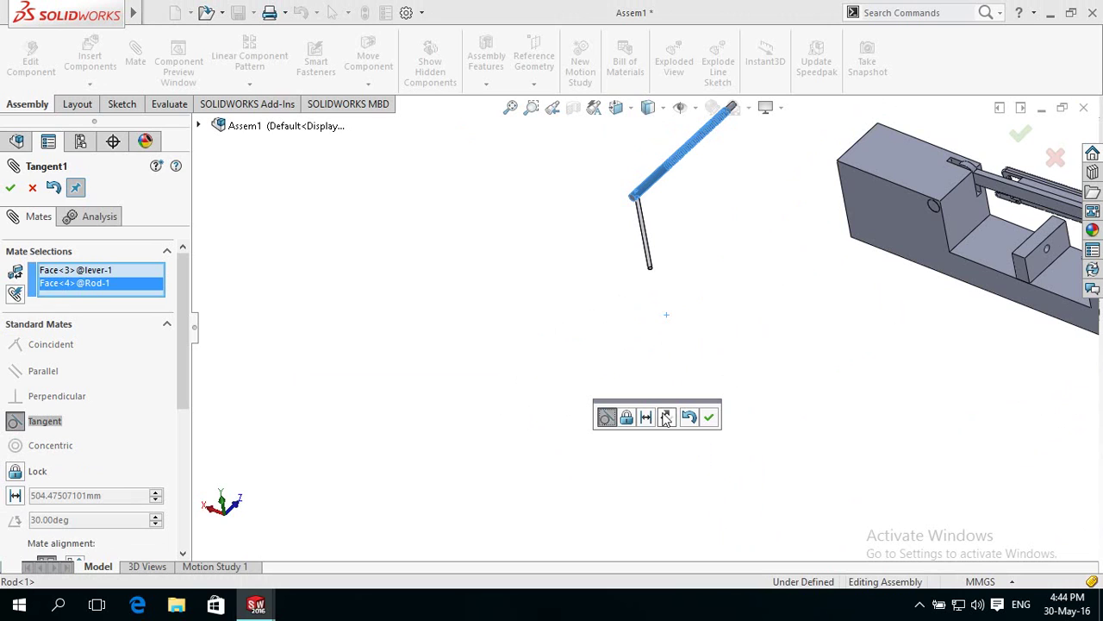
click(646, 418)
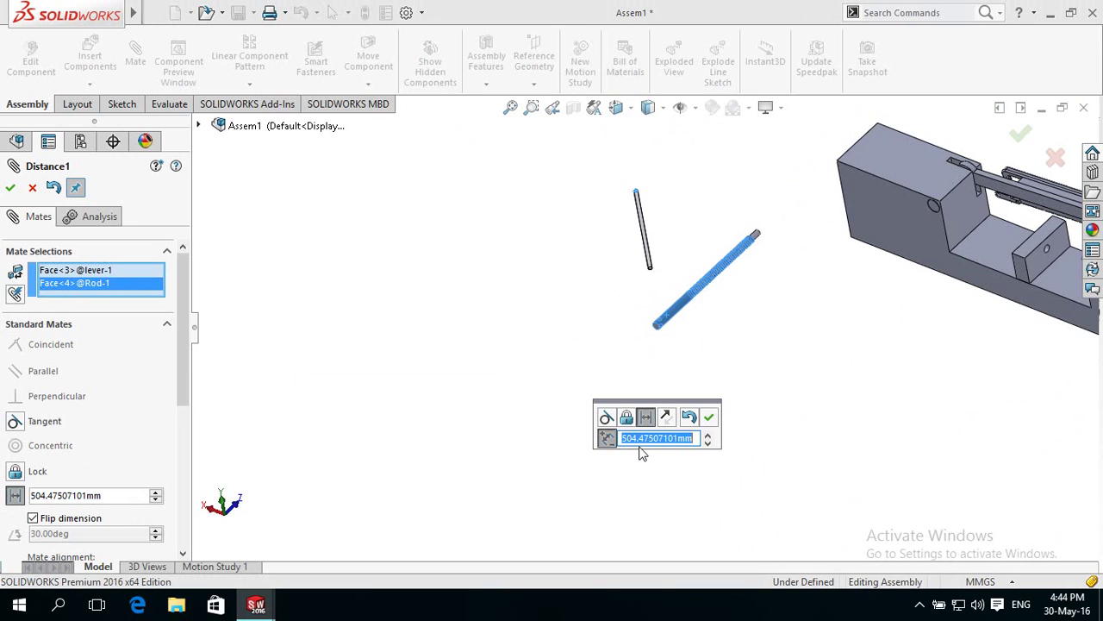
text(152.40mm)
key(Return)
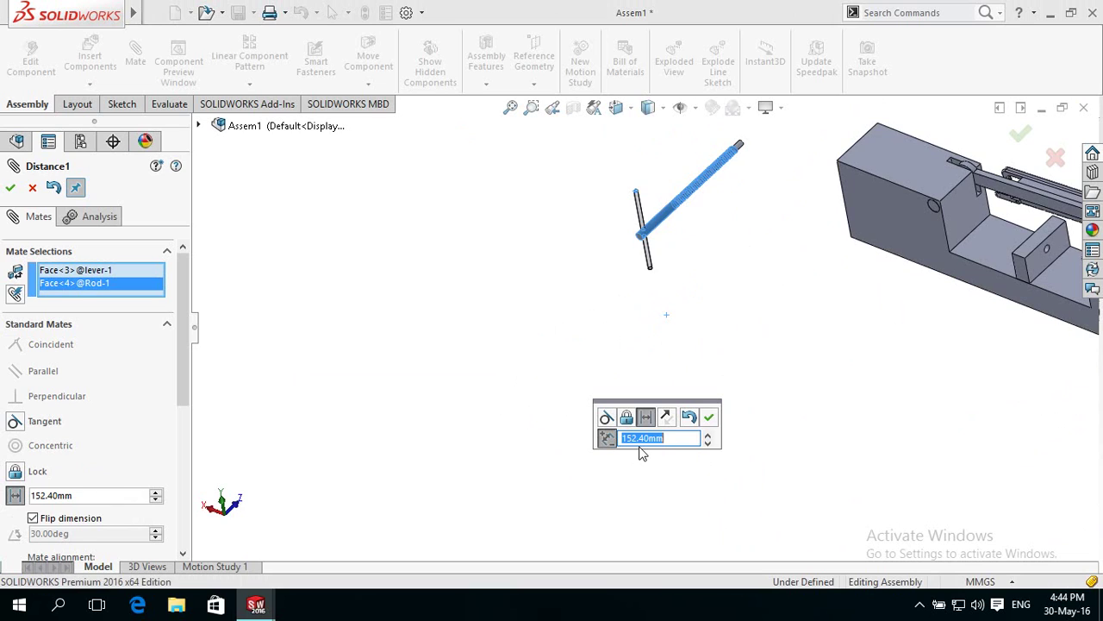
click(704, 418)
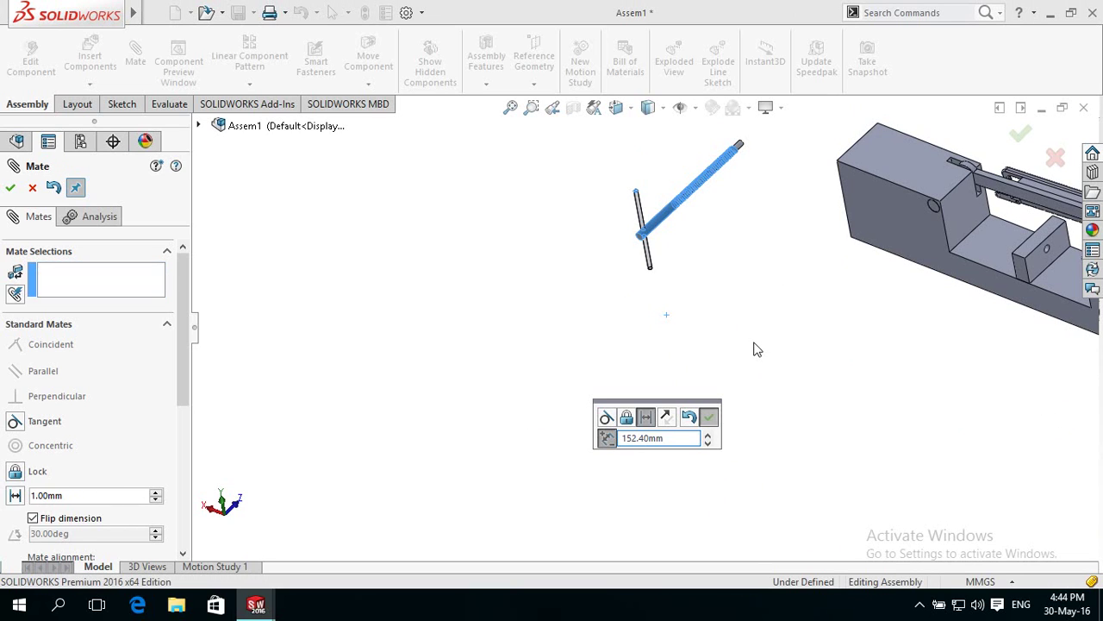
- Mate the rod's outer face concentric with the base's end-wall hole, with alignment flipped
drag(675, 230, 807, 375)
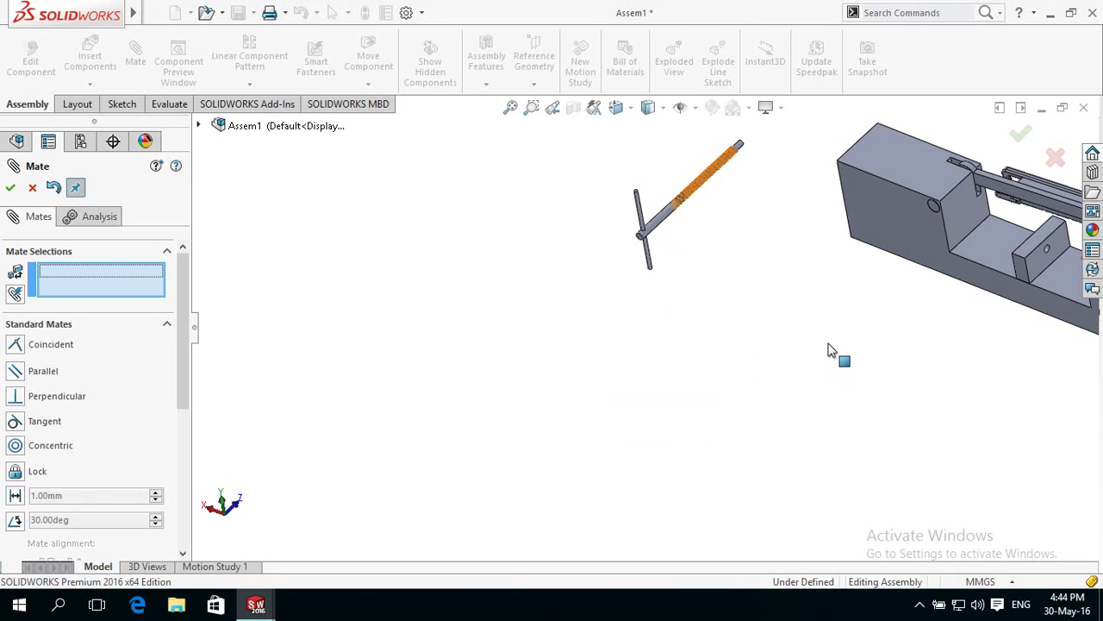
drag(807, 375, 830, 350)
scroll(831, 350, down, 2)
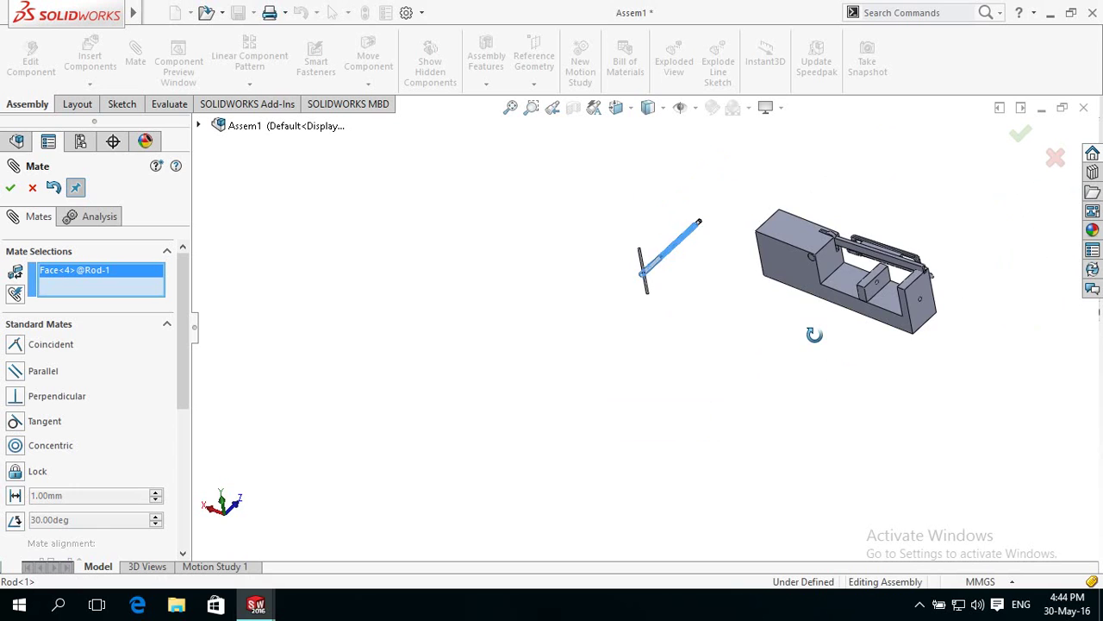
middle_drag(814, 335, 995, 313)
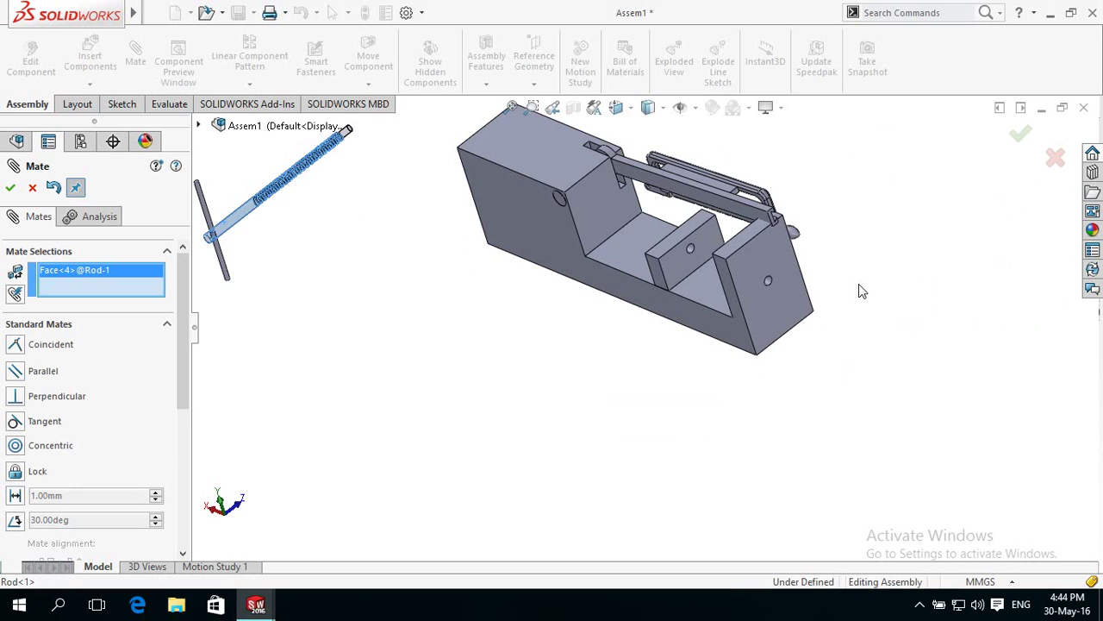
scroll(859, 283, down, 3)
click(662, 288)
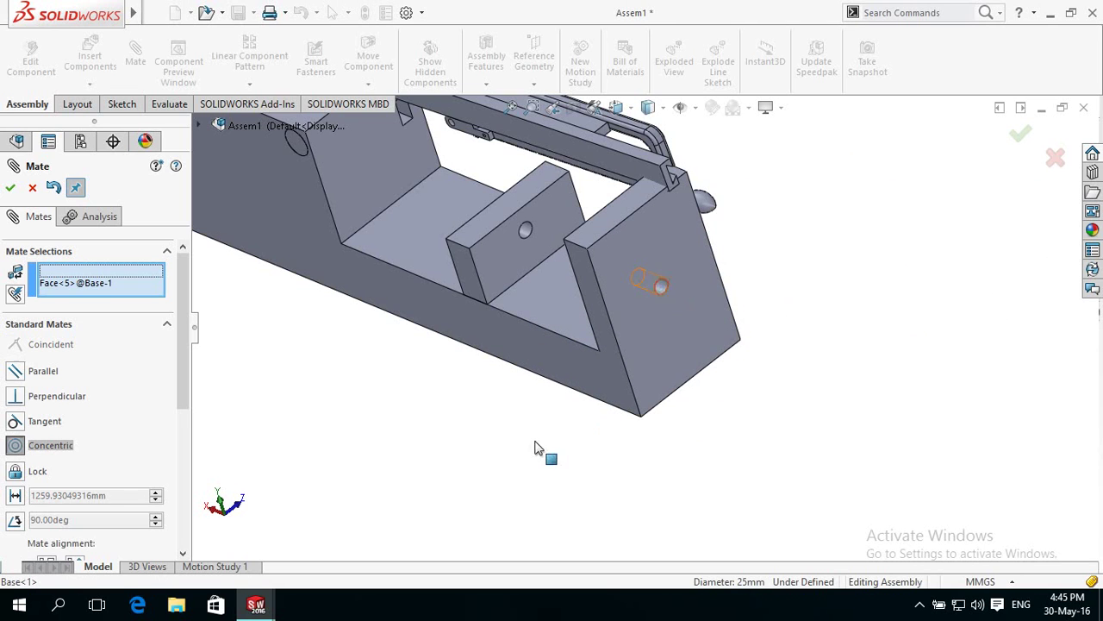
key(z)
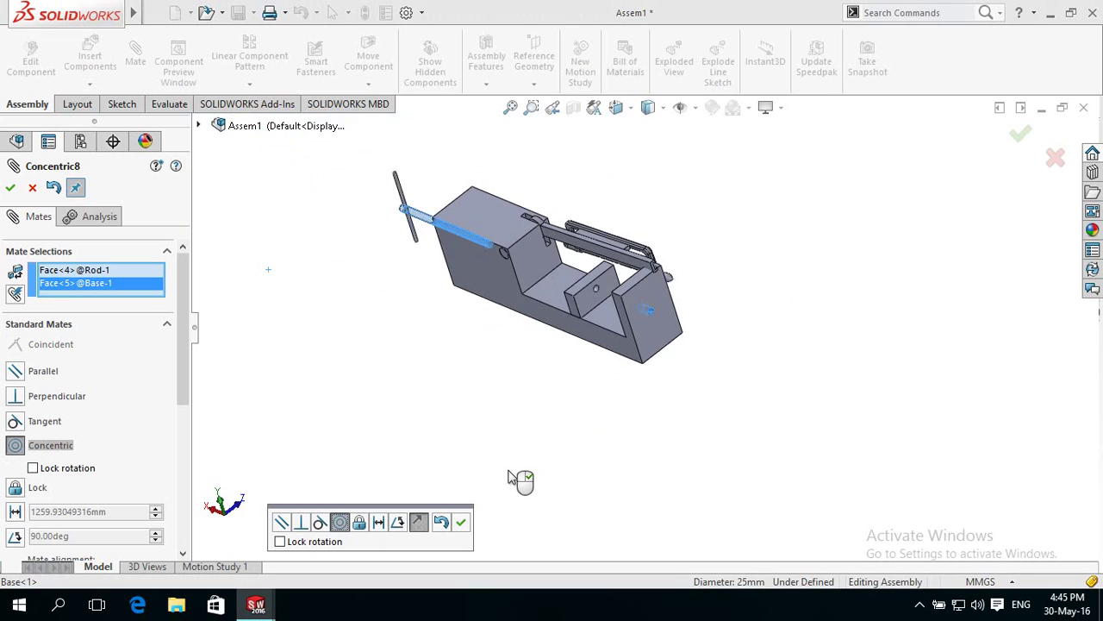
click(418, 521)
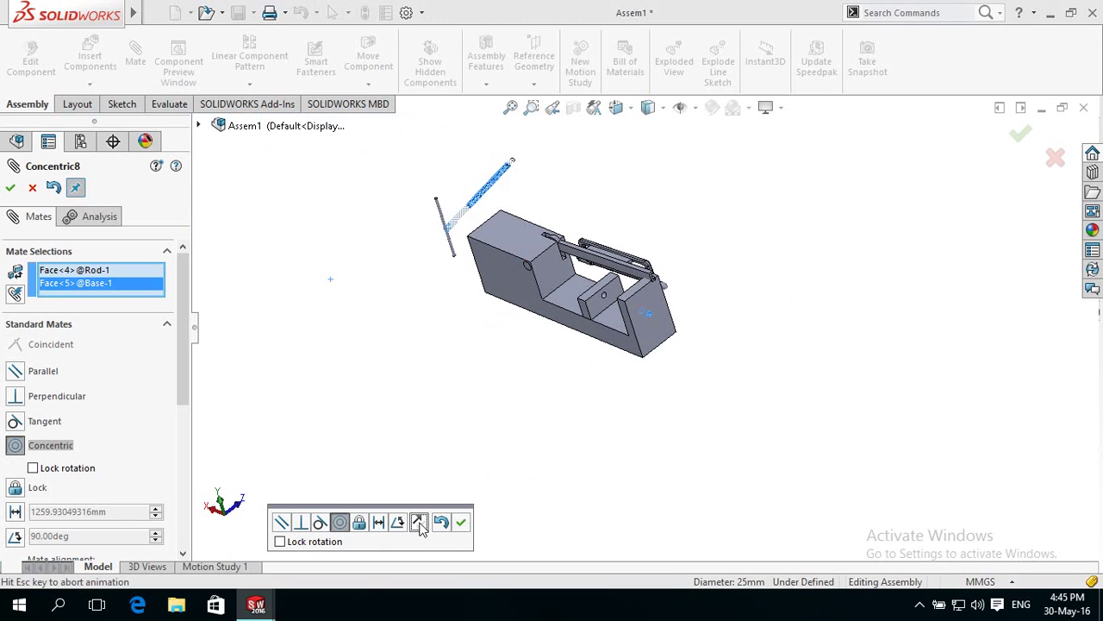
click(462, 523)
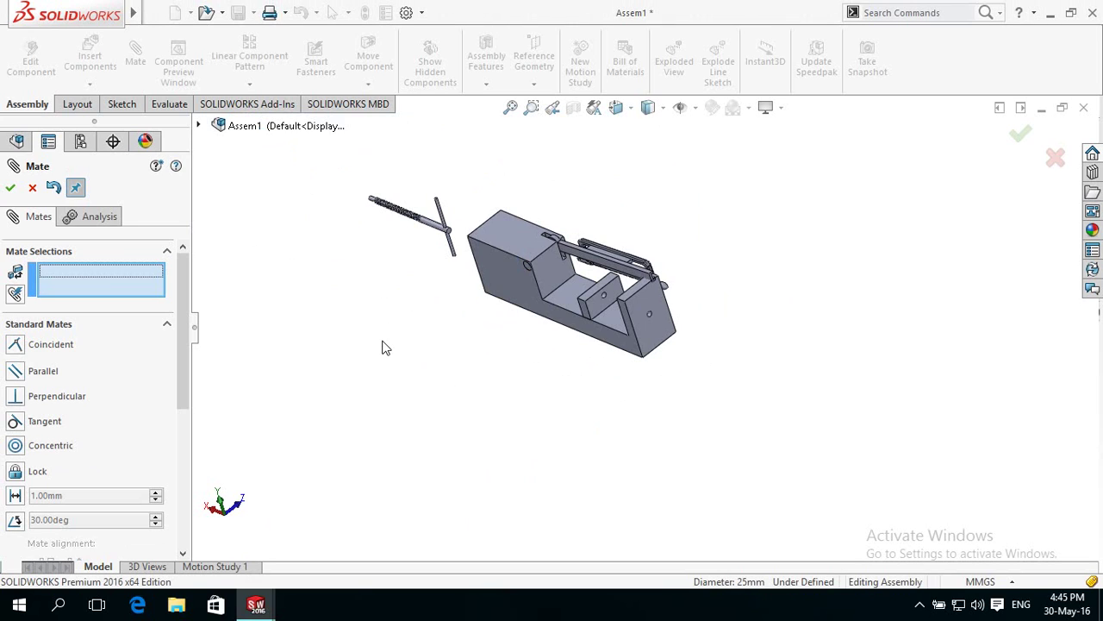
- Add a parallel mate between the rod's face and the slide block's hole face
scroll(382, 247, down, 2)
scroll(411, 239, down, 2)
scroll(412, 238, down, 2)
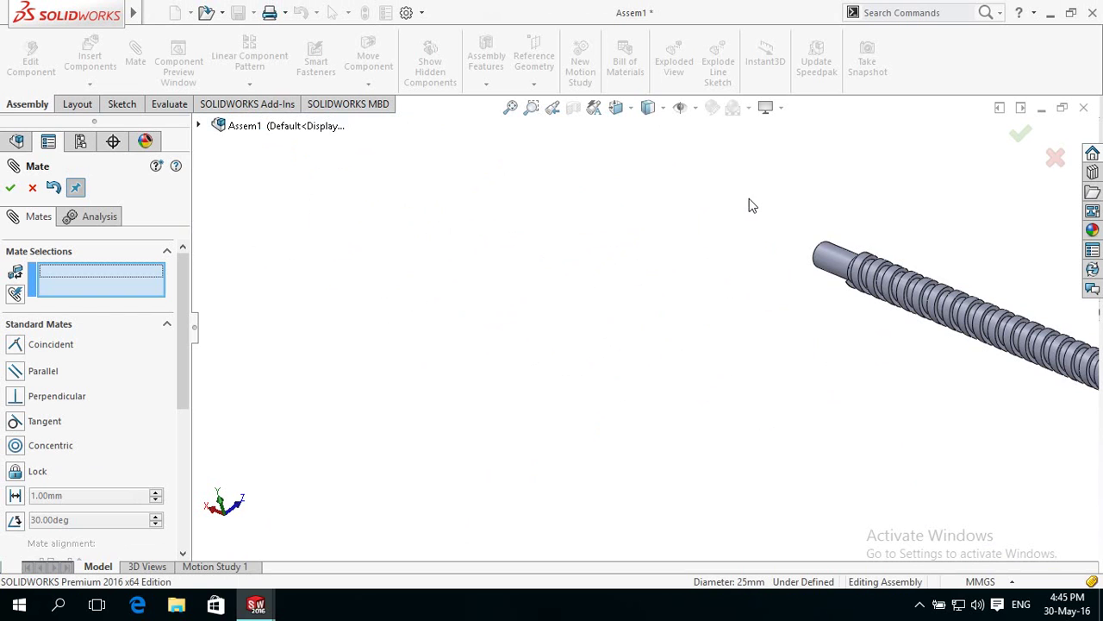
click(827, 257)
scroll(694, 338, up, 2)
scroll(629, 348, up, 2)
scroll(619, 353, up, 2)
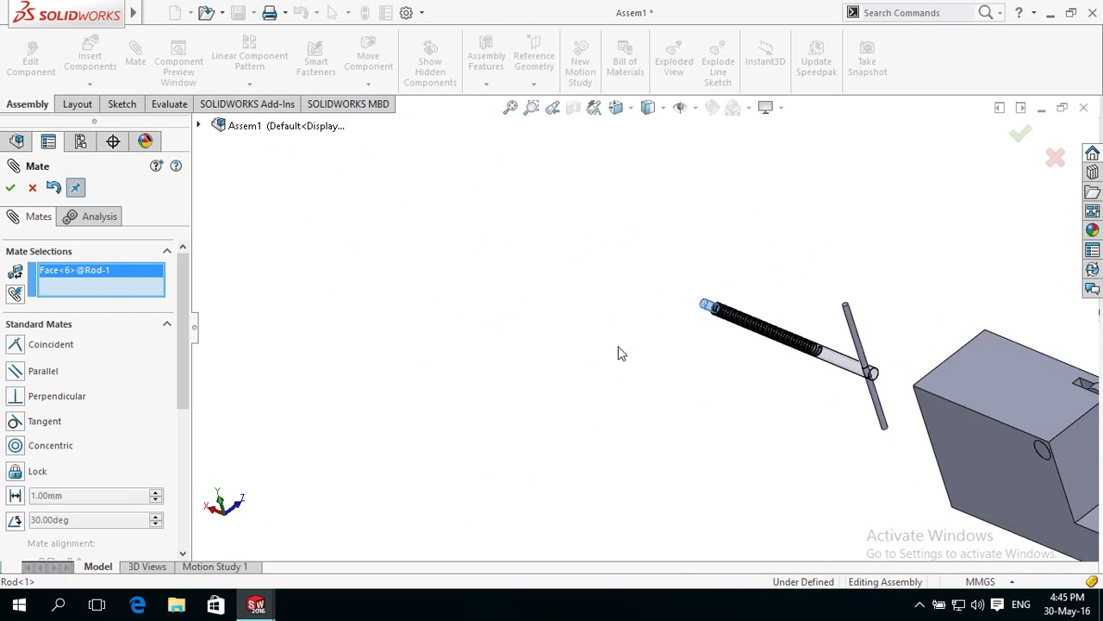
scroll(620, 358, up, 2)
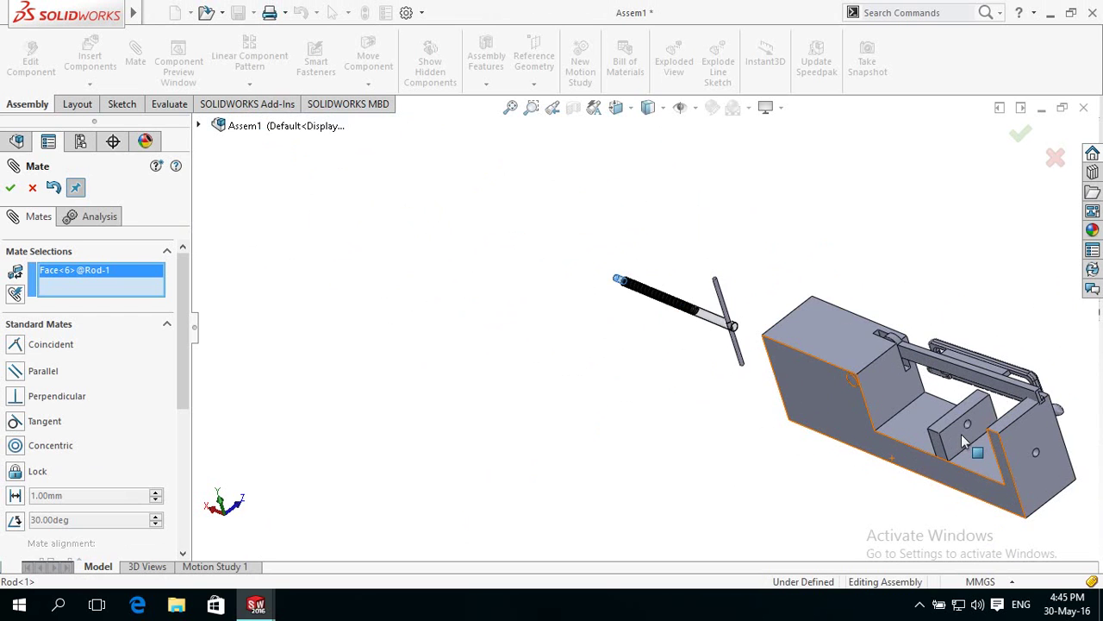
scroll(961, 438, down, 2)
scroll(937, 426, down, 2)
scroll(876, 388, down, 3)
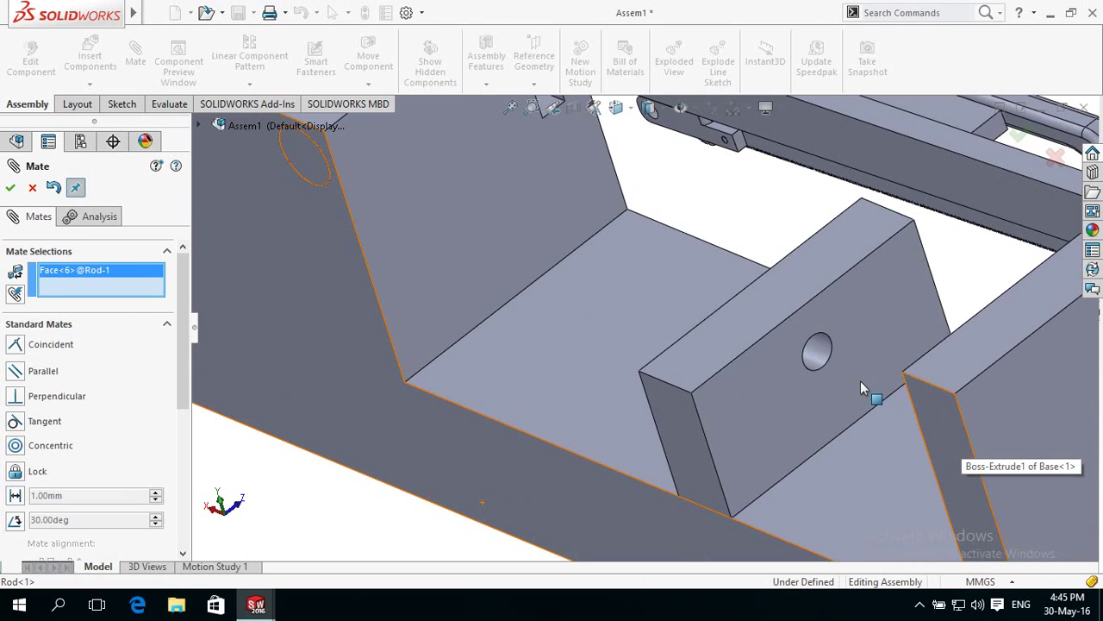
click(816, 355)
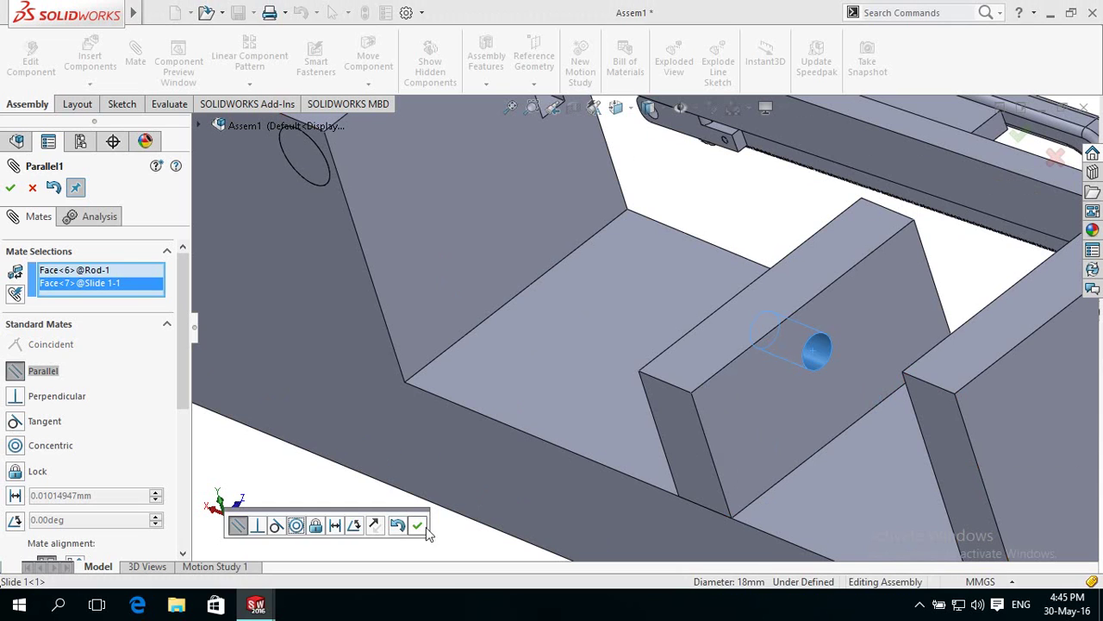
click(417, 525)
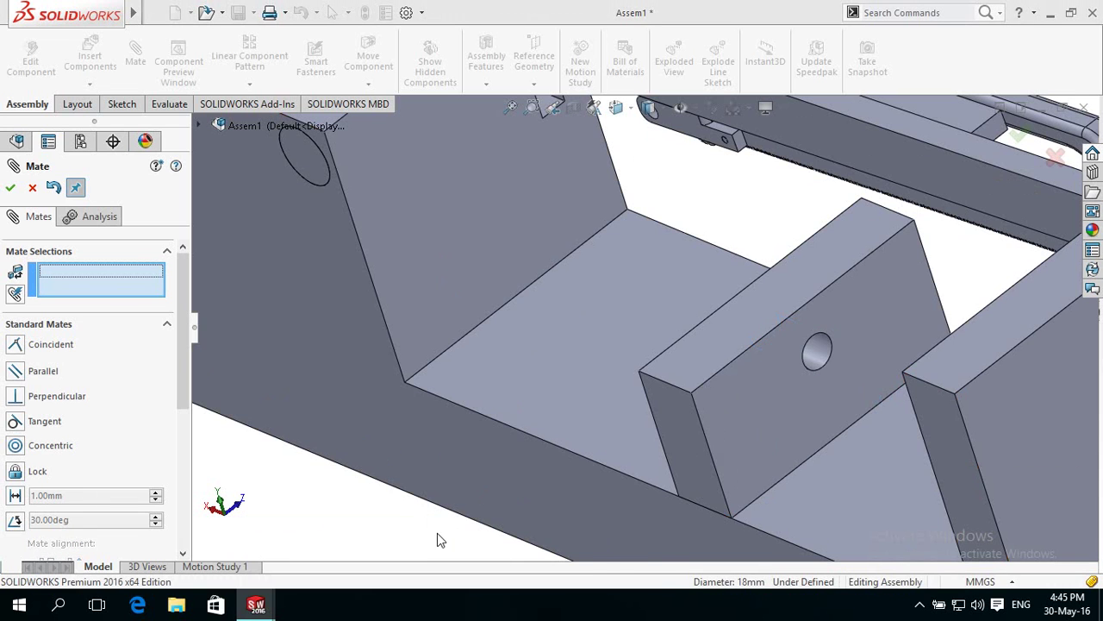
- Mate the slide block's face coincident with the rod's end face
key(f)
mouse_move(478, 439)
middle_down()
mouse_move(574, 458)
mouse_move(612, 431)
middle_up()
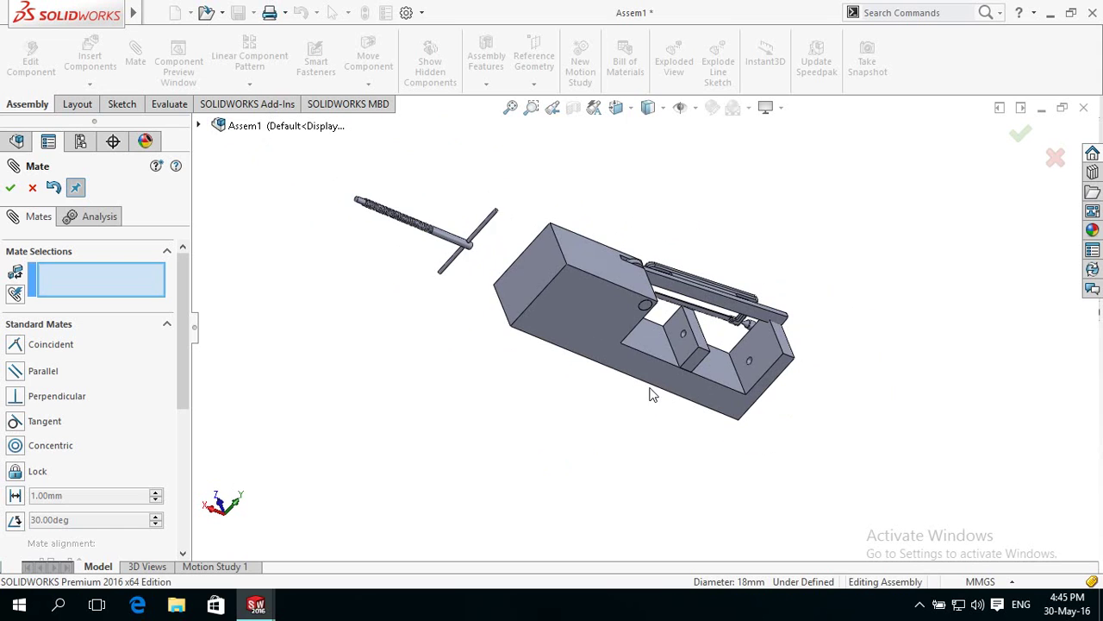
click(684, 345)
scroll(343, 185, down, 2)
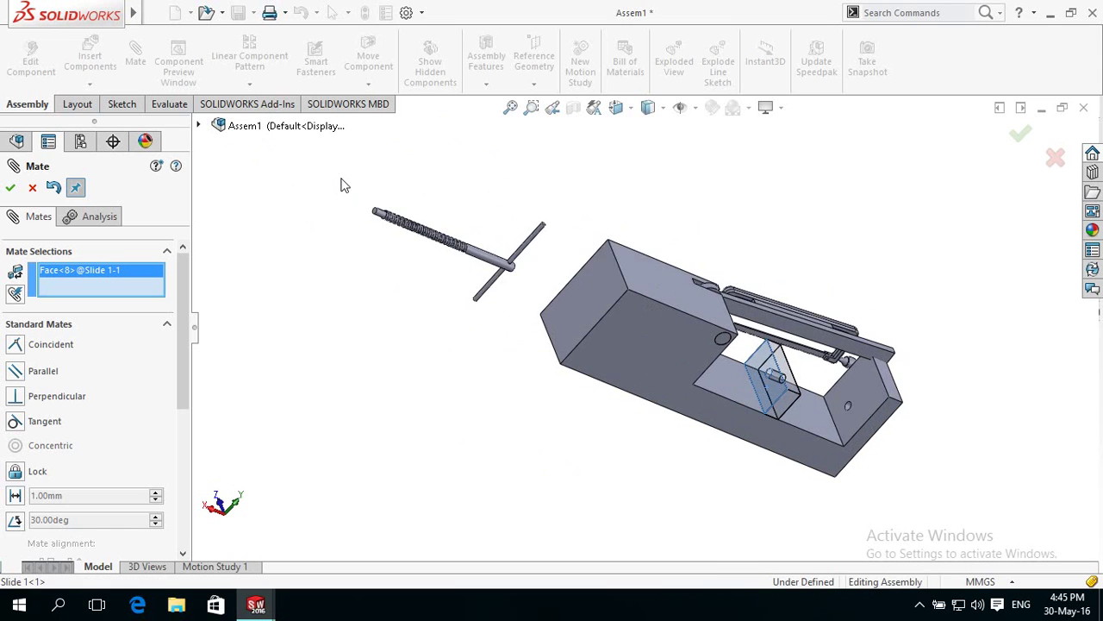
scroll(362, 239, down, 3)
scroll(411, 242, down, 3)
scroll(500, 259, down, 2)
scroll(534, 272, down, 2)
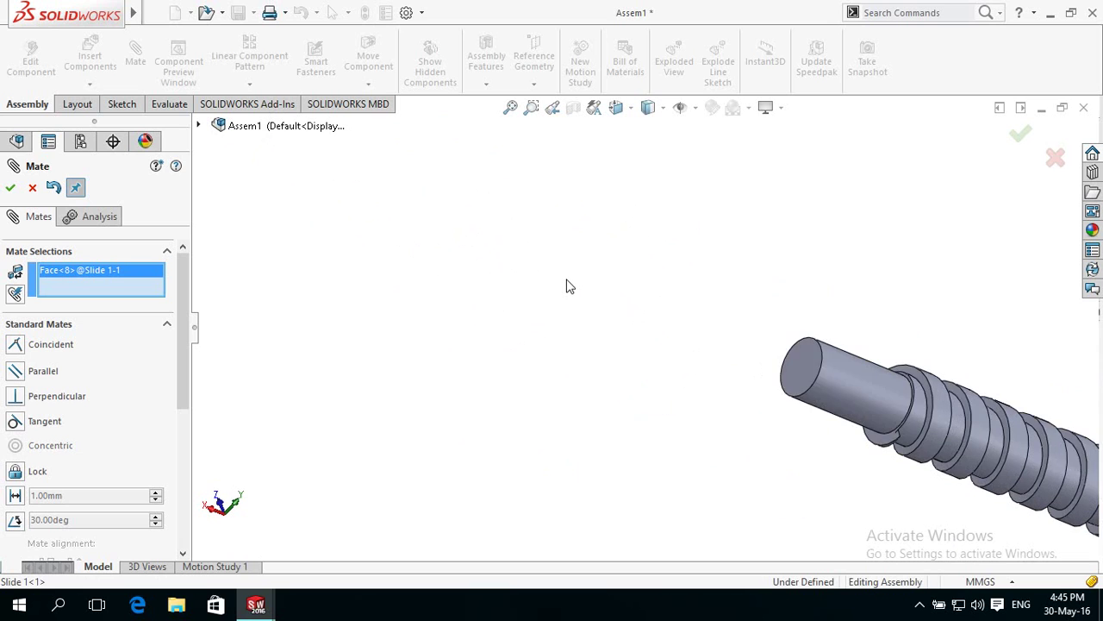
scroll(776, 332, down, 2)
click(853, 383)
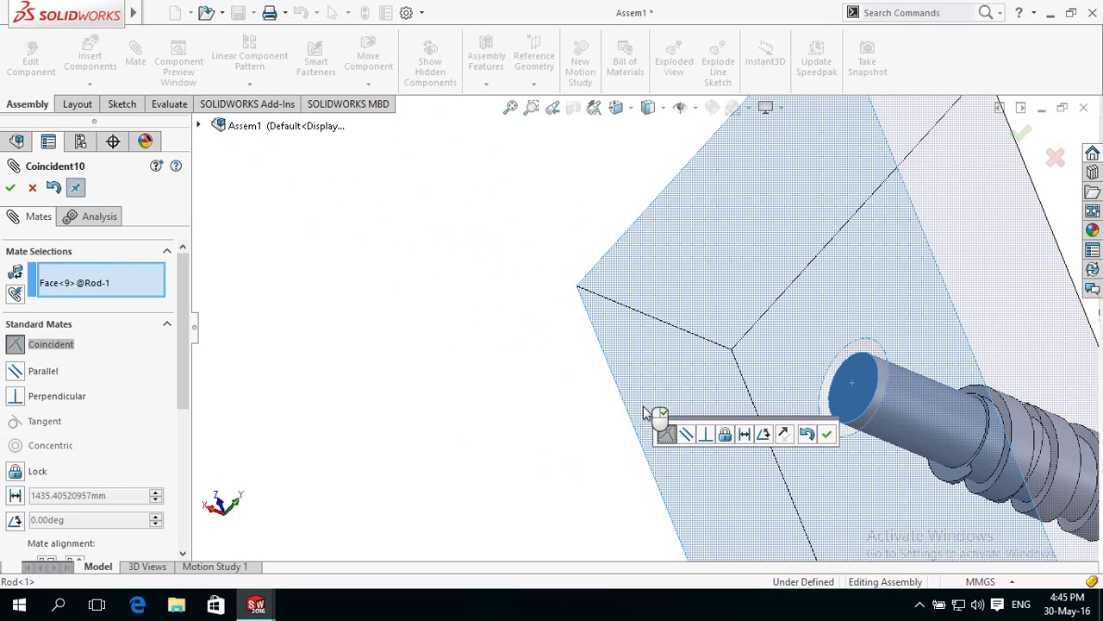
scroll(461, 371, up, 3)
scroll(463, 371, up, 2)
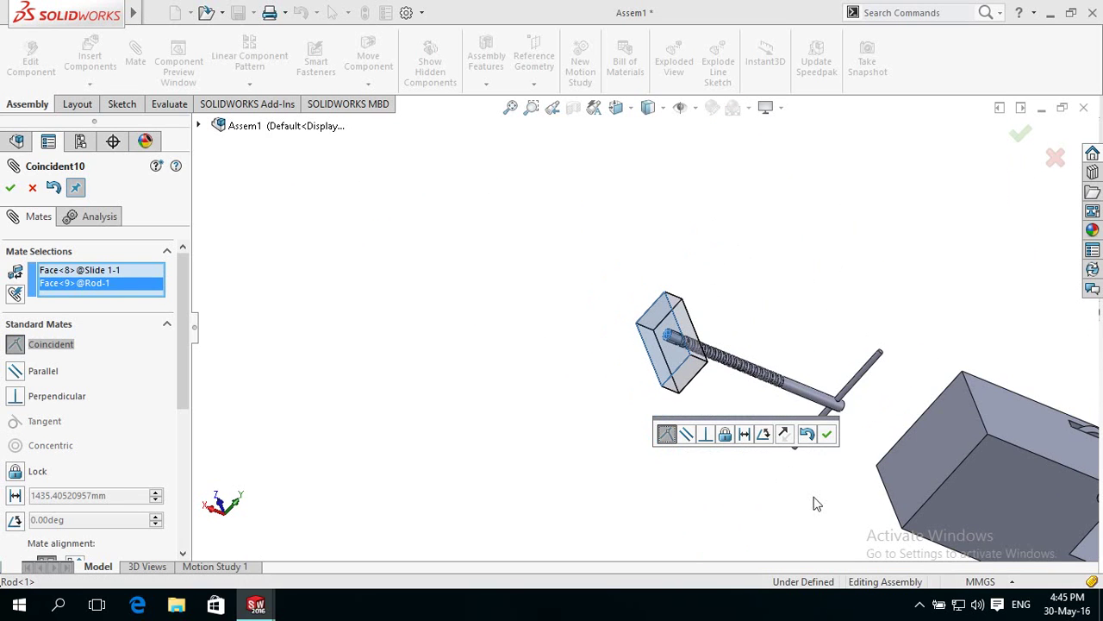
click(830, 435)
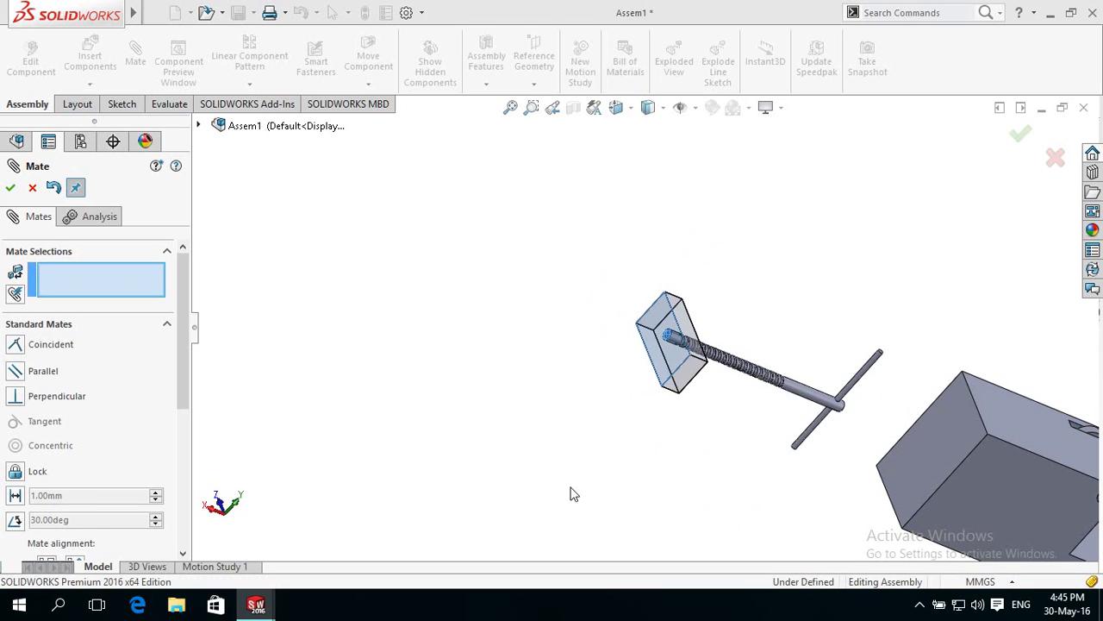
scroll(564, 487, up, 2)
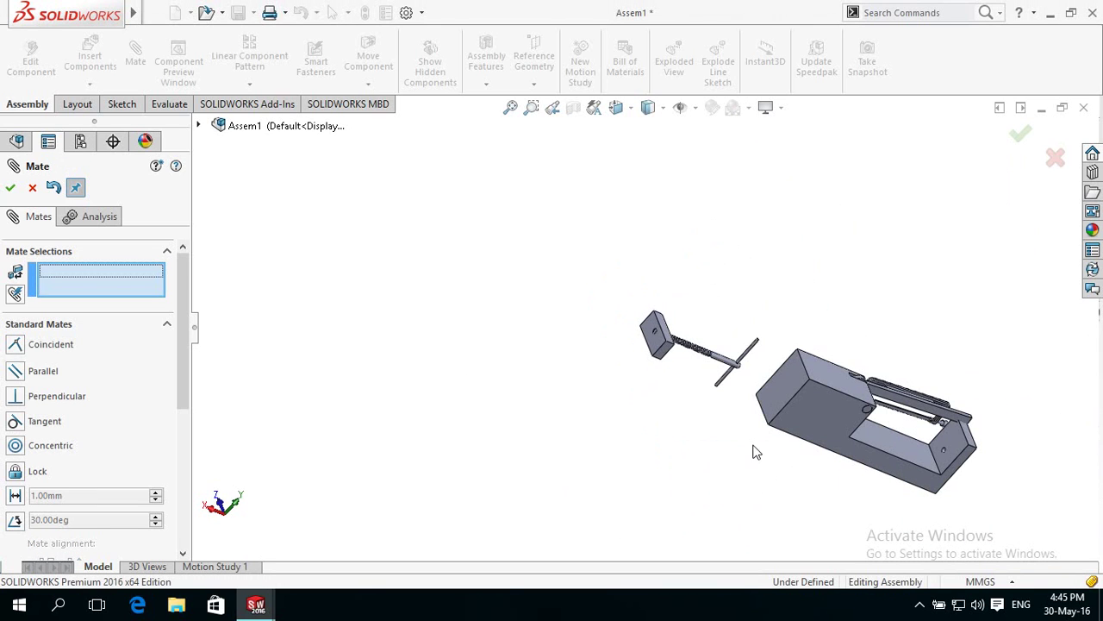
- Select the rod's end face by the T-handle and the base's outer end face
middle_drag(729, 451, 711, 434)
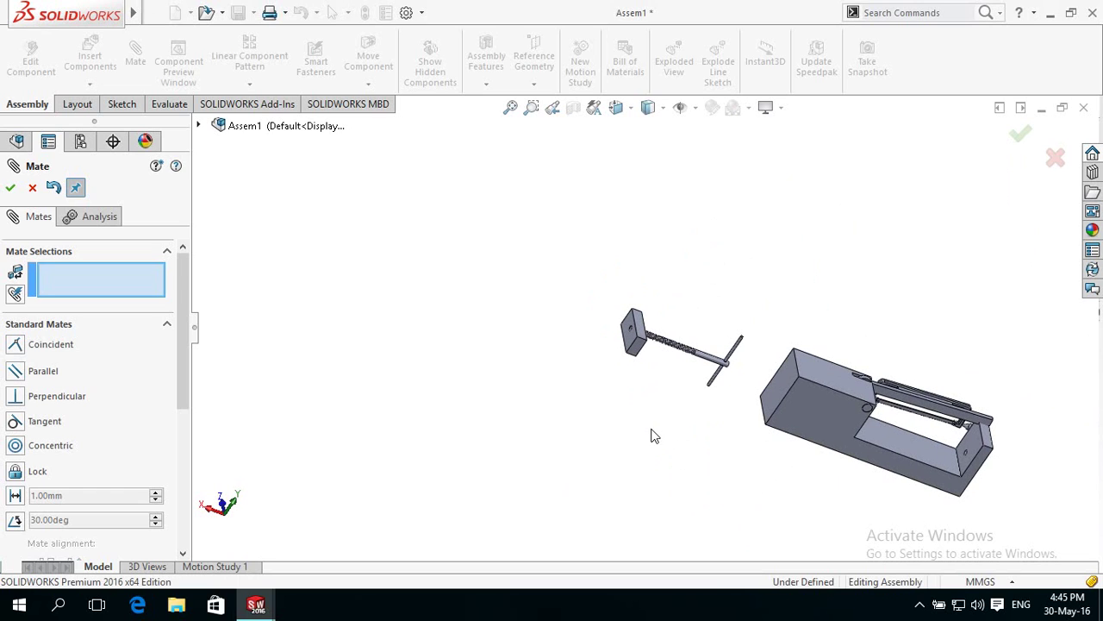
mouse_move(629, 404)
middle_down()
mouse_move(628, 465)
mouse_move(595, 441)
mouse_move(574, 394)
mouse_move(750, 521)
middle_up()
scroll(746, 390, down, 1)
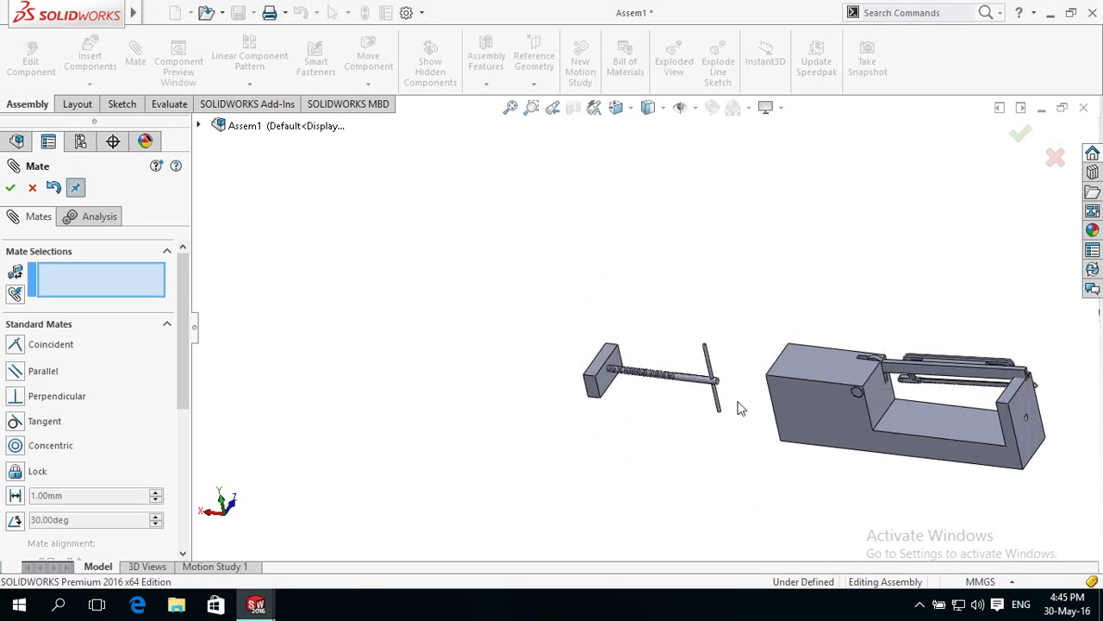
scroll(739, 406, down, 2)
scroll(712, 376, down, 2)
scroll(680, 347, down, 2)
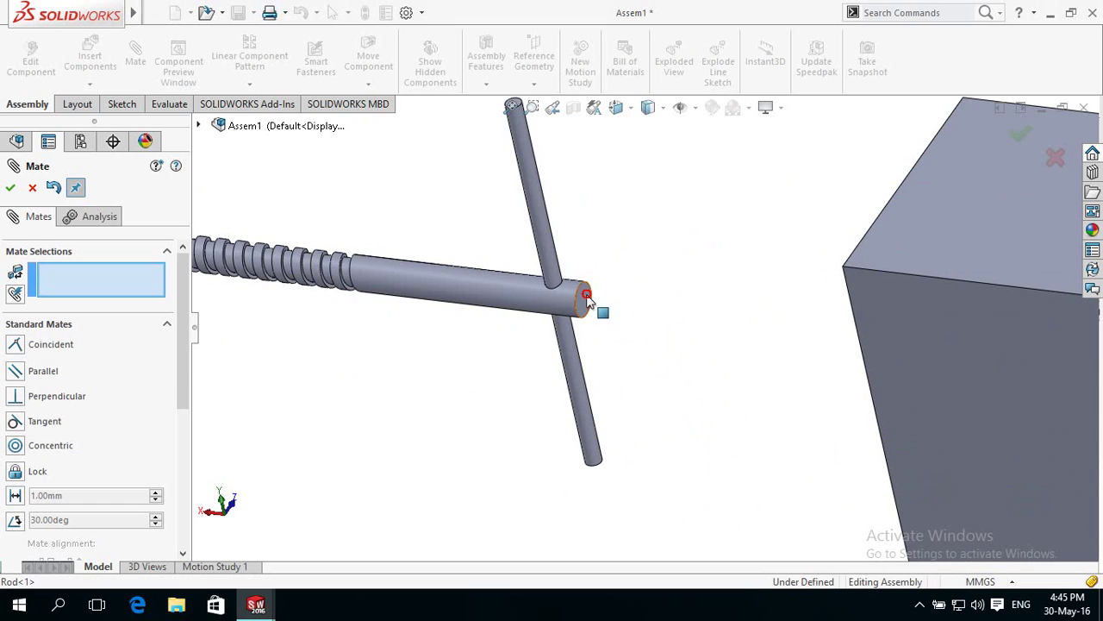
click(590, 300)
scroll(675, 433, up, 2)
scroll(675, 434, up, 2)
middle_drag(675, 433, 693, 477)
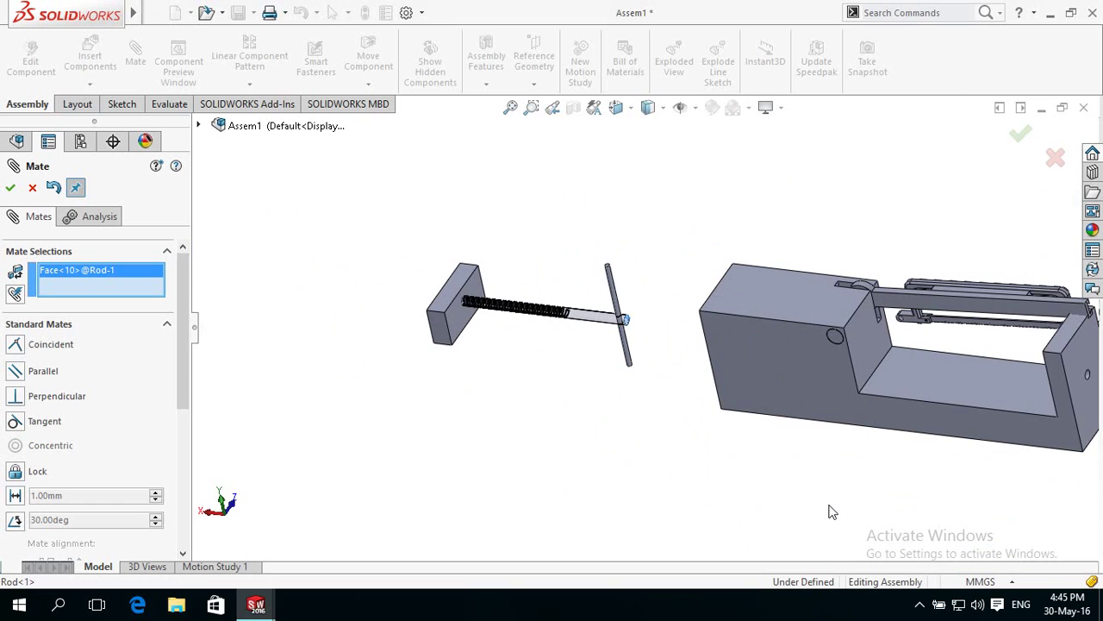
middle_drag(821, 499, 956, 436)
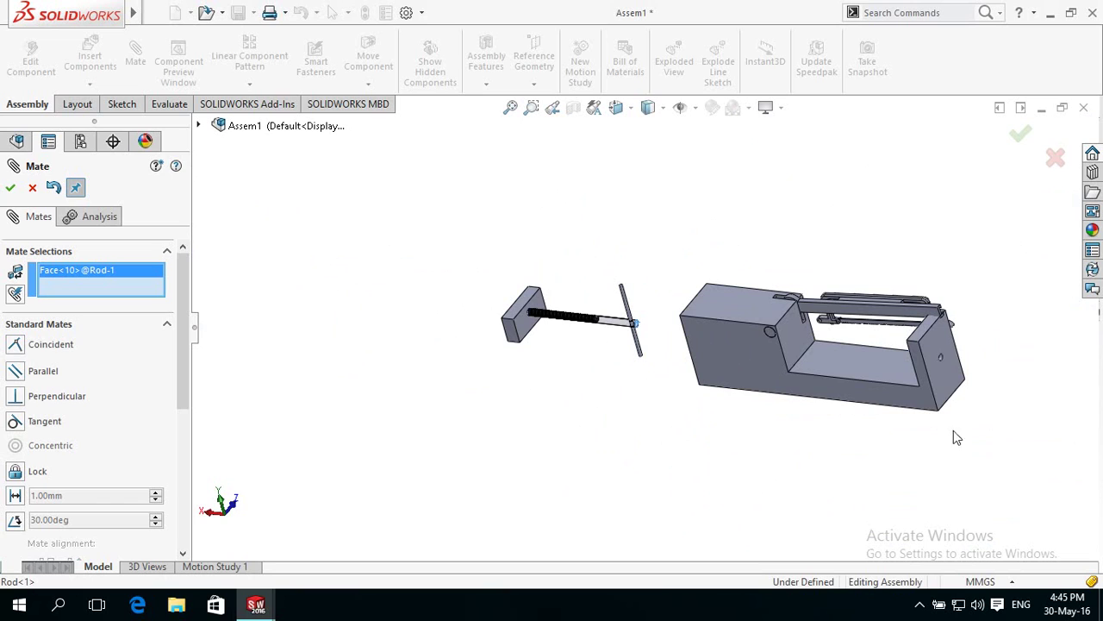
click(946, 386)
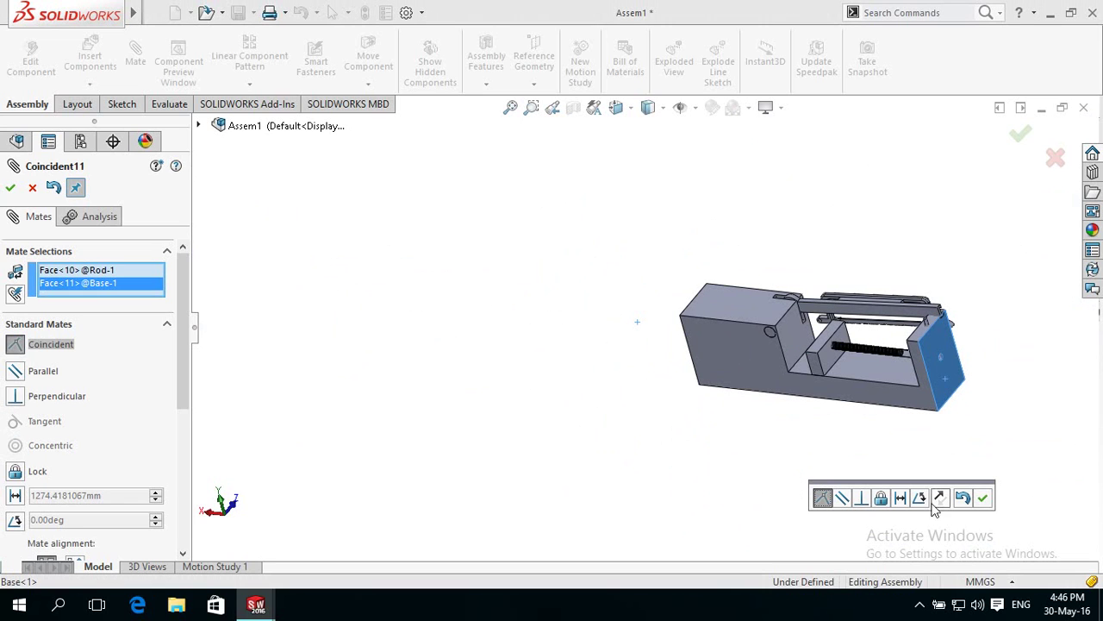
- Make it a flipped 80 mm distance mate, accept it, and exit the Mate tool
click(900, 498)
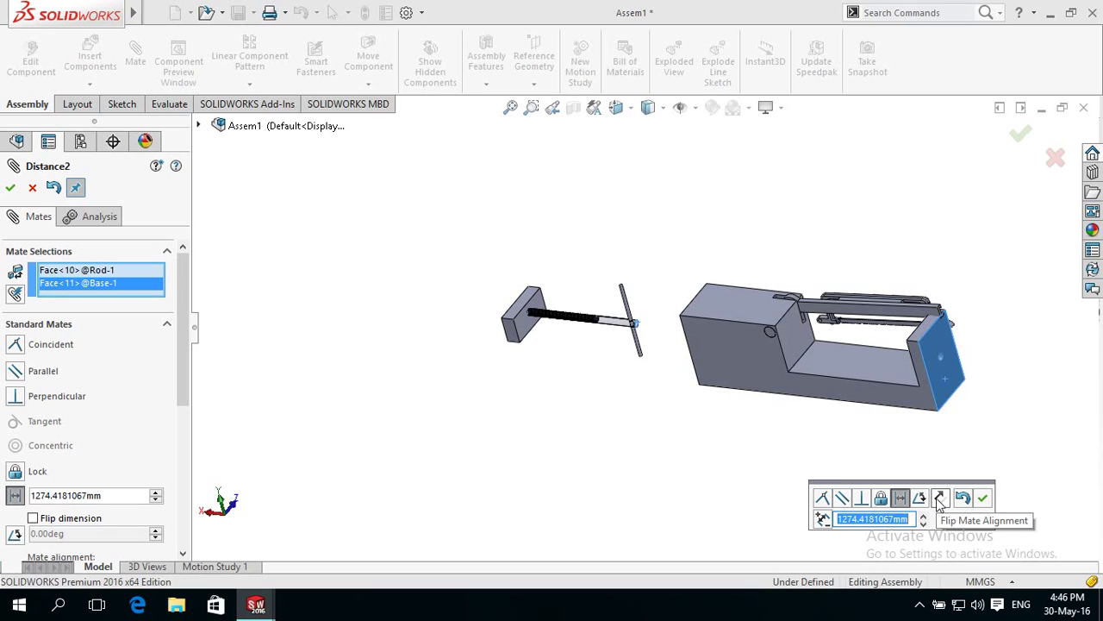
click(824, 520)
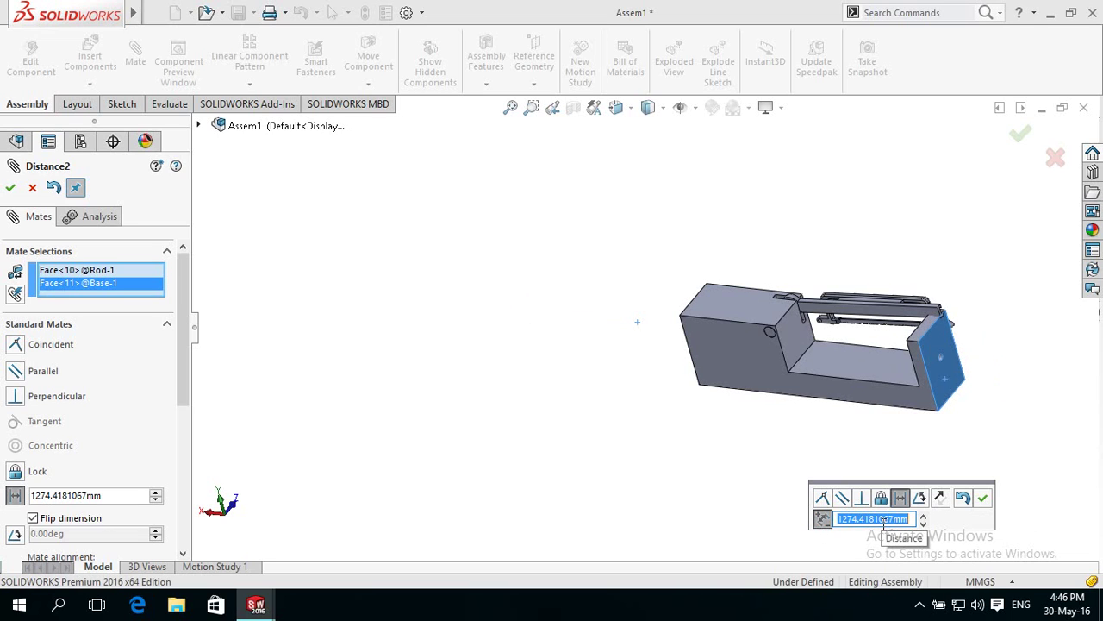
text(30)
key(Return)
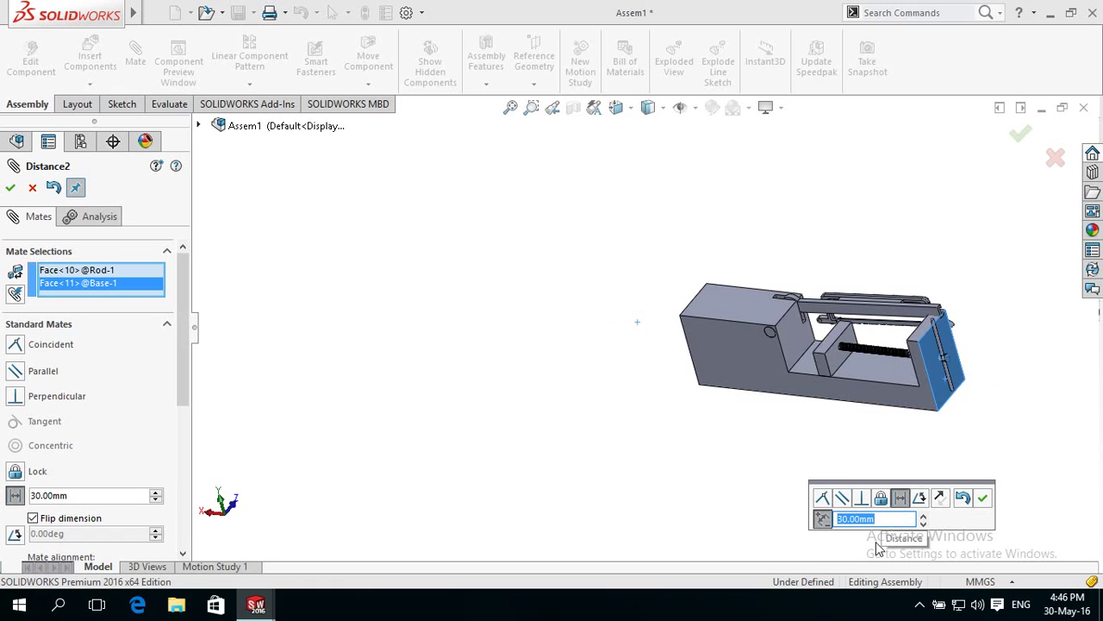
text(50)
key(Return)
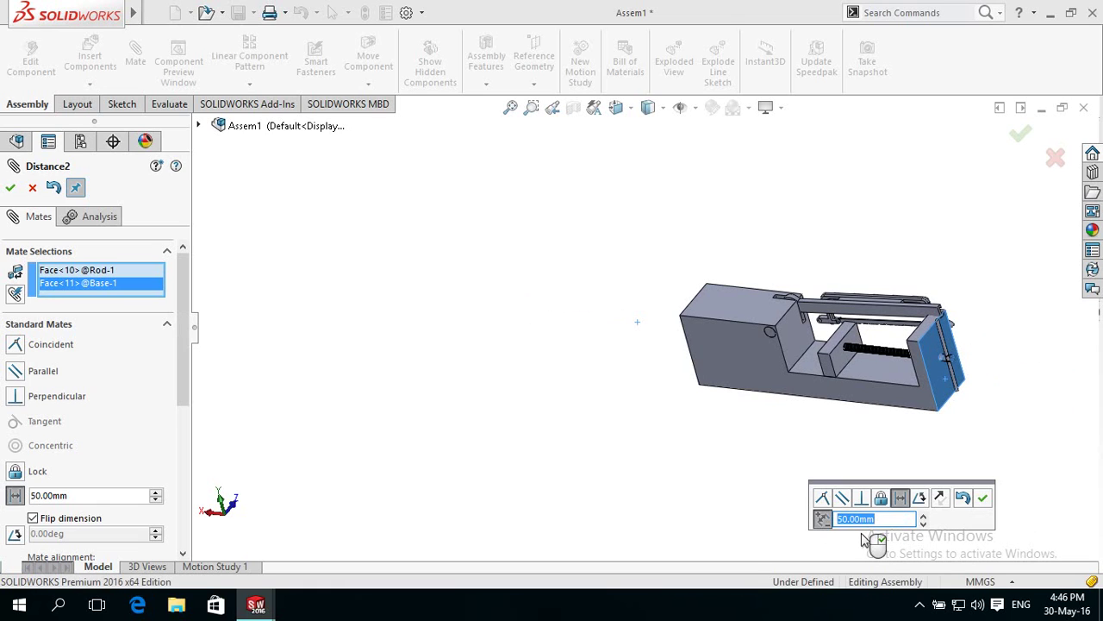
text(80)
key(Return)
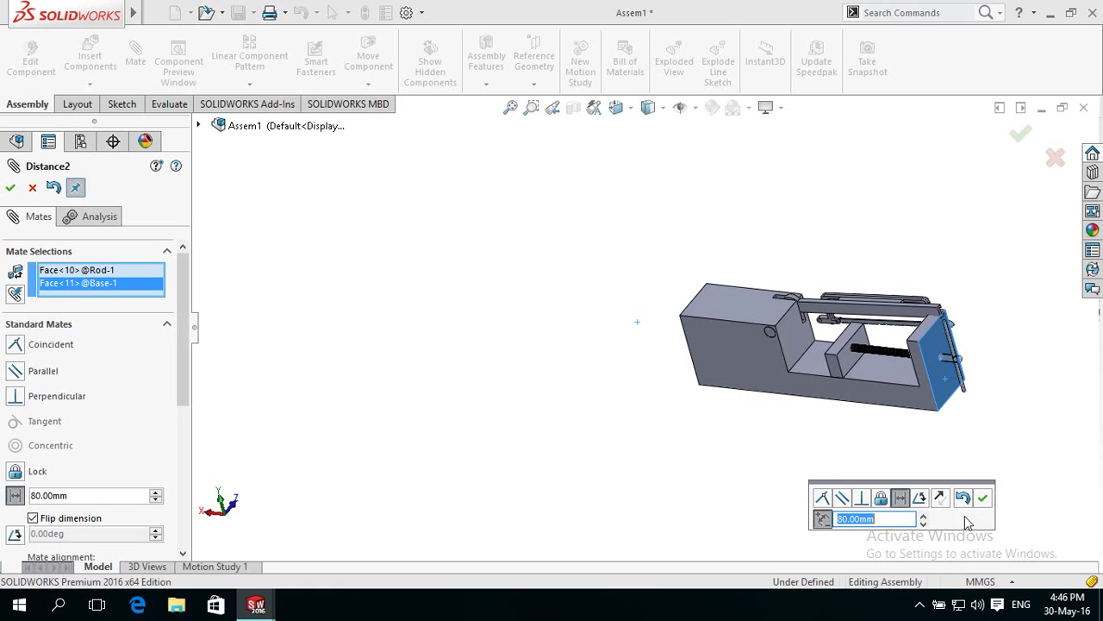
middle_drag(645, 419, 1041, 502)
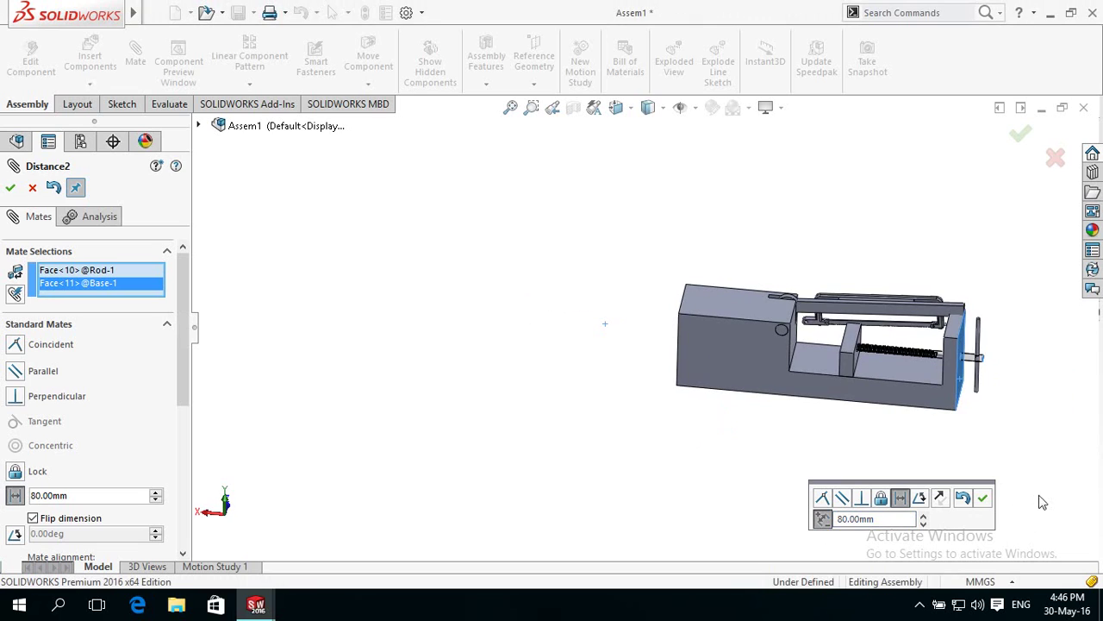
click(984, 498)
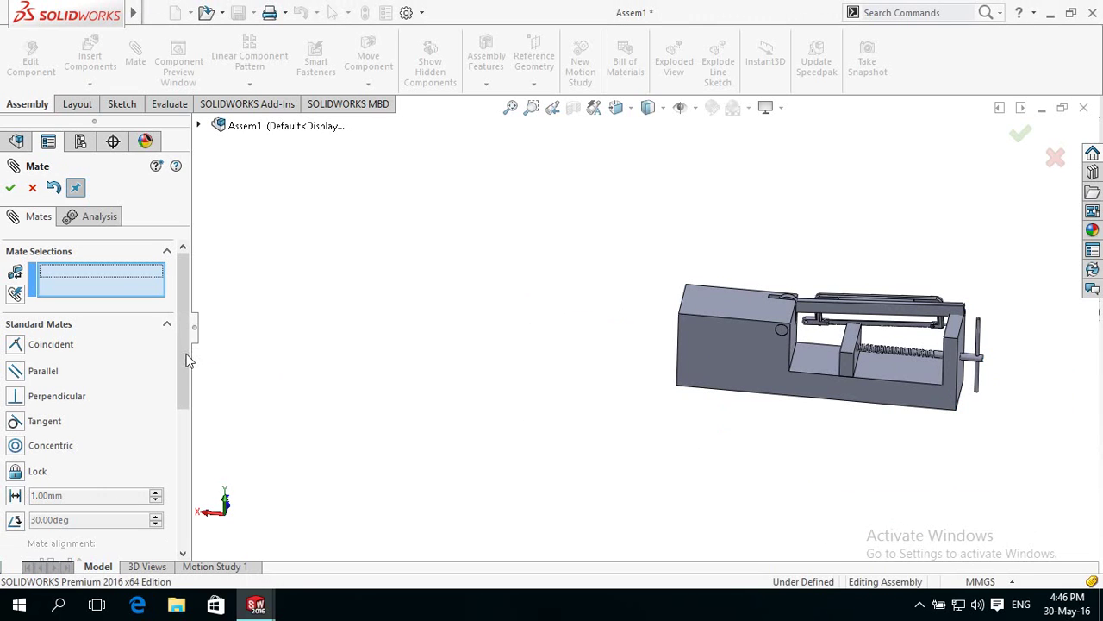
drag(184, 376, 178, 434)
scroll(64, 281, up, 5)
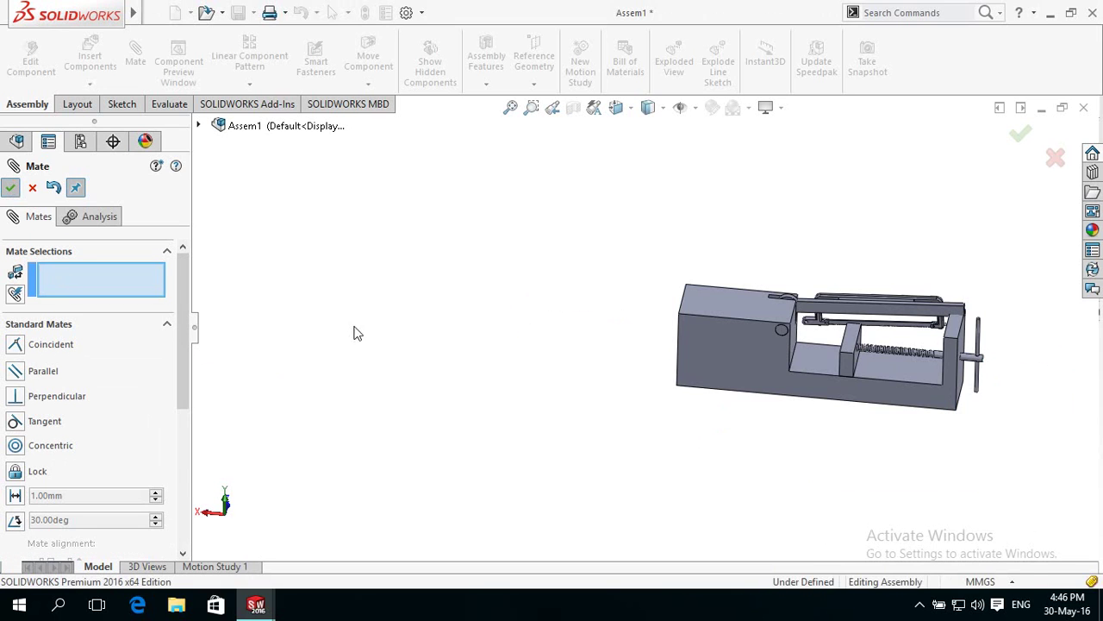
key(Escape)
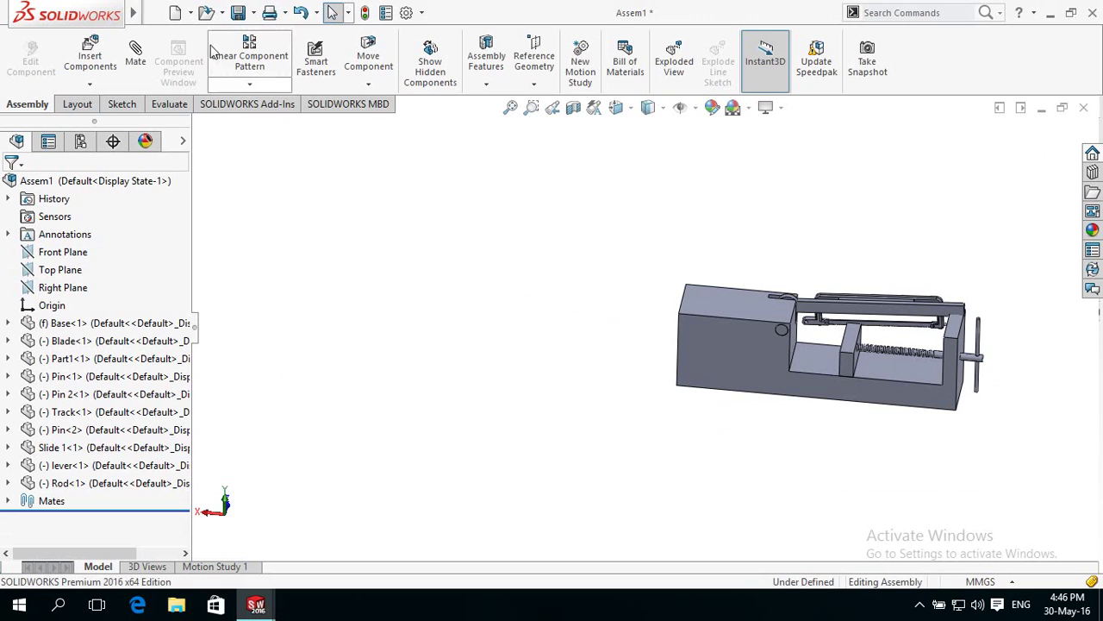
- Start a new mate and choose the Screw mechanical mate type
click(132, 61)
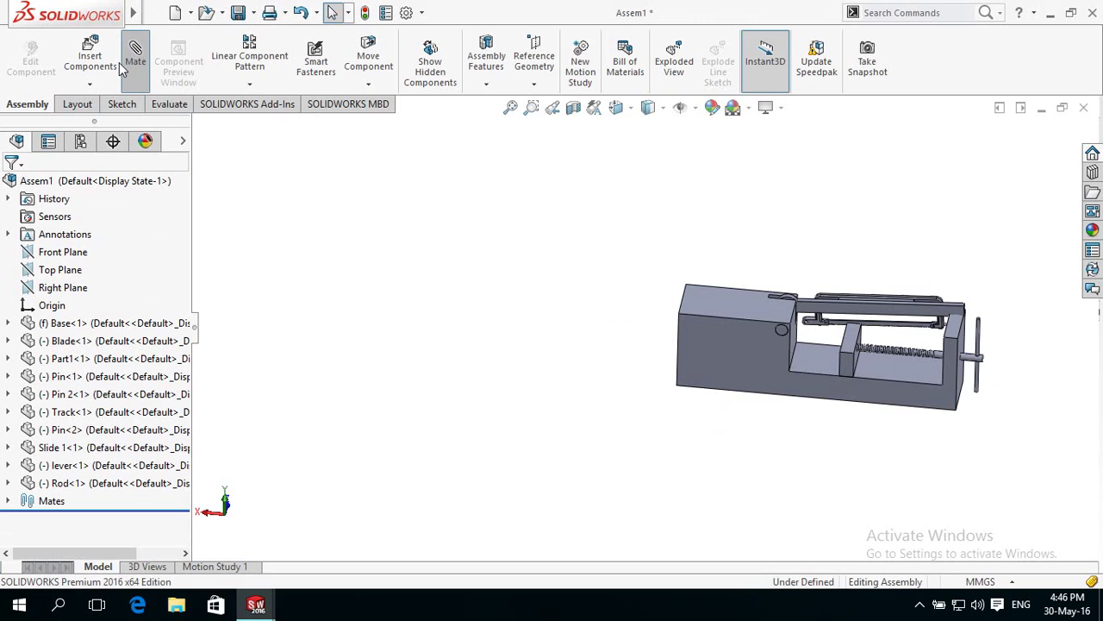
click(136, 65)
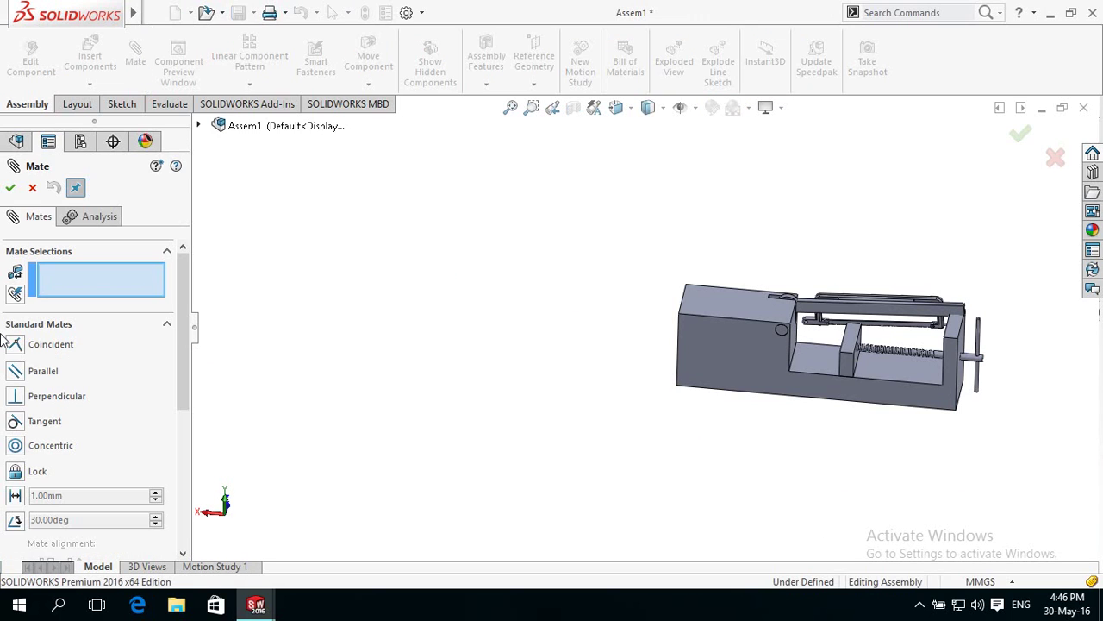
scroll(4, 371, down, 3)
scroll(4, 388, down, 2)
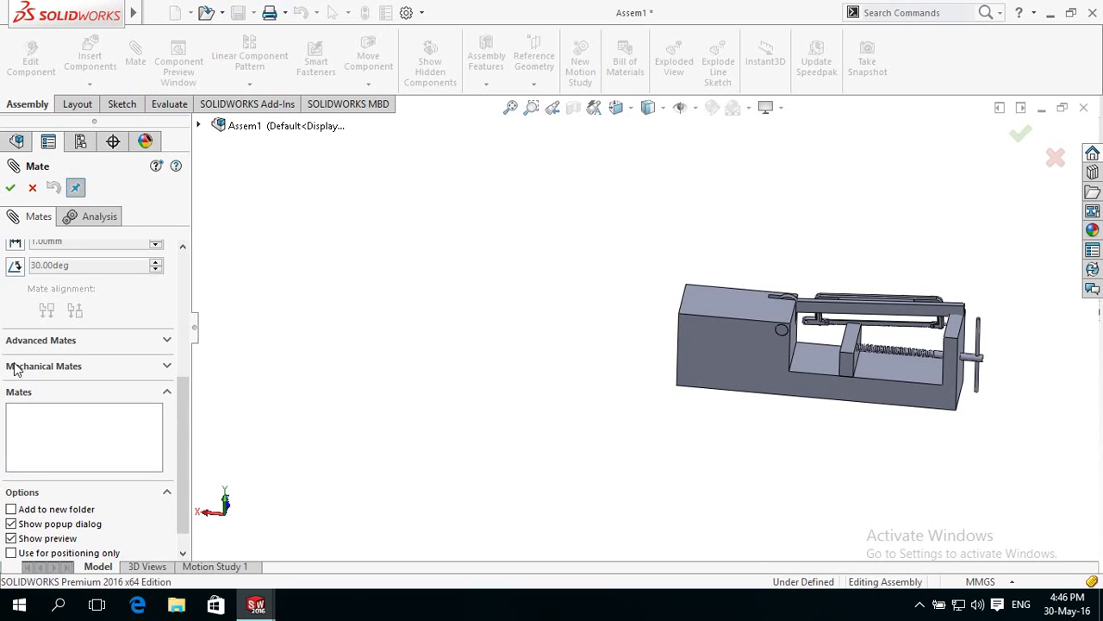
click(17, 367)
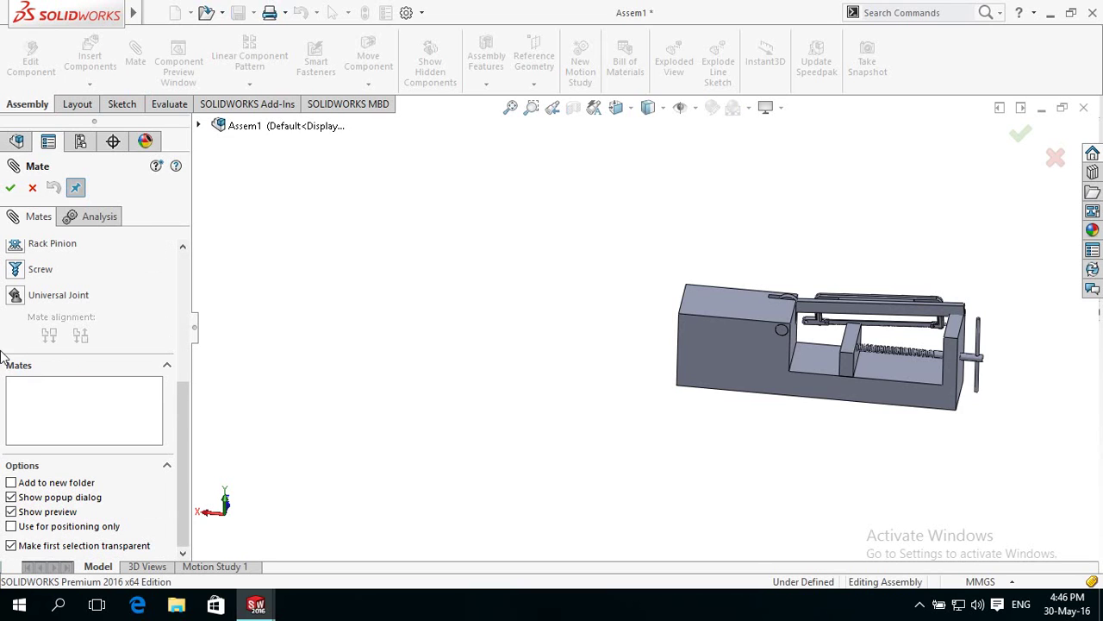
click(14, 270)
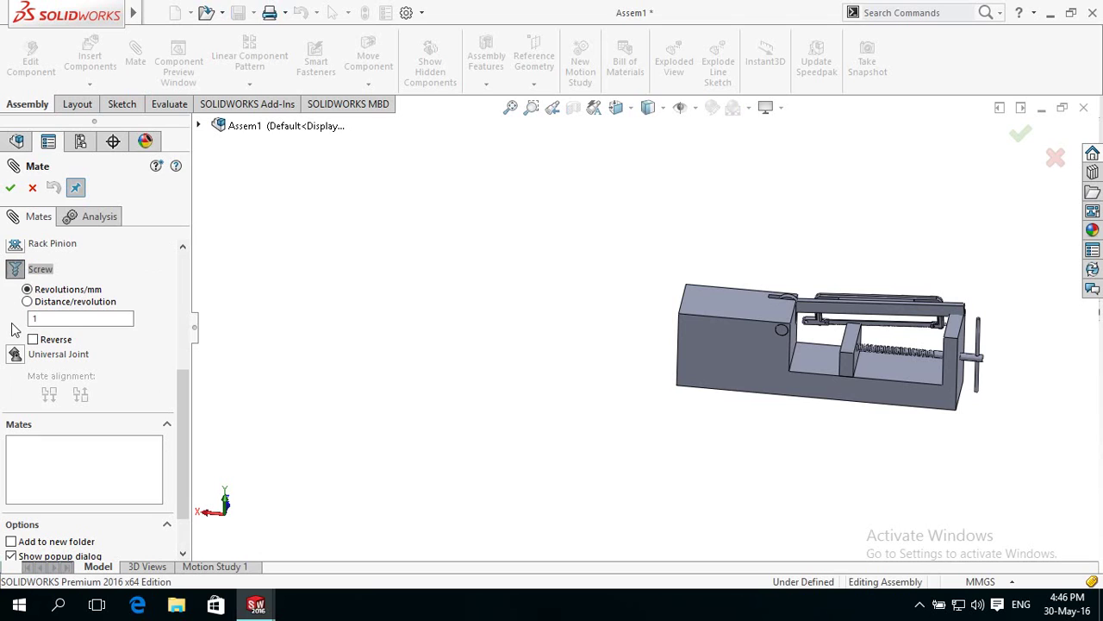
- Select the Rod's Axis1 and the Base hole's circular edge as screw references
click(198, 126)
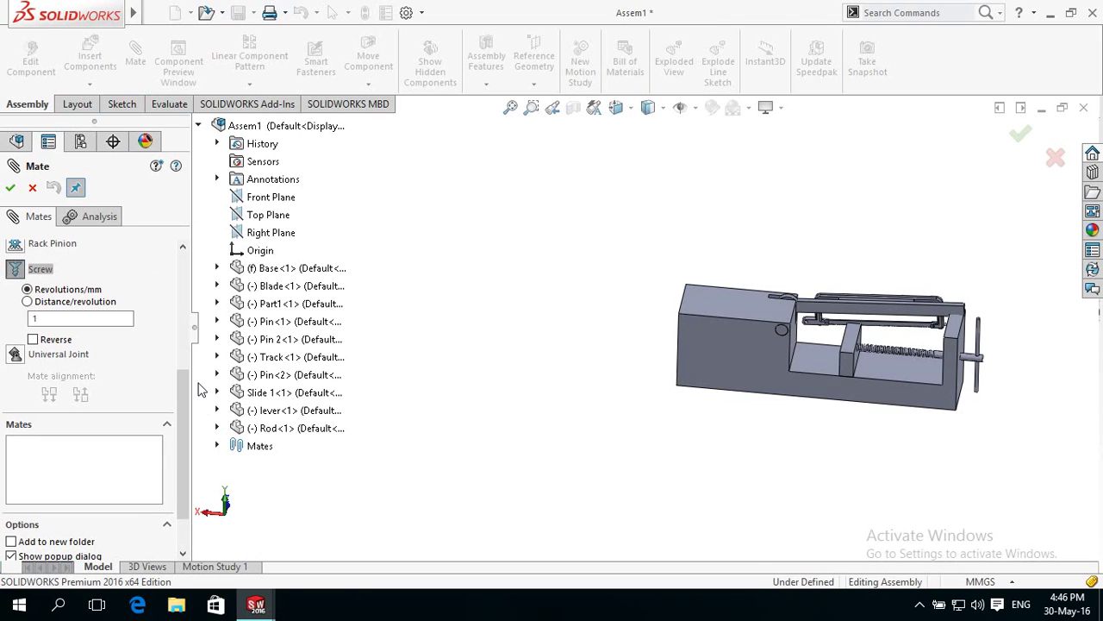
click(217, 429)
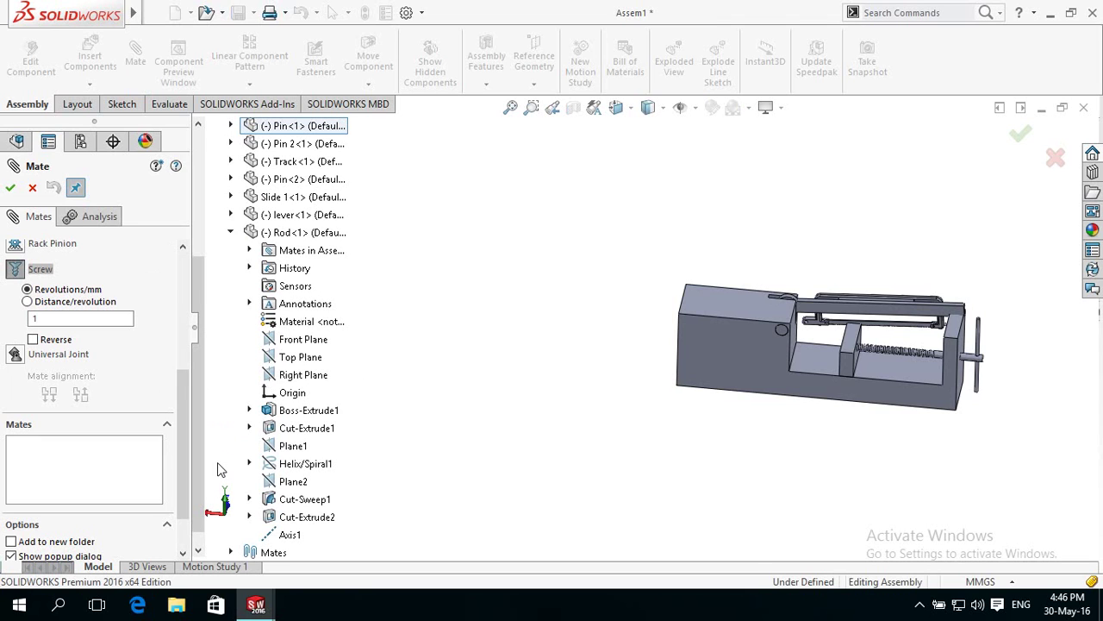
click(281, 536)
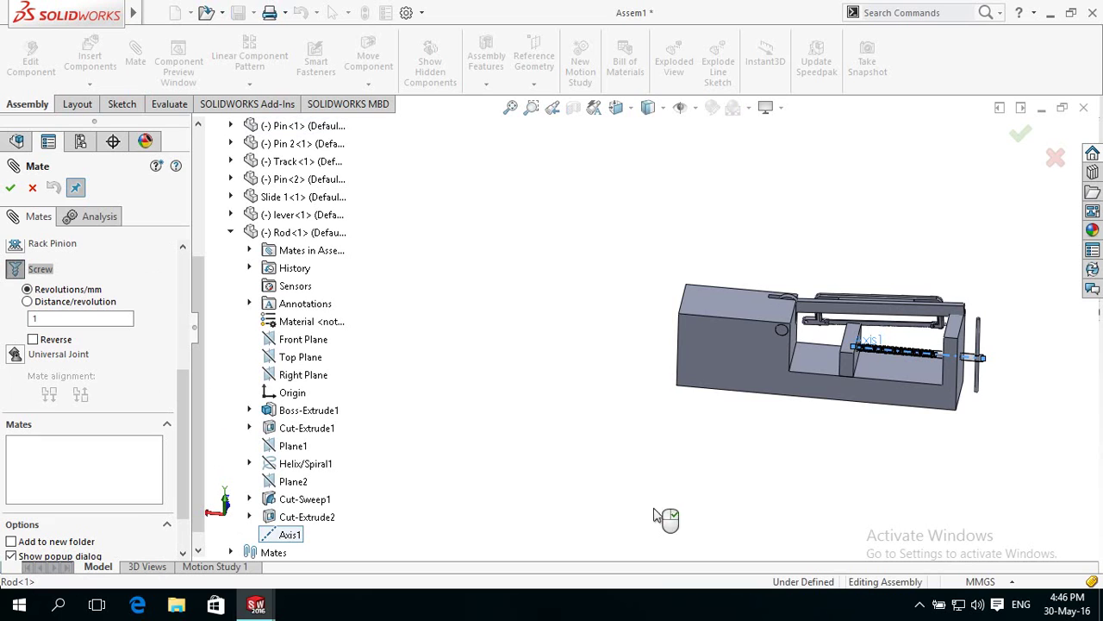
scroll(741, 487, up, 2)
mouse_move(779, 454)
middle_down()
mouse_move(771, 434)
mouse_move(905, 365)
middle_up()
scroll(862, 344, down, 2)
scroll(840, 331, down, 2)
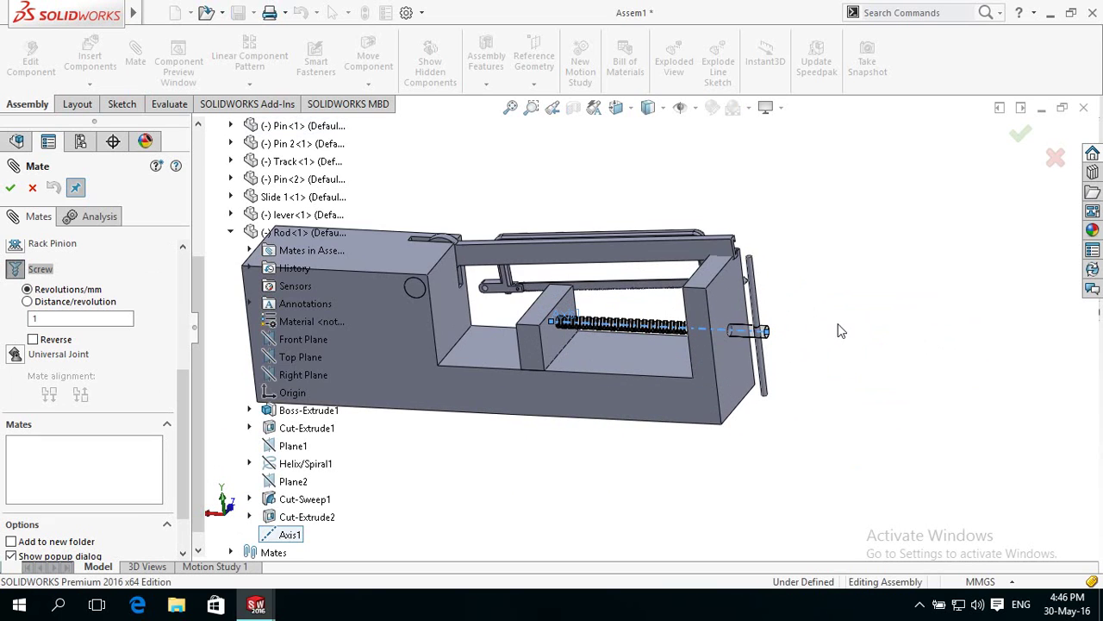
scroll(841, 331, down, 1)
scroll(818, 323, down, 2)
scroll(794, 316, down, 2)
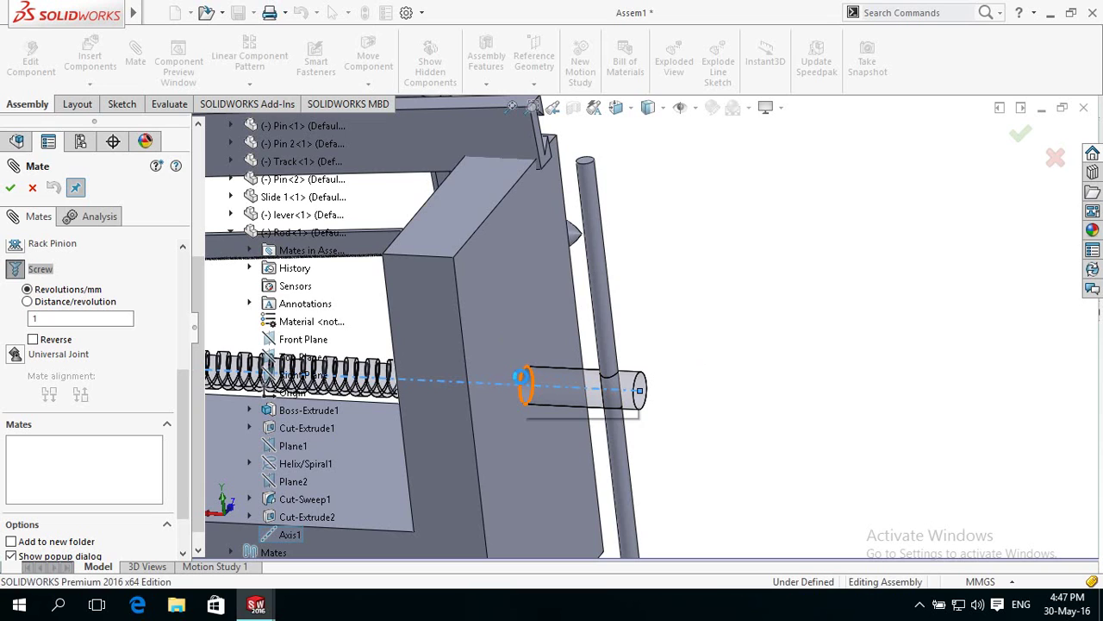
click(520, 377)
- Reverse the screw direction, set 15 mm per revolution, and confirm the mate
click(33, 338)
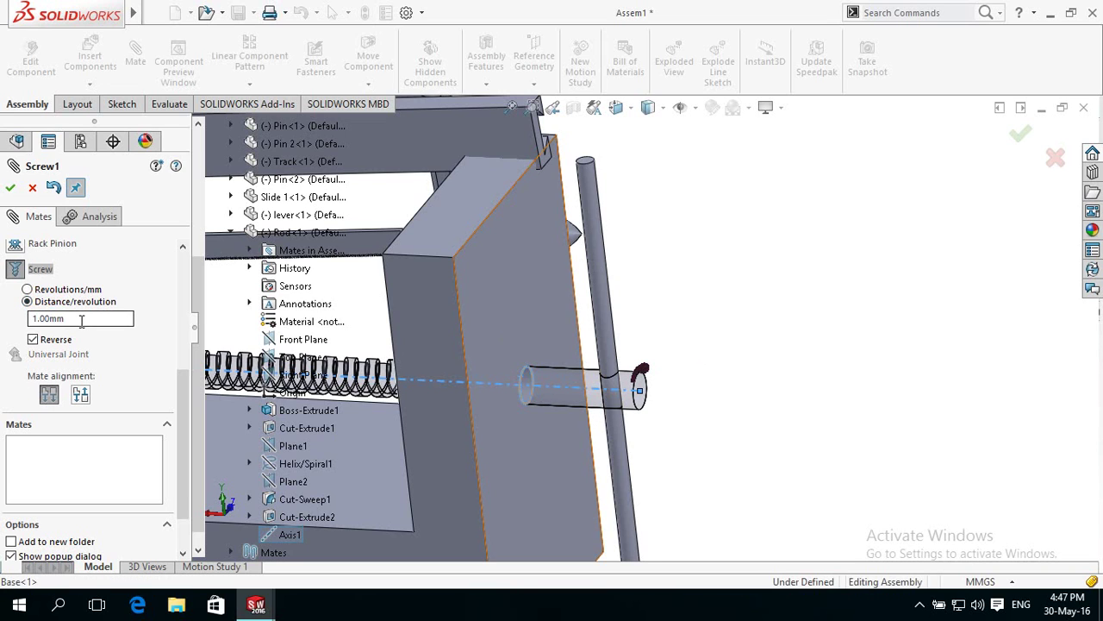
double_click(81, 318)
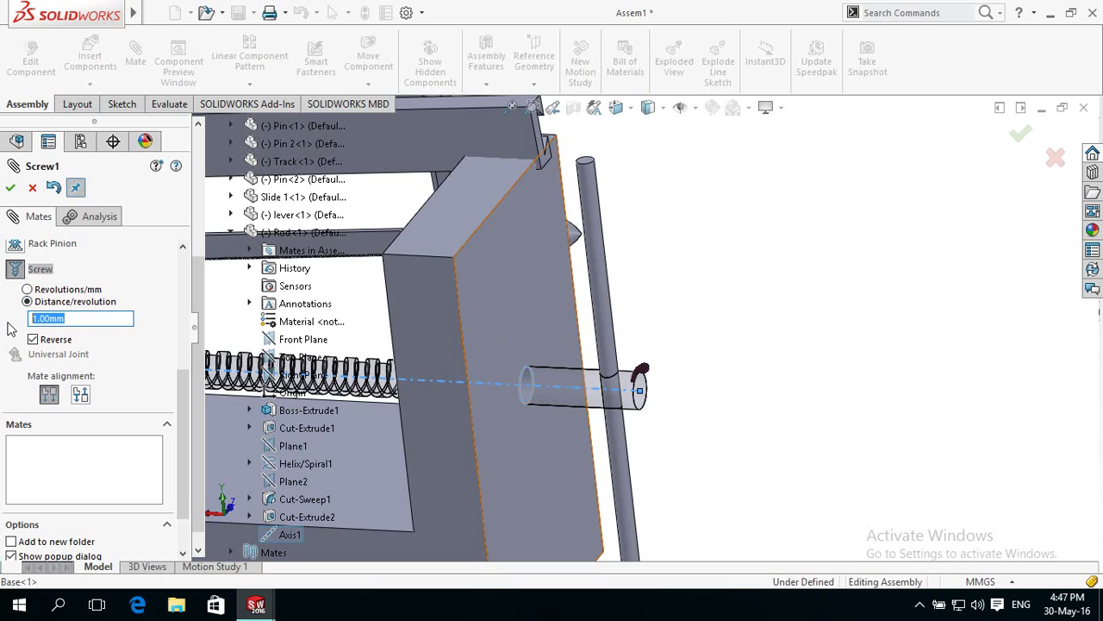
text(15)
click(2, 325)
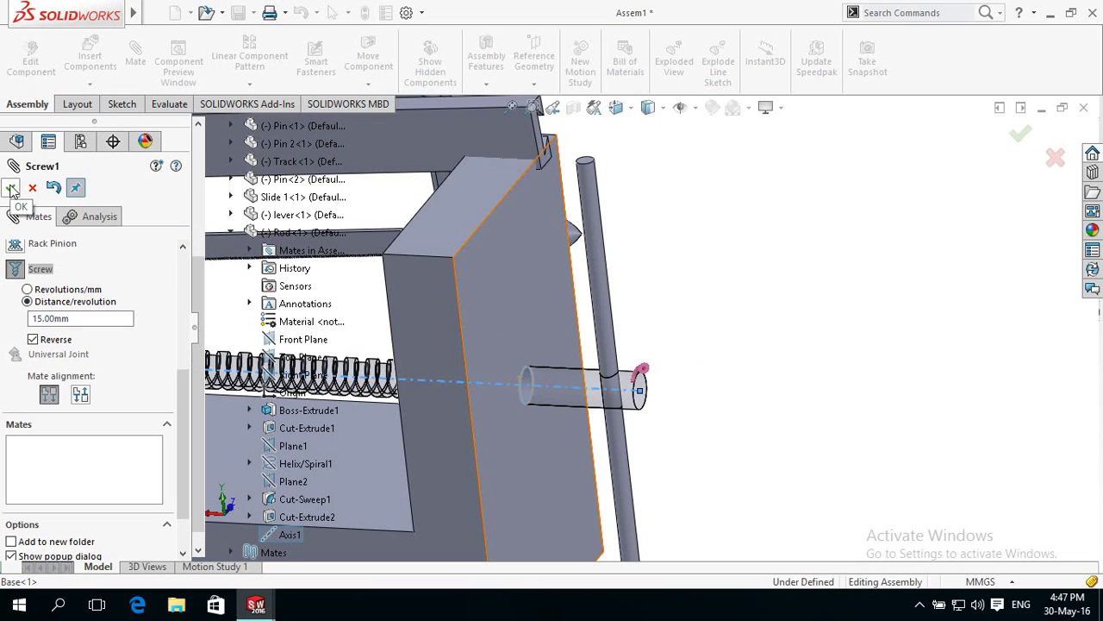
click(10, 188)
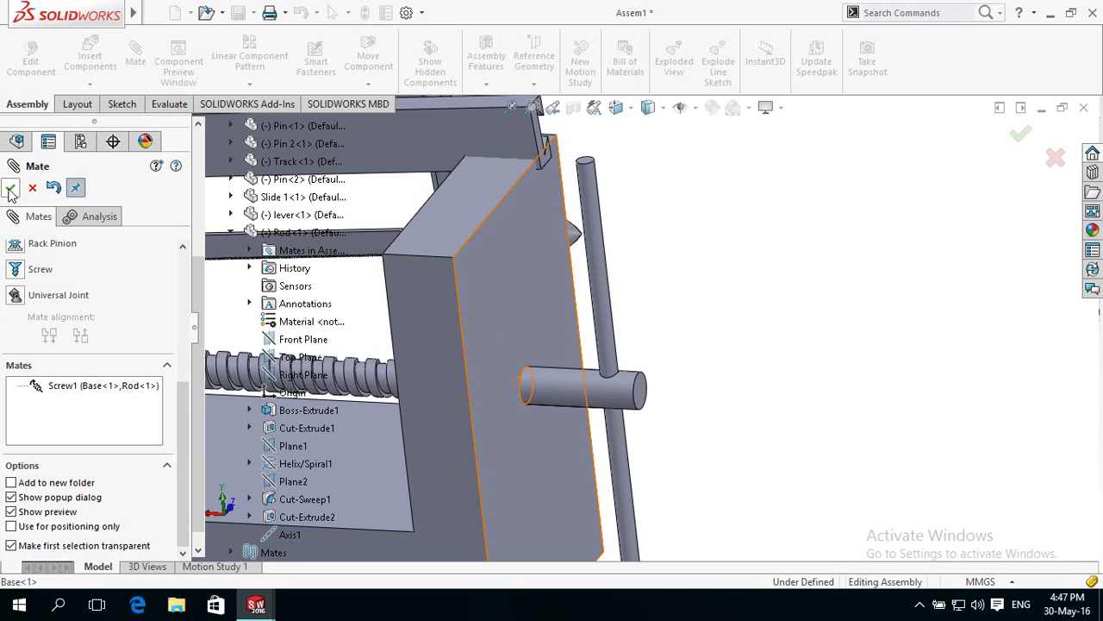
- Close the mate settings and suppress the Distance2 mate between Rod and Base
click(9, 188)
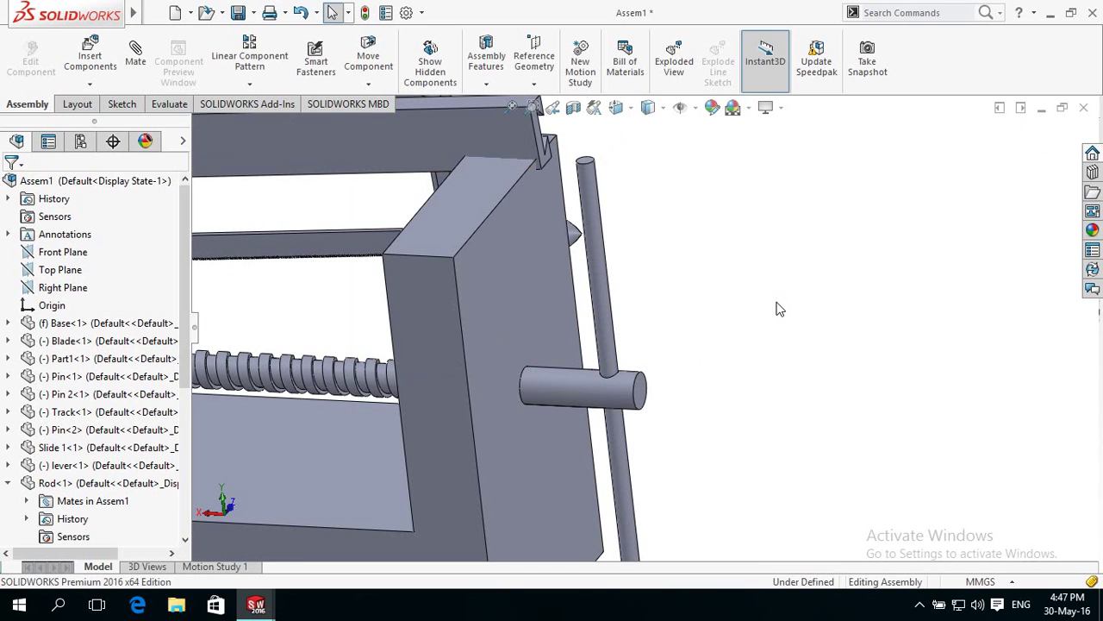
scroll(778, 309, up, 3)
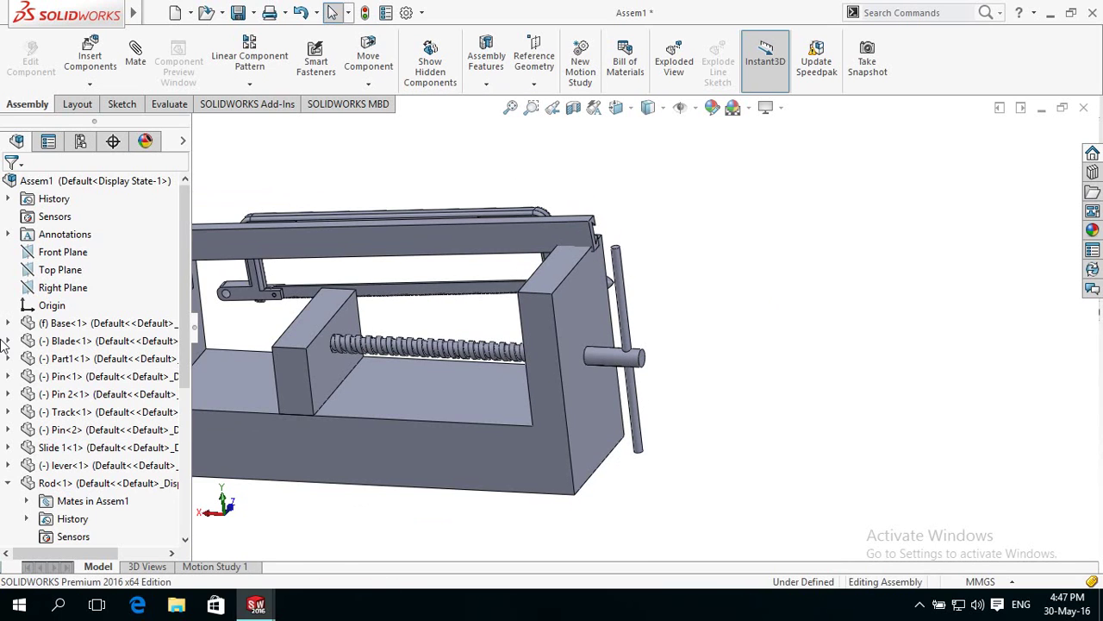
scroll(3, 430, down, 5)
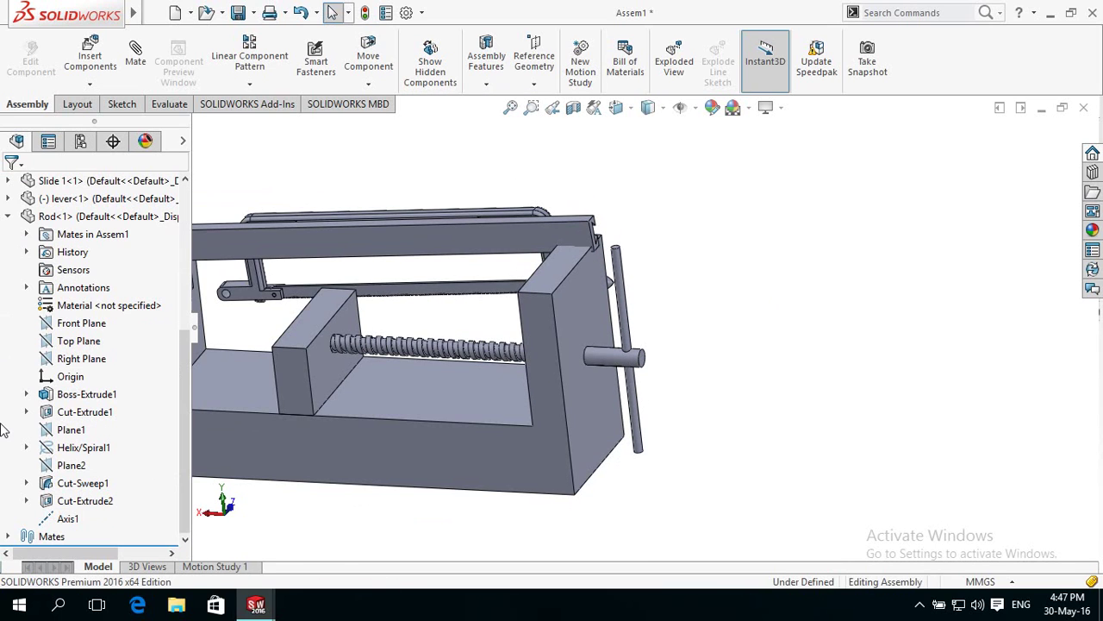
click(8, 537)
scroll(2, 479, down, 1)
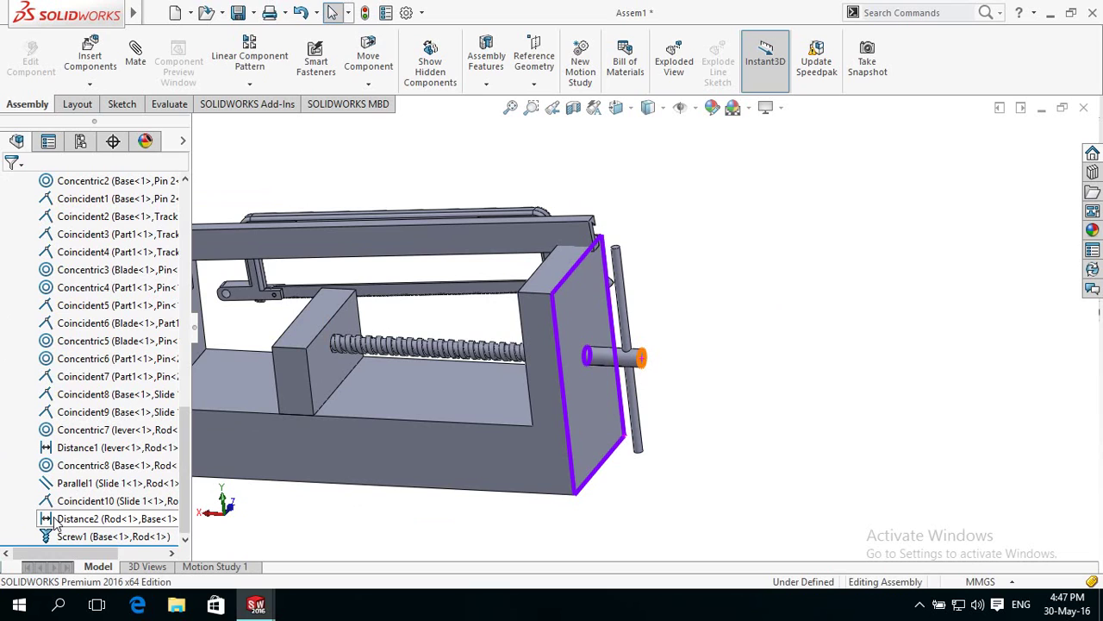
click(55, 521)
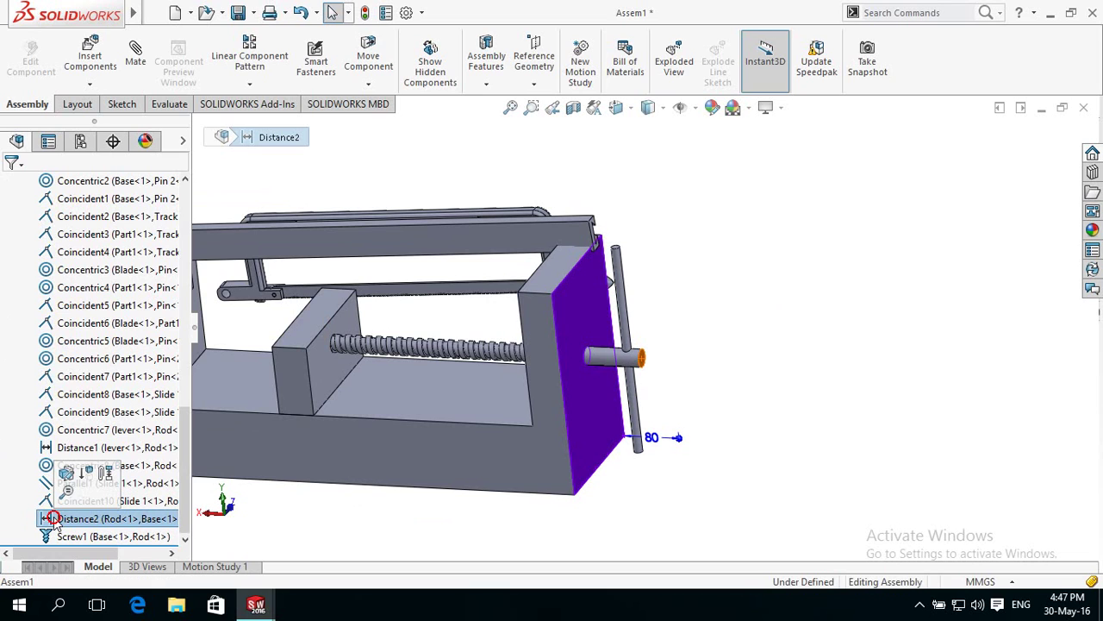
click(87, 474)
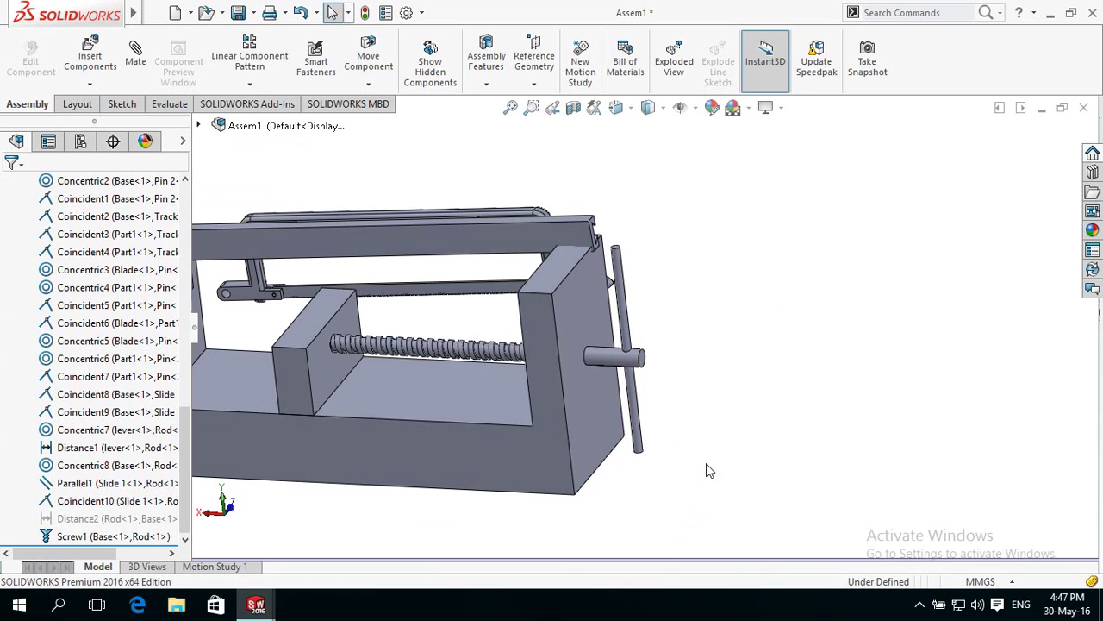
- Try turning the lever by dragging it and its top edge, then clear the selection
click(636, 441)
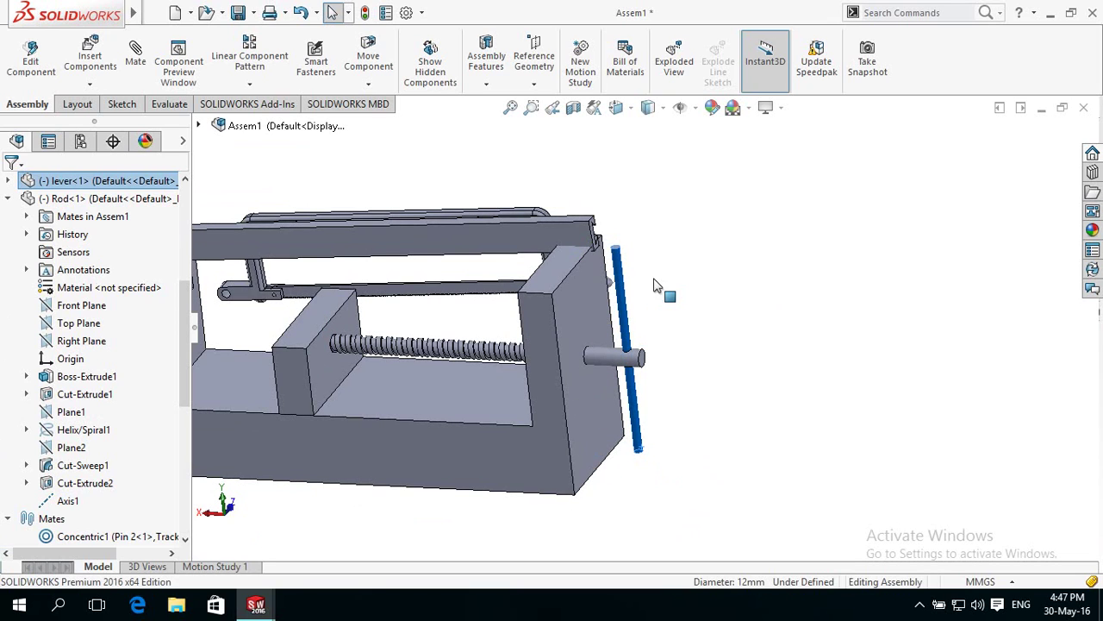
drag(720, 298, 716, 290)
click(720, 290)
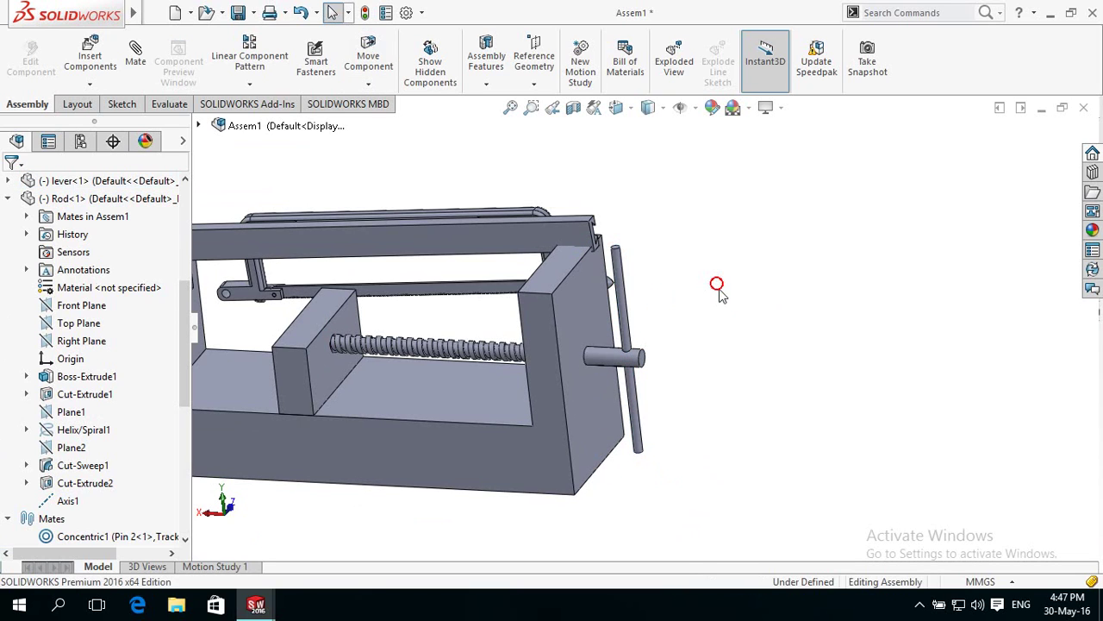
click(616, 250)
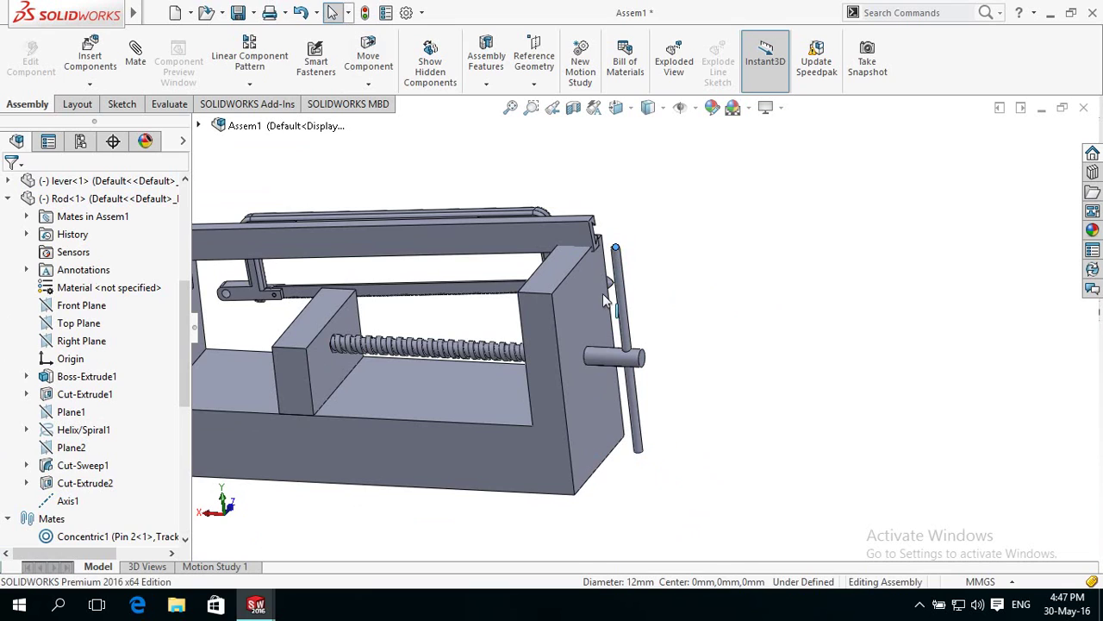
drag(594, 399, 641, 367)
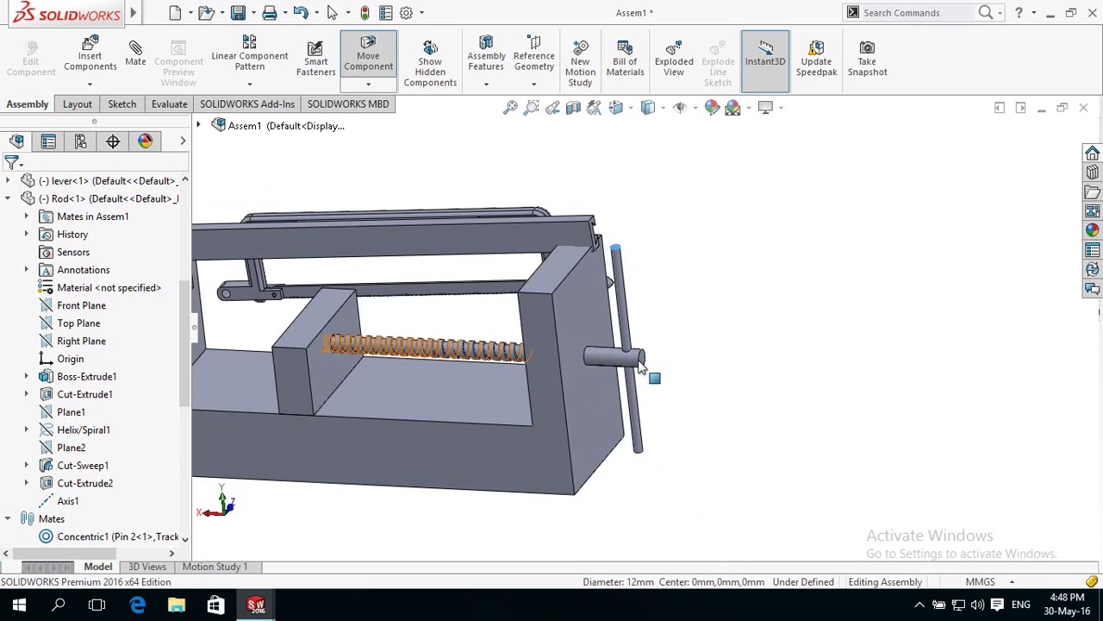
key(Escape)
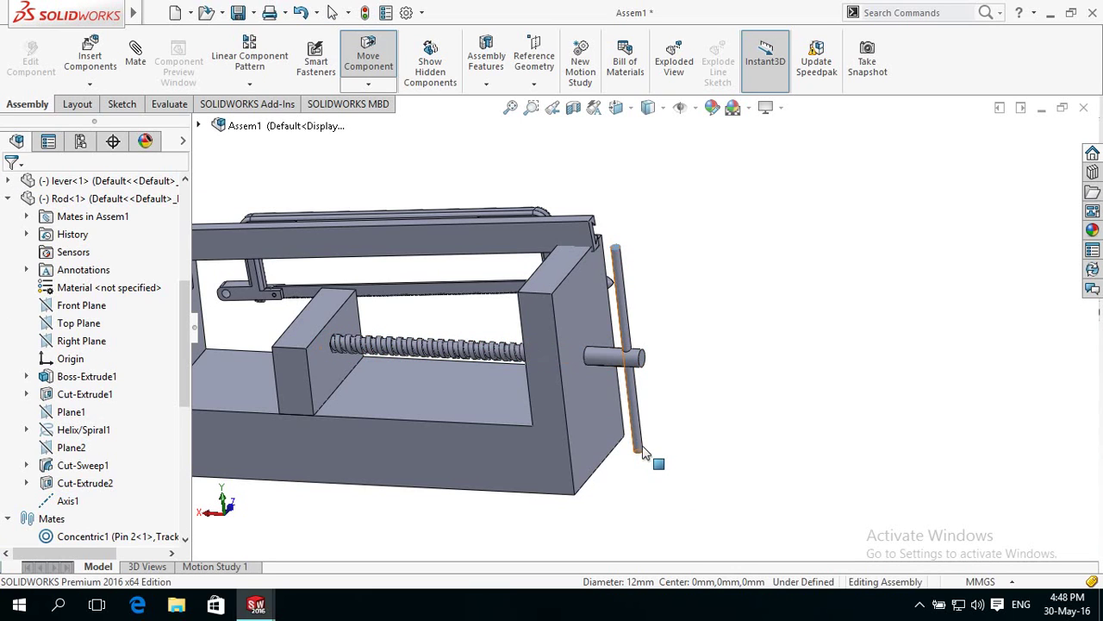
click(638, 441)
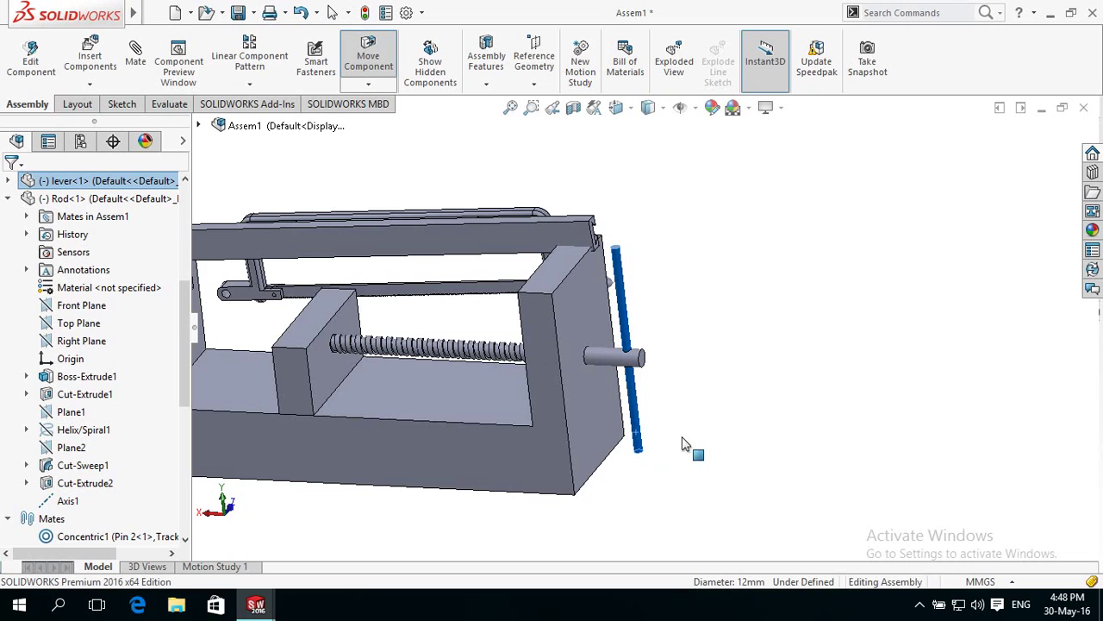
key(Escape)
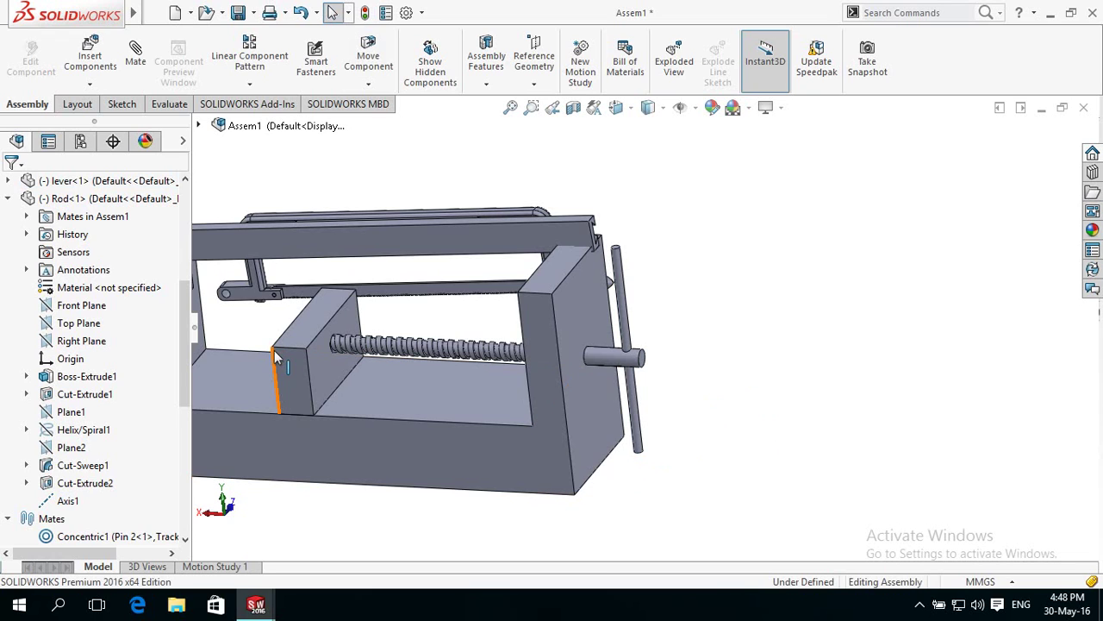
- Drag the slide block along the threaded rod so the screw turns with it
drag(274, 353, 471, 385)
mouse_move(450, 375)
mouse_down()
mouse_move(286, 347)
mouse_move(494, 385)
mouse_move(471, 383)
mouse_up()
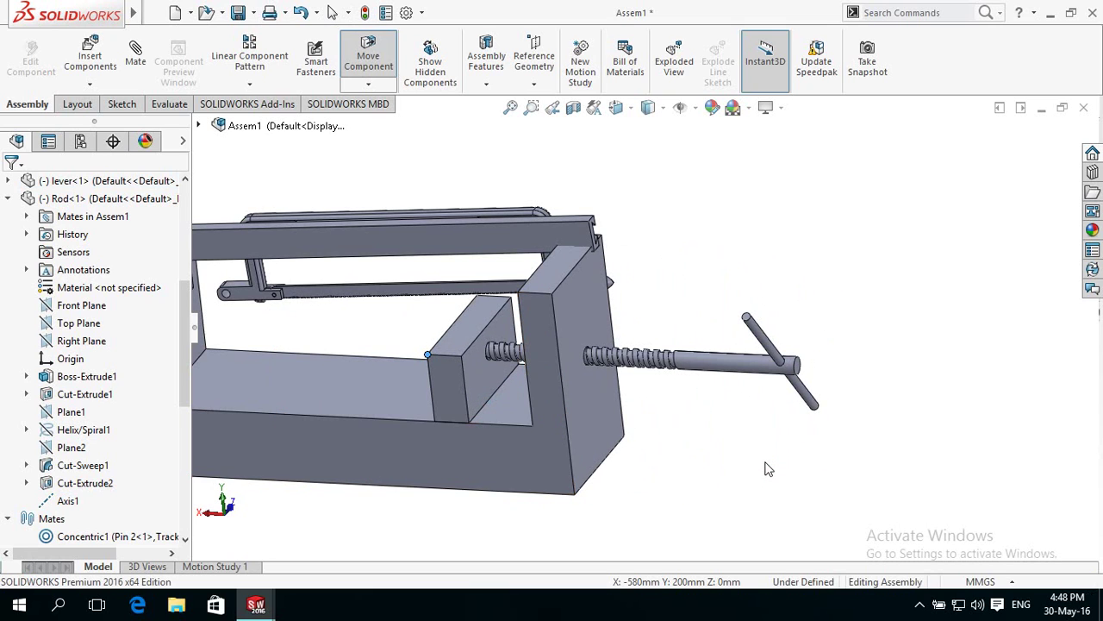
key(Escape)
- Zoom and orbit the vise to inspect the moved slide block and rod
scroll(768, 470, up, 2)
scroll(732, 457, up, 3)
scroll(691, 443, up, 2)
mouse_move(690, 443)
middle_down()
mouse_move(583, 451)
mouse_move(629, 443)
middle_up()
middle_drag(730, 390, 738, 285)
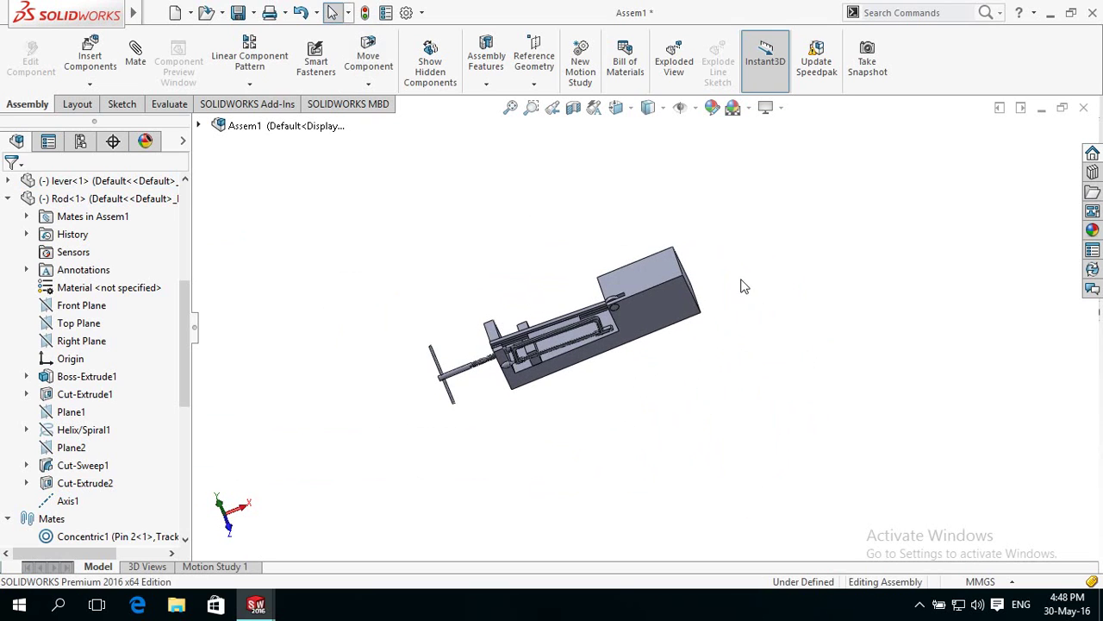
scroll(678, 393, down, 3)
scroll(679, 393, up, 3)
mouse_move(774, 368)
middle_down()
mouse_move(757, 319)
mouse_move(665, 310)
middle_up()
mouse_move(517, 470)
middle_down()
mouse_move(468, 453)
mouse_move(463, 467)
middle_up()
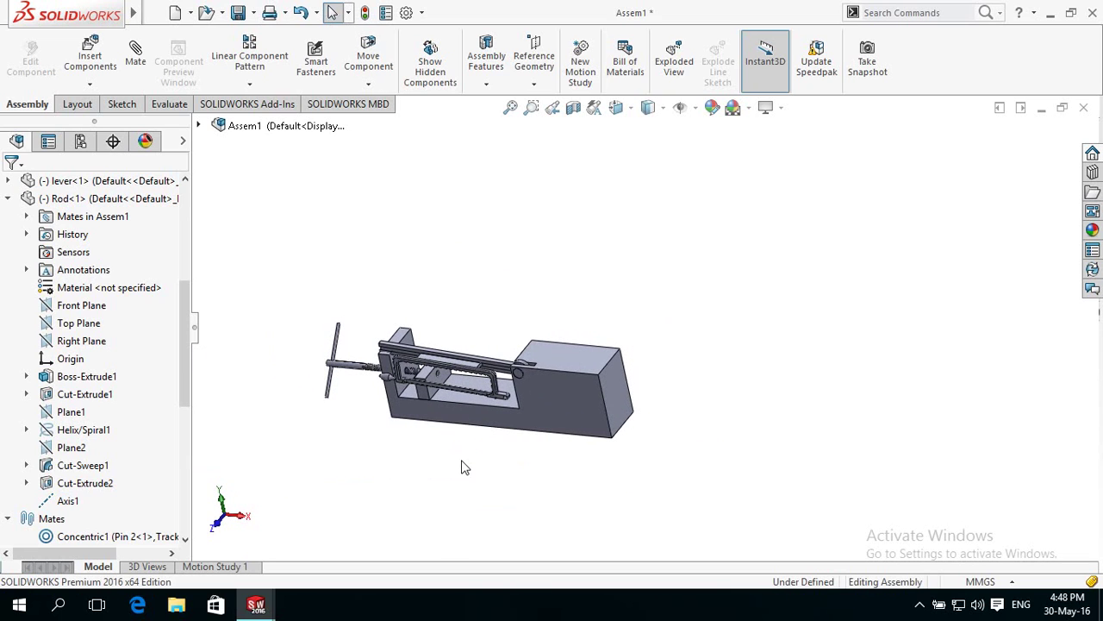